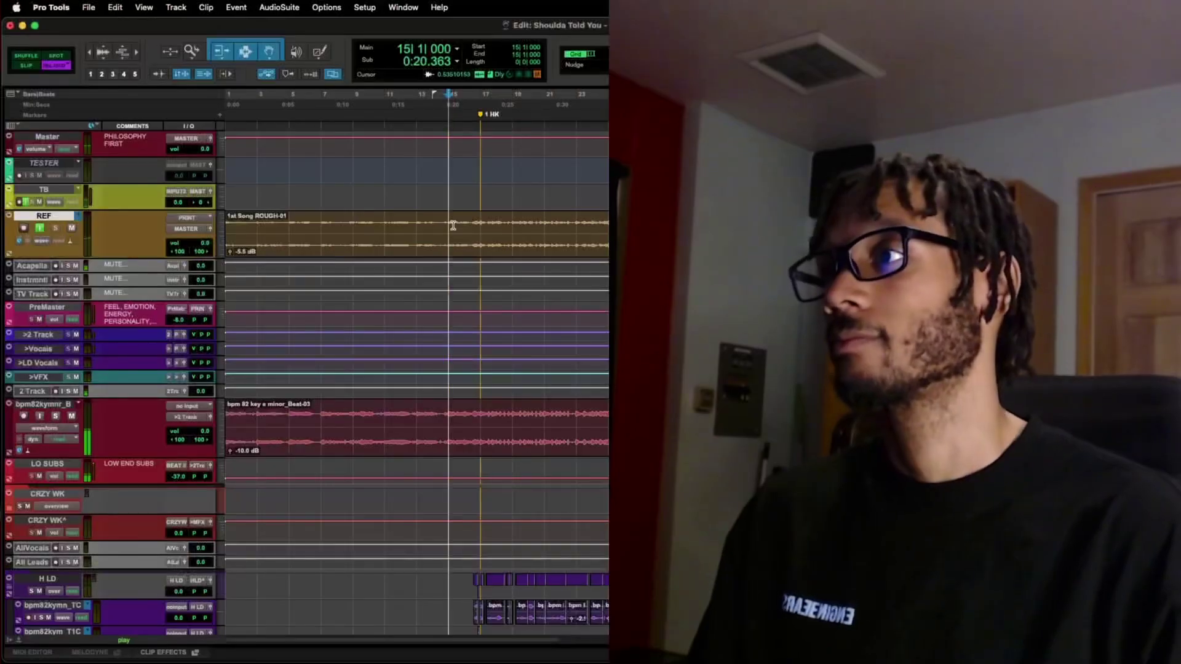
Examine the beat and lead vocal clips around the 6 POST and 6 OUT markers.
key("space")
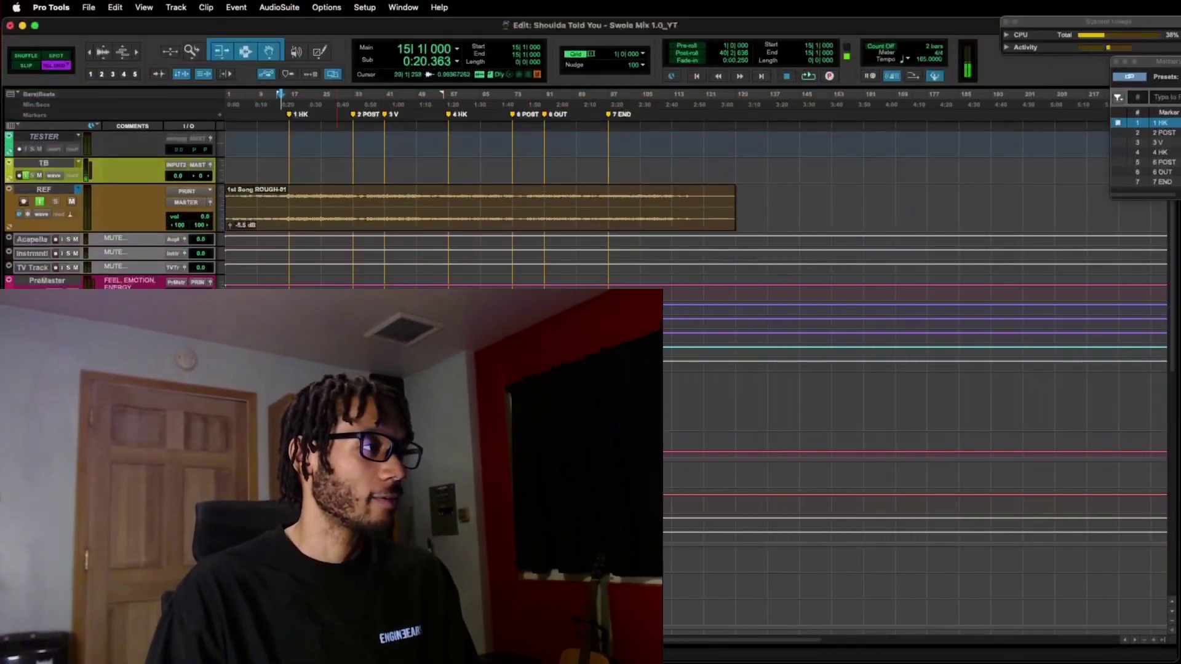
scroll(552, 375, "down", 2)
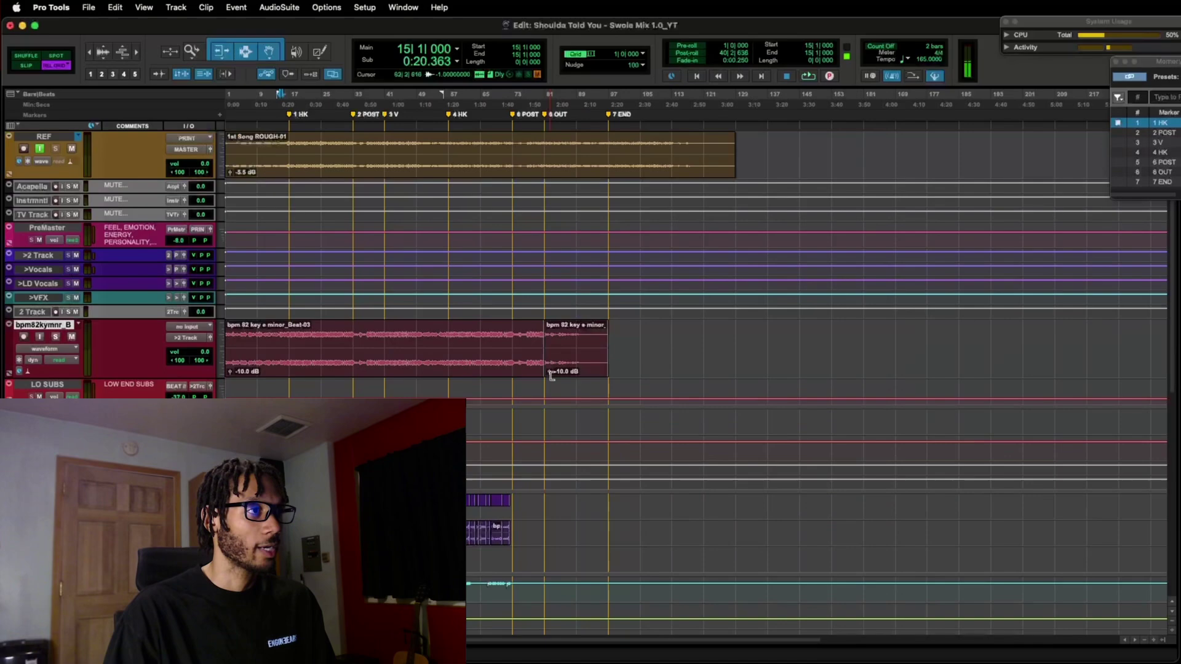
scroll(549, 432, "down", 3)
left_click(529, 457)
key("t")
key("t")
key("t")
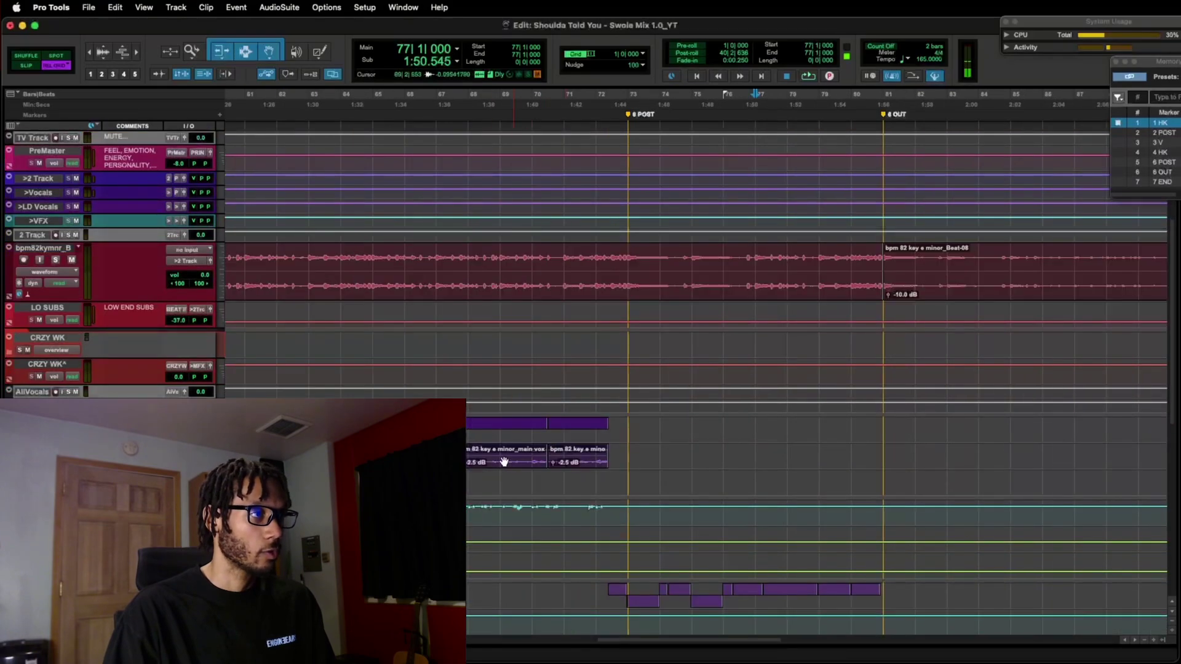
scroll(503, 462, "left", 3)
scroll(498, 474, "right", 5)
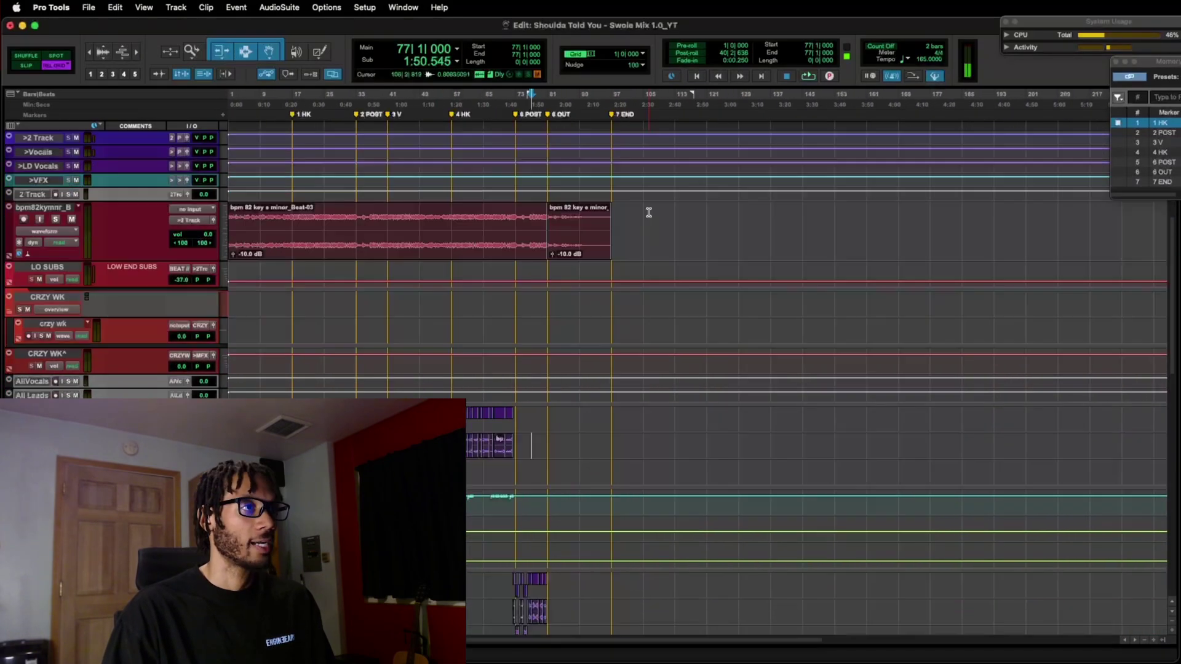
Select the beat, subs and vocal tracks from the session start to bar 106 and review their channels in the mixer.
left_click_drag(649, 212, 3, 265)
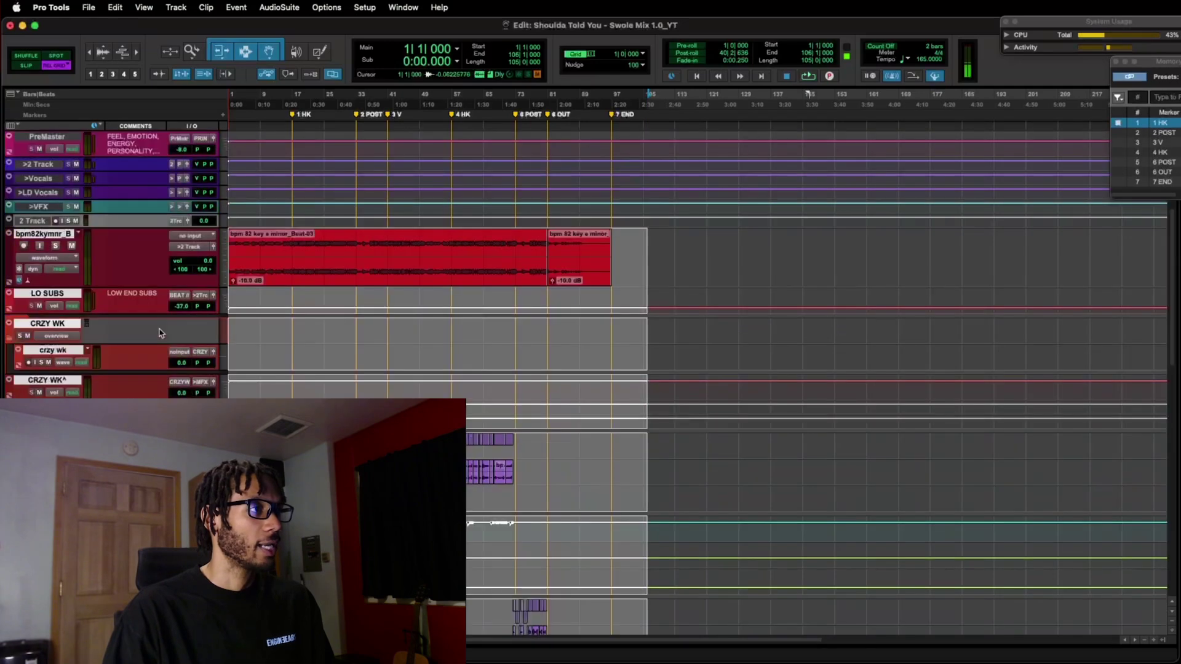
key("super+equal")
key("super+equal")
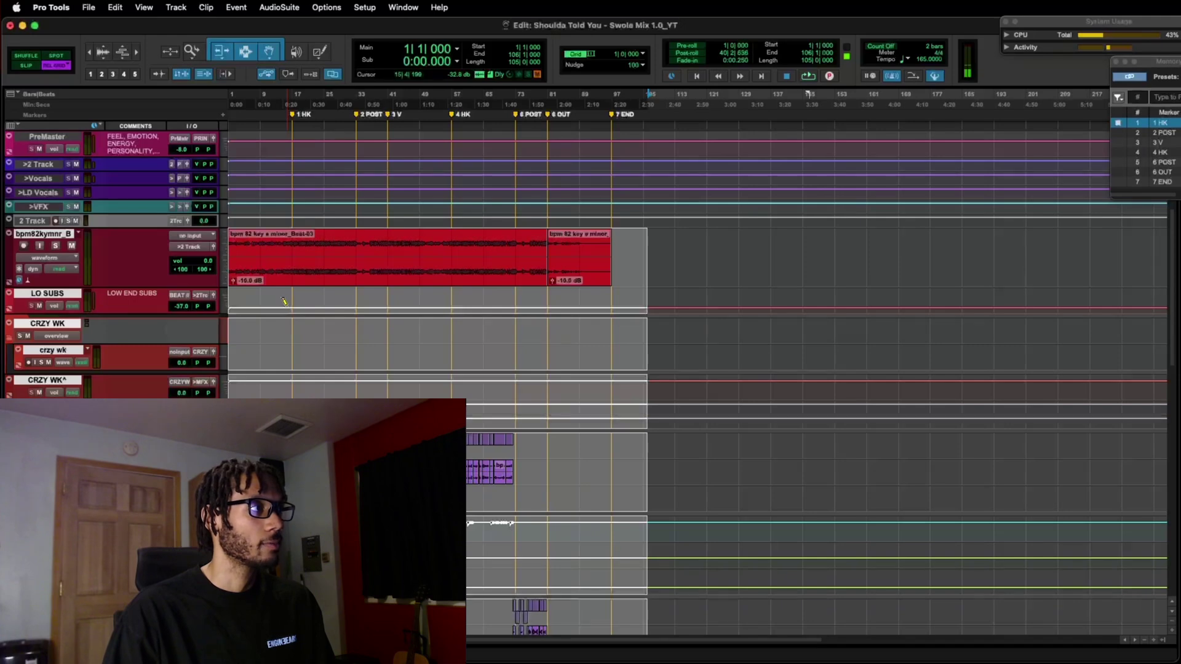
scroll(284, 302, "up", 1)
key("super+equal")
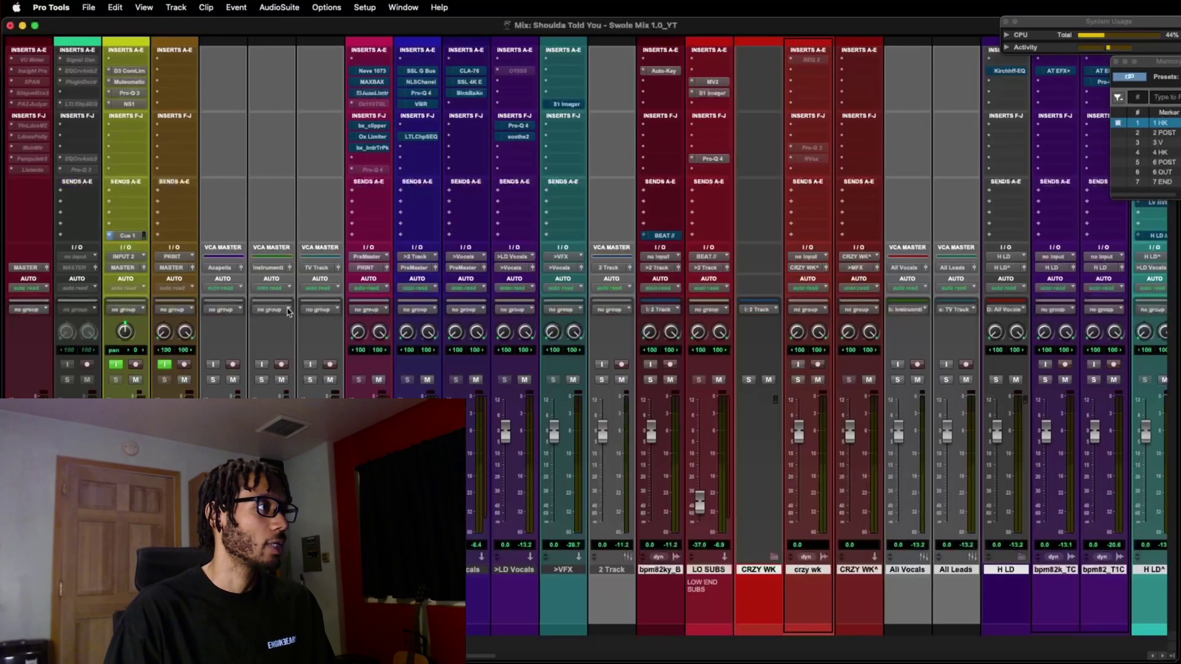
key("super+equal")
Show the PreMaster floating output fader over the empty timeline and play from bar 15 to check its level.
scroll(211, 317, "up", 6)
left_click(215, 311)
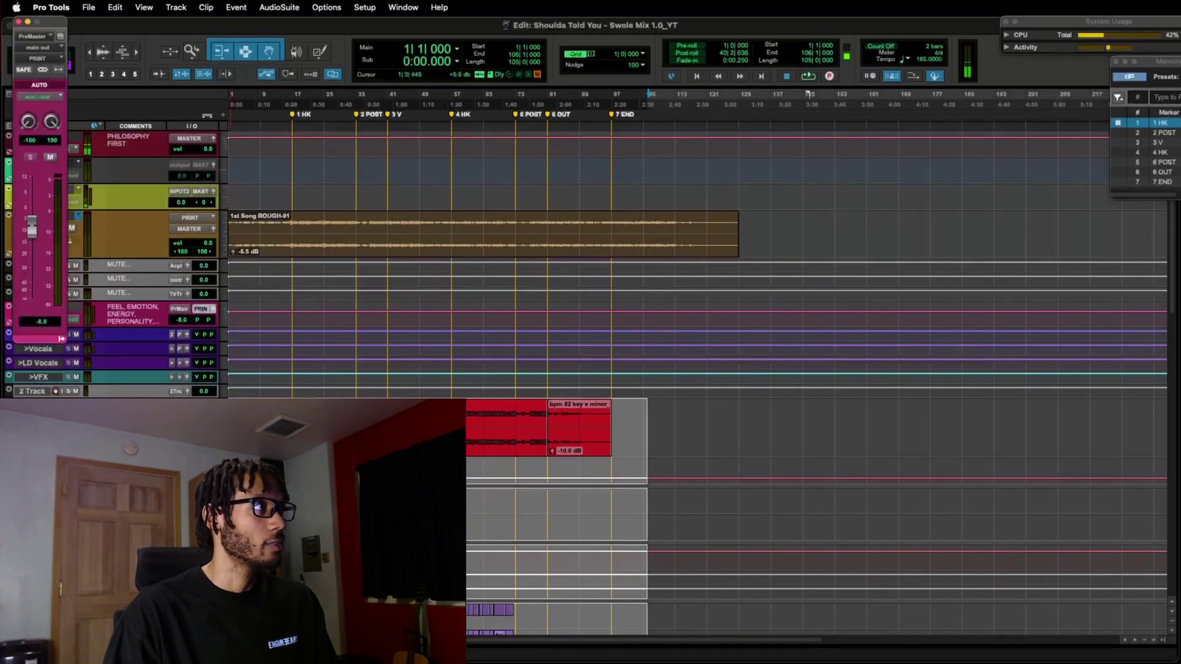
left_click_drag(59, 35, 914, 200)
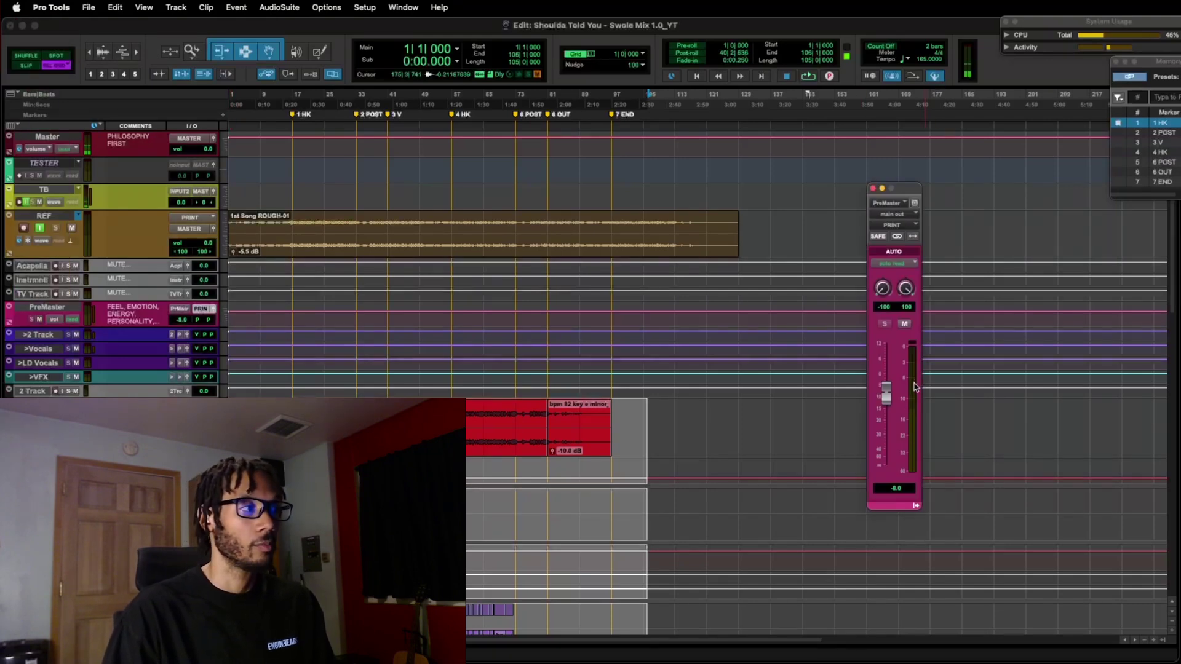
left_click(282, 406)
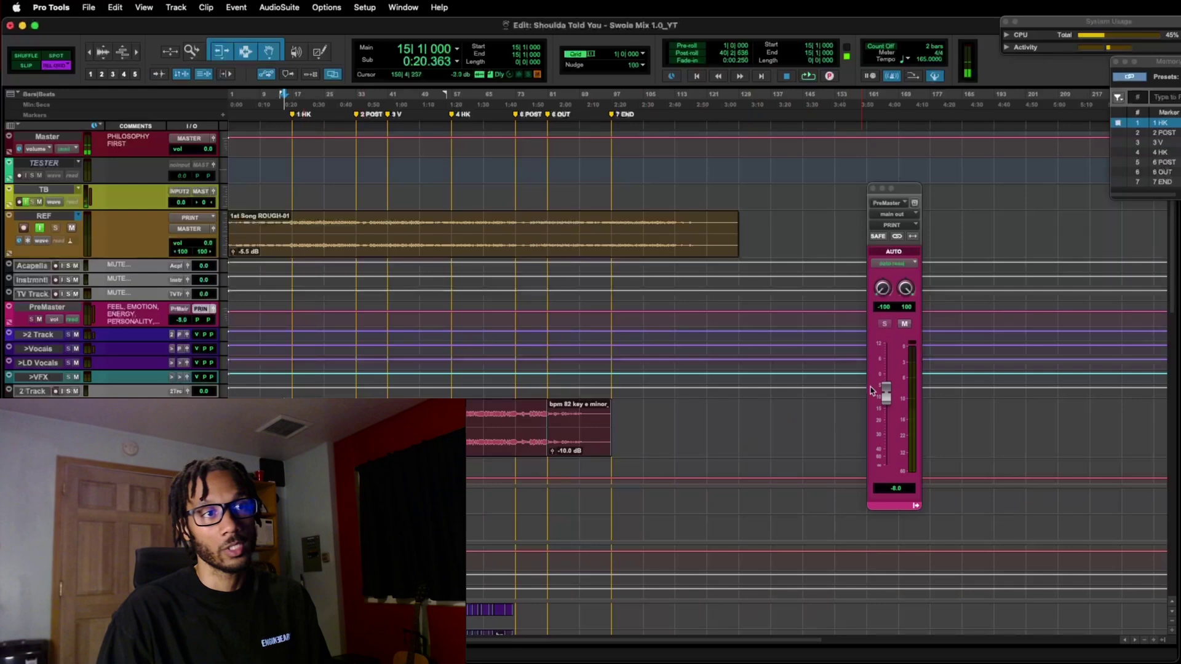
key("space")
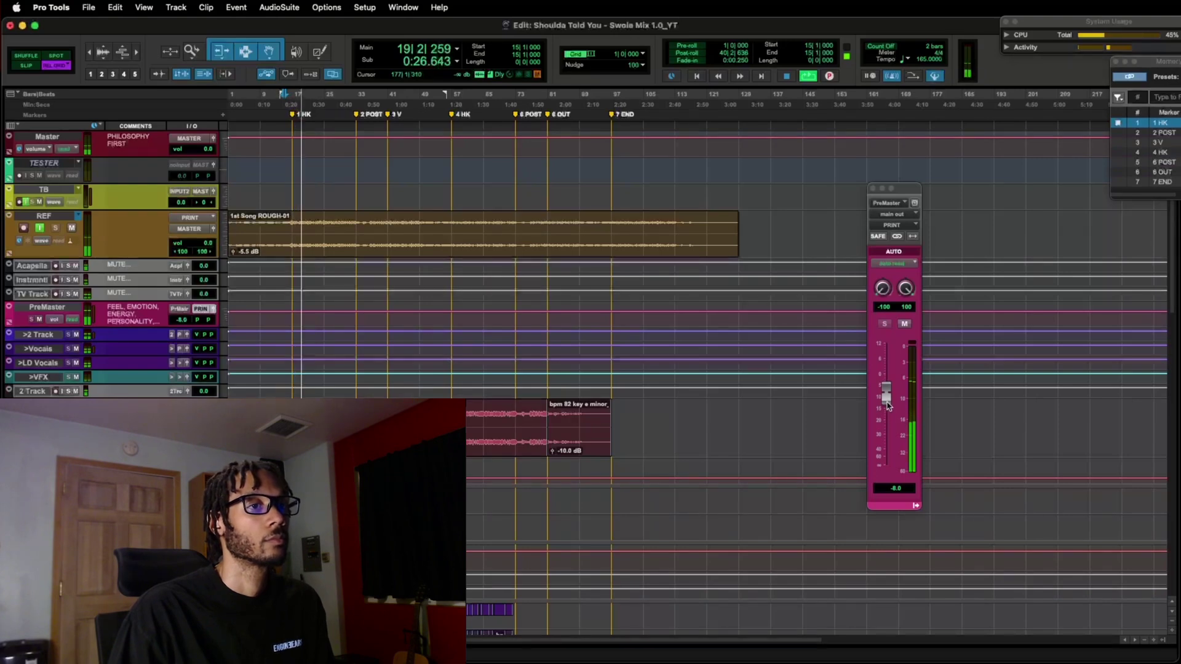
key("space")
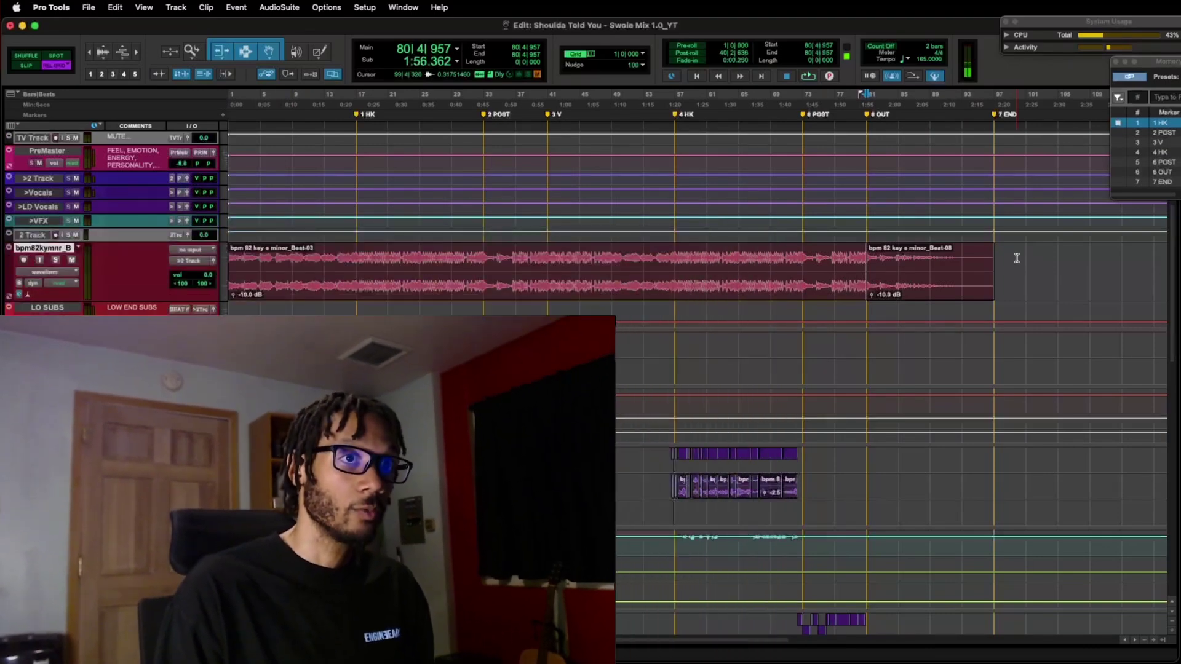
Highlight the full beat clips and the lead vocal tracks from bar 15 onward, and play the song from bar 15.
left_click_drag(1017, 258, 118, 257)
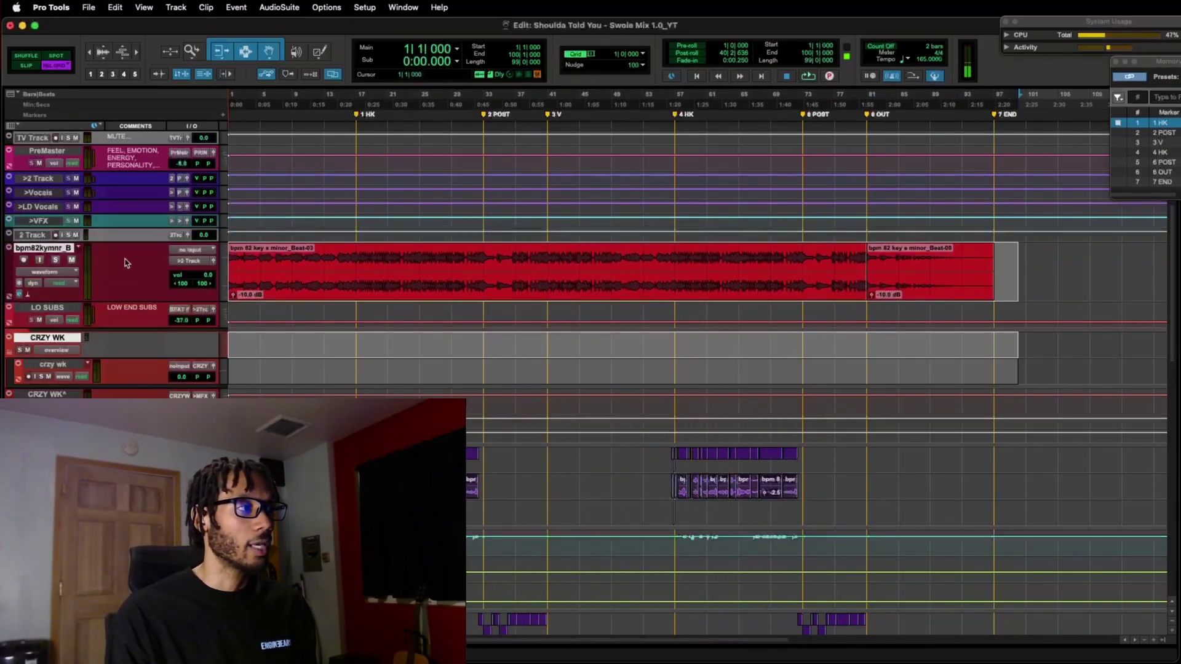
left_click_drag(337, 458, 961, 419)
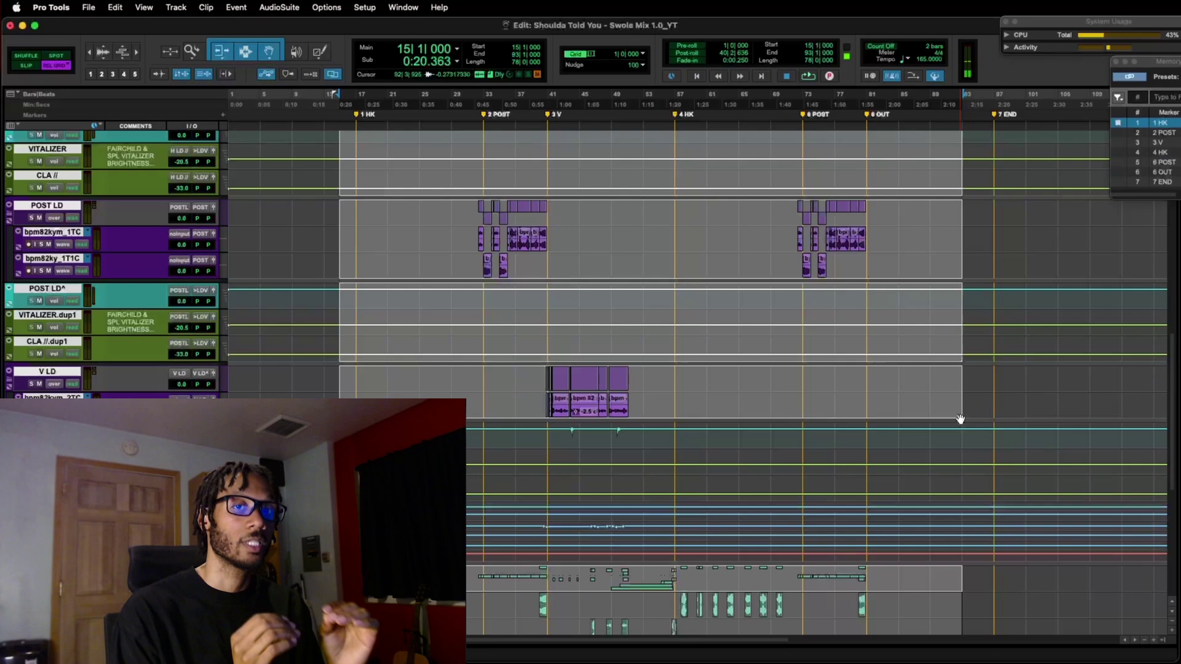
scroll(961, 419, "up", 5)
left_click(342, 159)
key("space")
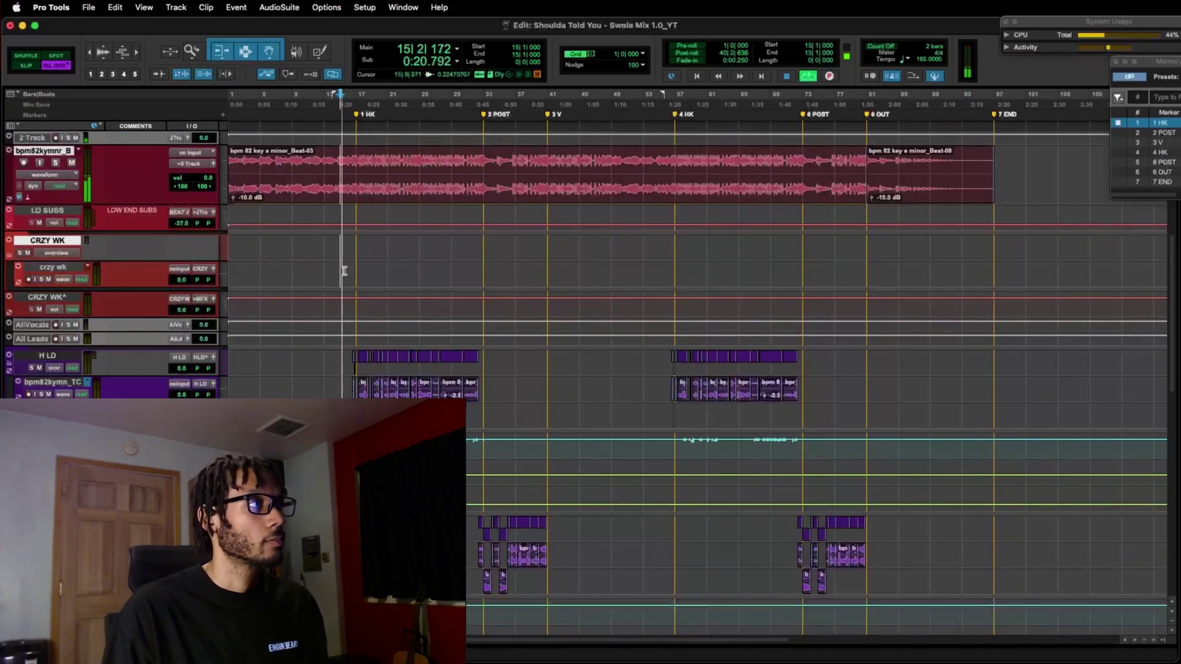
Select the hook, post and verse lead vocal clips from bar 15 to bar 89, and stop playback.
mouse_move(341, 384)
left_mouse_down()
mouse_move(478, 417)
mouse_move(846, 609)
mouse_move(904, 615)
mouse_move(933, 522)
left_mouse_up()
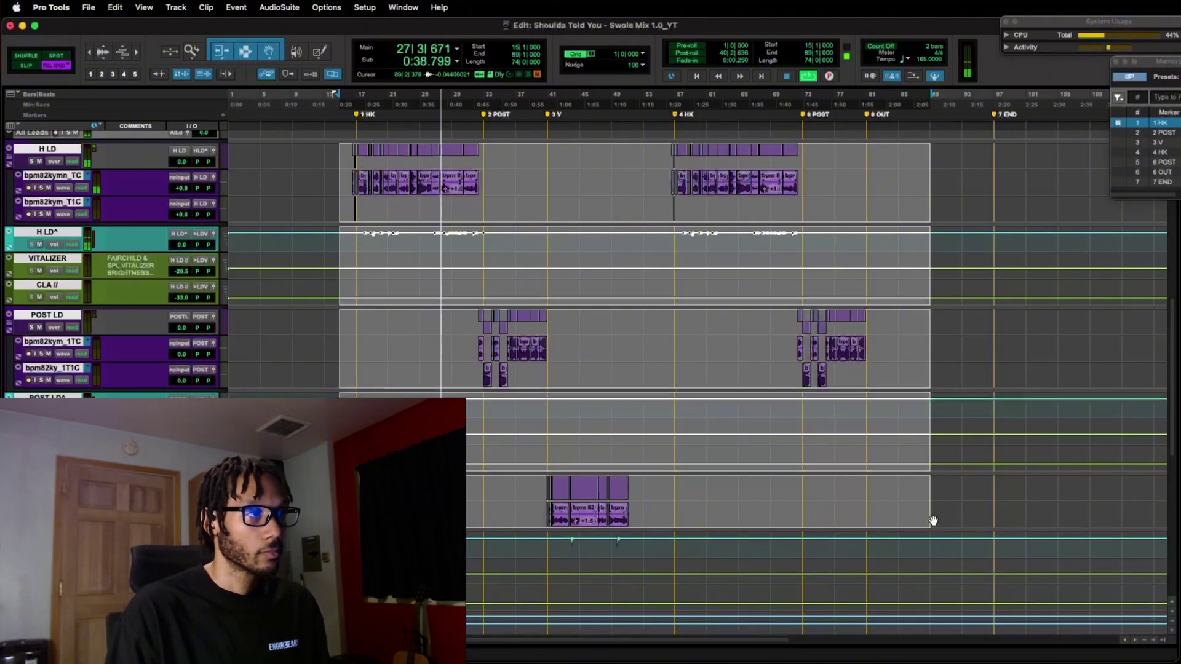
key("space")
scroll(933, 520, "up", 5)
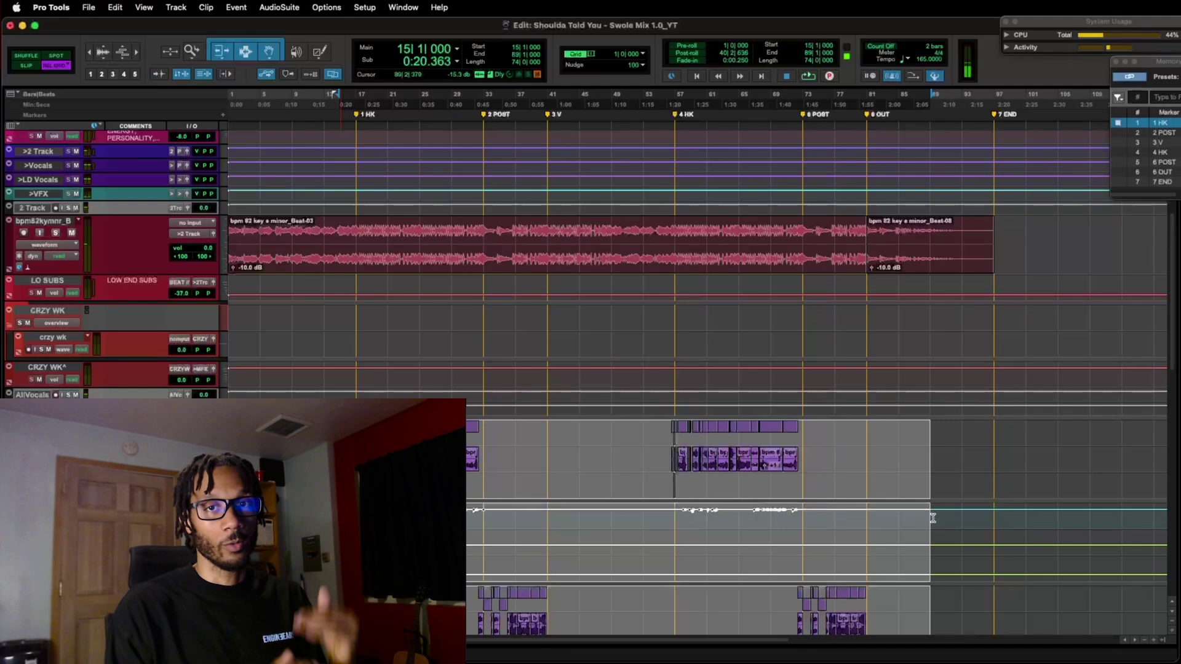
scroll(933, 518, "up", 5)
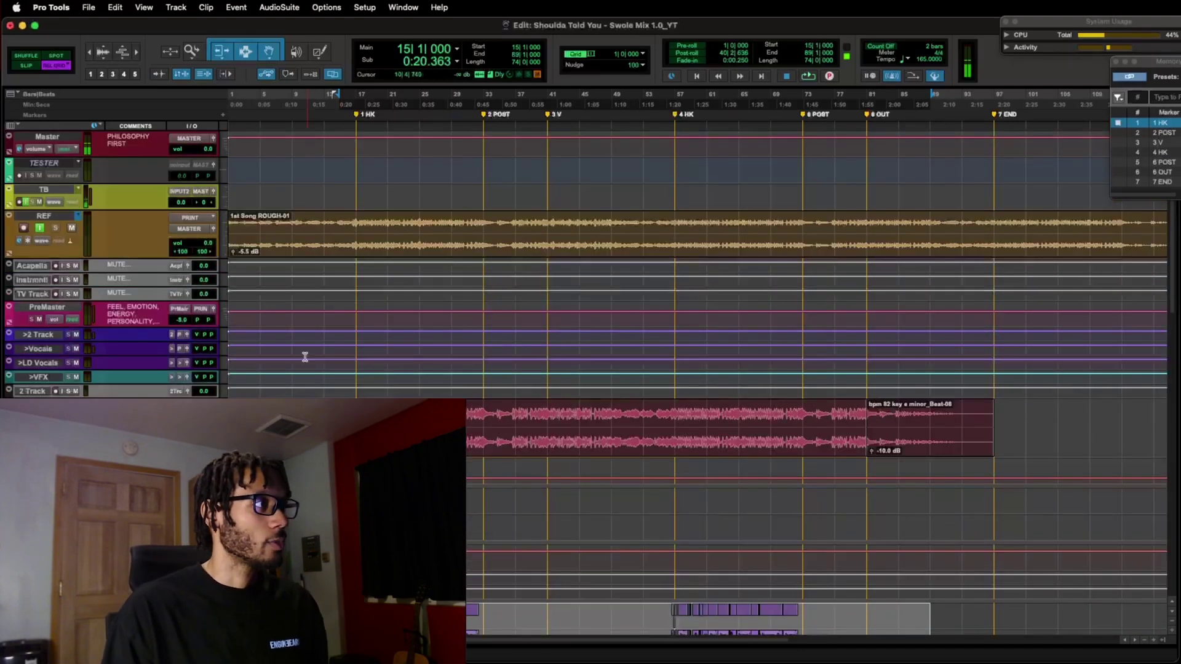
Place the PreMaster floating output fader beside the tracks and check its level during playback with all beat and vocal clips selected.
left_click(214, 312)
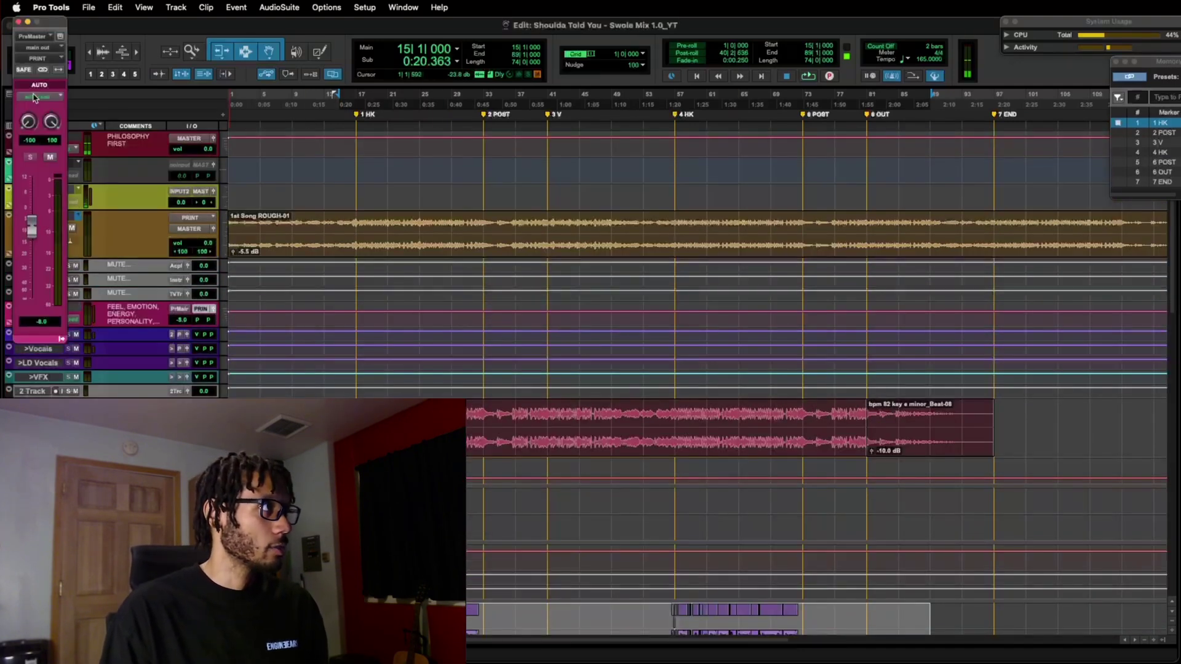
left_click_drag(53, 27, 1099, 260)
scroll(931, 390, "down", 5)
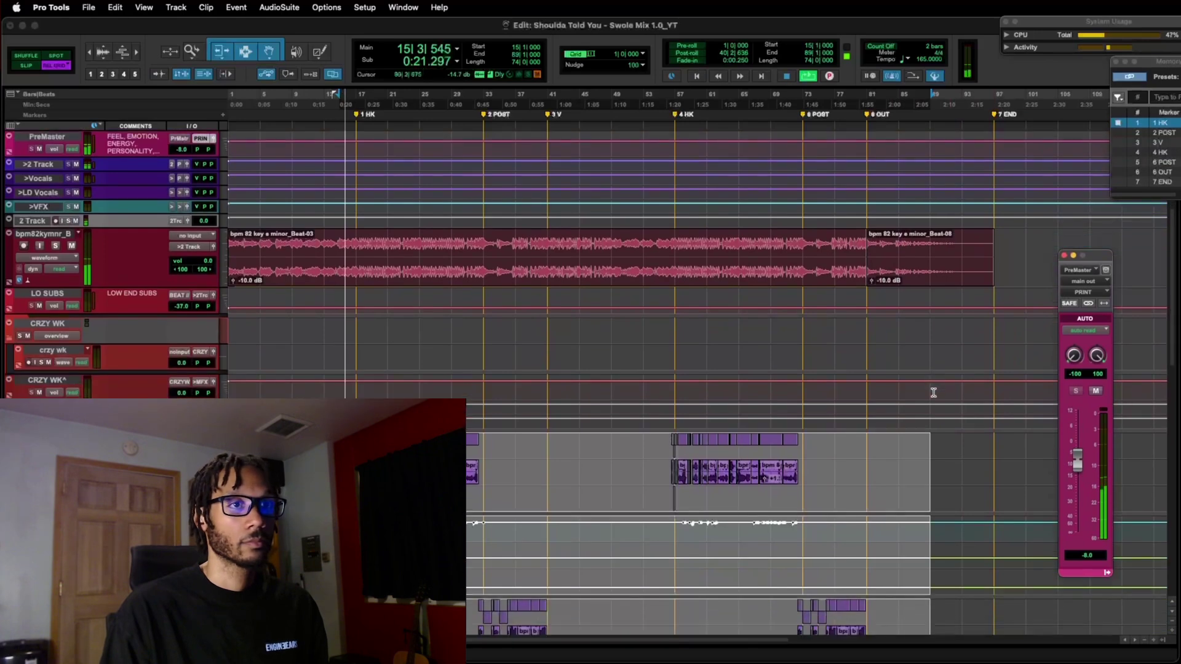
left_click(1018, 256, "shift")
key("super+a")
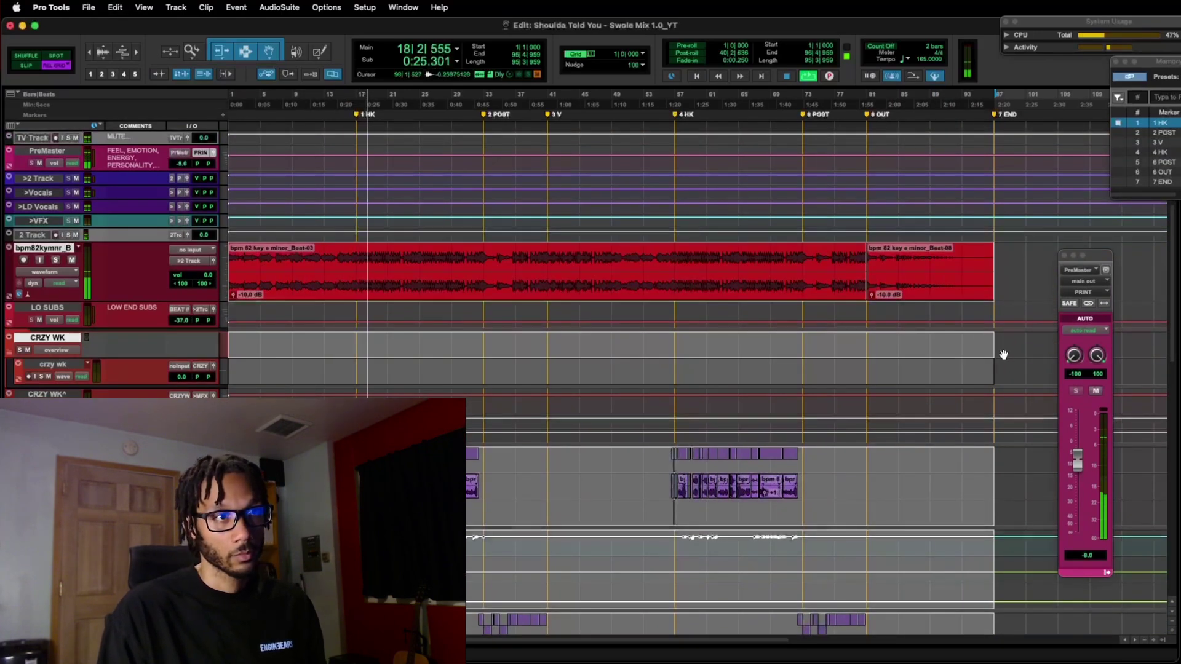
key("space")
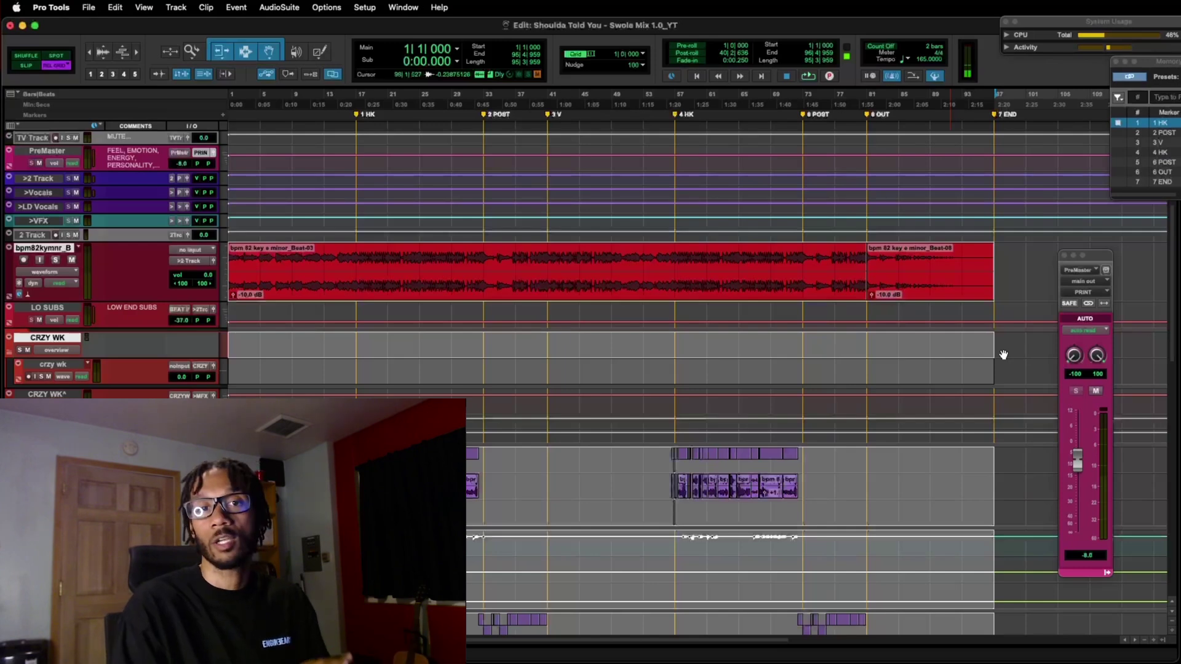
During playback, undo the accidental trim of the beat's start, reselect all clips, and nudge their clip gain down four steps.
key("space")
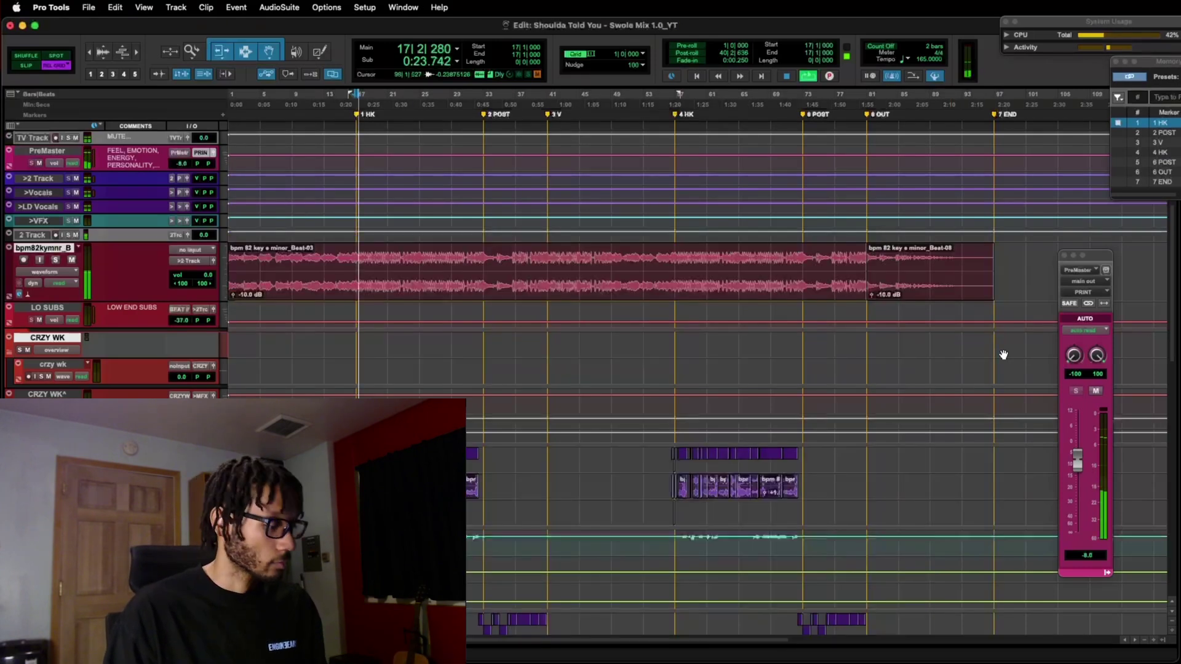
key("a")
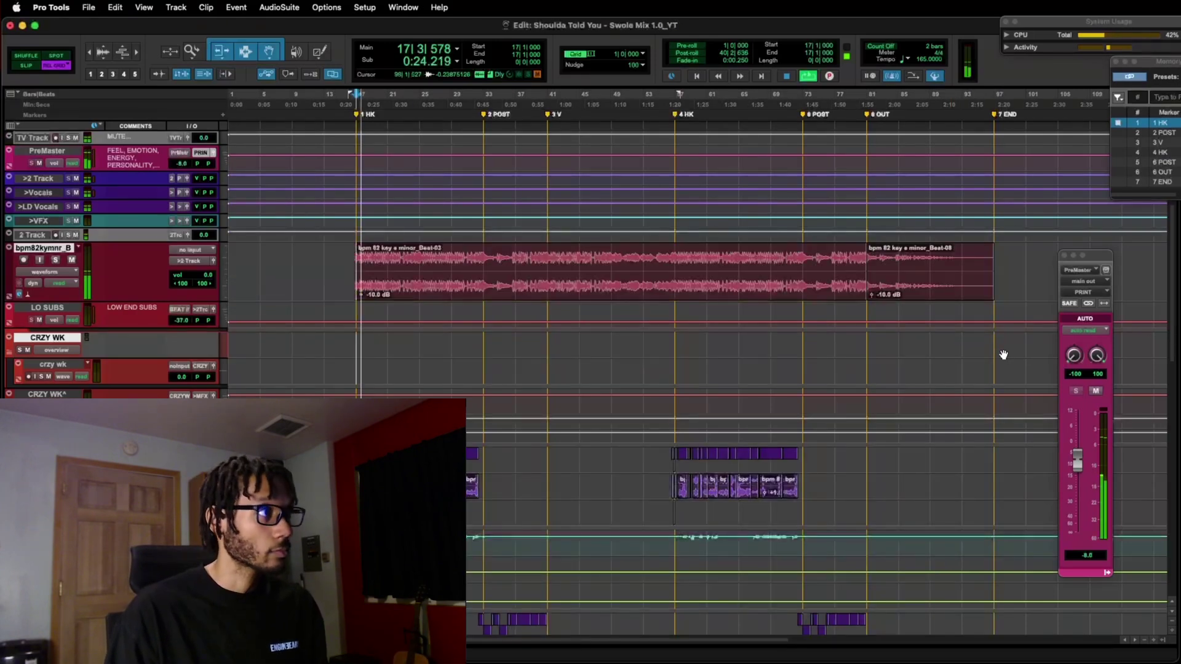
key("super+z")
key("super+a")
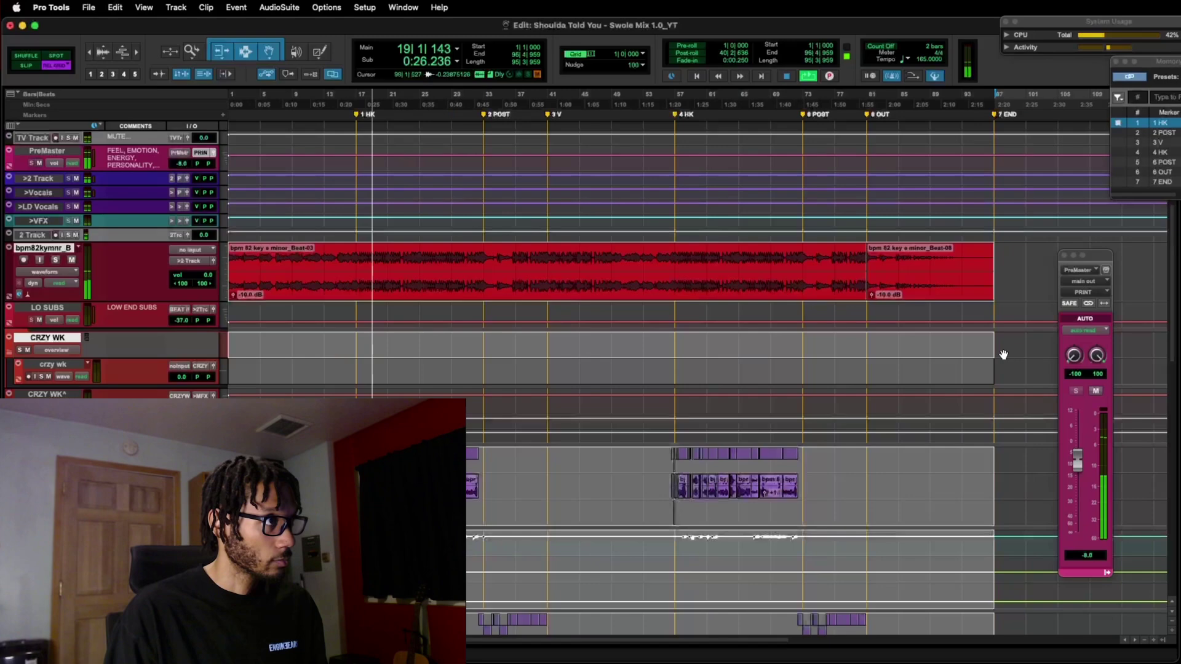
key("ctrl+shift+Down")
key("ctrl+shift+Down")
key("ctrl+shift+Down")
key("ctrl+shift+Down")
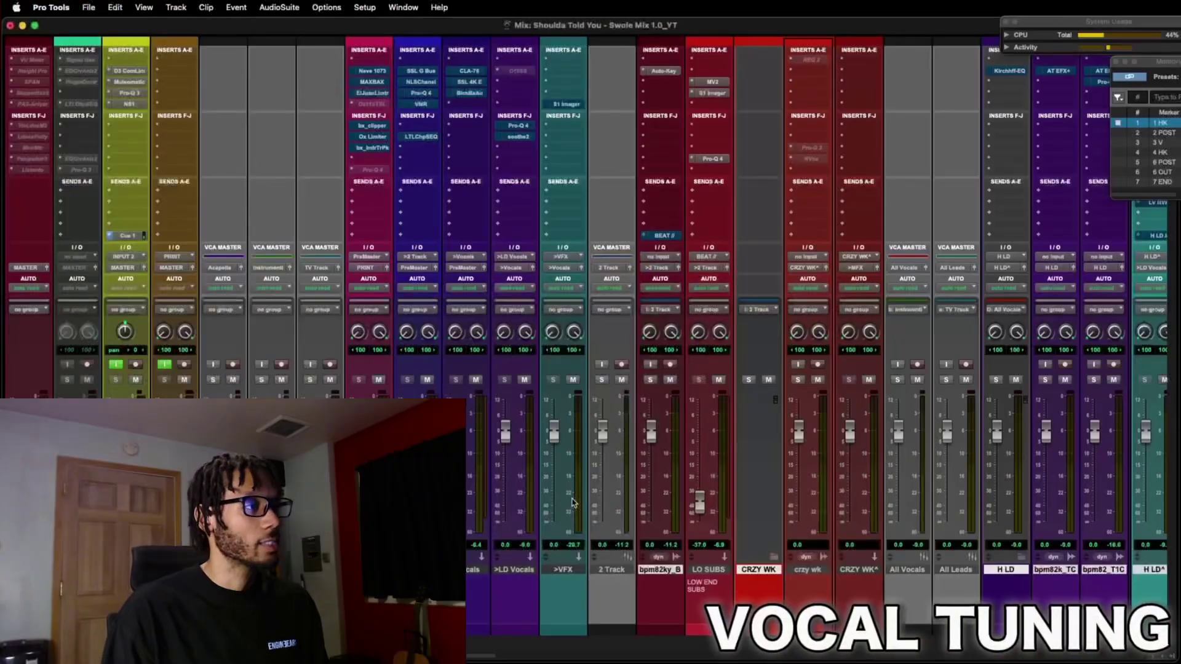
Open the Auto-Tune EFX+ insert on the hook lead vocal and move its window clear of the inserts.
scroll(520, 85, "right", 5)
left_click(506, 71)
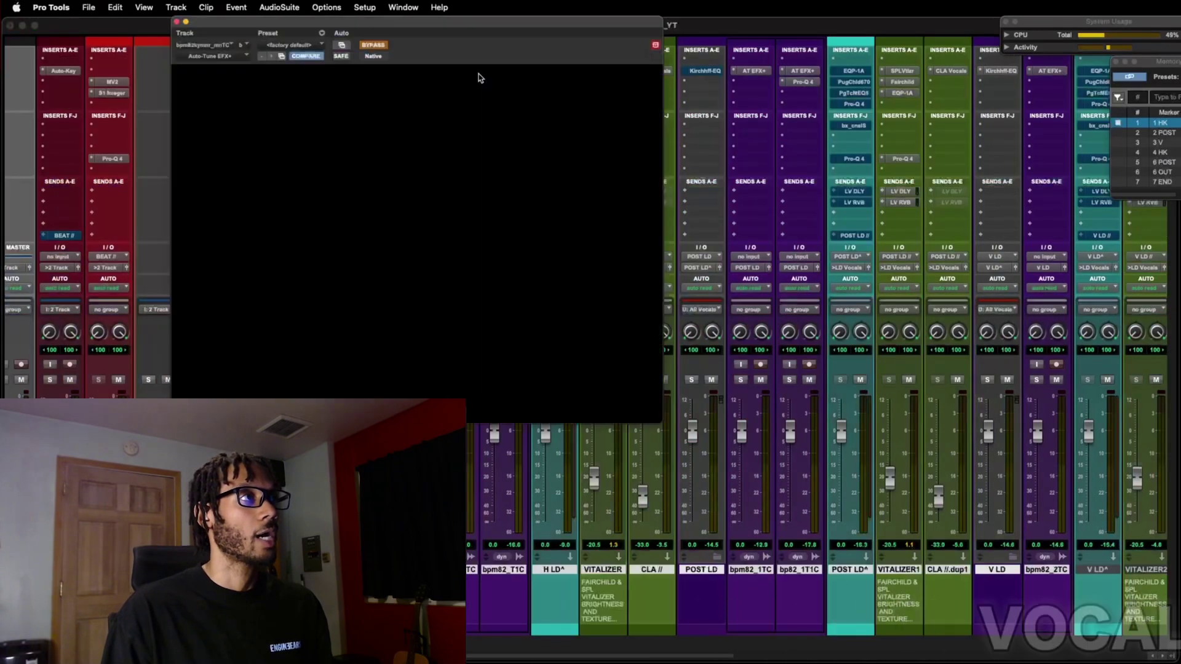
left_click_drag(538, 28, 689, 100)
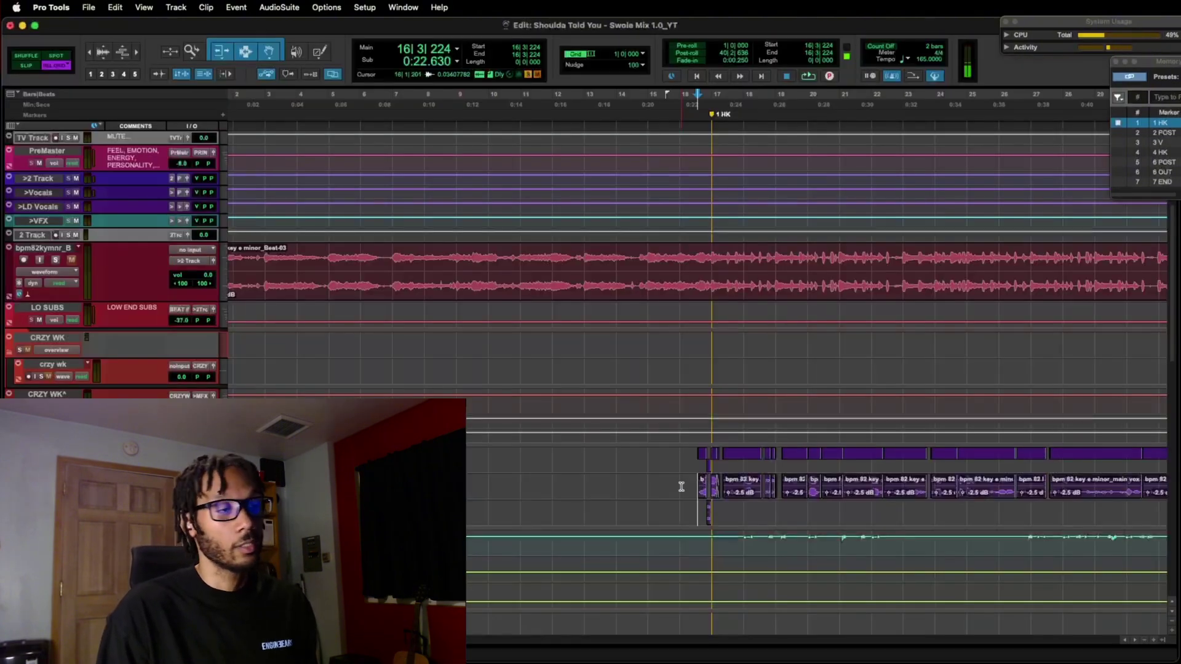
Reopen Auto-Tune EFX+ on the hook lead vocal and compare its sound bypassed and active.
key("super+equal")
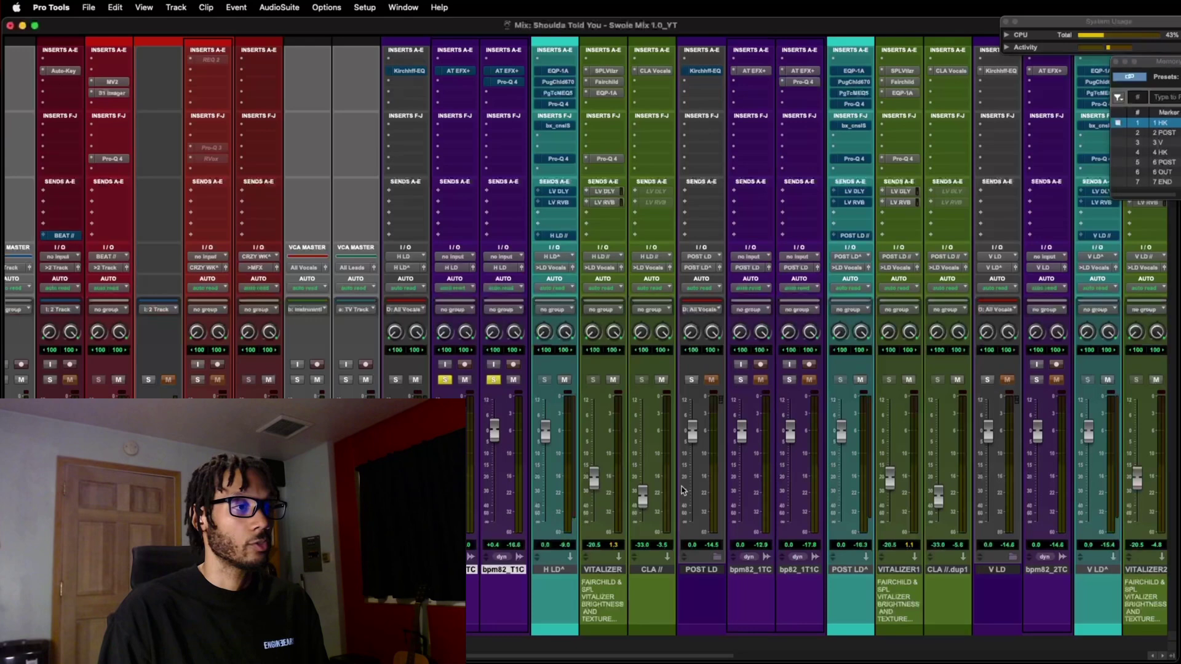
left_click(458, 71)
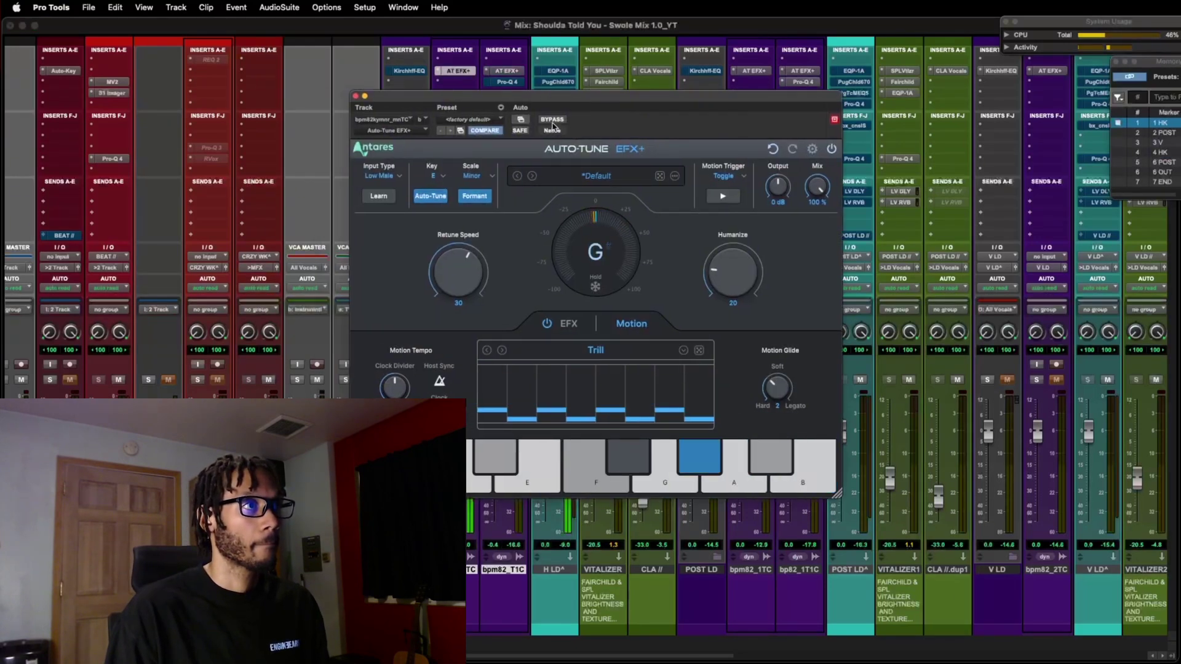
left_click(552, 124)
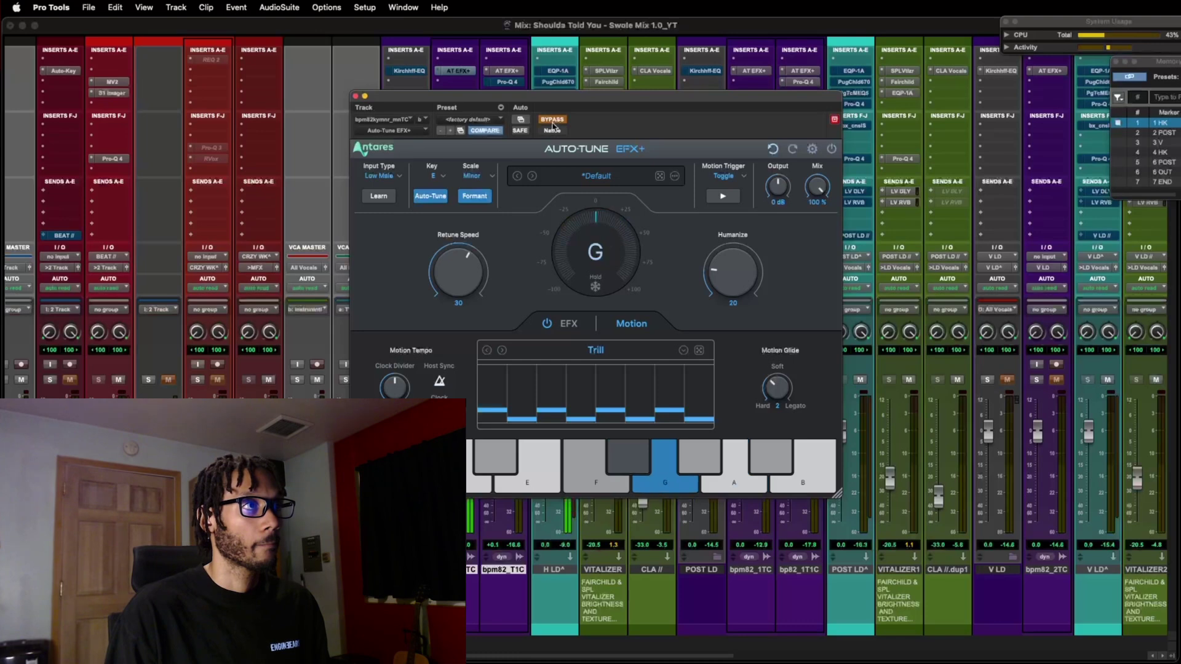
left_click(553, 125)
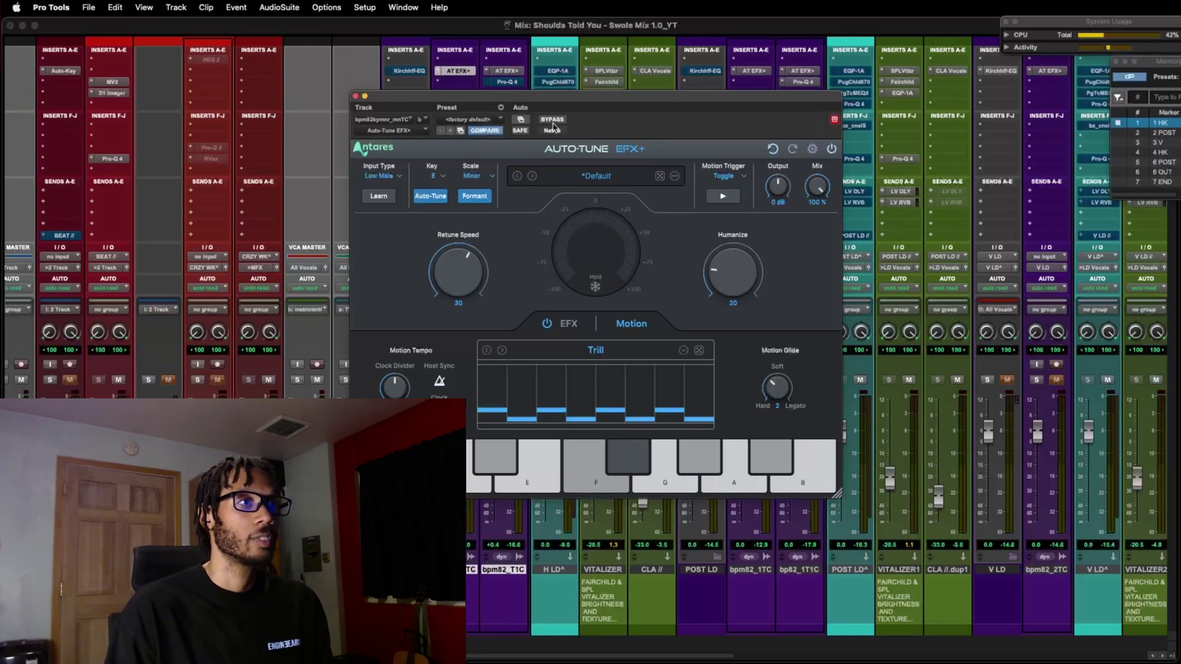
Check the Low Latency and tracking options in Auto-Tune EFX+'s settings, and close the plug-in window.
left_click(812, 151)
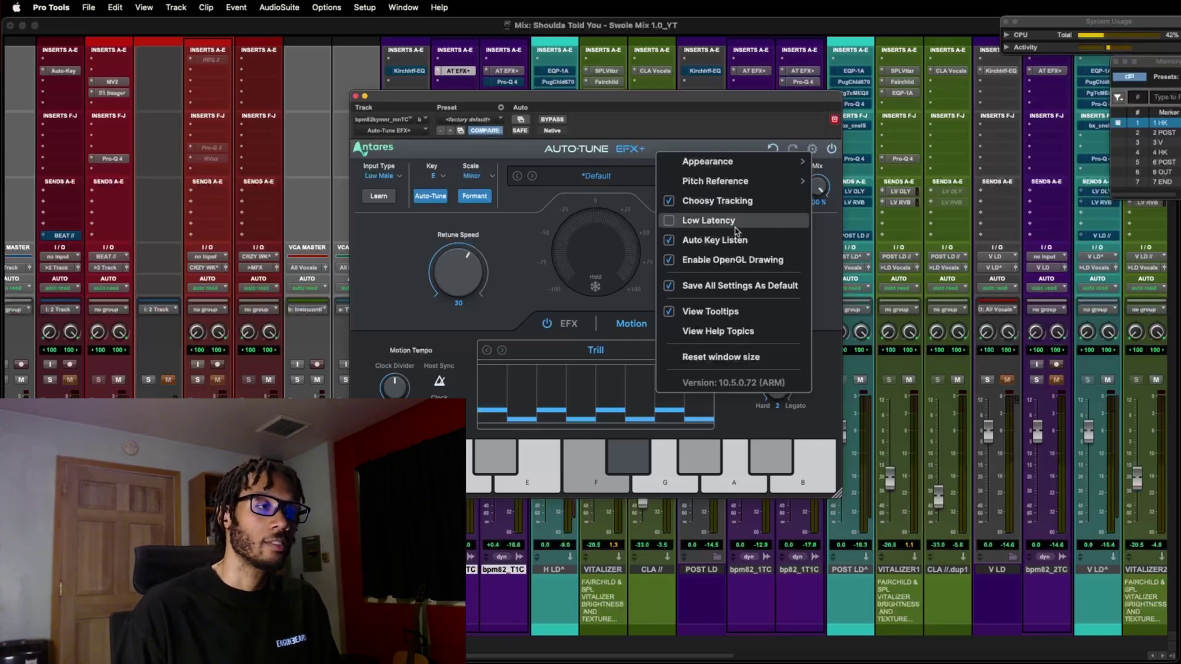
left_click(546, 256)
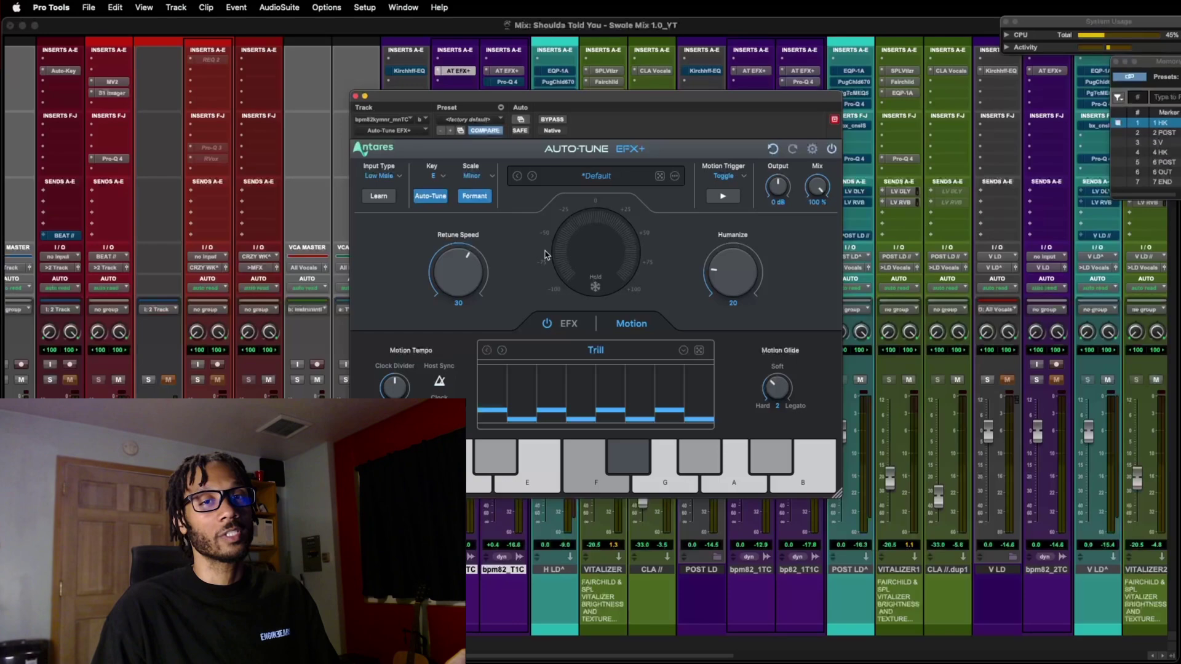
key("super+w")
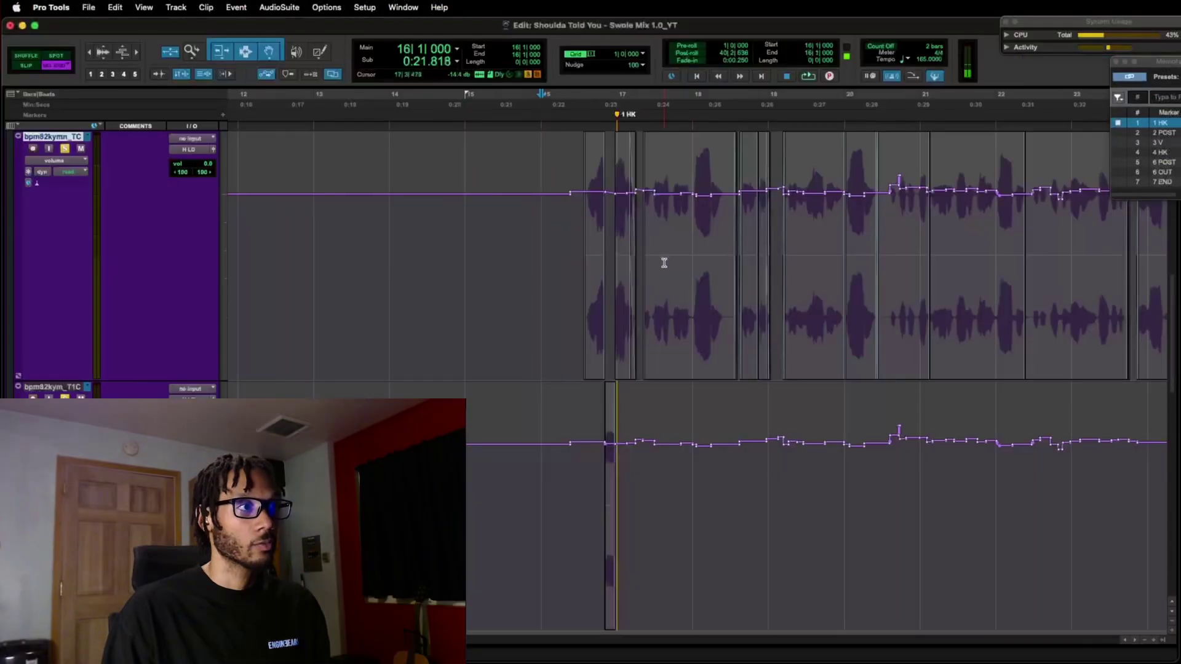
Zoom in on the raised section of the hook lead's volume automation near bar 20 and play the phrase leading into it.
scroll(664, 262, "right", 10)
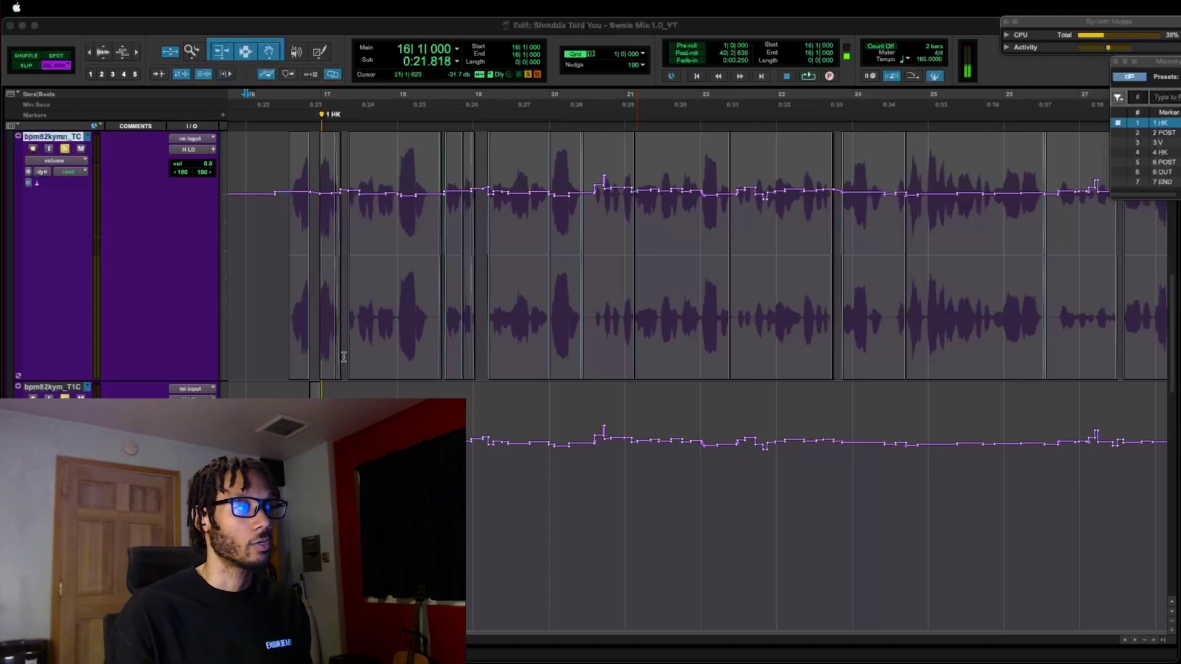
left_click(363, 253)
key("t")
key("t")
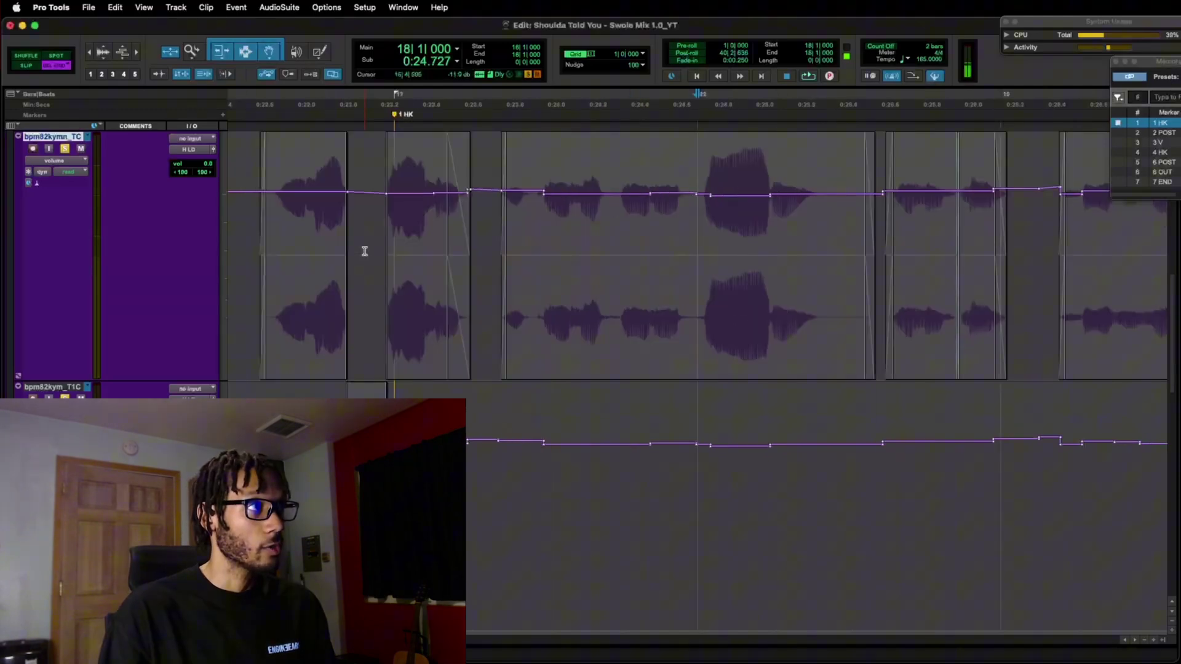
key("super+alt+bracketright")
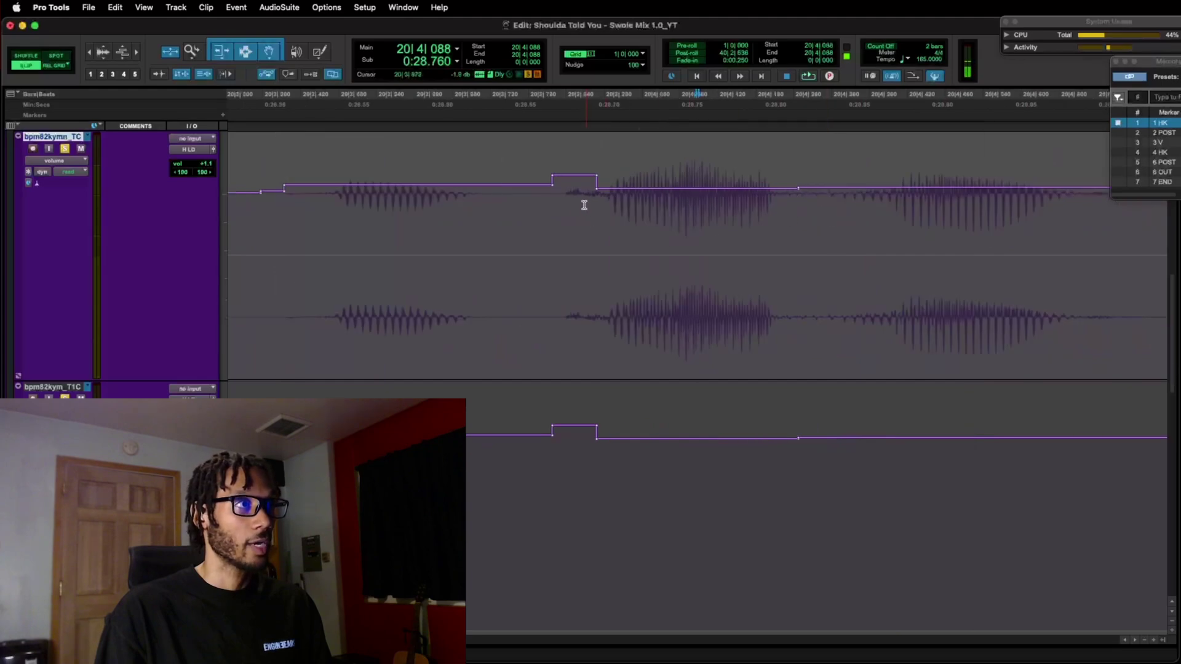
left_click(314, 227)
key("space")
key("space")
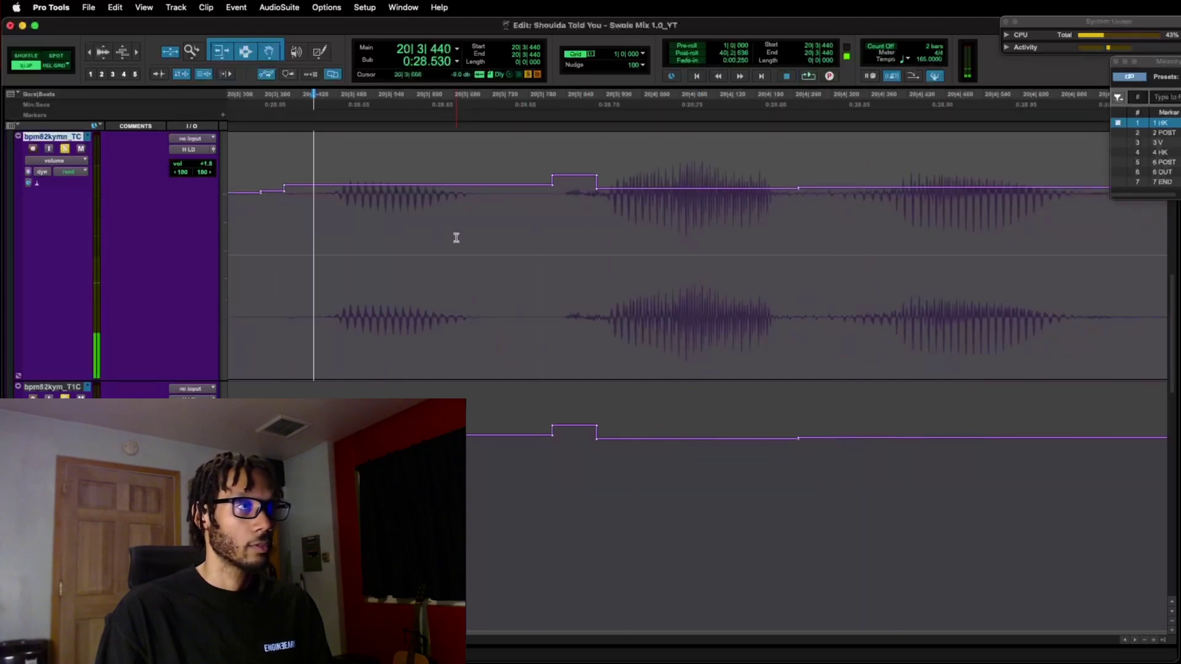
Select and play the short boosted syllable near bar 20, replay it in context, and return to the wider hook view.
left_click_drag(537, 216, 617, 212)
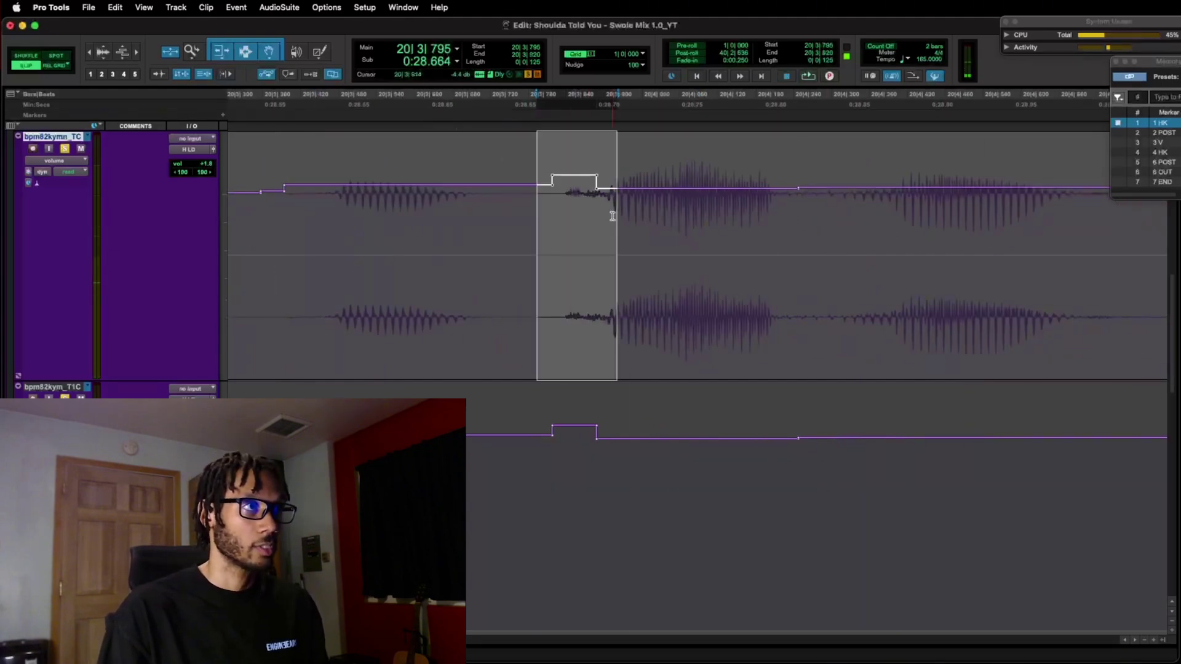
key("space")
key("space")
left_click(321, 248)
key("space")
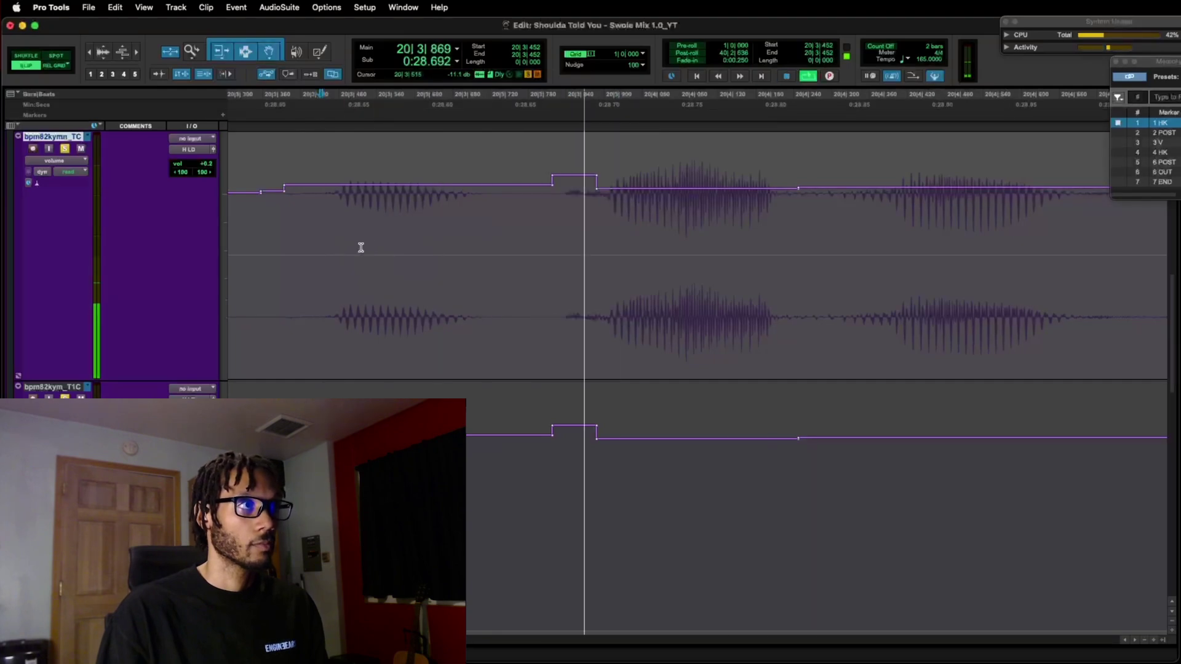
key("space")
key("r")
key("r")
key("r")
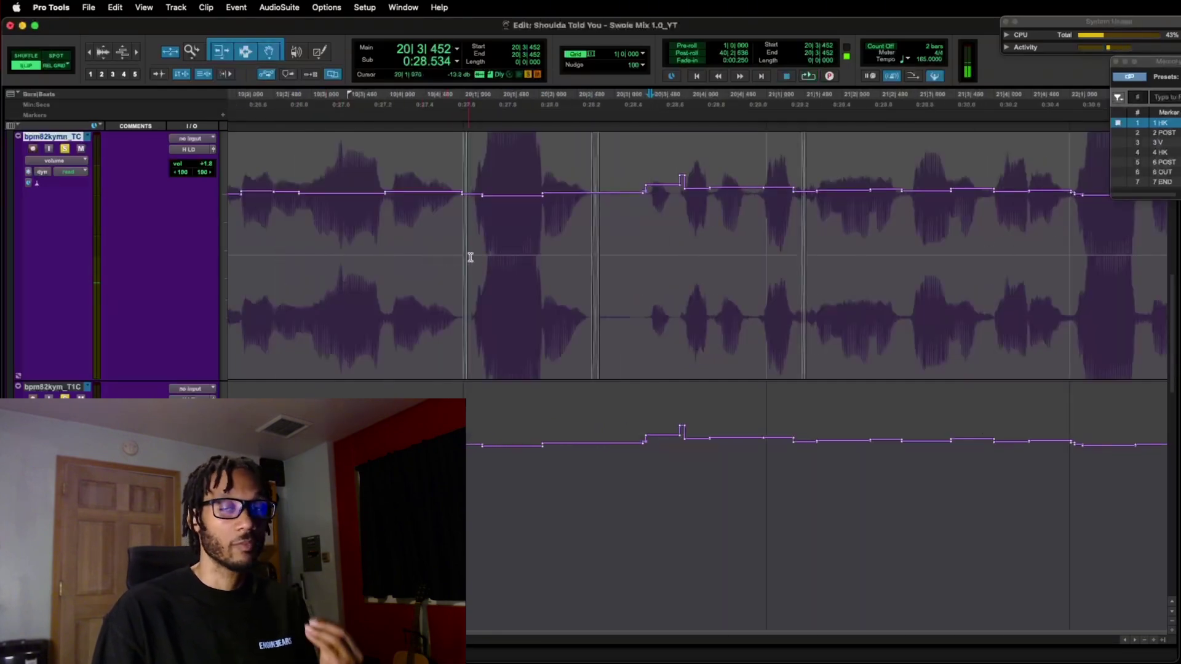
key("r")
key("r")
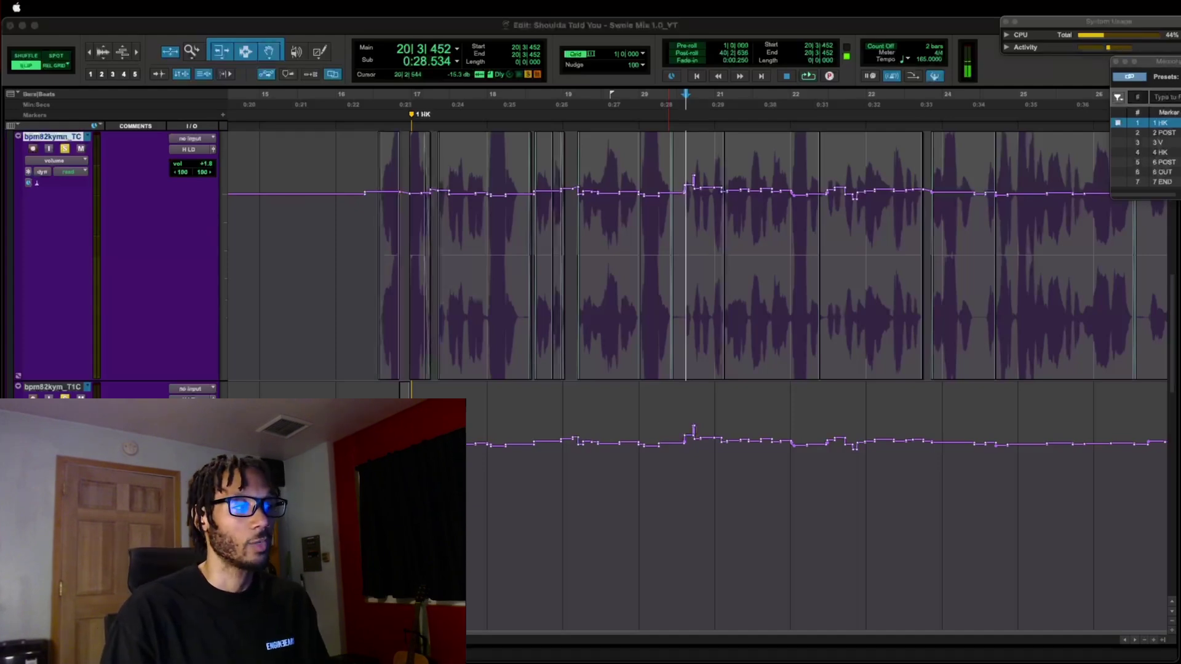
In the Mix window, open the hook lead bus's EQP-1A and reactivate the TESTER track's EQP-1A to inspect its curve in EQ Curve Analyzer 2.
key("super+equal")
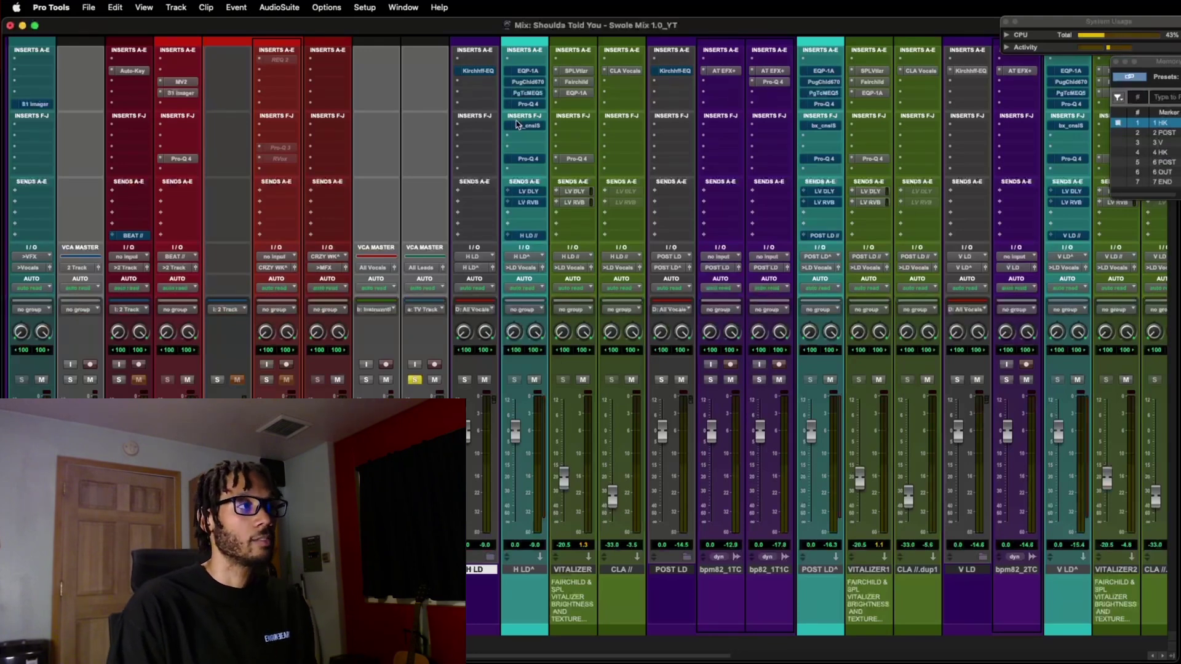
left_click(527, 70)
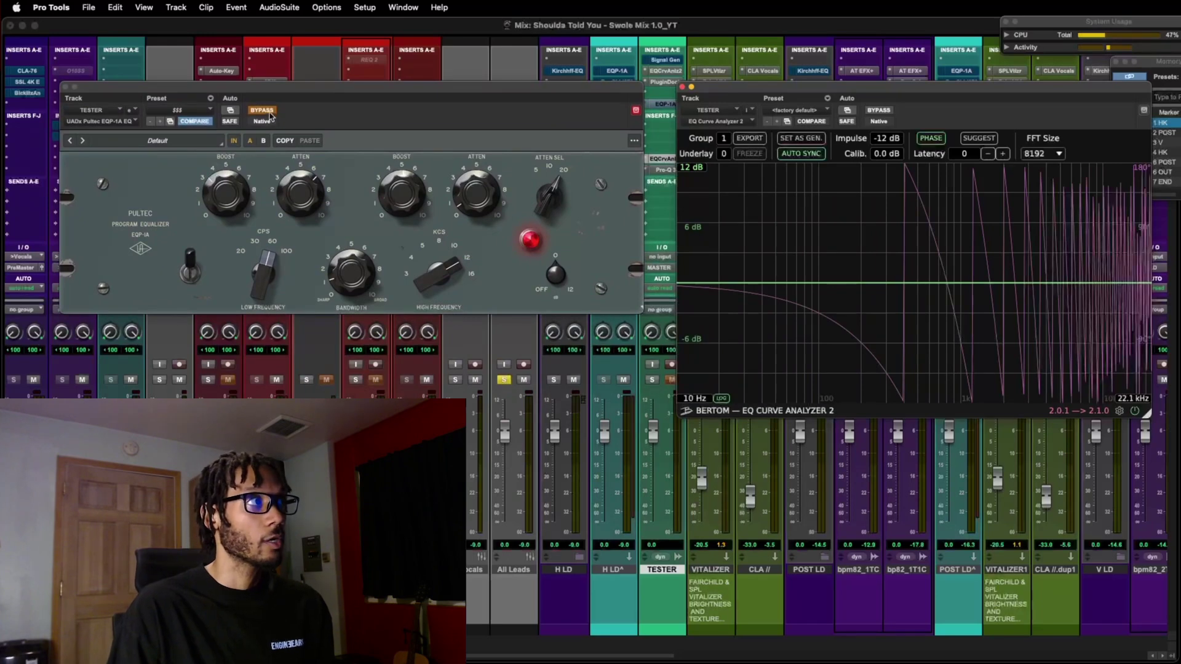
left_click(270, 113)
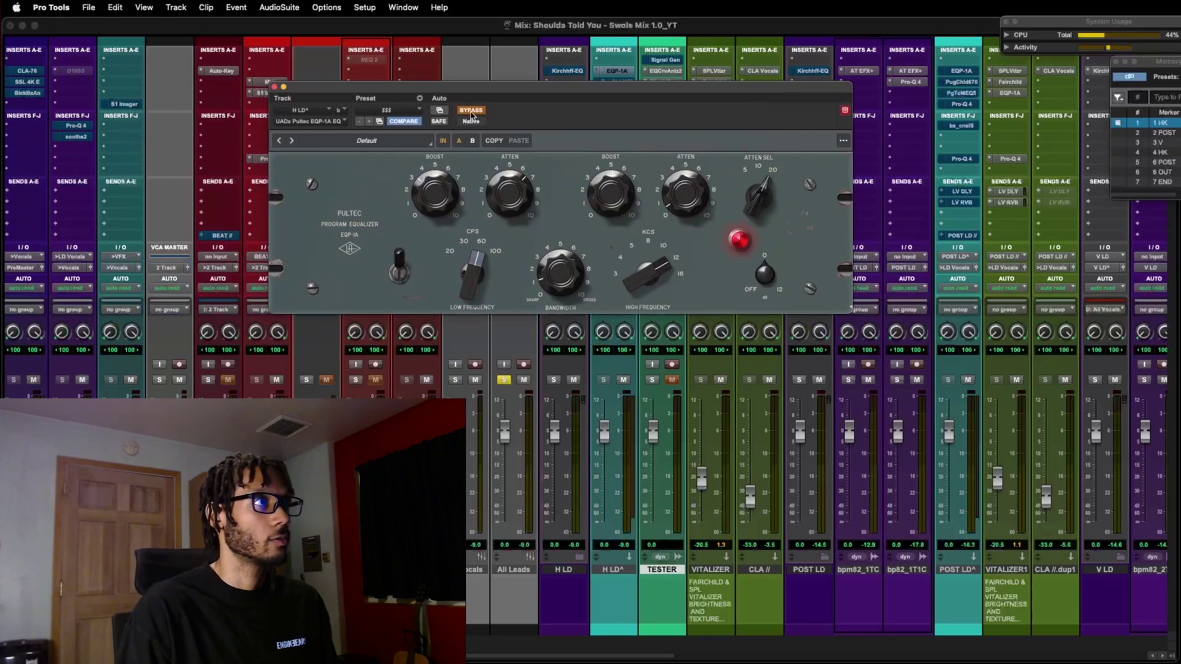
Compare the Pultec EQP-1A on the H LD^ bus active and bypassed during playback, leaving it active.
left_click(472, 111)
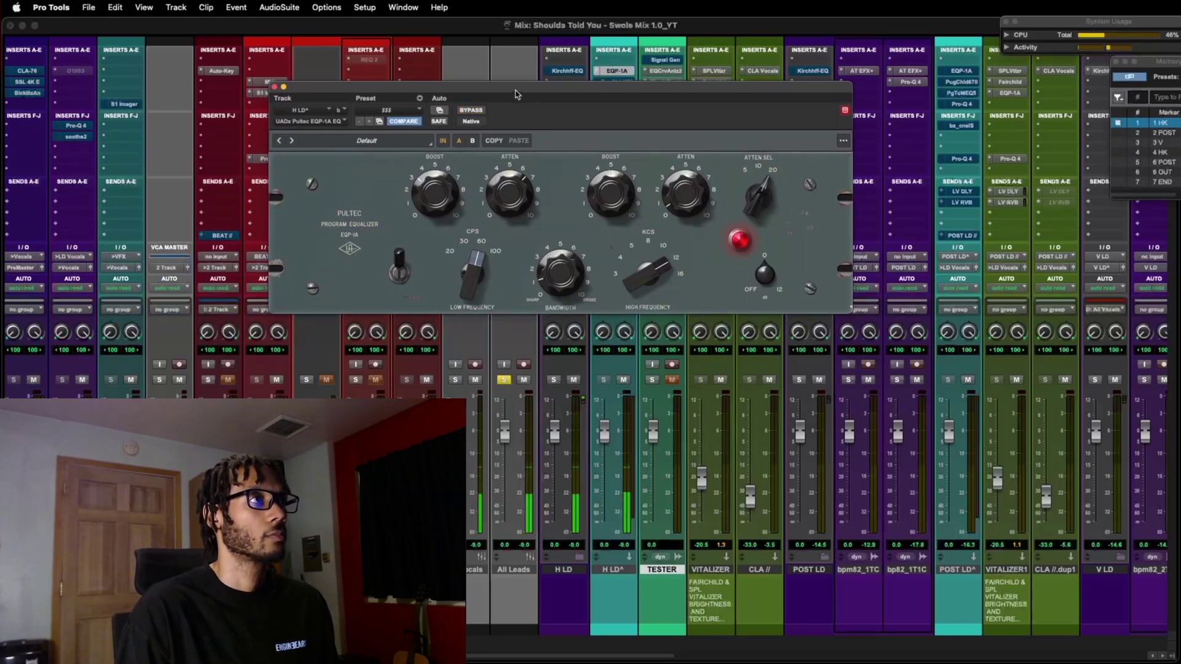
left_click_drag(516, 94, 568, 114)
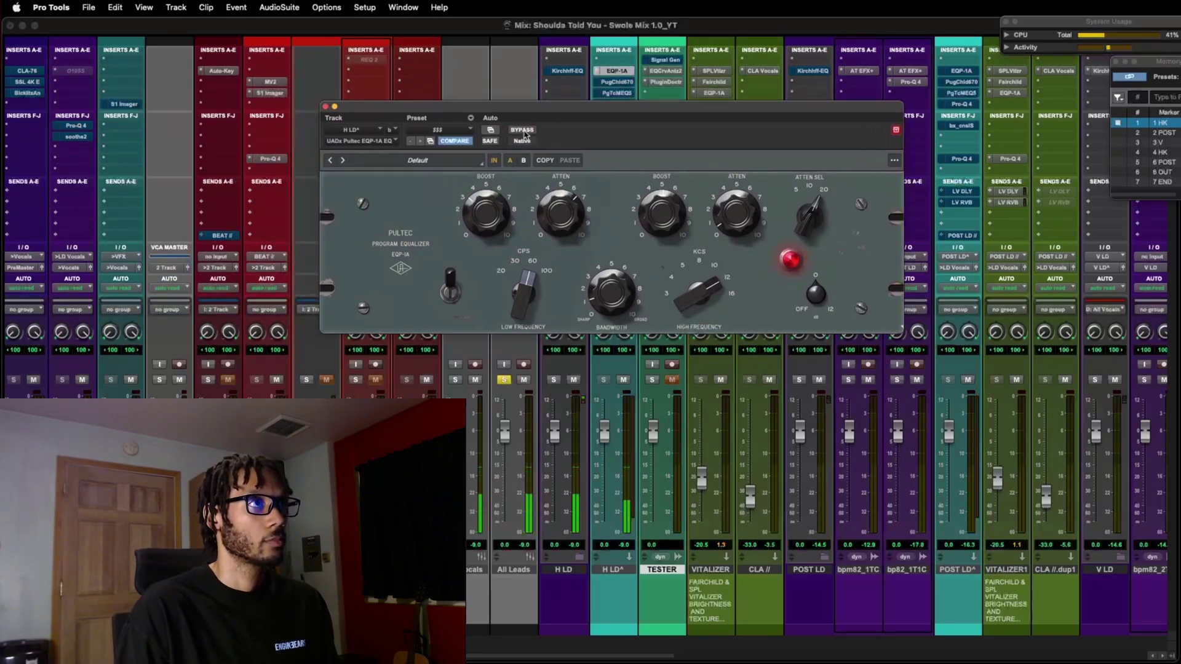
left_click(523, 131)
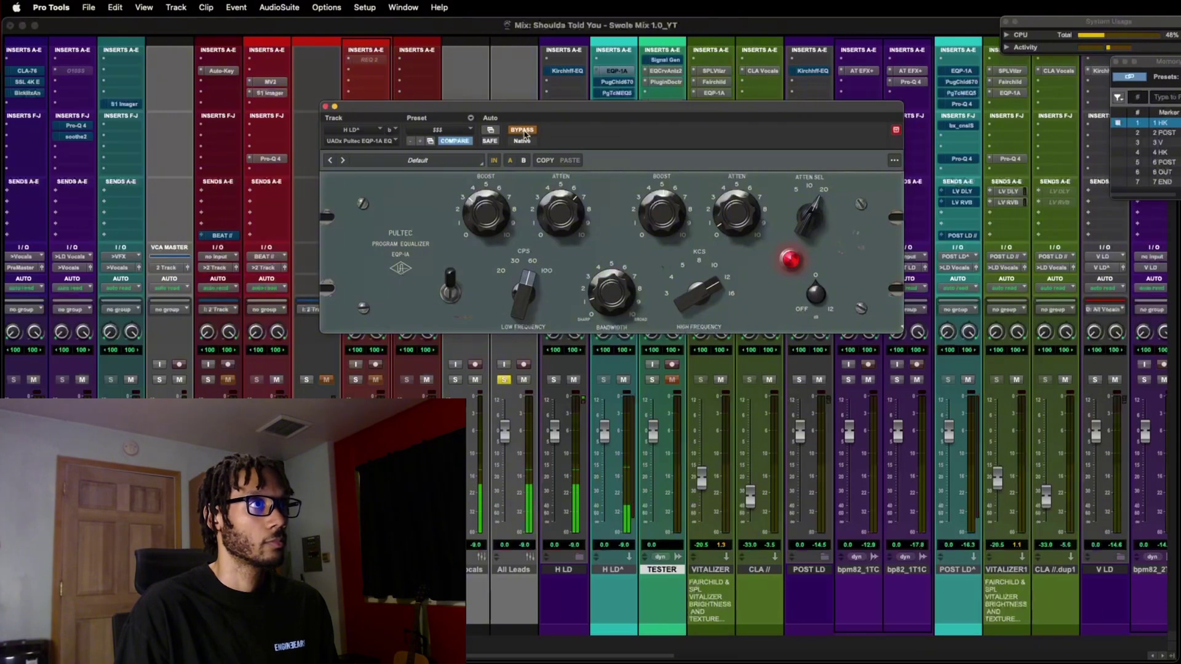
left_click(523, 131)
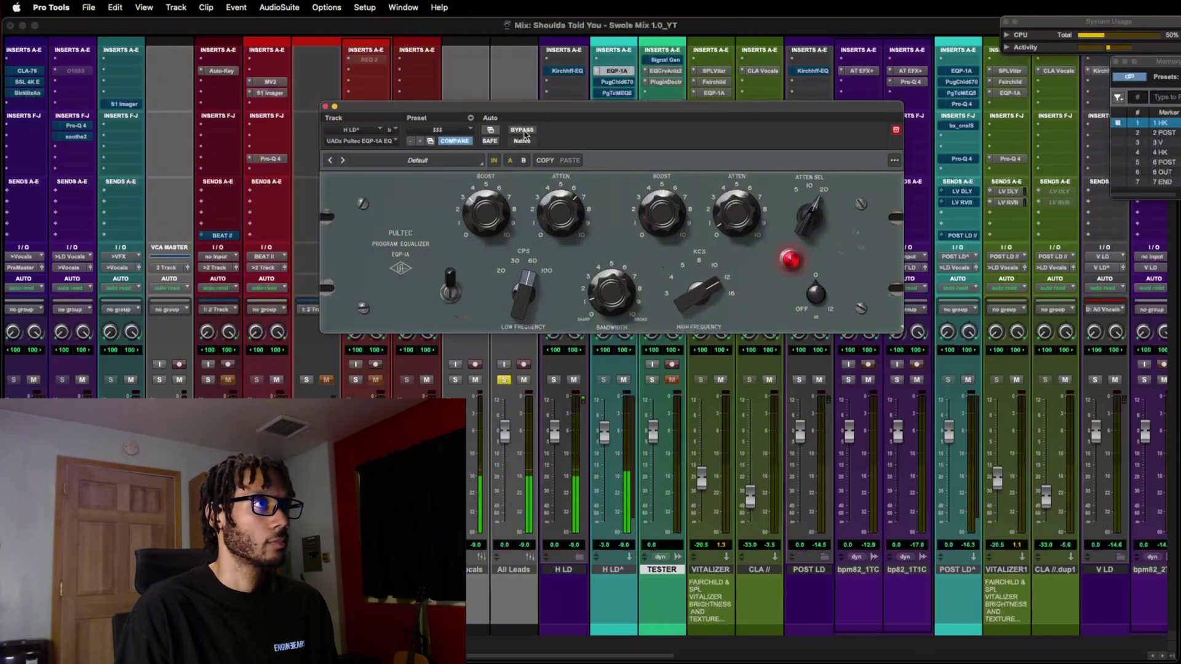
left_click_drag(560, 115, 566, 117)
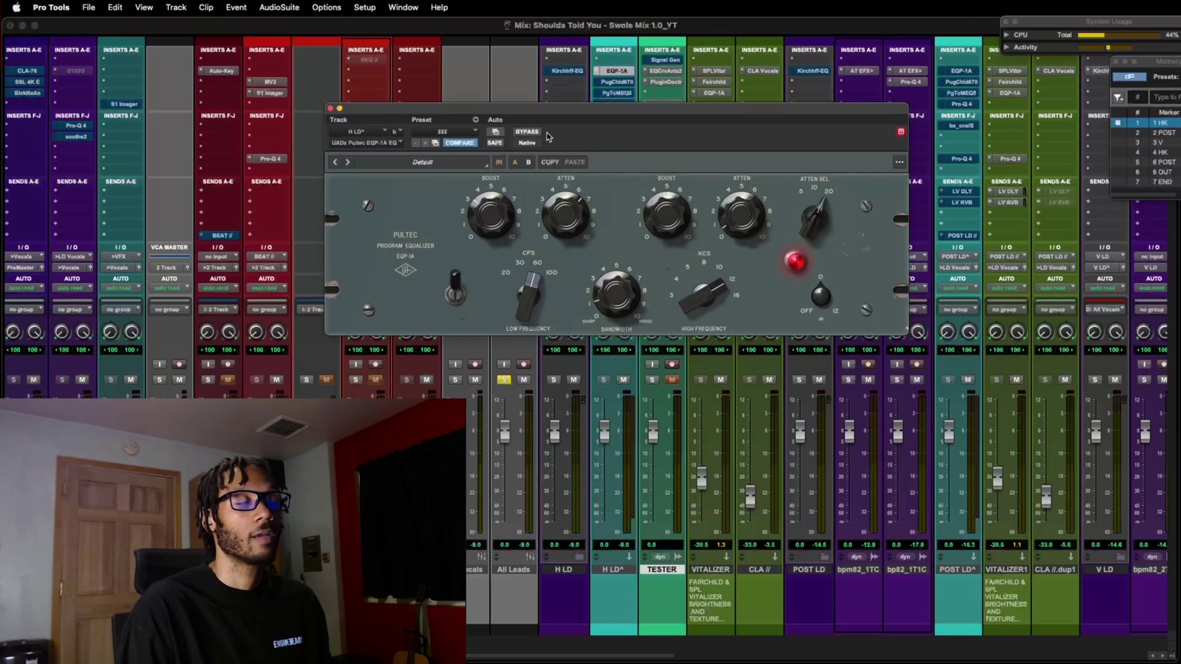
Open the PuigChild 670 on the H LD^ bus and compare its sound bypassed and active during playback, leaving it active.
left_click(617, 82)
left_click_drag(572, 111, 580, 128)
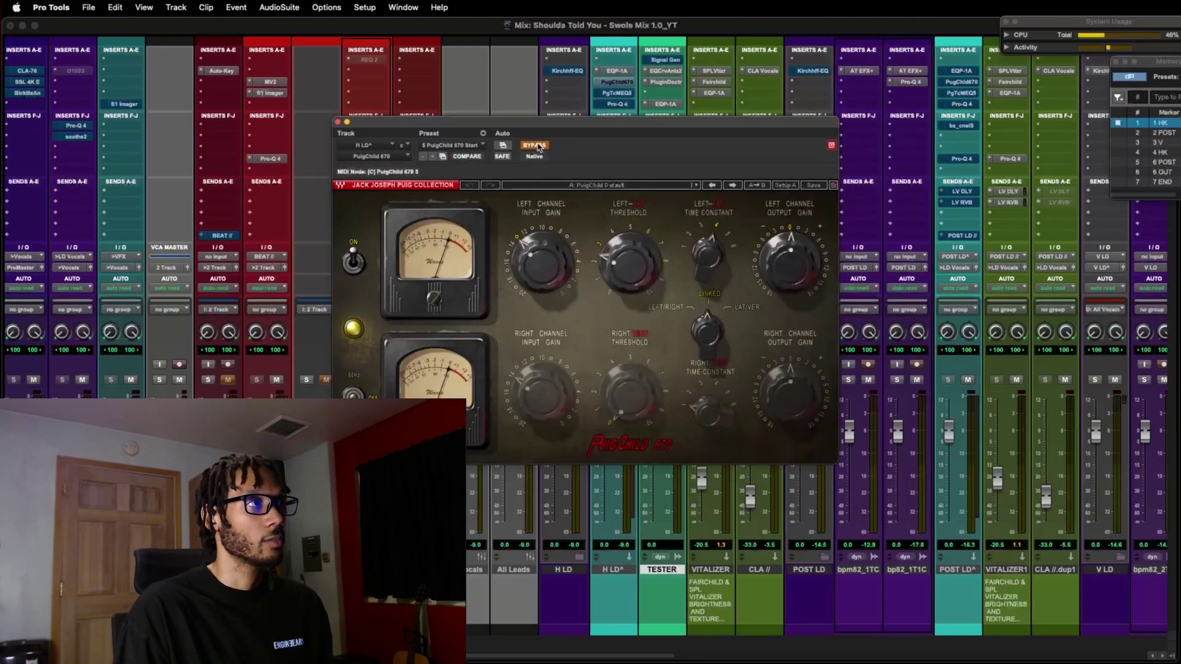
key("space")
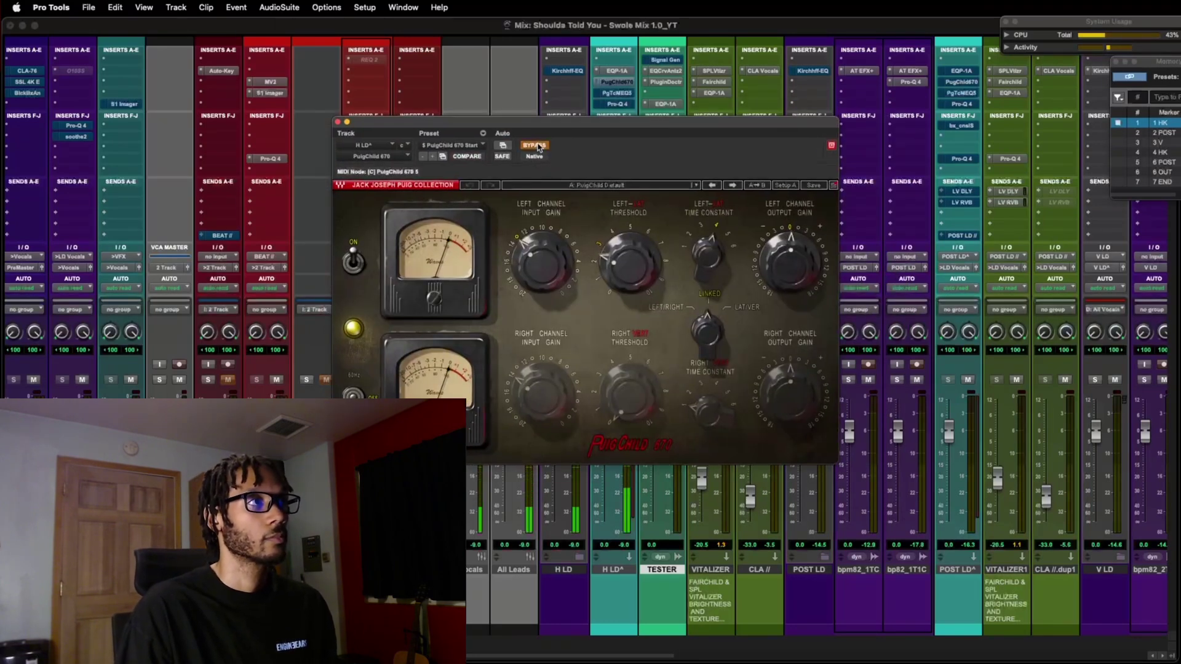
left_click(534, 146)
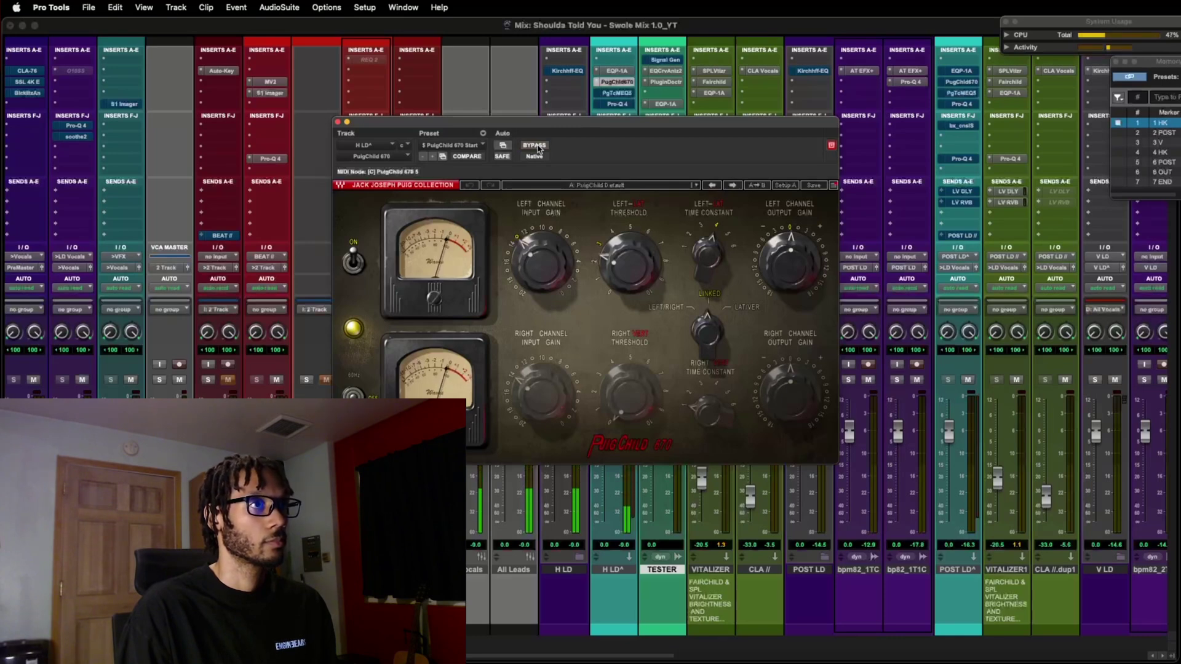
left_click(534, 146)
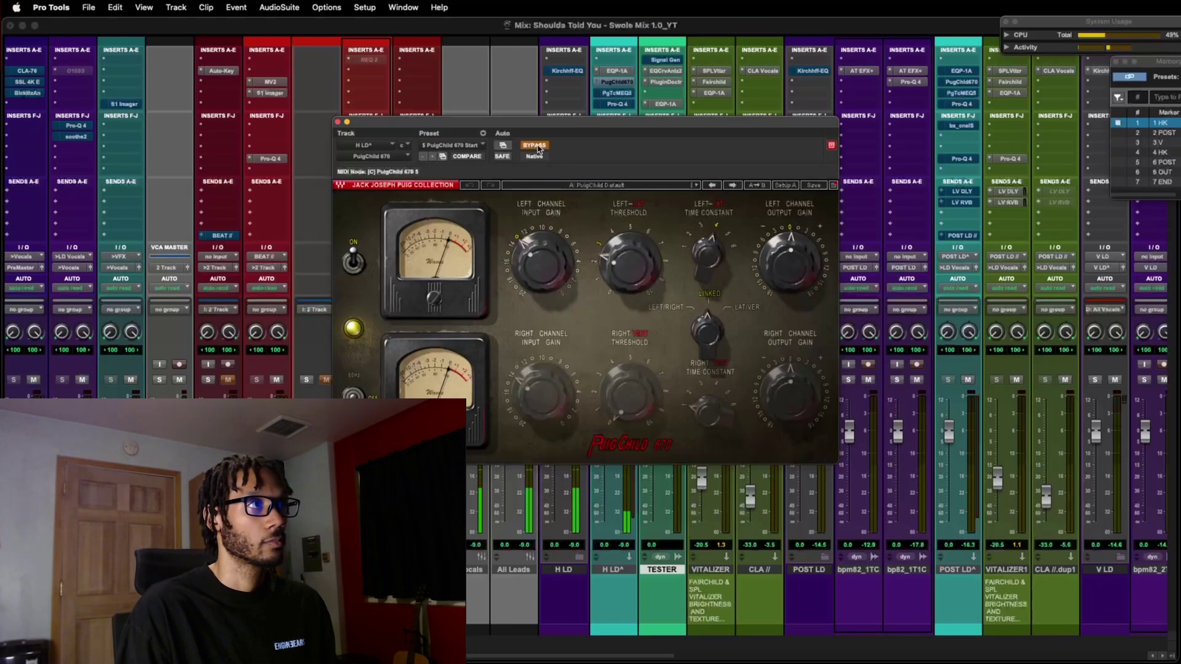
left_click(535, 145)
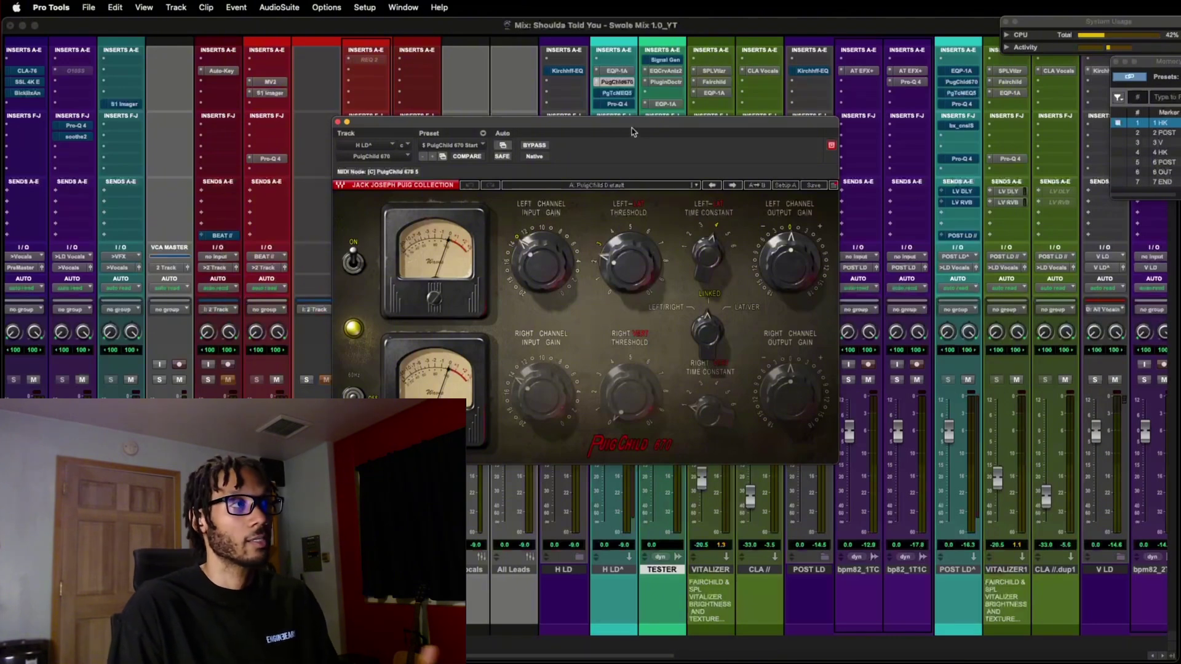
Open the PuigTec MEQ5 insert and examine its peak and dip amounts on the TESTER track against the EQ Curve Analyzer 2 display.
left_click(626, 93)
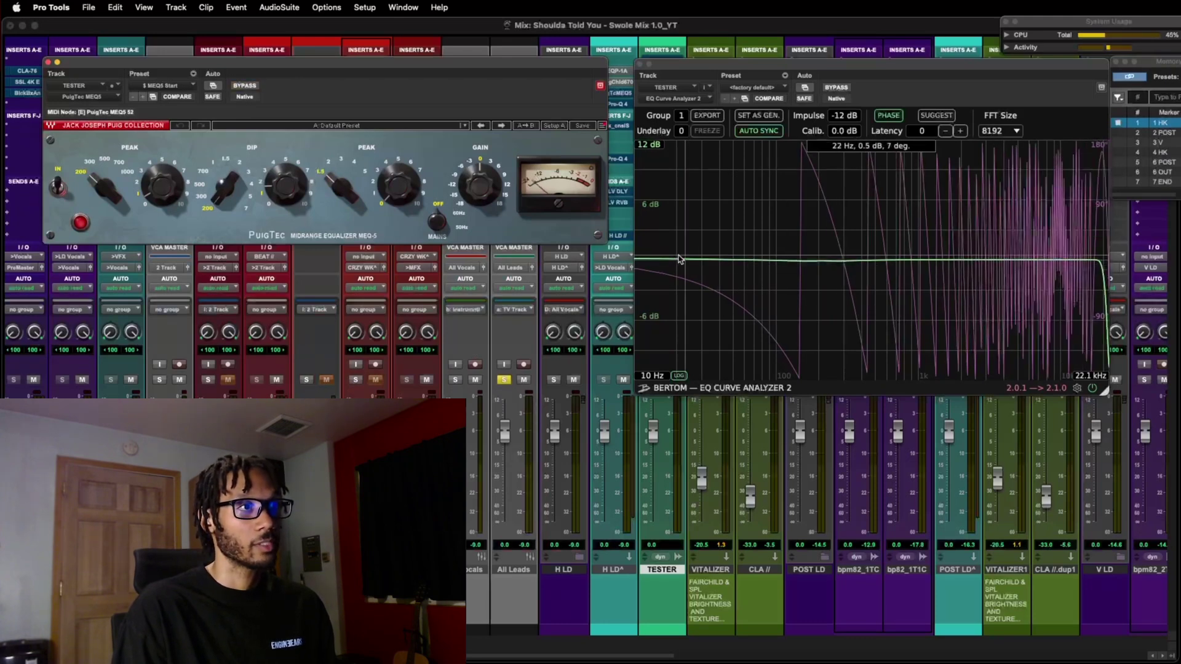
mouse_move(162, 186)
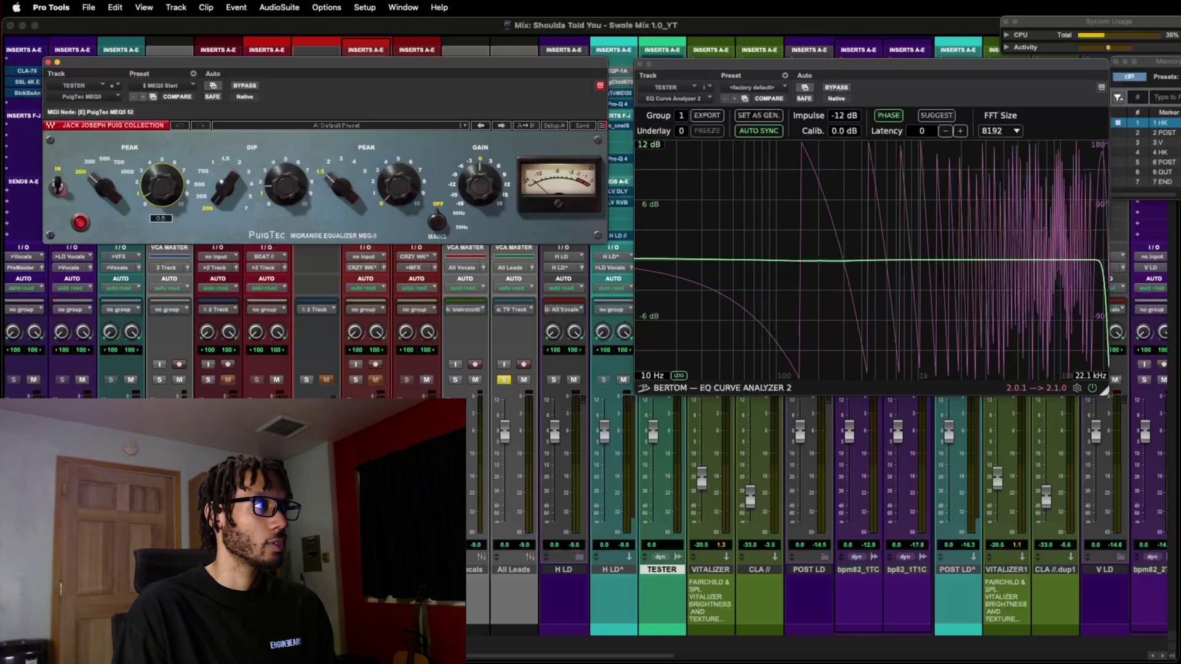
mouse_move(295, 197)
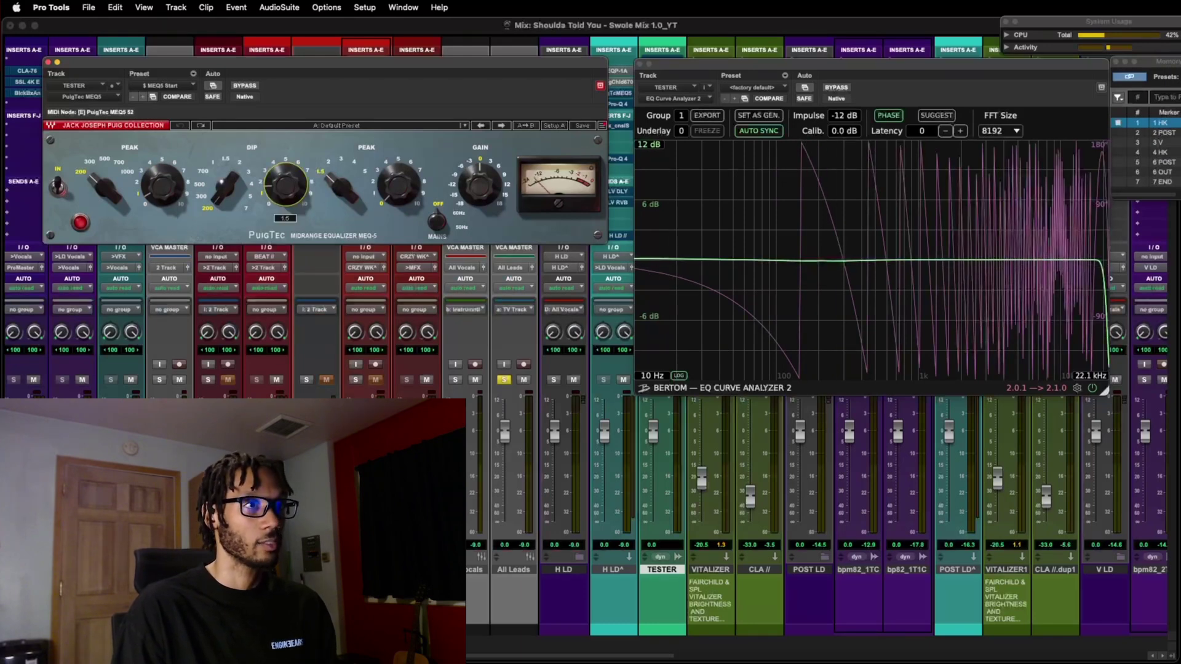
left_click_drag(286, 185, 285, 178)
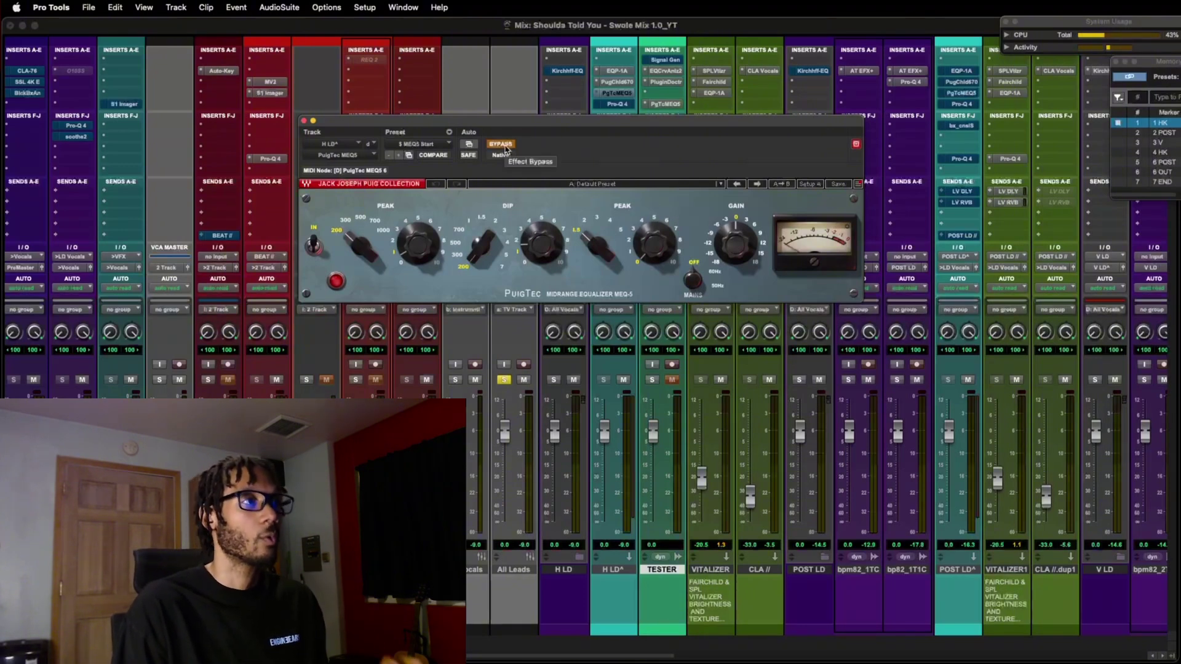
Compare the PuigTec MEQ5 on the H LD^ bus bypassed and active during playback.
key("space")
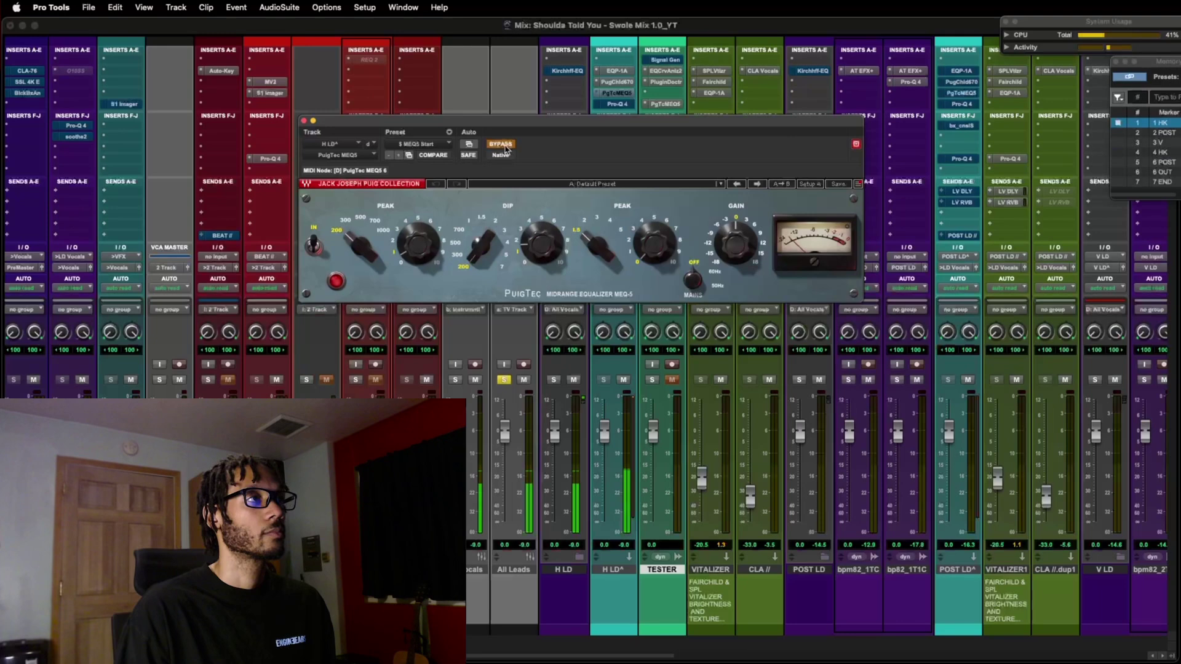
left_click(506, 148)
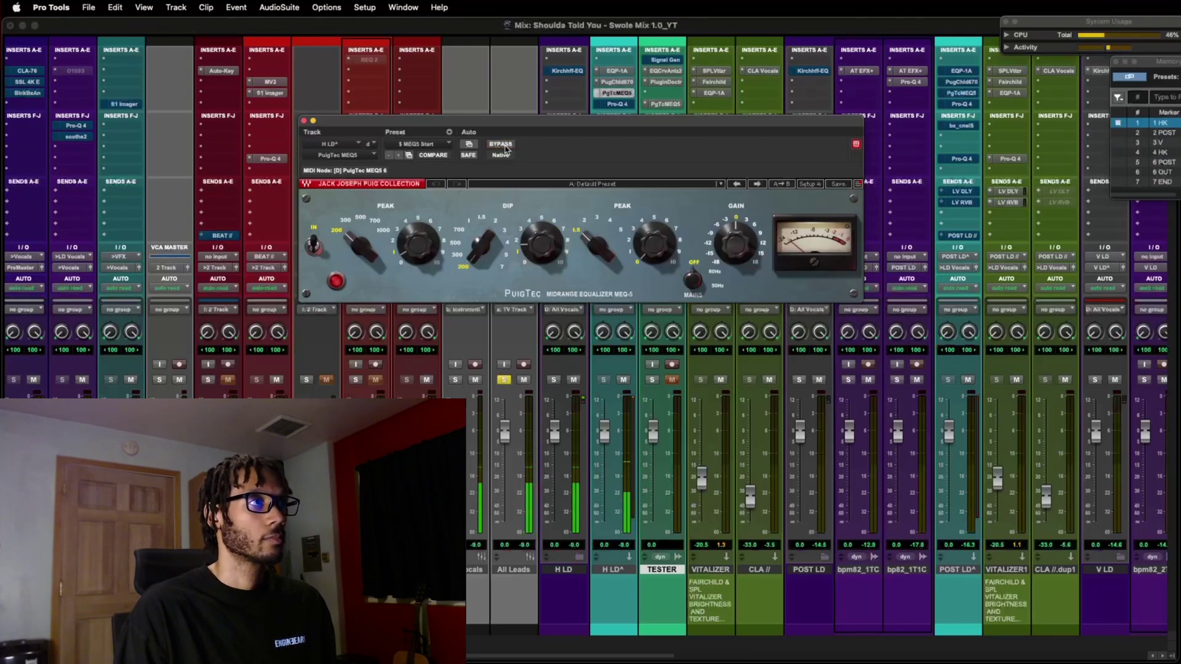
left_click(506, 149)
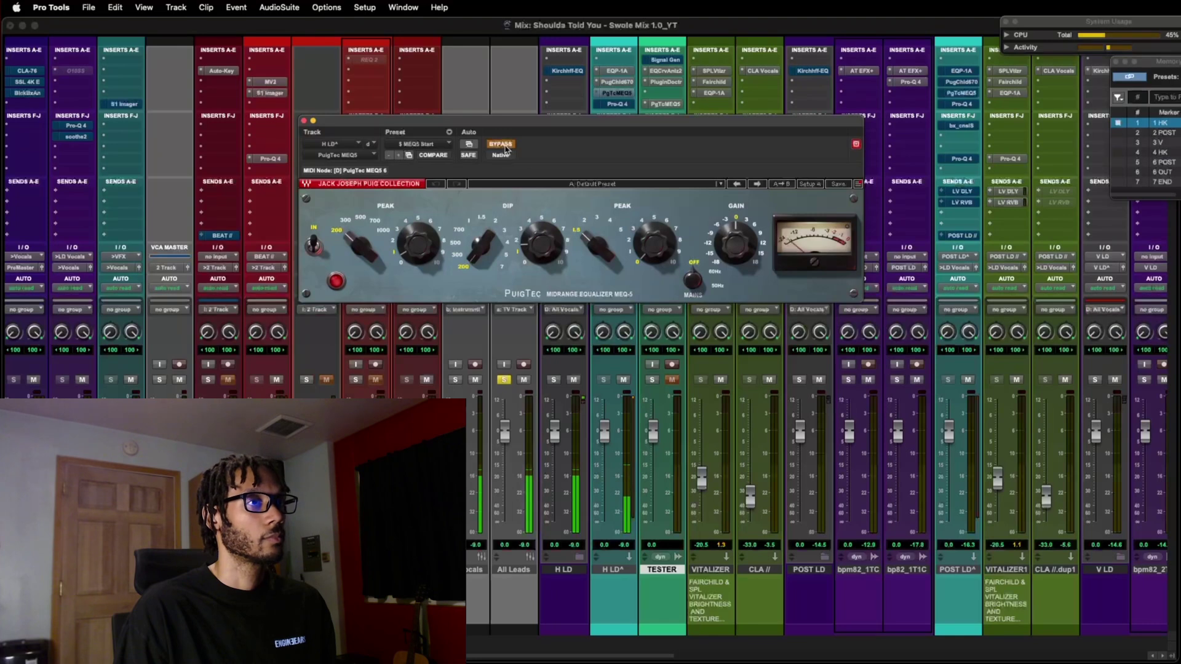
left_click(506, 149)
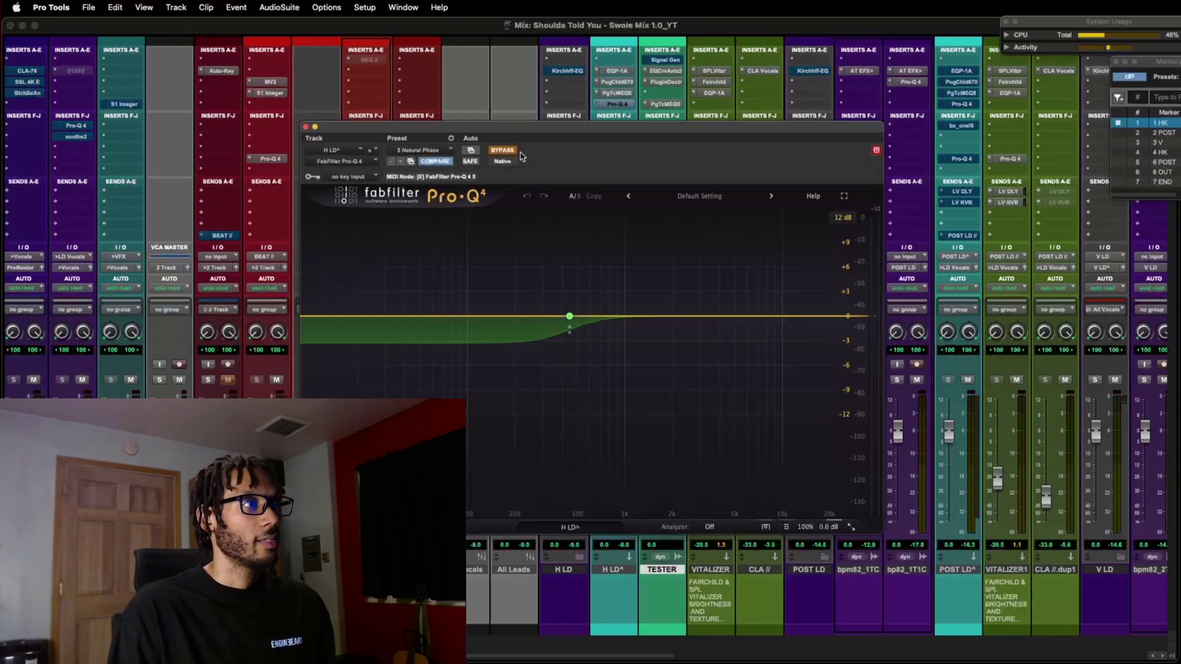
Inspect the 445 Hz band in the H LD^ bus's Pro-Q 4, then compare the EQ bypassed and active during playback, leaving it active.
left_click(569, 319)
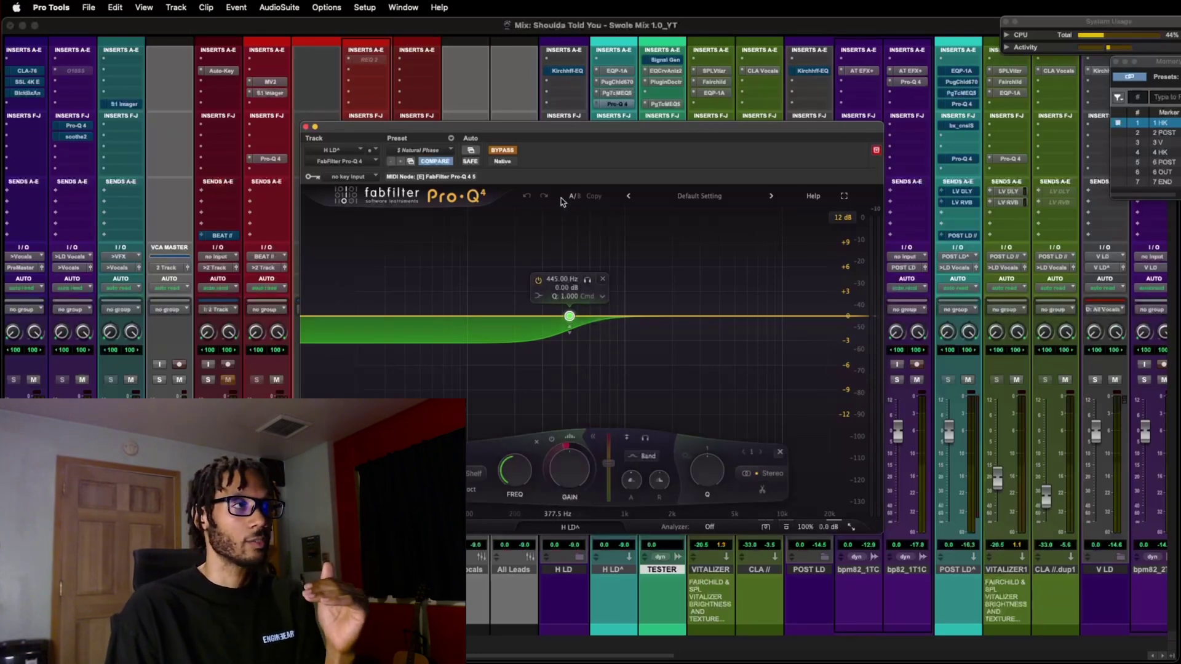
left_click_drag(571, 134, 571, 126)
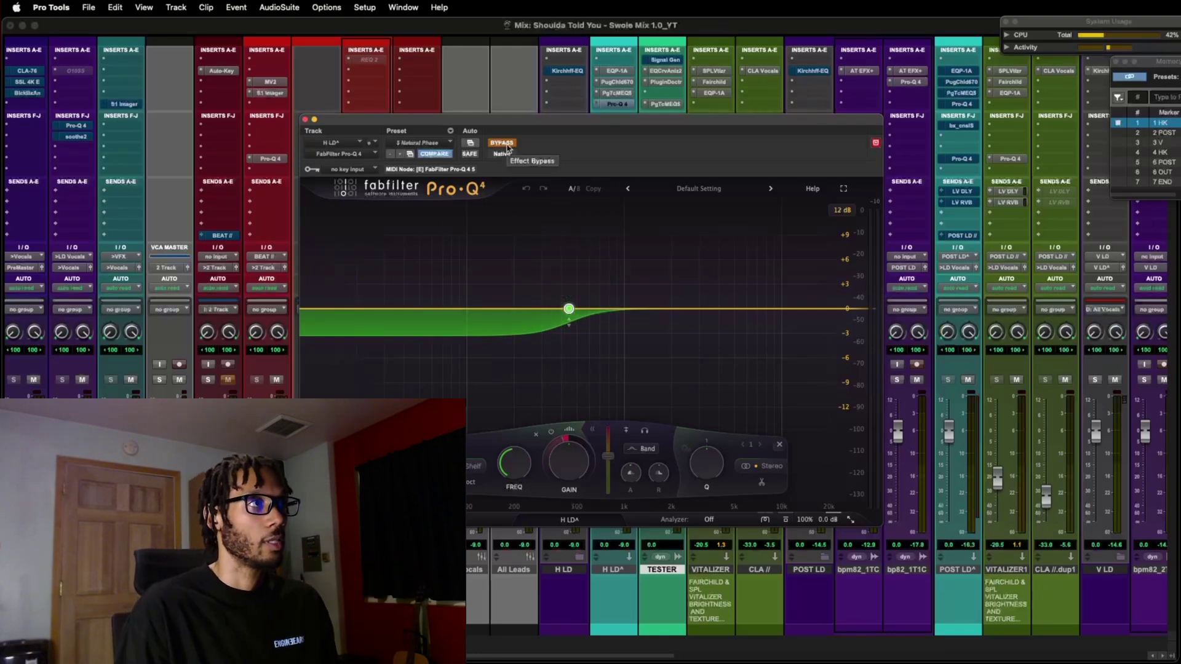
key("space")
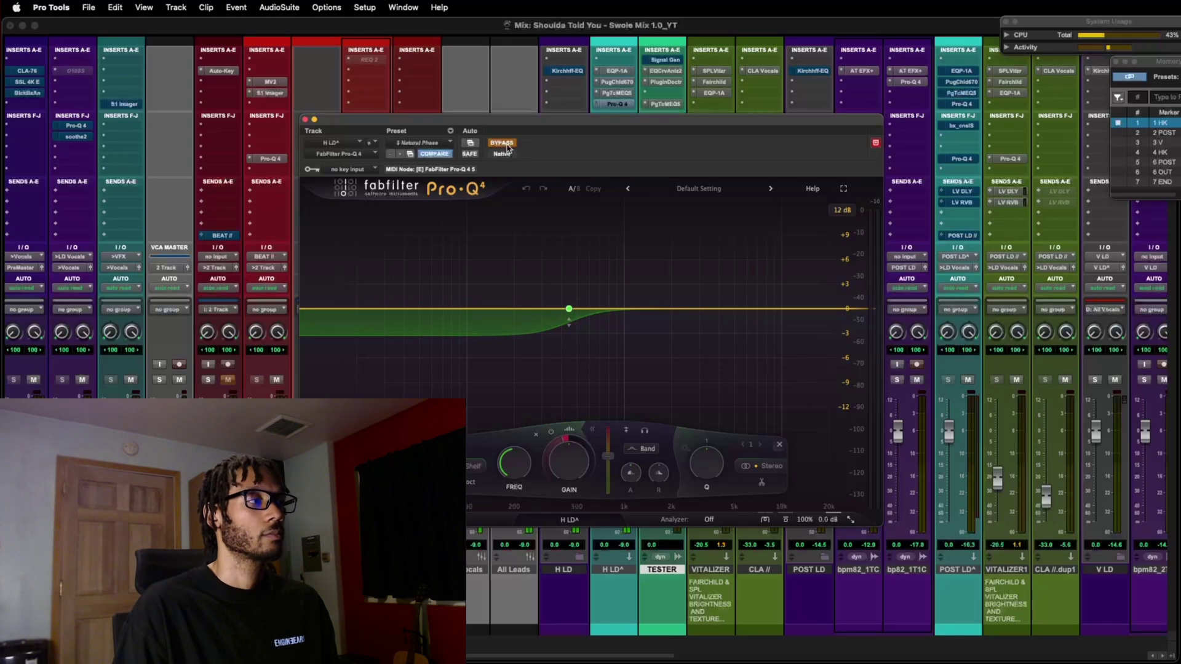
left_click(501, 144)
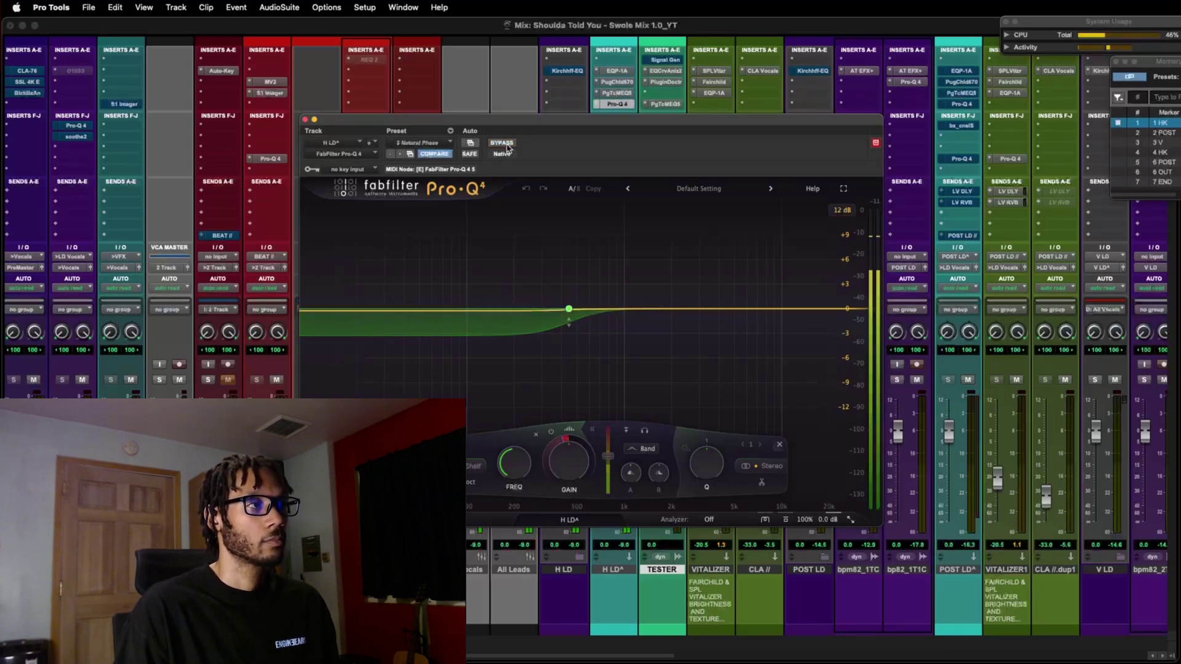
left_click(507, 146)
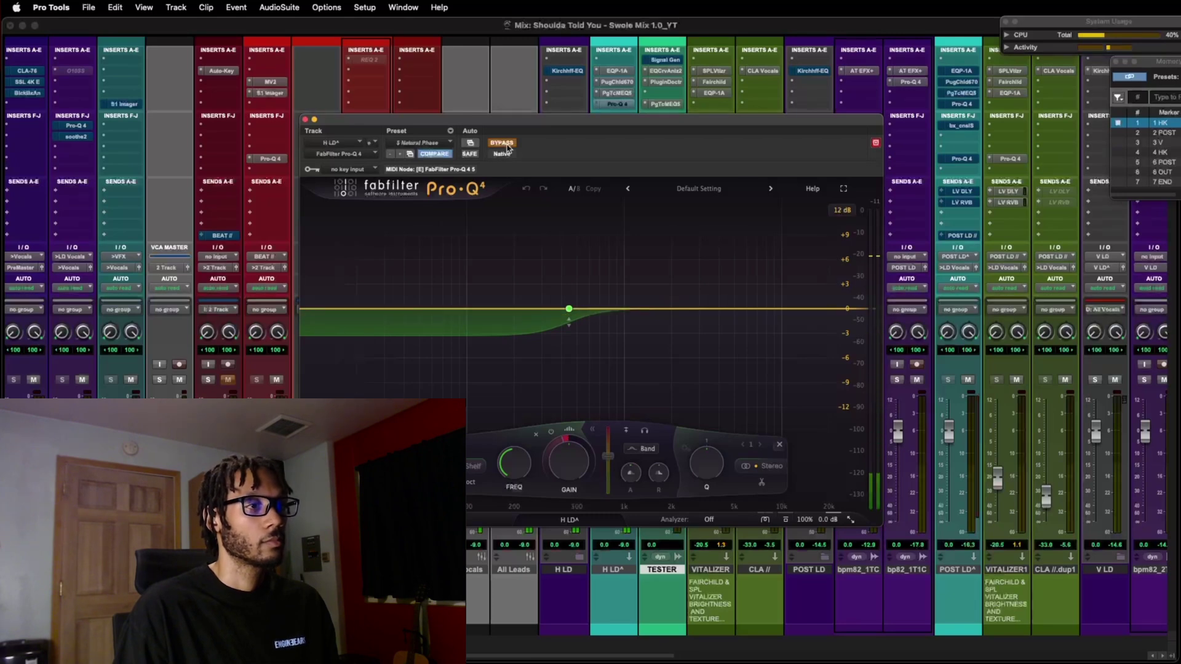
left_click(507, 145)
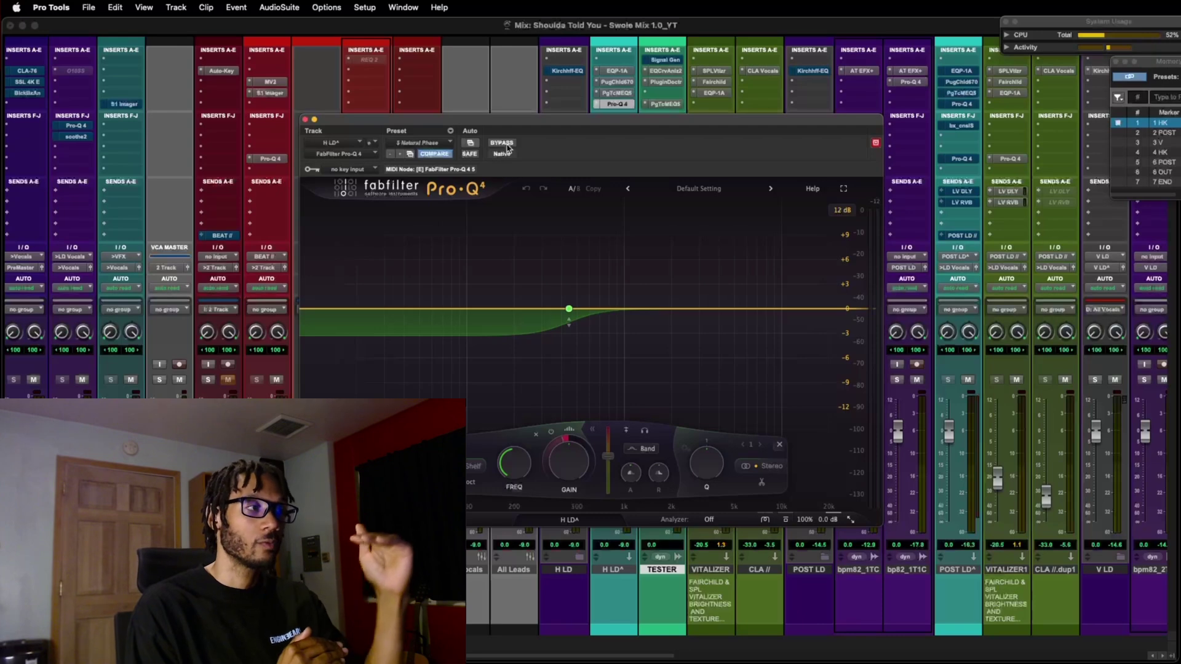
Open the bx_console SSL 4000 G on the H LD^ bus and compare its sound bypassed and active during playback.
mouse_move(568, 320)
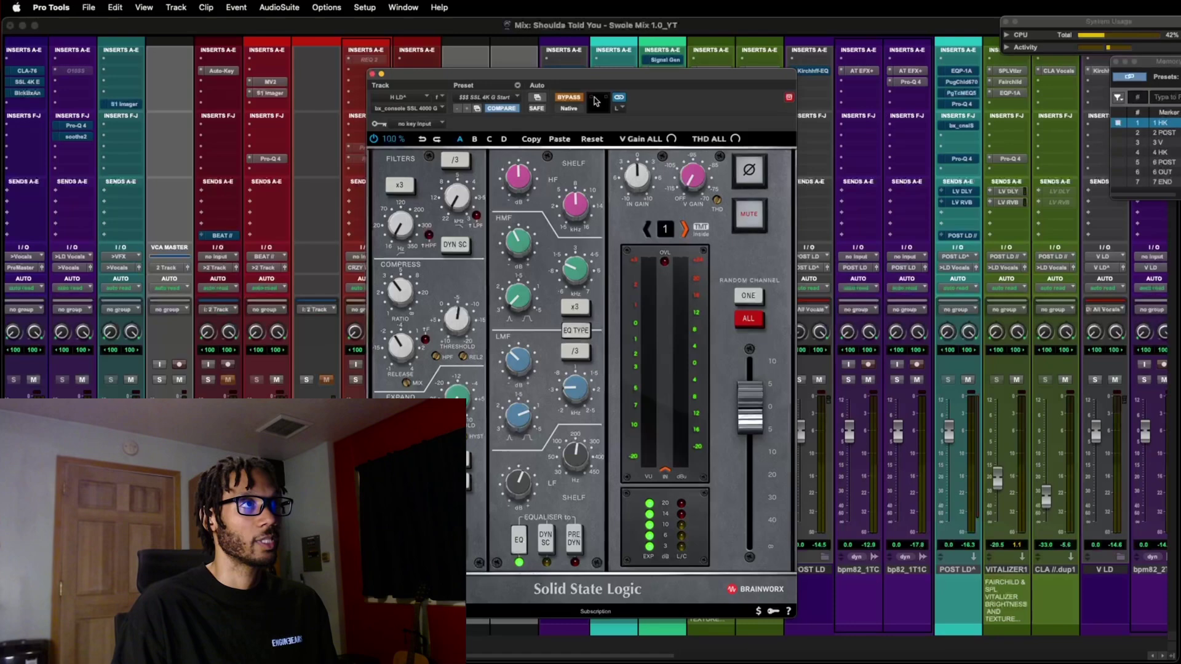
key("super+w")
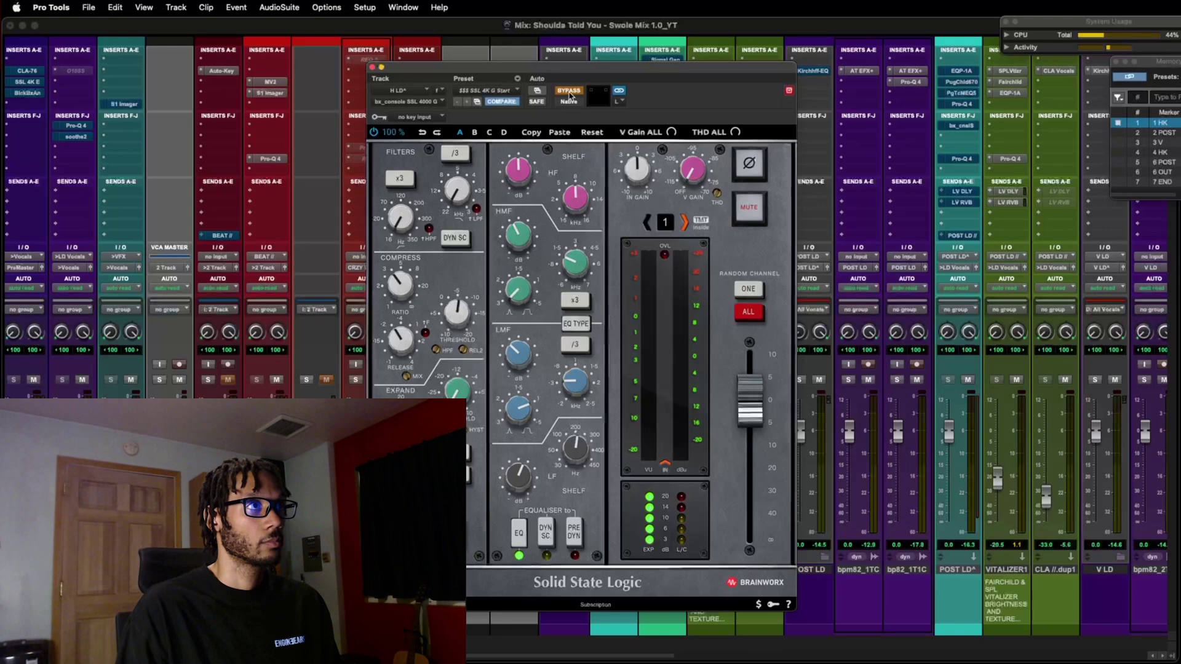
left_click(570, 92)
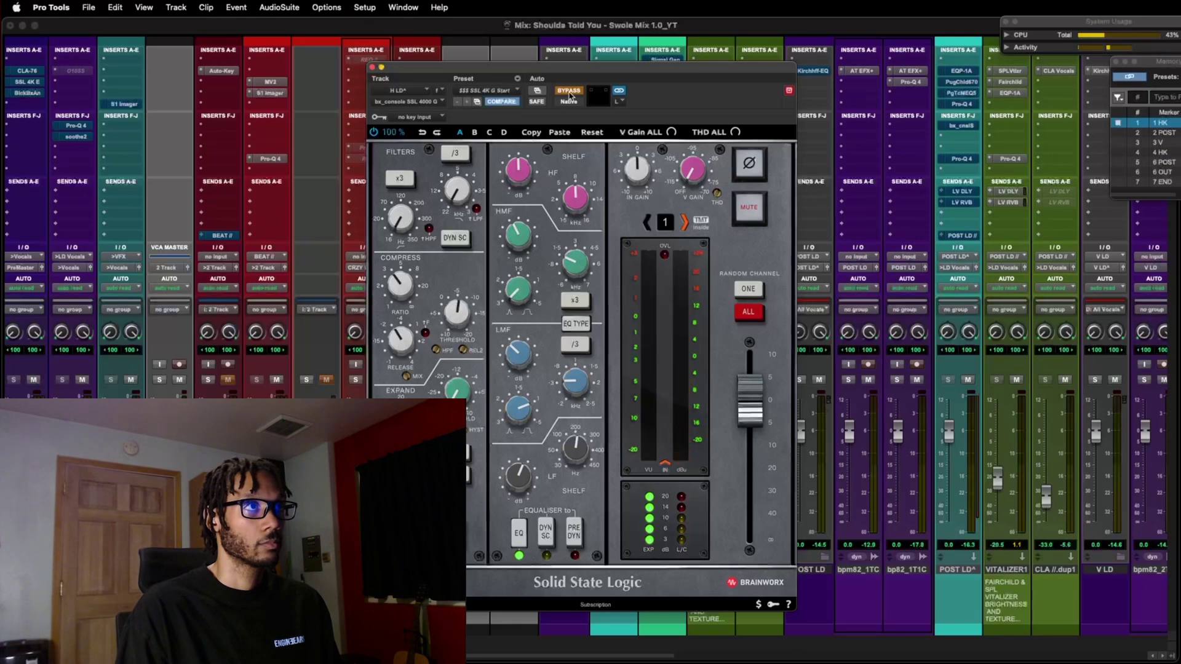
left_click(569, 92)
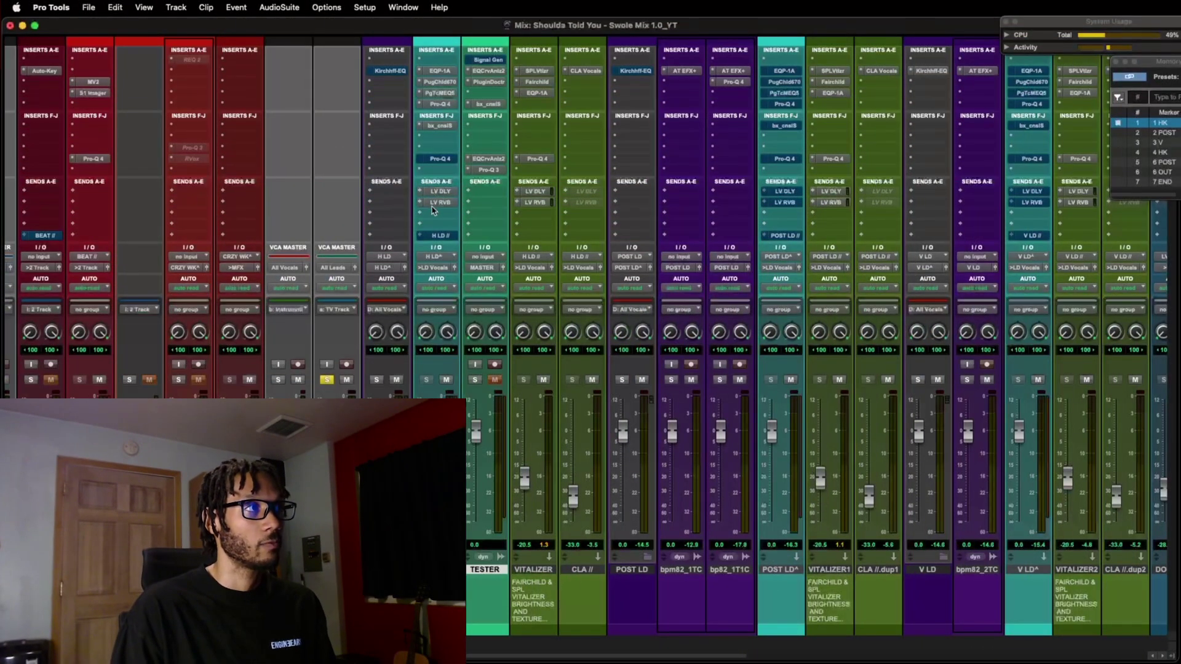
Open the MicroShift insert on the DOUBLER track and examine its mix, style, detune and delay settings.
scroll(438, 222, "right", 15)
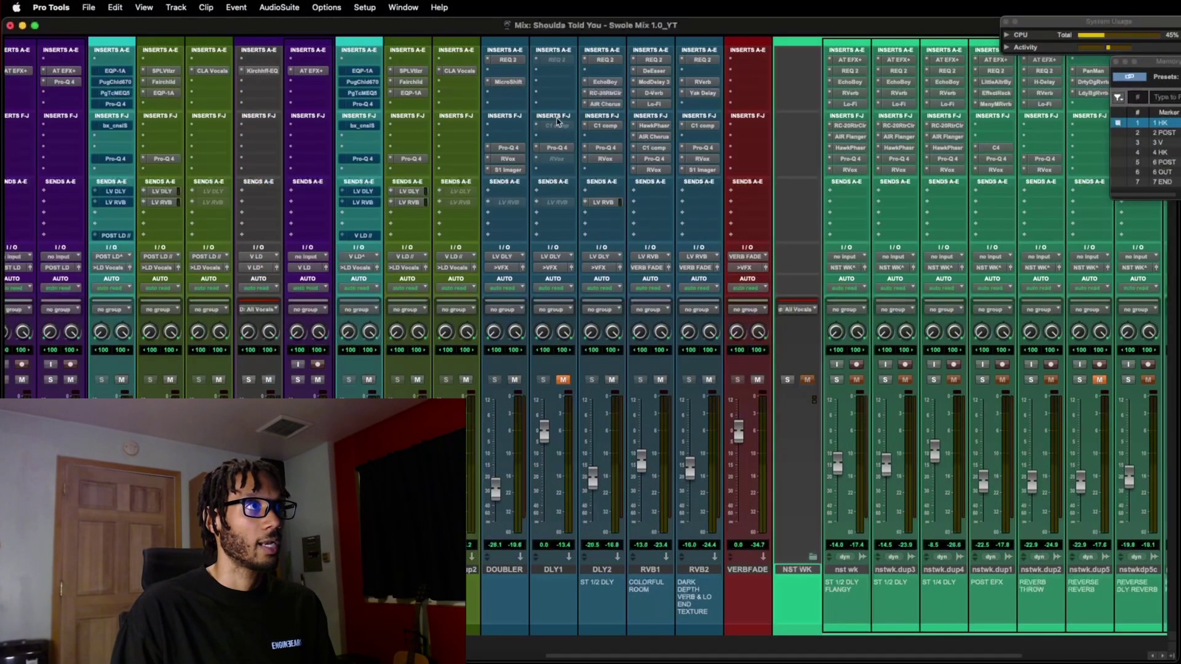
scroll(545, 348, "right", 2)
left_click(489, 82)
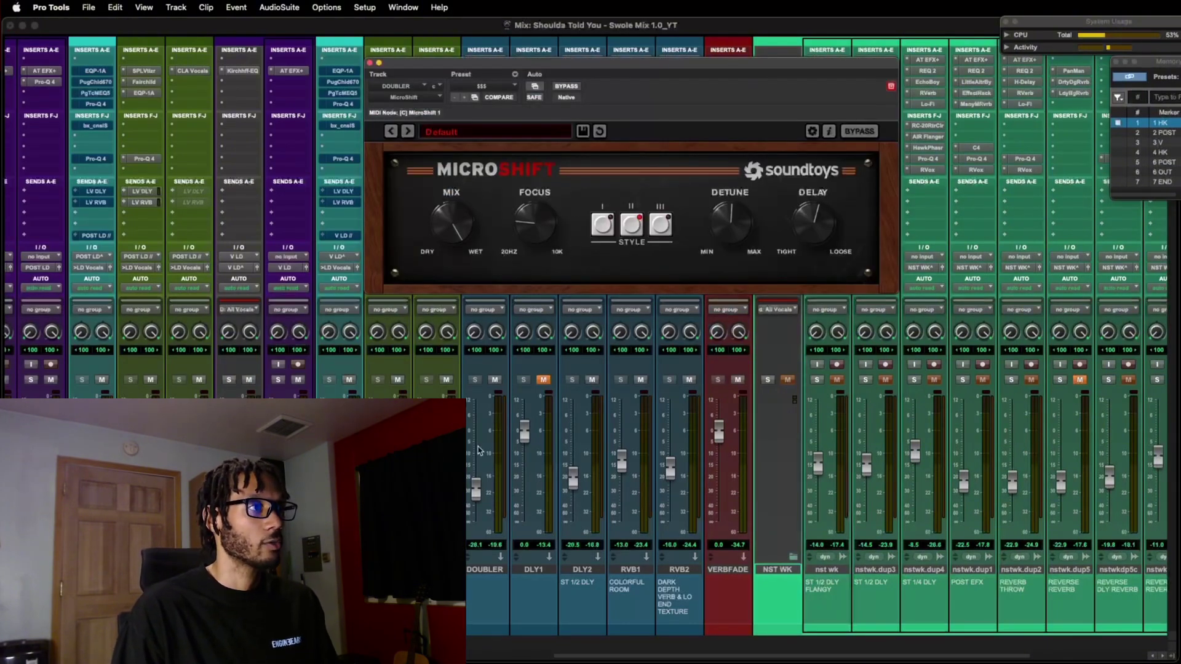
key("super+w")
scroll(592, 395, "left", 2)
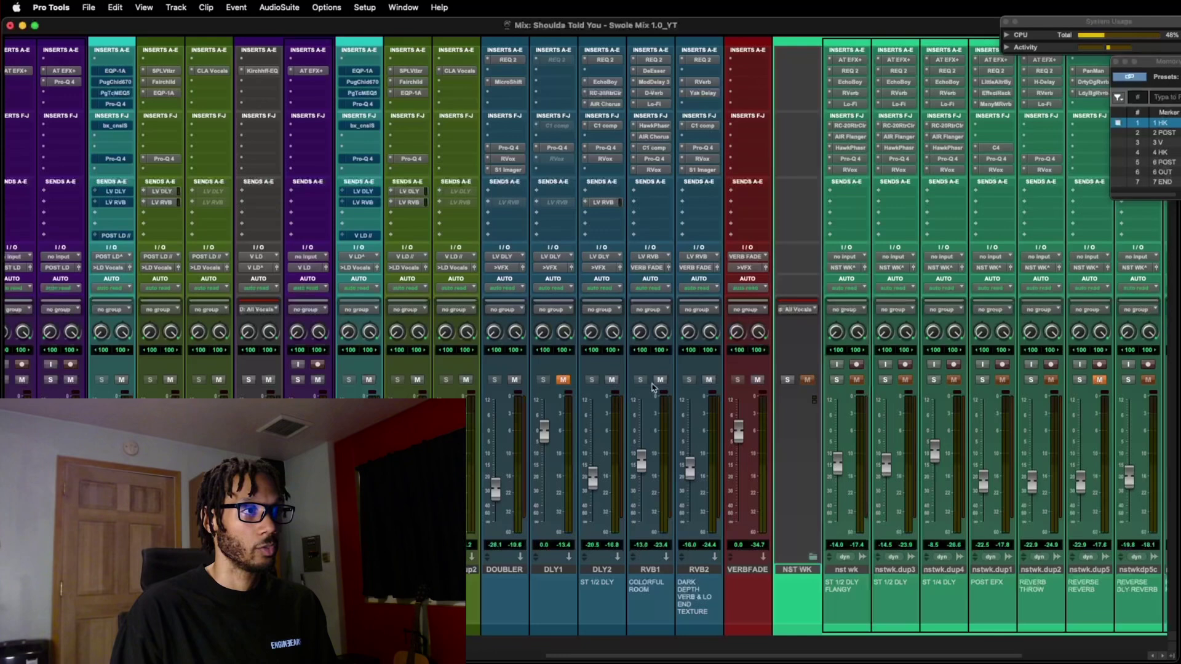
Mute the DLY2, RVB1 and RVB2 tracks and audition the DOUBLER track during playback at a temporarily raised fader level.
left_click(661, 380)
left_click(709, 380)
key("space")
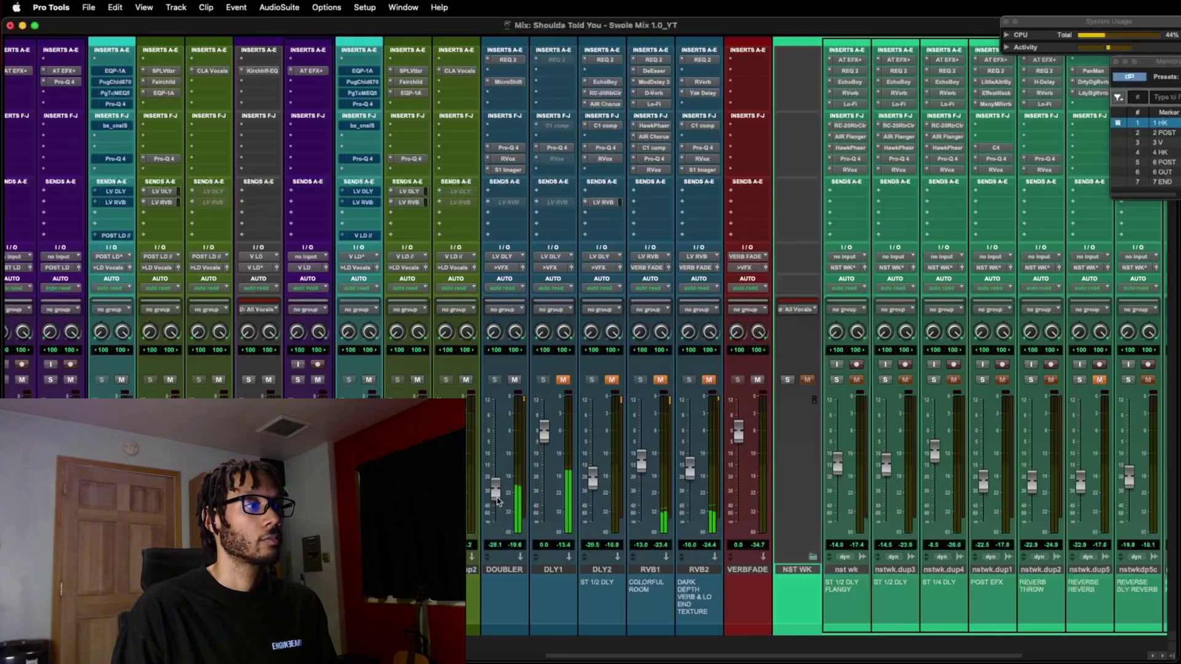
left_click_drag(497, 502, 500, 420)
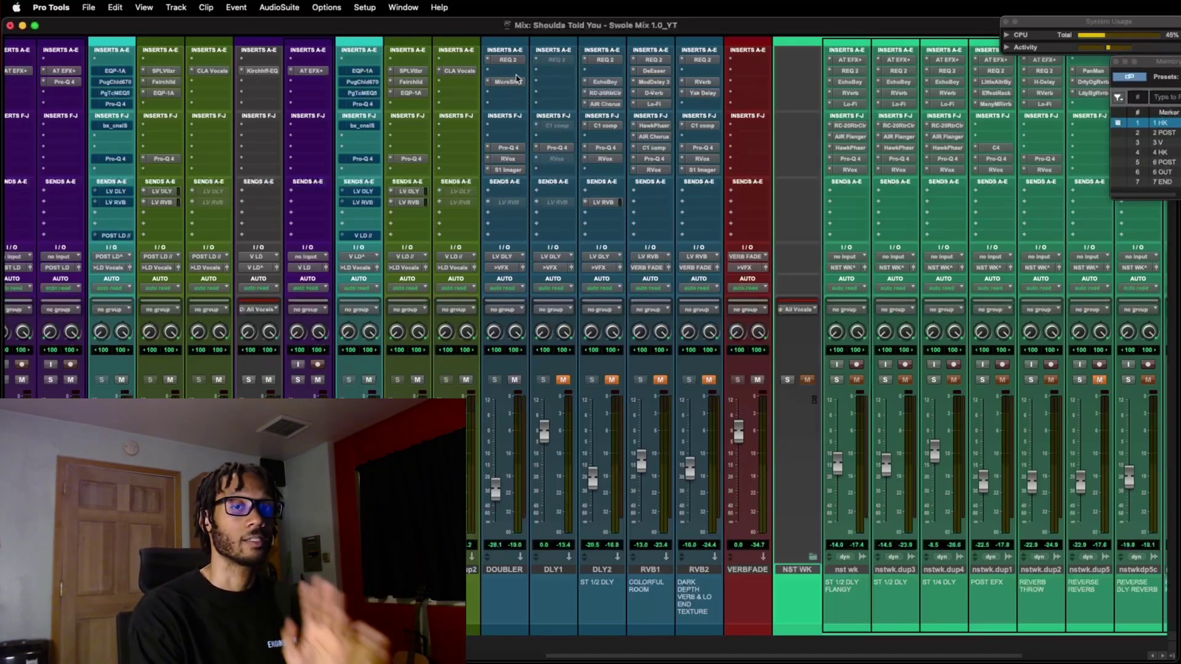
Examine the REQ 2 low and high cut filters and the Pro-Q 4 on the DOUBLER track.
left_click(507, 60)
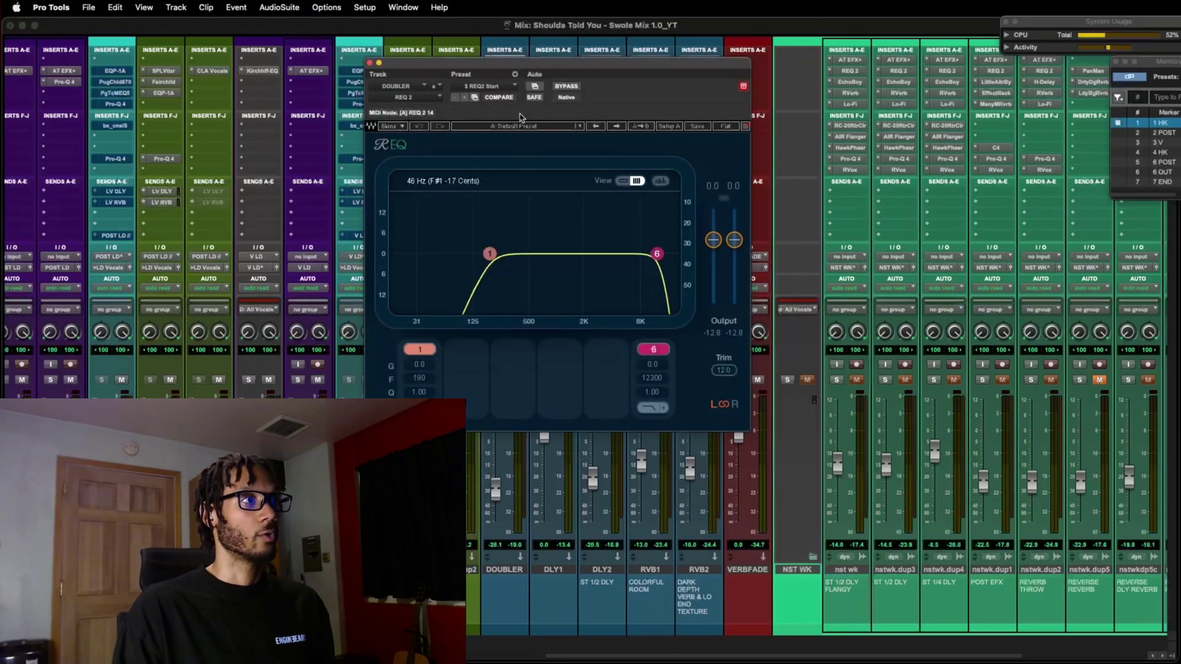
key("super+w")
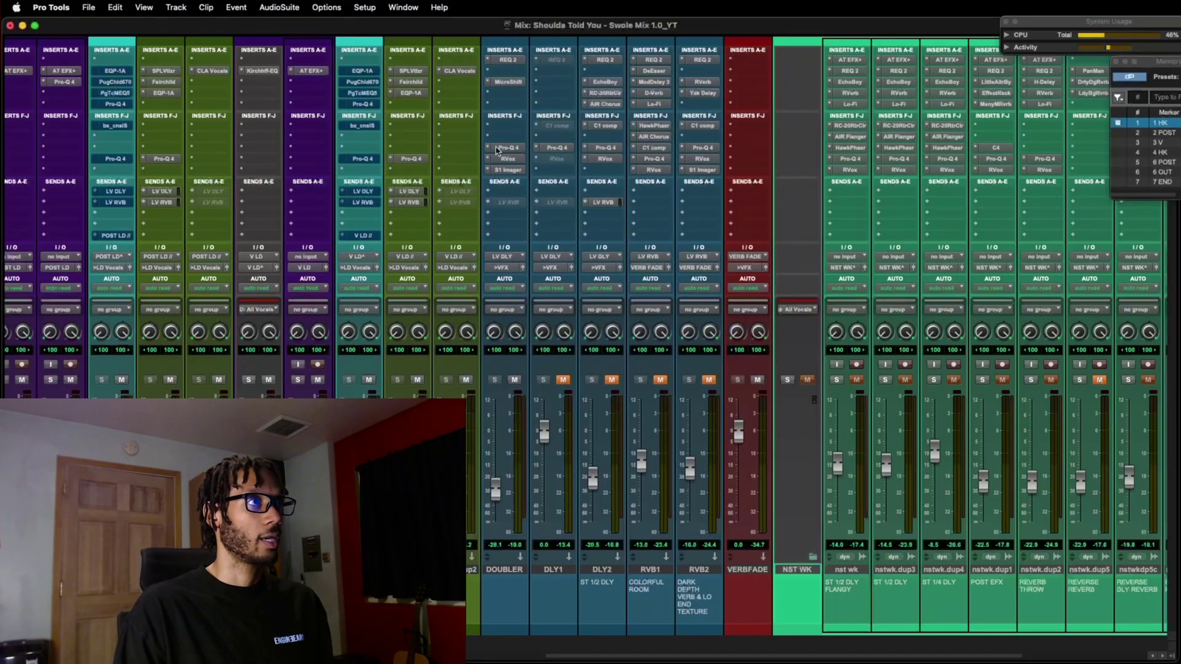
left_click(505, 148)
key("super+w")
Check the DOUBLER track's RVox compression during playback, and examine the width setting in its S1 Imager.
left_click(506, 160)
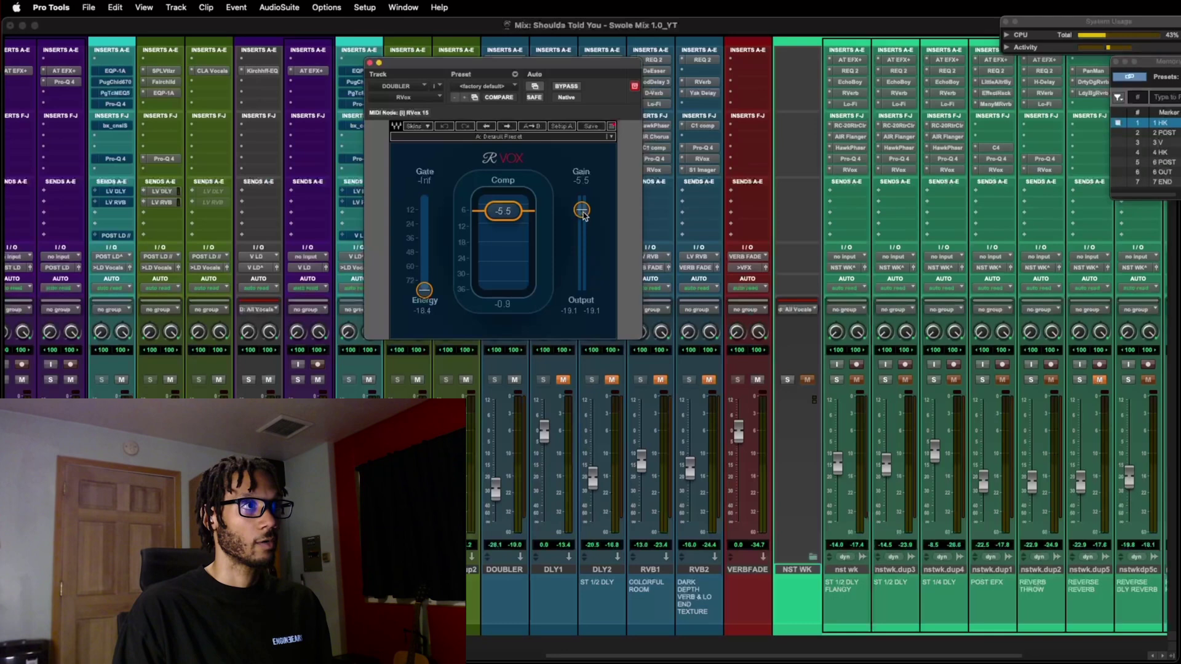
key("space")
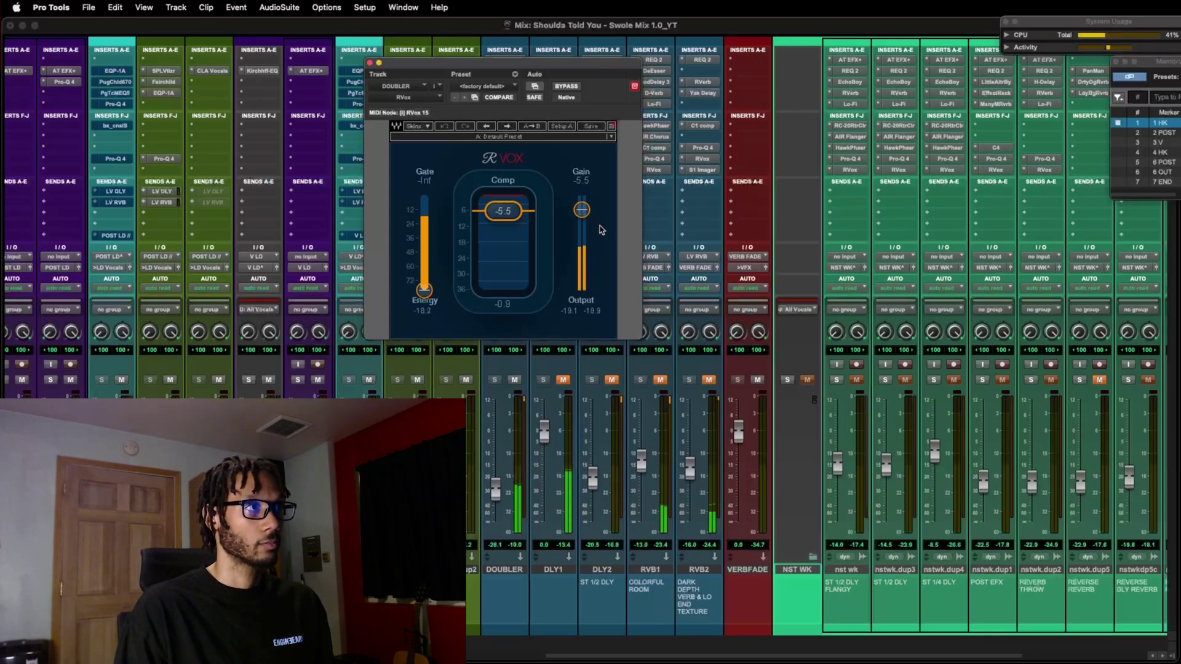
key("space")
key("super+w")
left_click(505, 171)
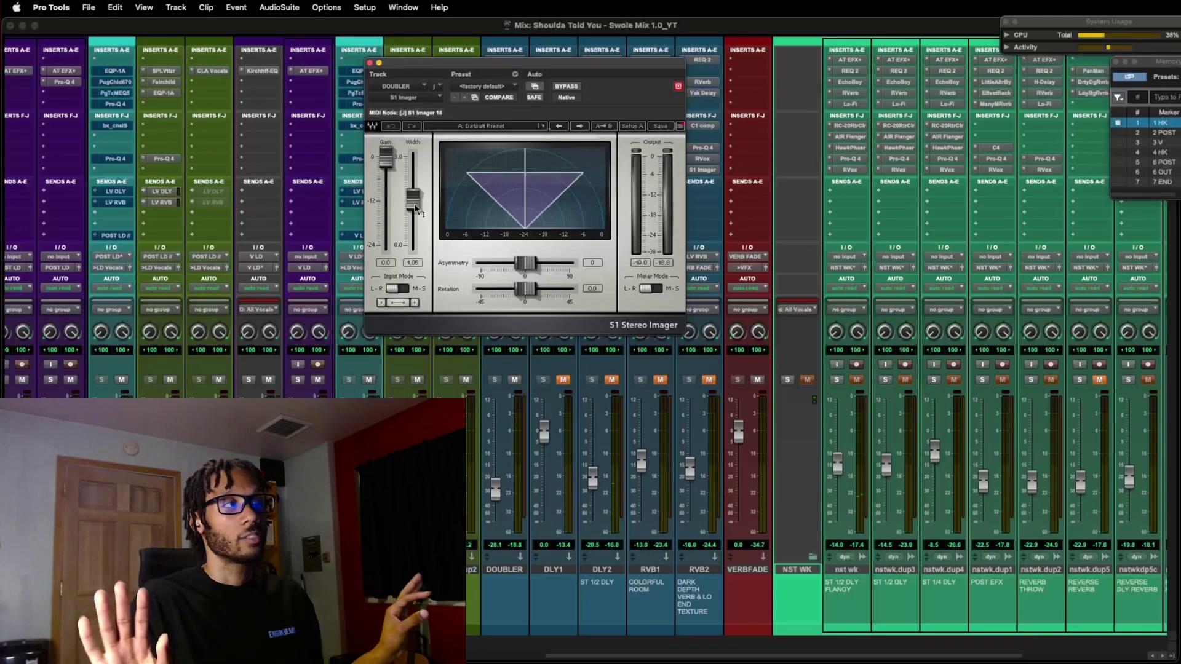
key("super+w")
Open the EchoBoy on the DLY2 track and audition its 1/2 note delay during playback while trying a higher fader level.
scroll(607, 394, "right", 1)
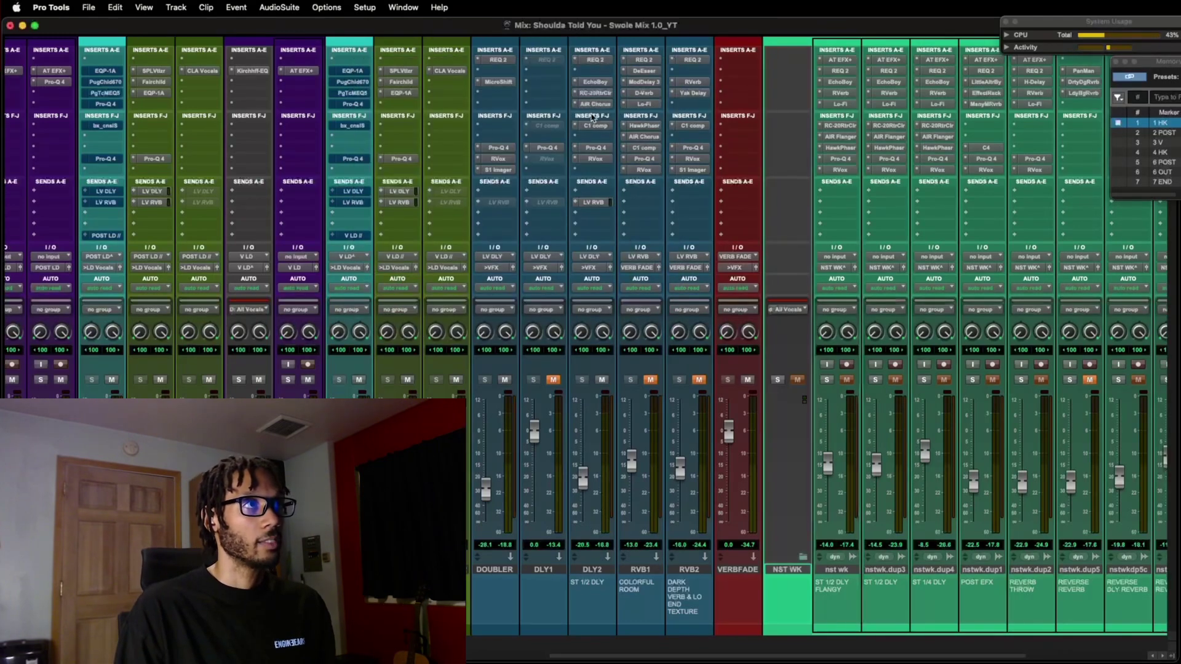
left_click(594, 82)
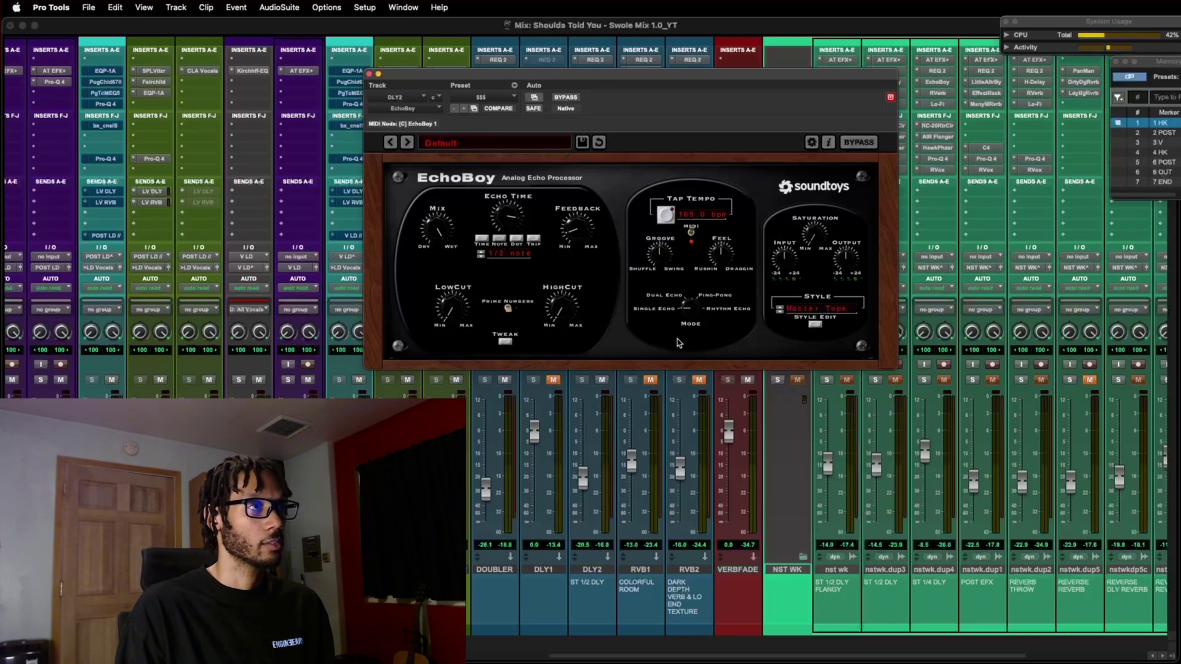
key("space")
left_click_drag(610, 74, 608, 72)
left_click_drag(590, 474, 583, 436)
key("space")
key("super+w")
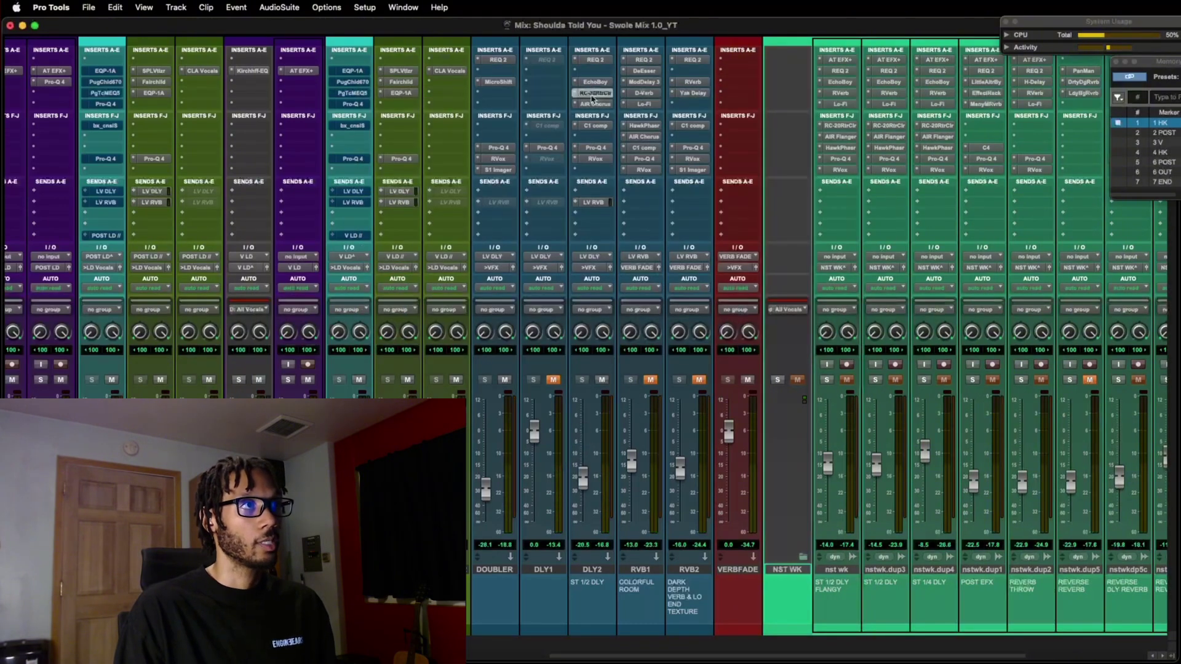
Open the RC-20 Retro Color on the DLY2 track and examine its Wobble, Distort and Magnetic modules.
left_click(592, 97)
left_click_drag(643, 75, 803, 76)
scroll(432, 290, "right", 2)
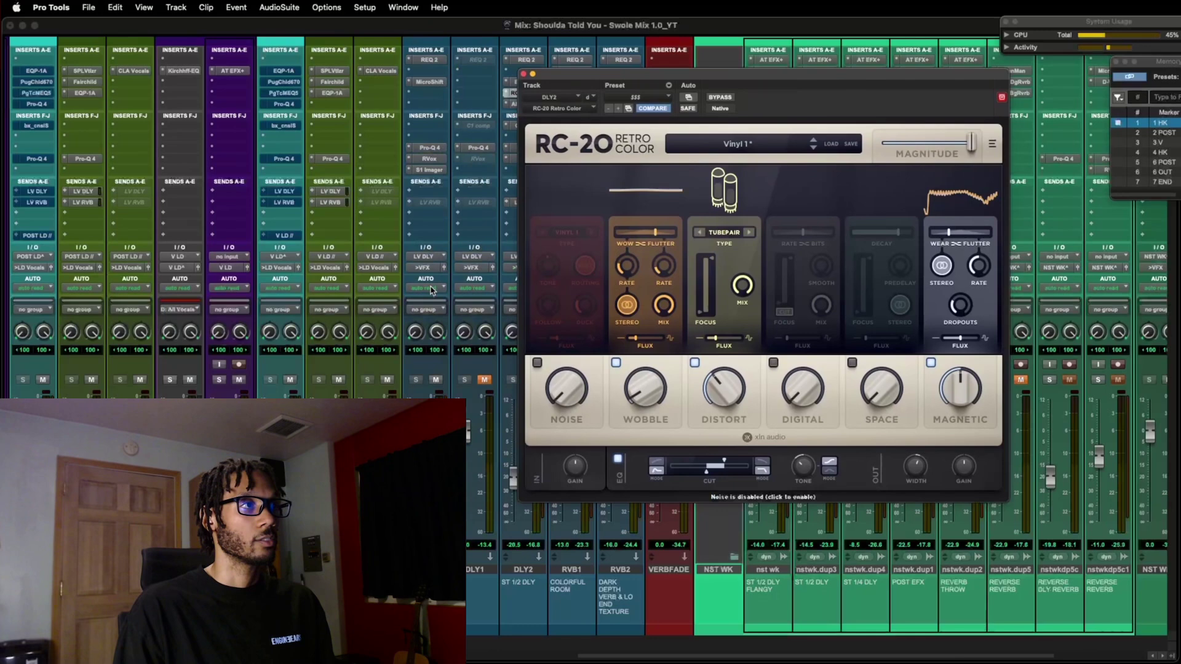
scroll(433, 291, "right", 2)
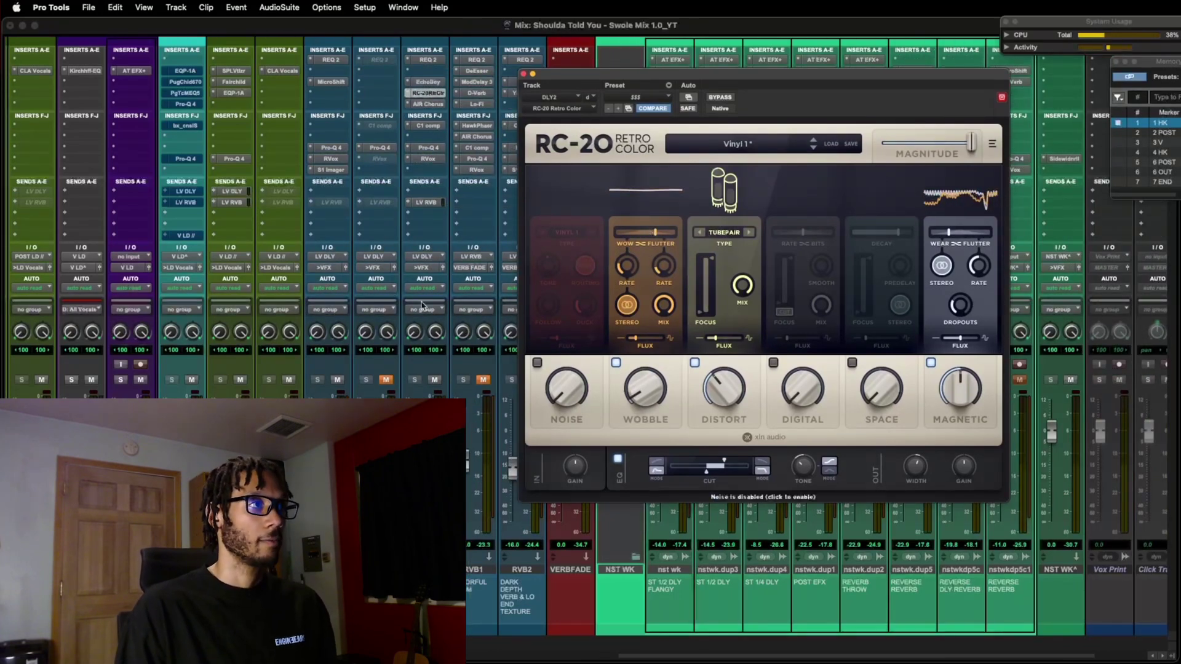
scroll(423, 306, "right", 1)
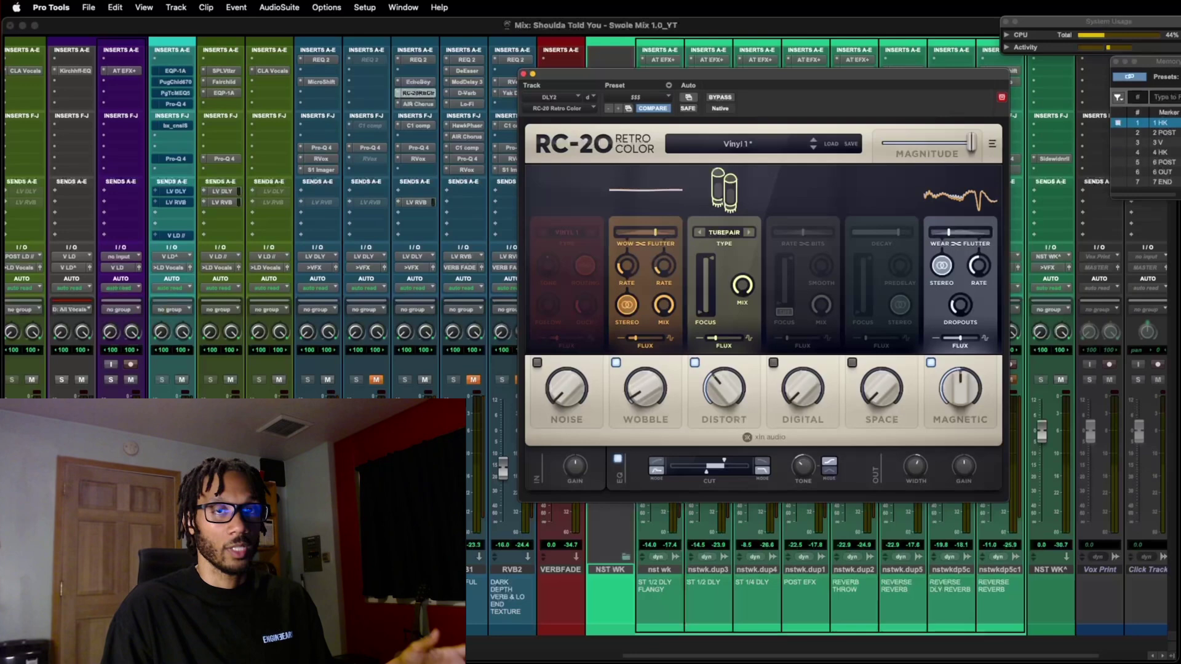
key("space")
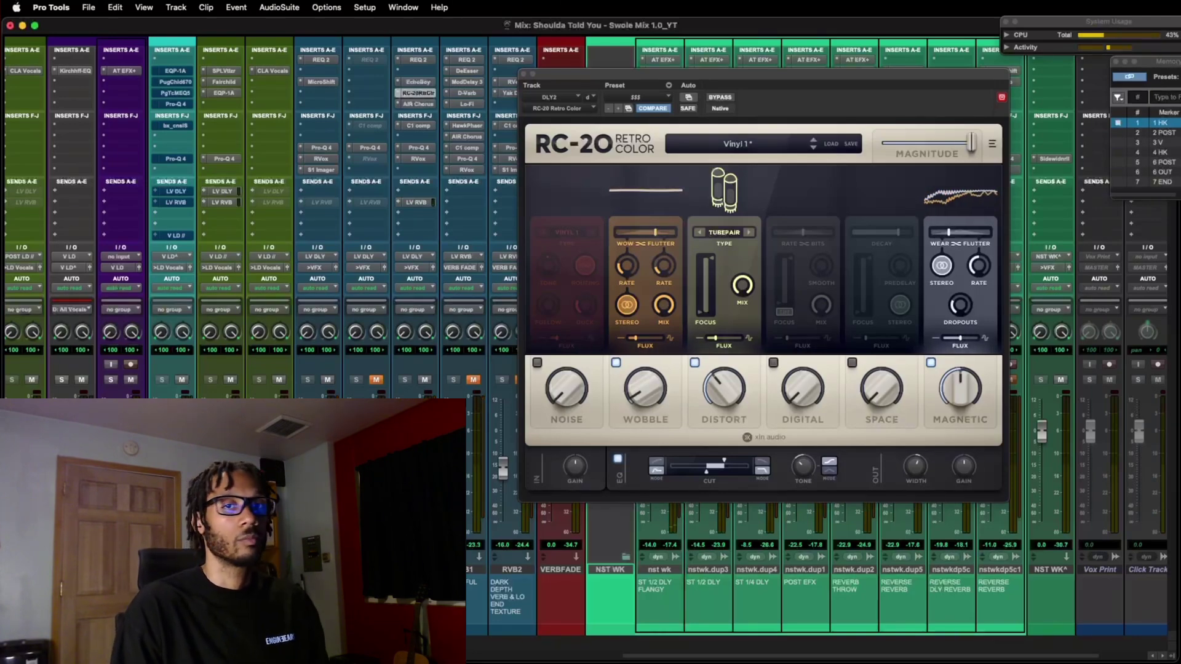
Examine the AIR Chorus, C1 comp, Pro-Q 4, RVox and REQ 2 inserts on the DLY2 track in turn.
left_click(419, 104)
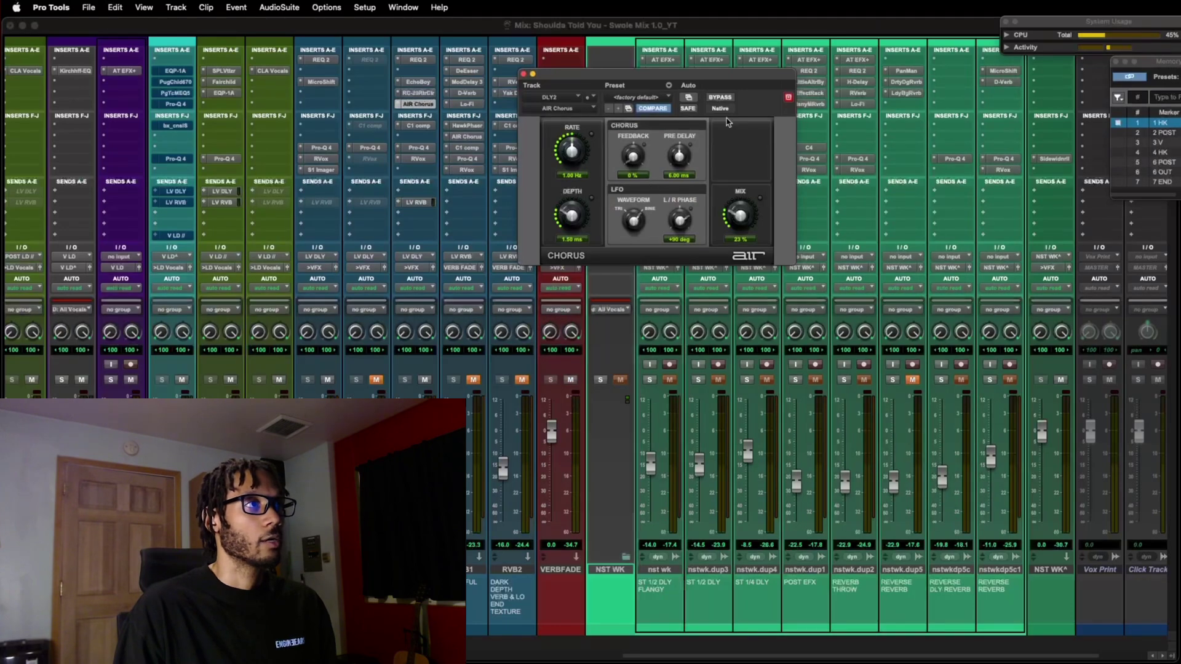
left_click(418, 125)
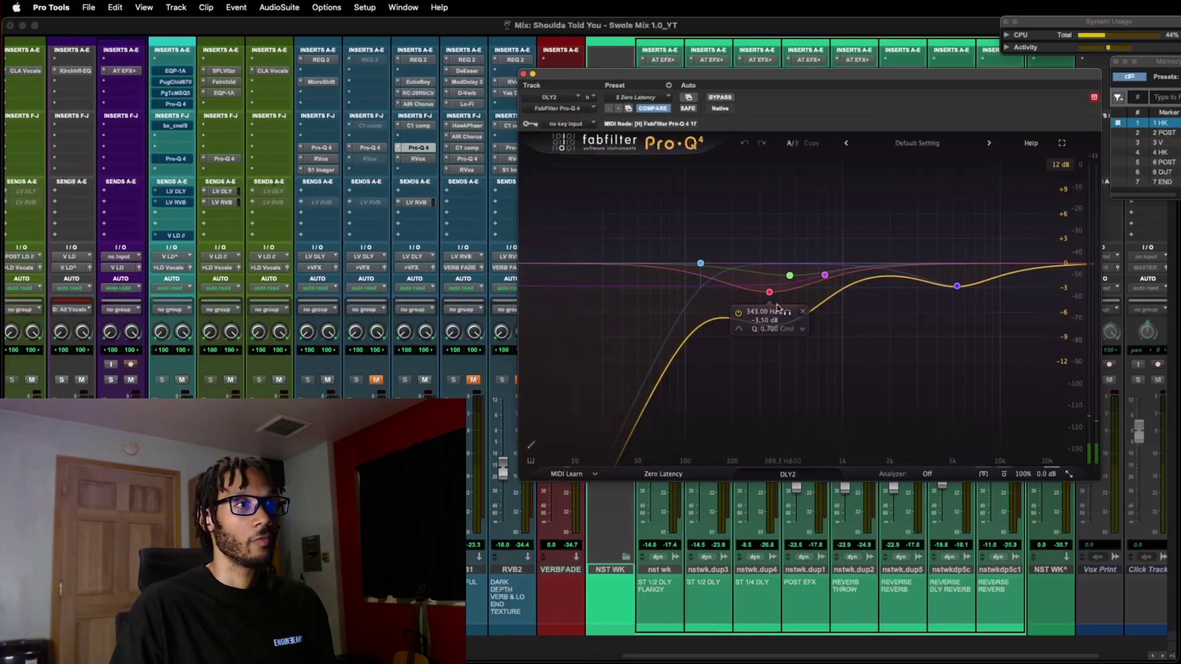
left_click(418, 159)
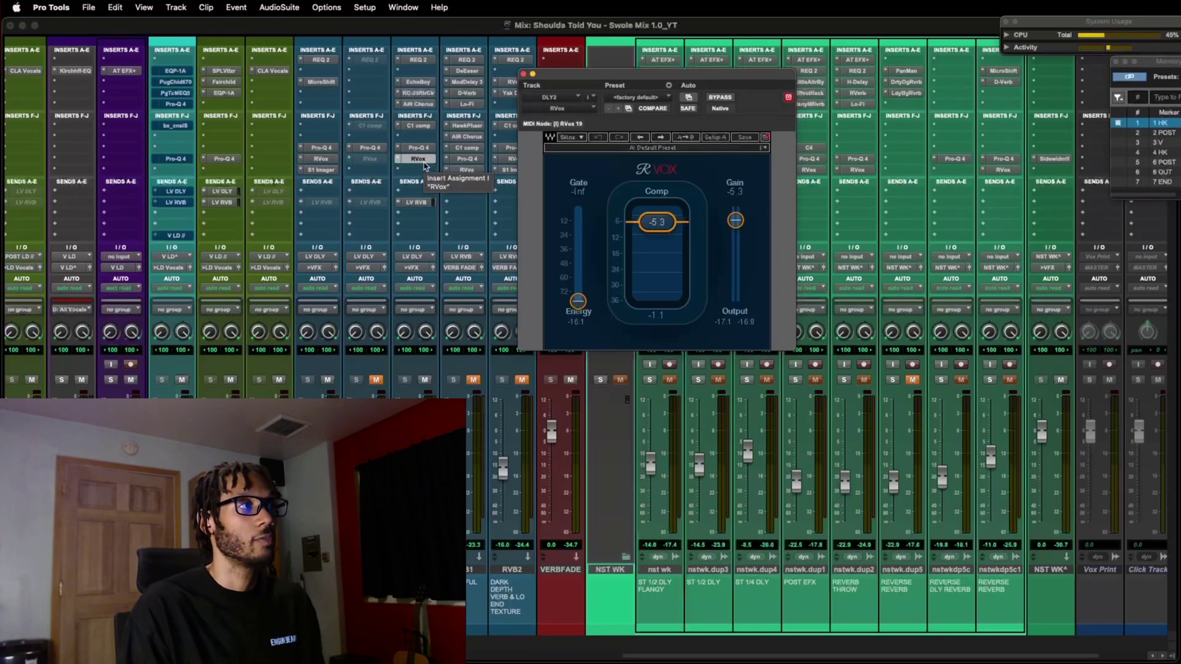
left_click(418, 60)
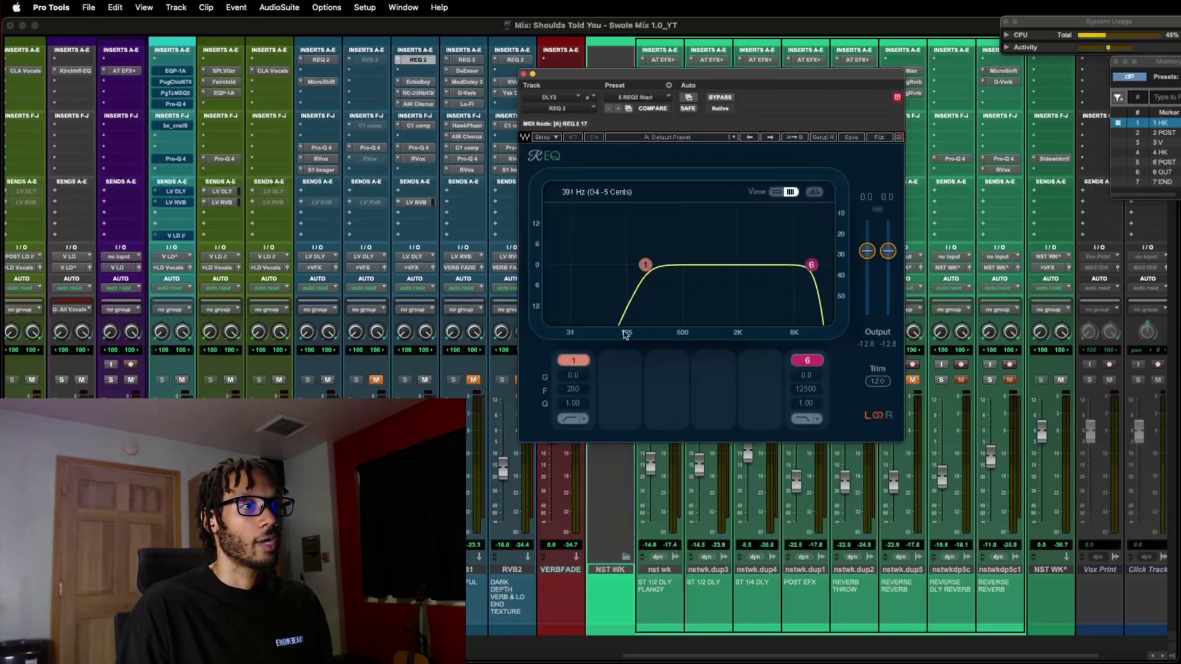
key("super+w")
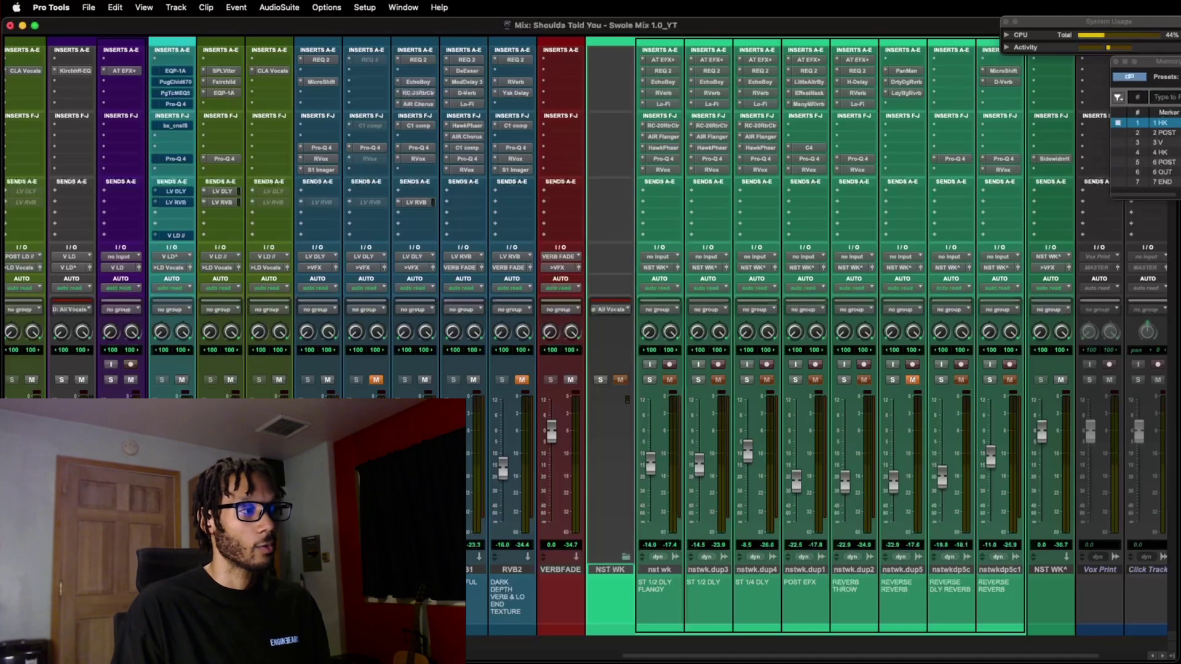
Open the Mod Delay III on the RVB1 track and examine its delay settings during playback.
key("space")
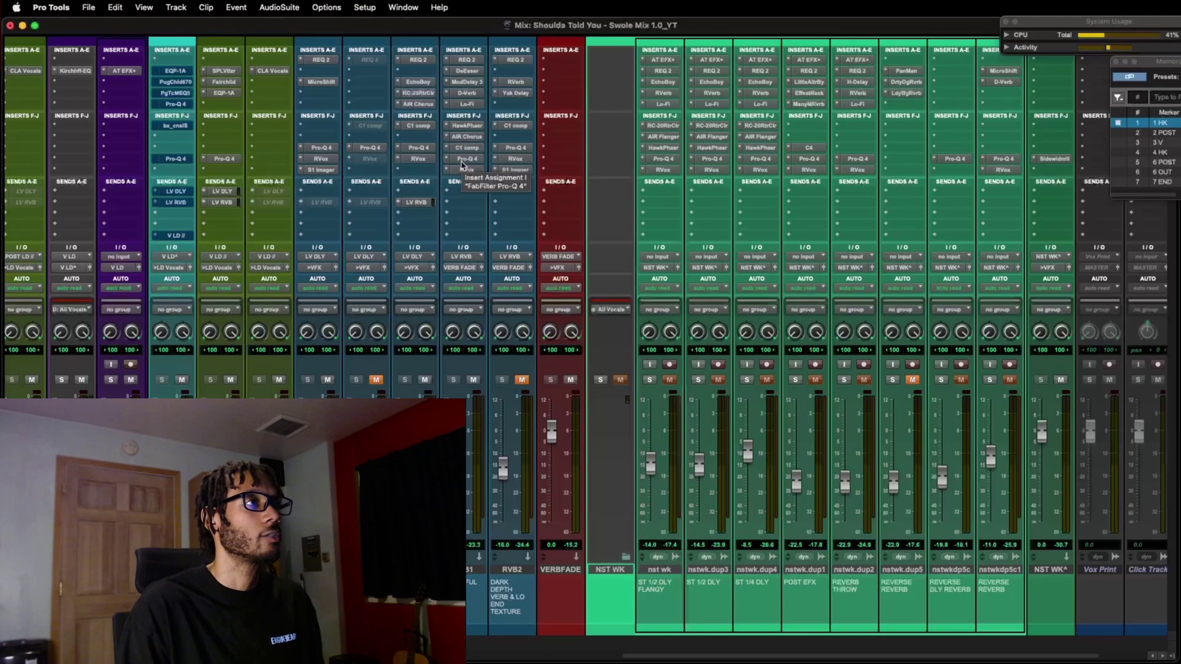
left_click(466, 83)
left_click_drag(594, 79, 590, 82)
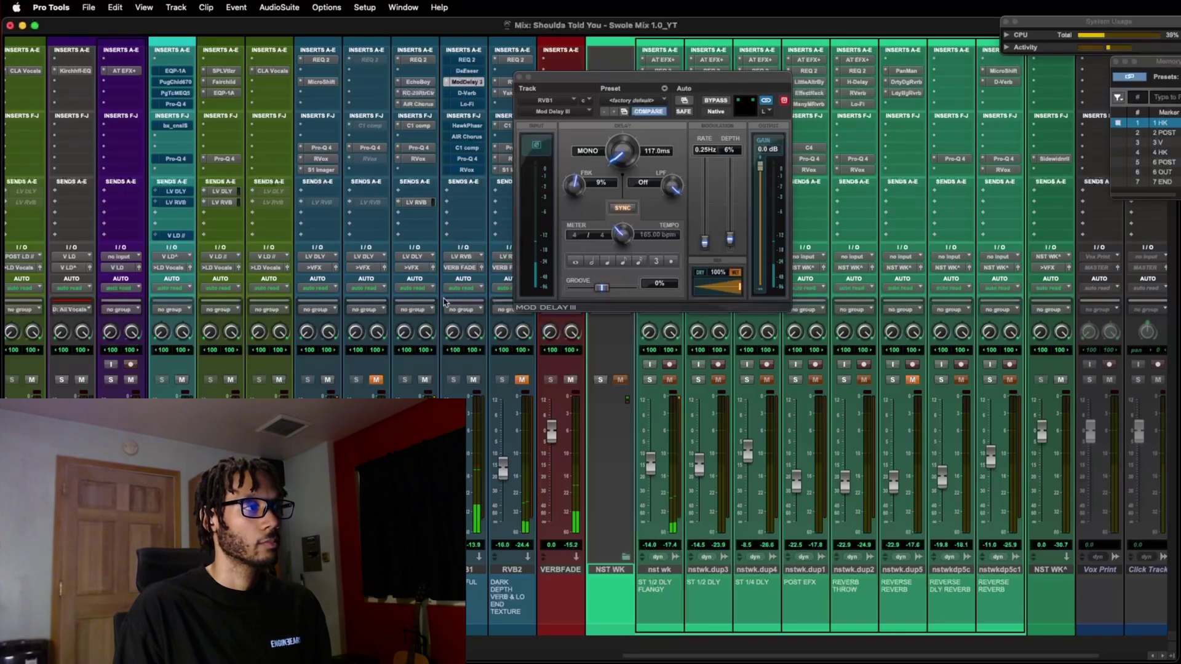
Take the D-Verb and the Lo-Fi on the RVB1 track out of bypass, listening to each during playback.
left_click(467, 93)
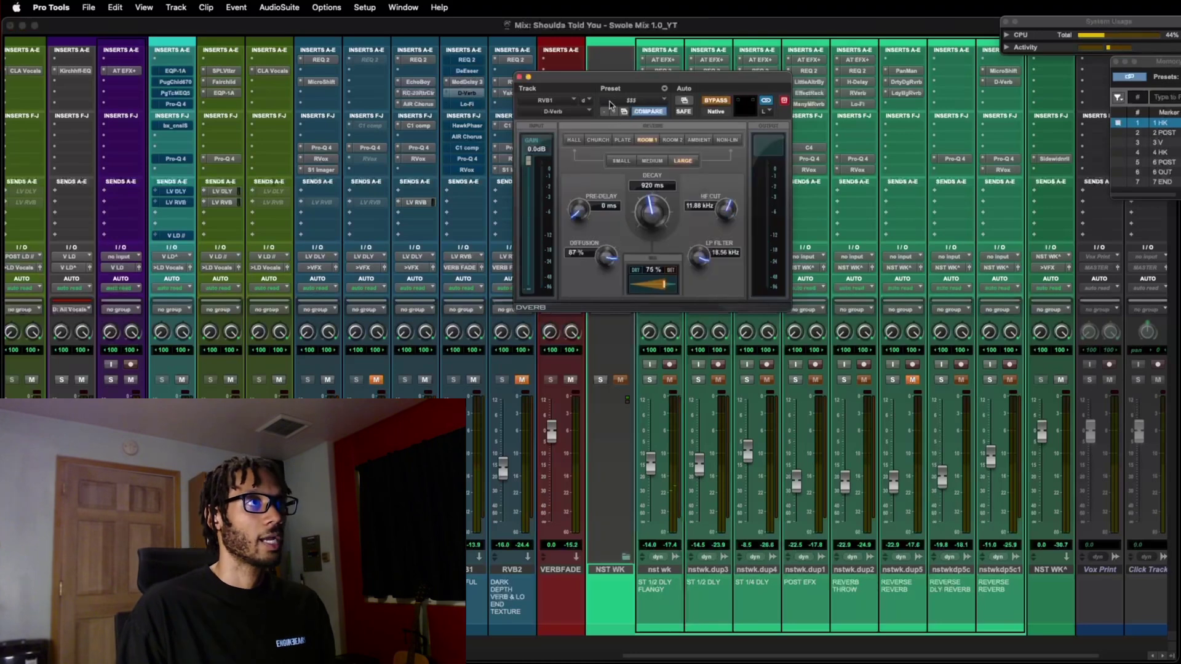
left_click(717, 101)
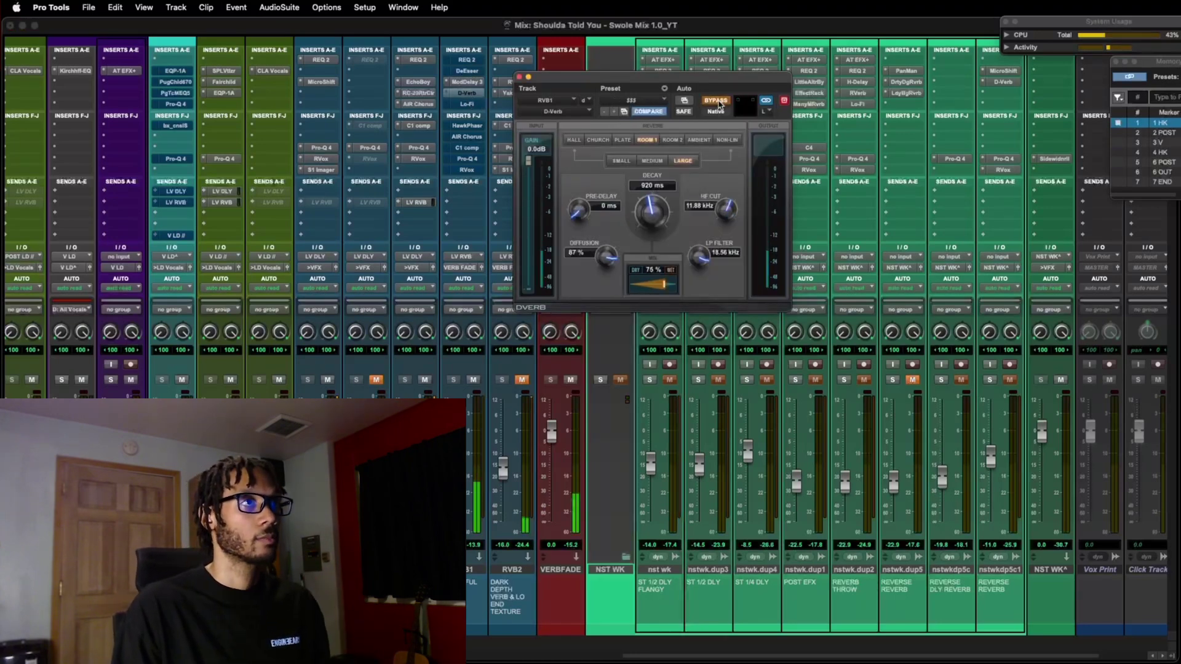
left_click_drag(719, 87, 736, 86)
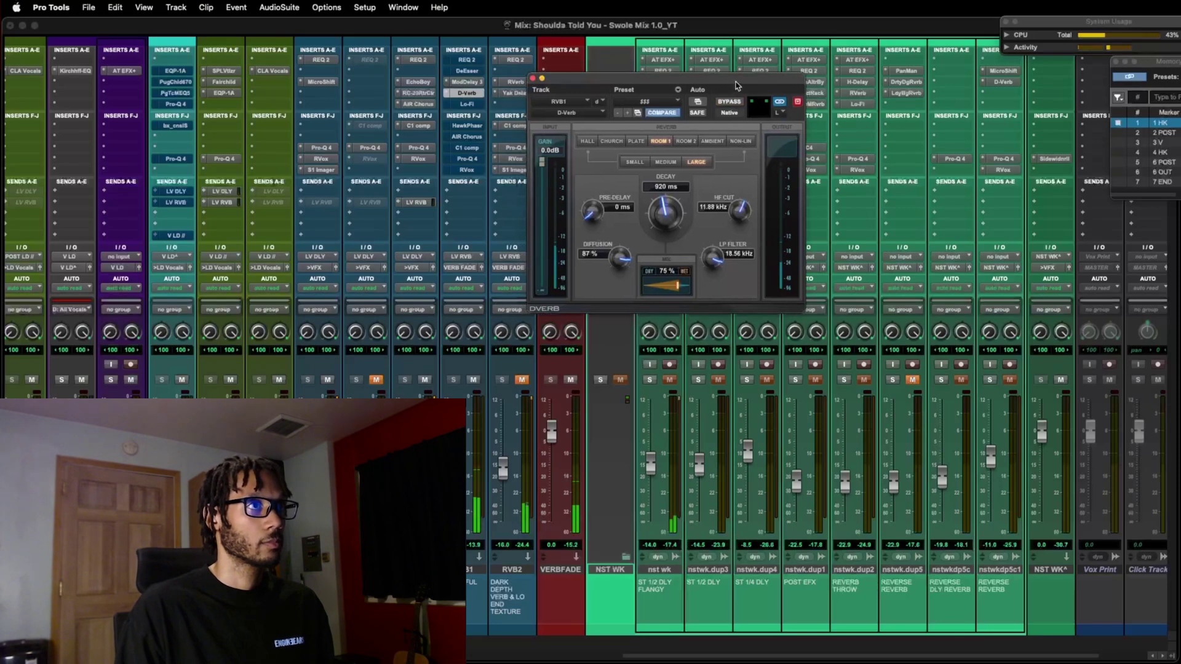
left_click(467, 106)
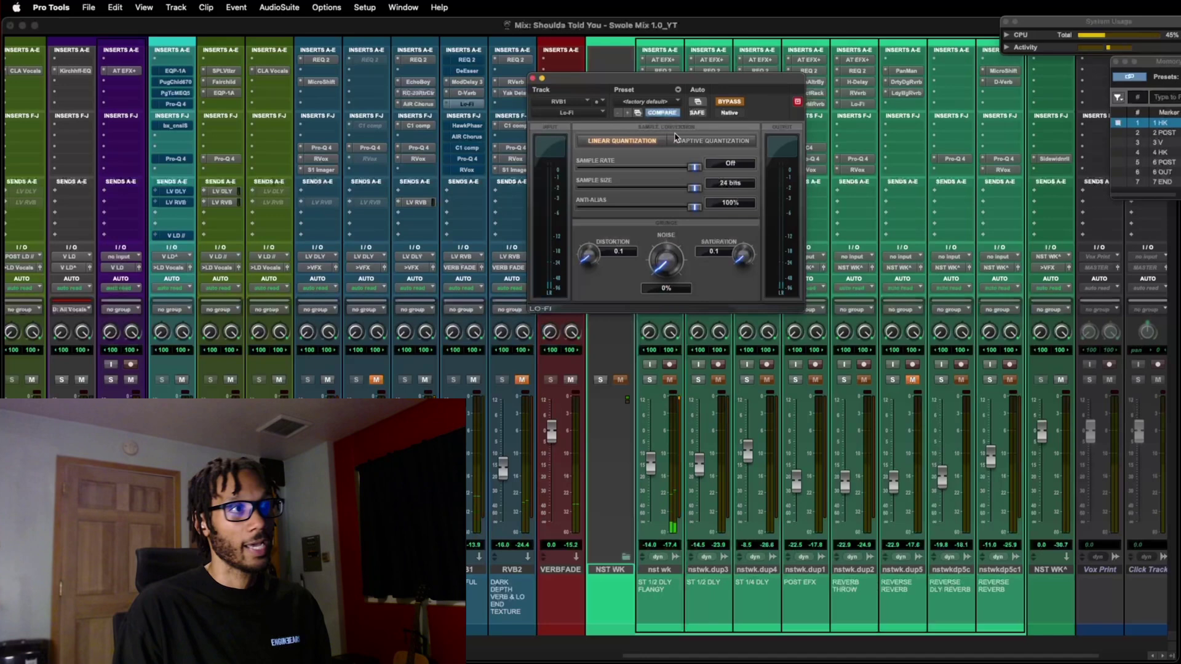
left_click(733, 105)
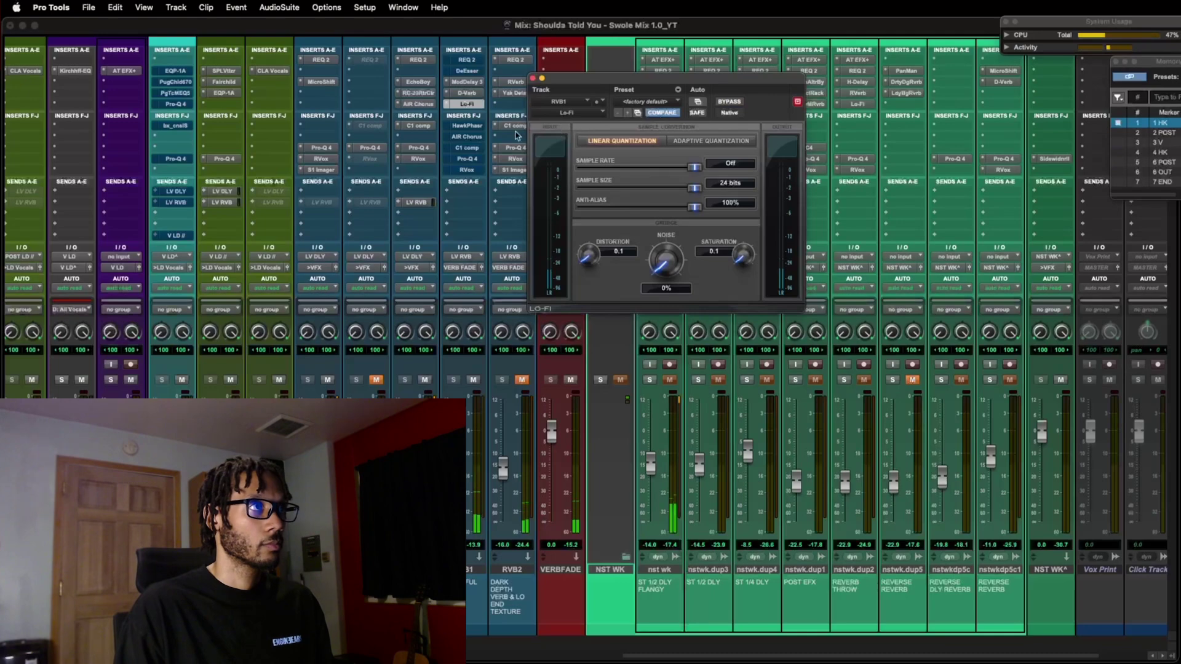
Open the Hawk Phaser on the RVB1 track and take it out of bypass, comparing it bypassed and active during playback.
left_click(467, 125)
left_click_drag(681, 92, 719, 76)
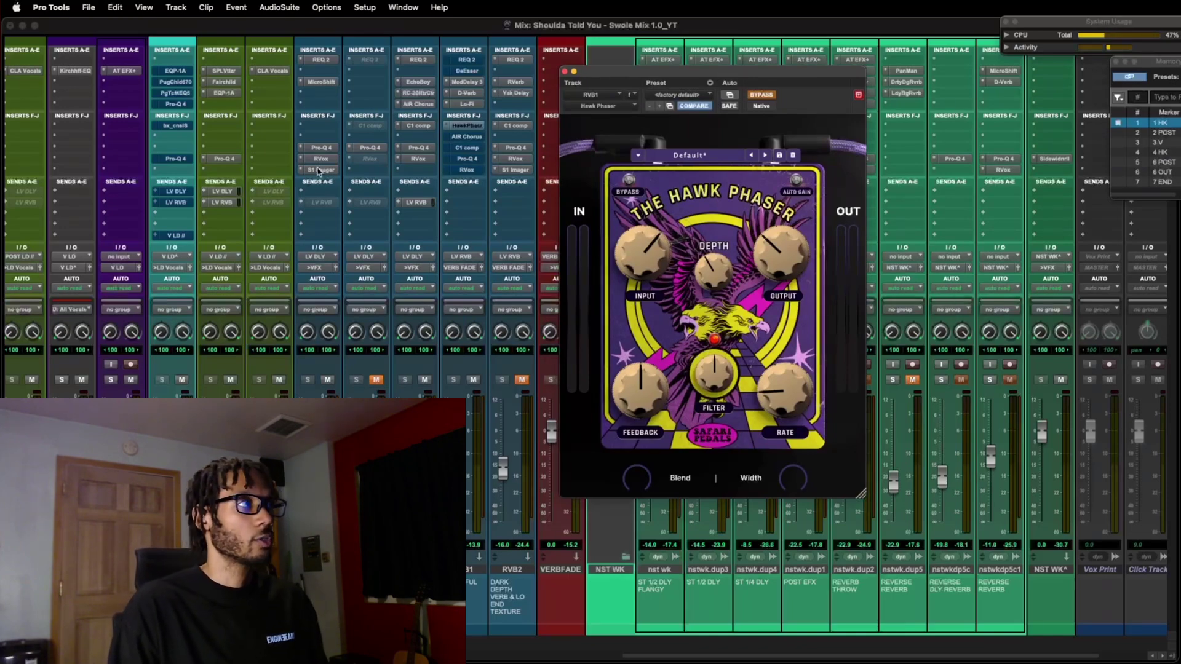
scroll(319, 172, "left", 5)
scroll(319, 172, "left", 7)
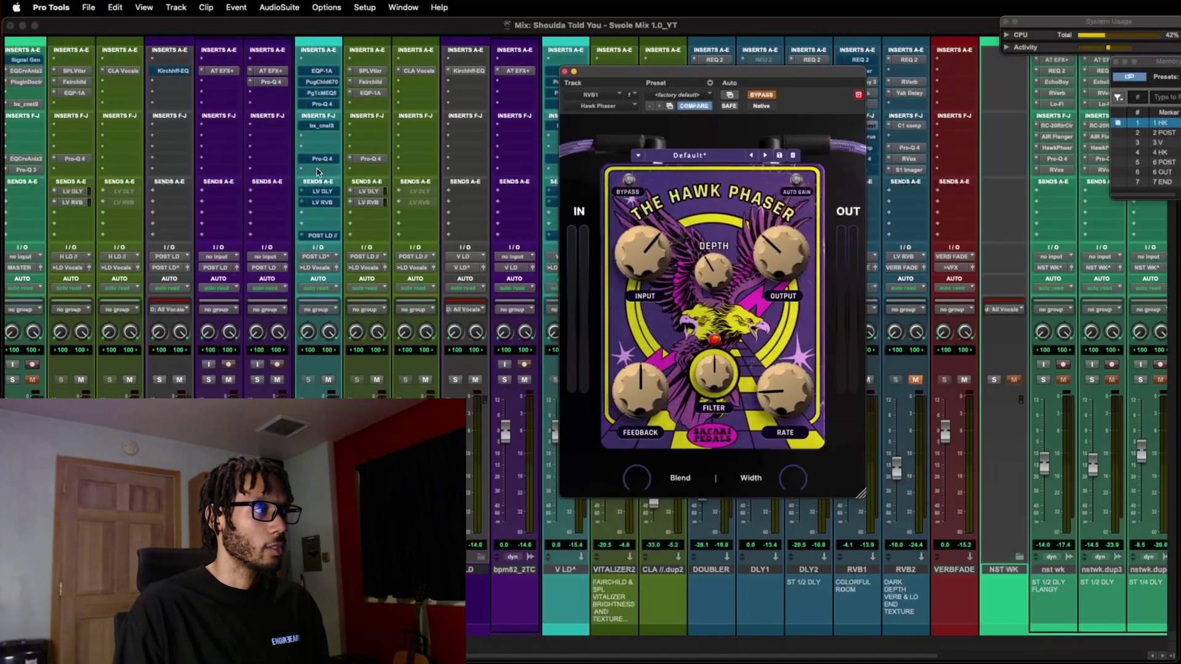
scroll(371, 278, "right", 3)
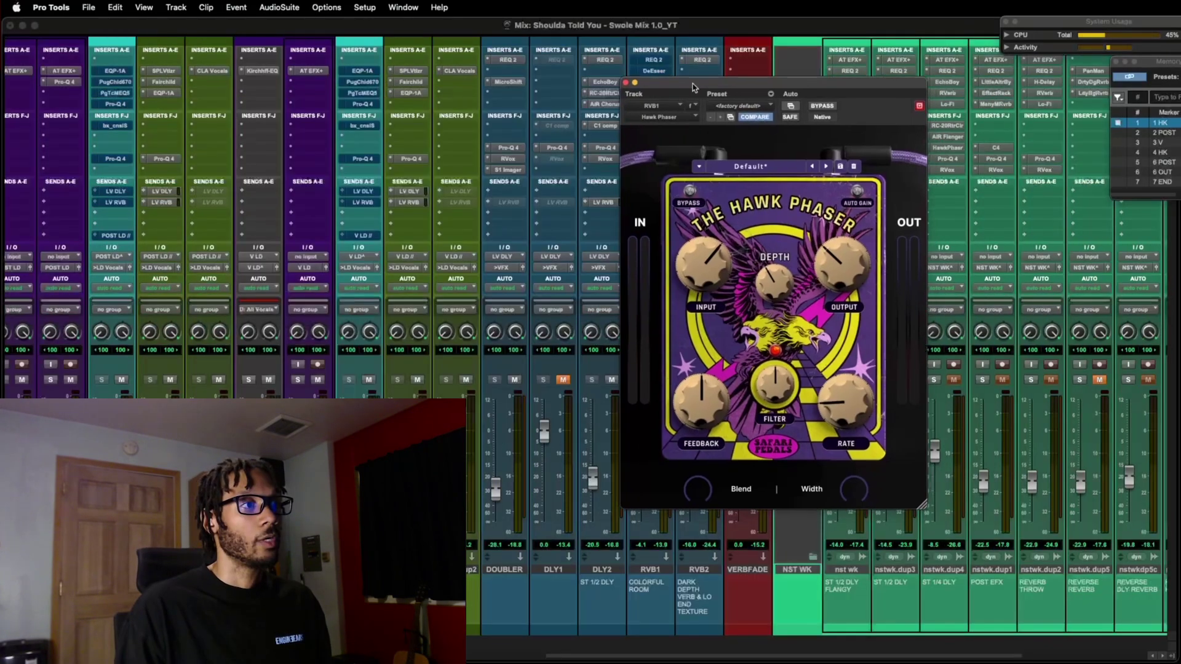
left_click_drag(694, 85, 650, 74)
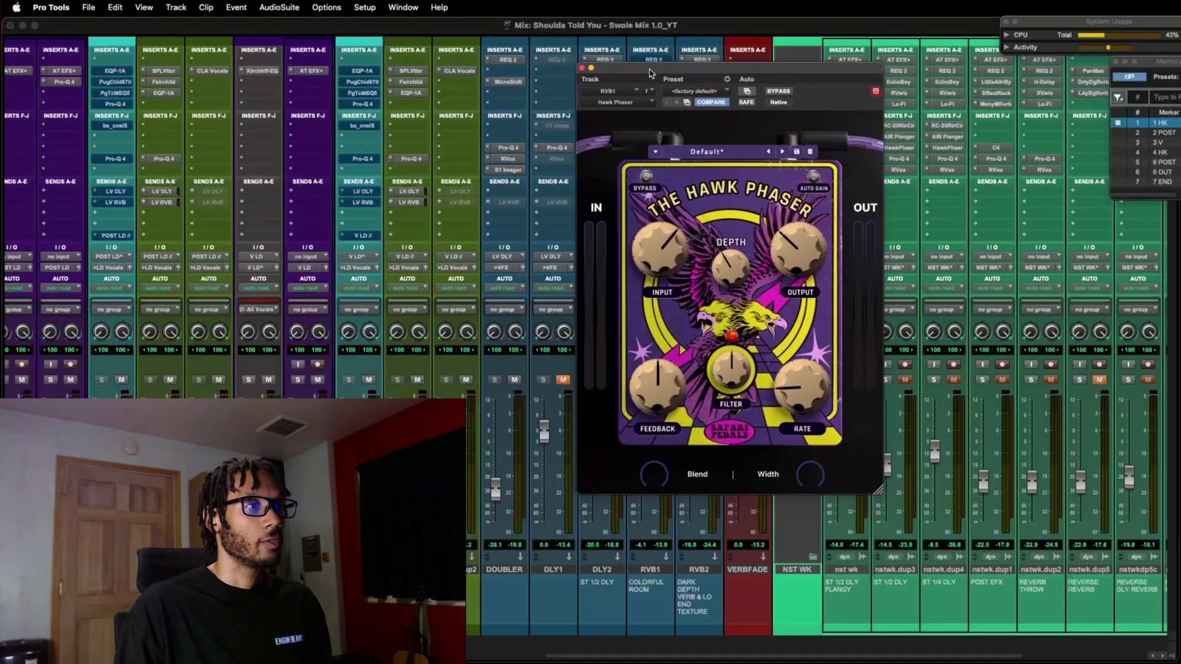
key("space")
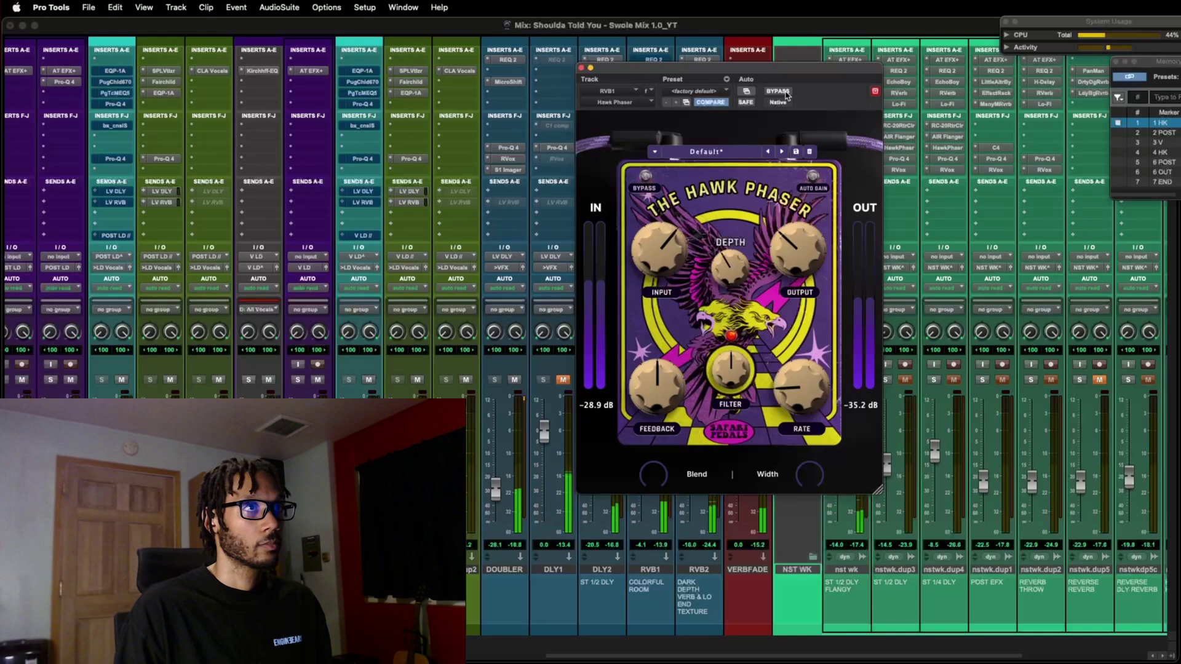
left_click(778, 91)
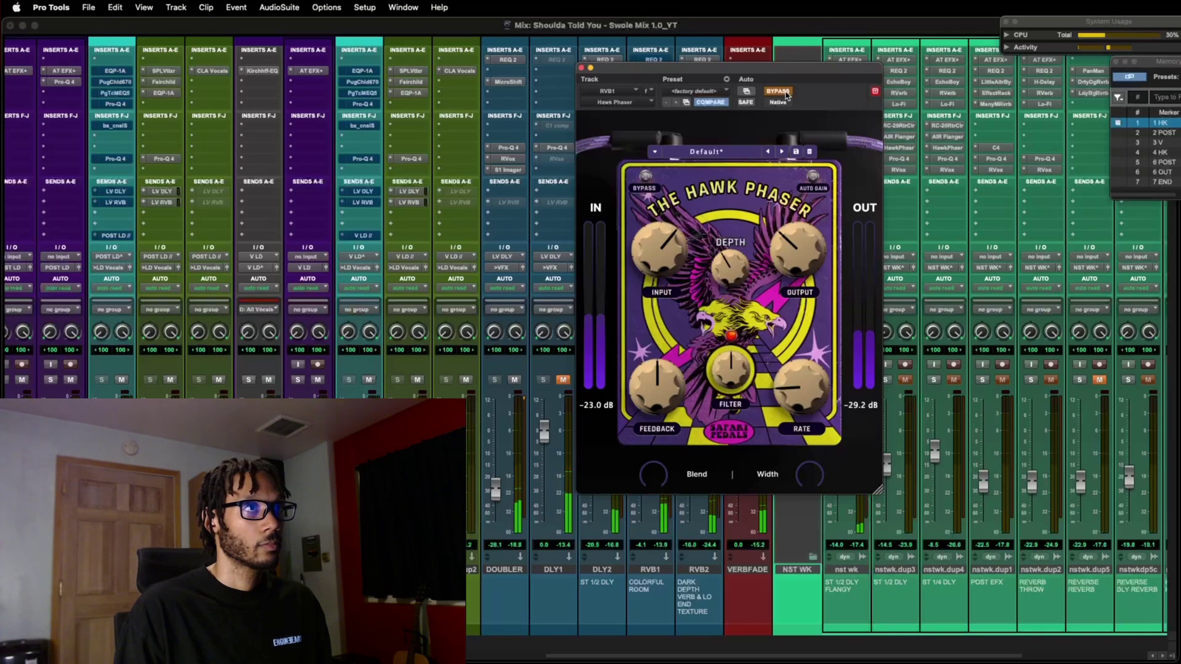
left_click(785, 93)
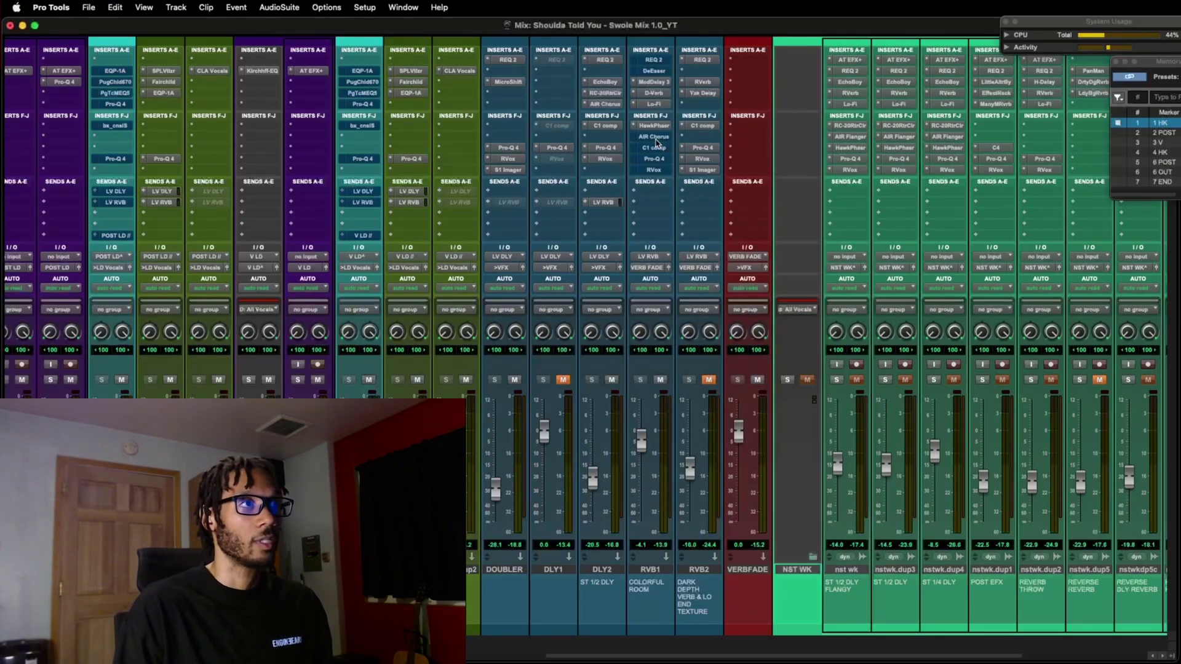
Take the AIR Chorus on the RVB1 track out of bypass, comparing it bypassed and active during playback.
left_click(654, 127)
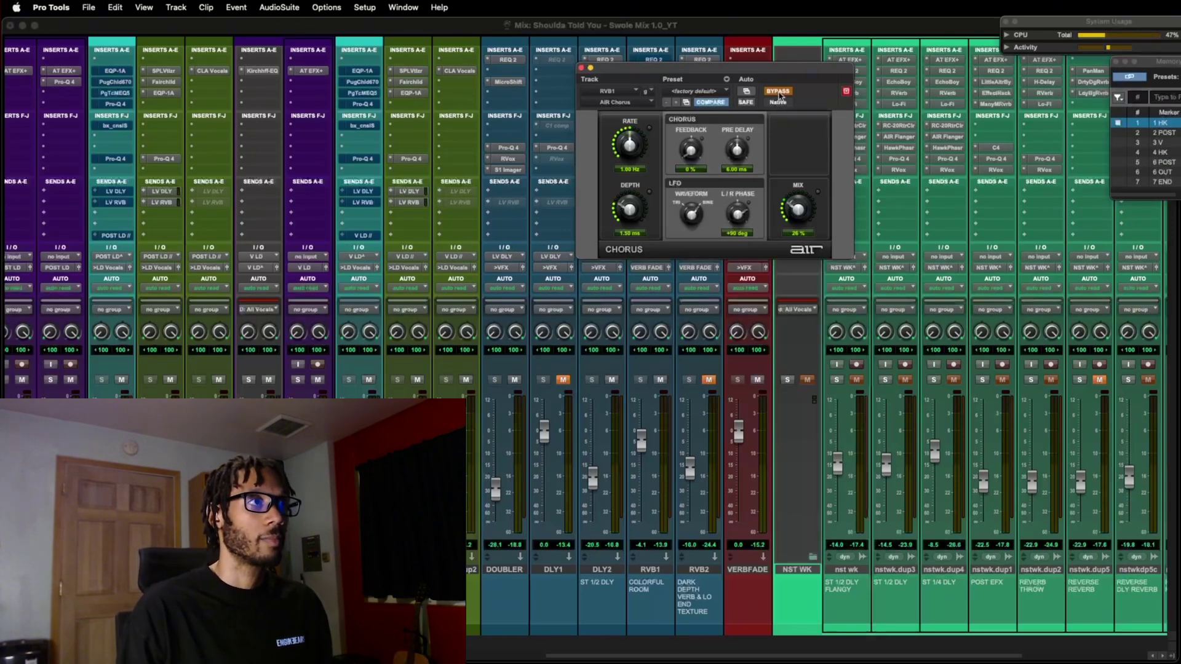
key("space")
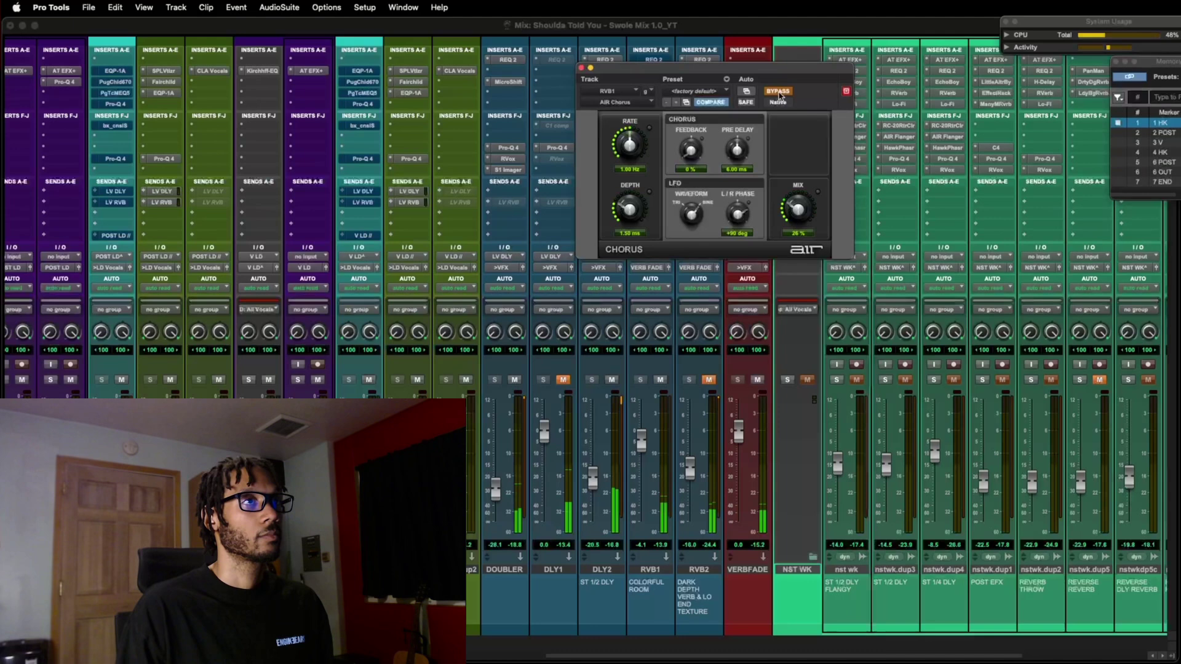
left_click(779, 93)
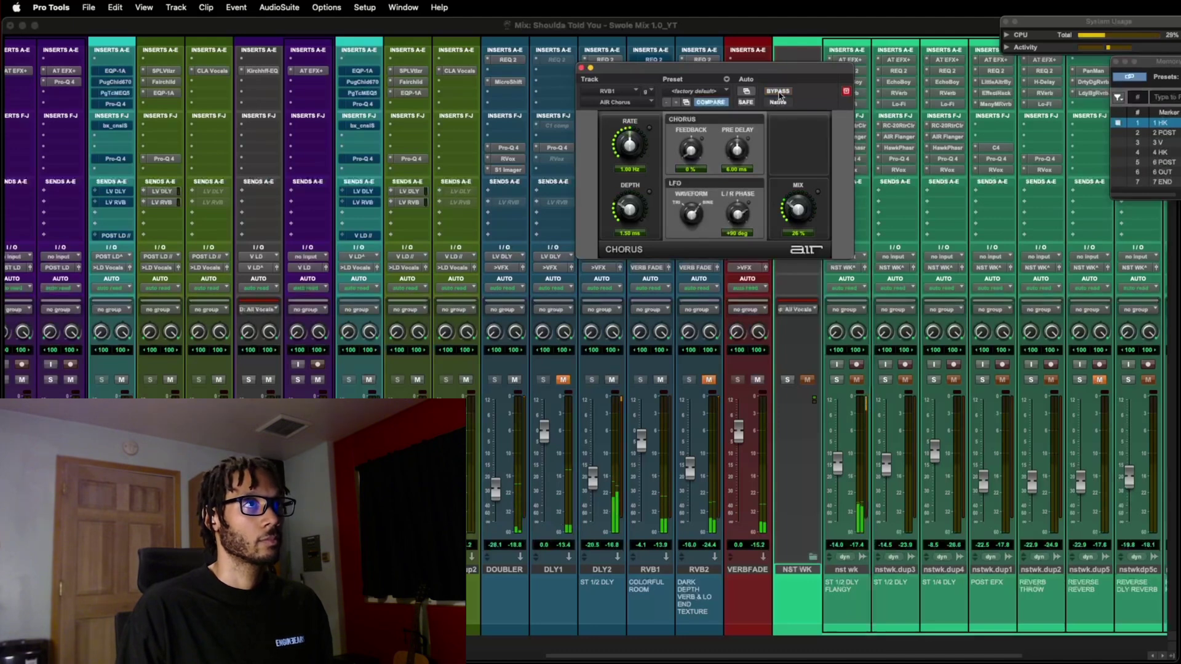
left_click(779, 92)
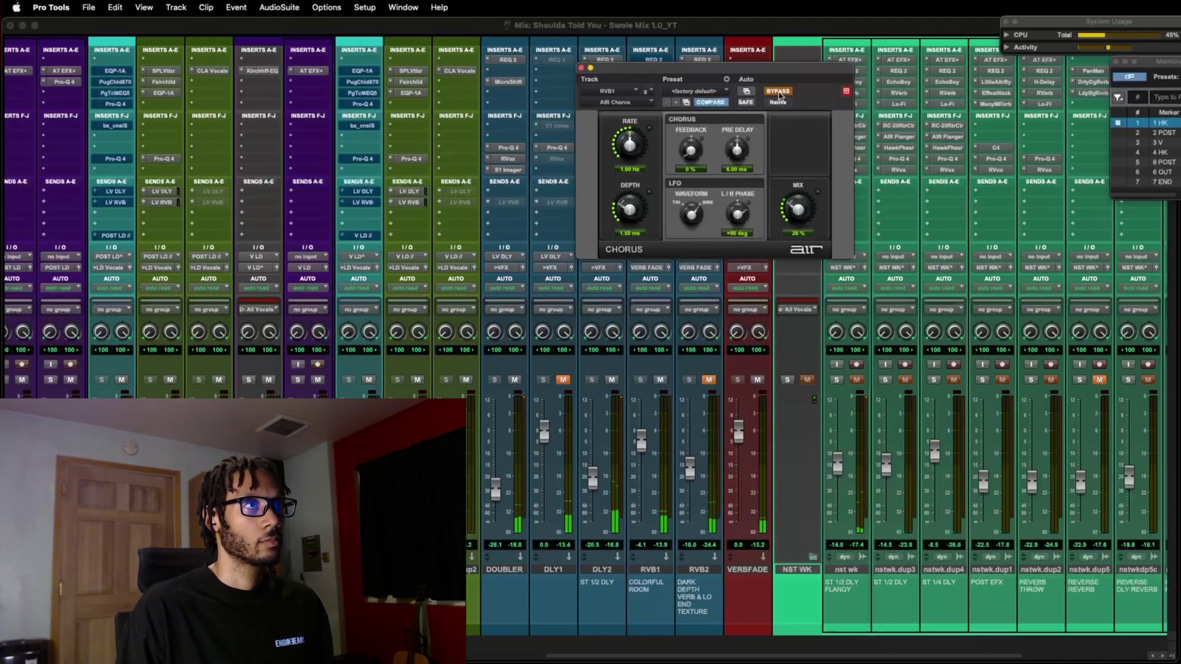
left_click(779, 92)
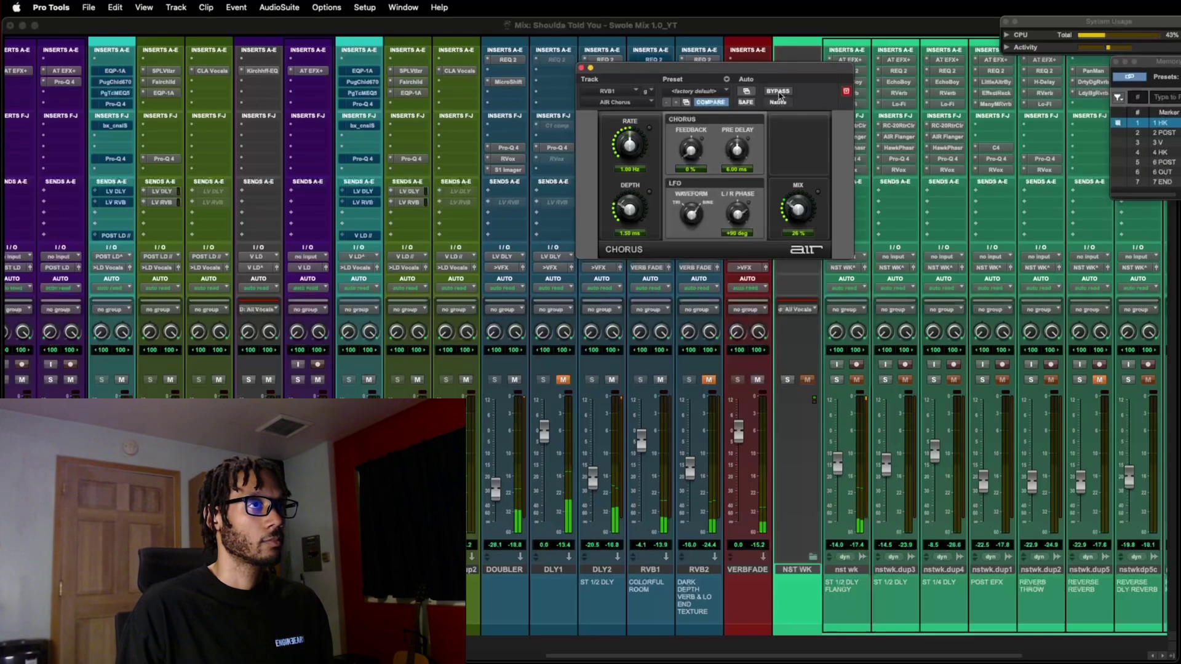
key("super+w")
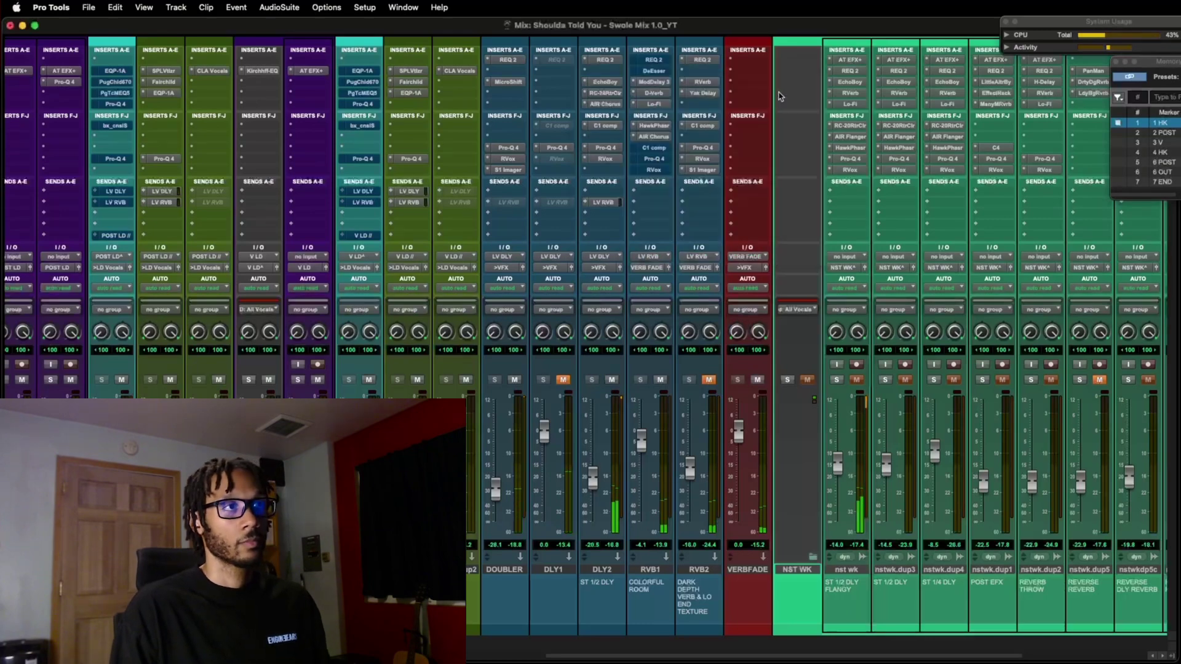
Take the C1 comp, Pro-Q 4 and RVox on the RVB1 track out of bypass and listen to the chain.
left_click(657, 150)
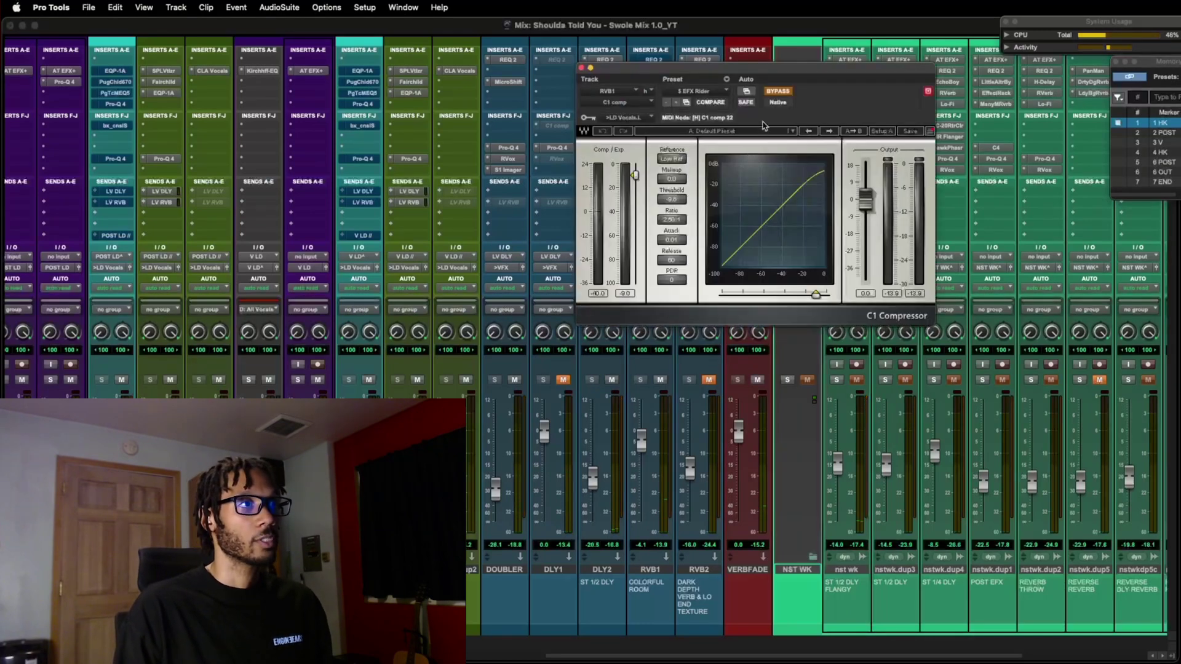
left_click(786, 93)
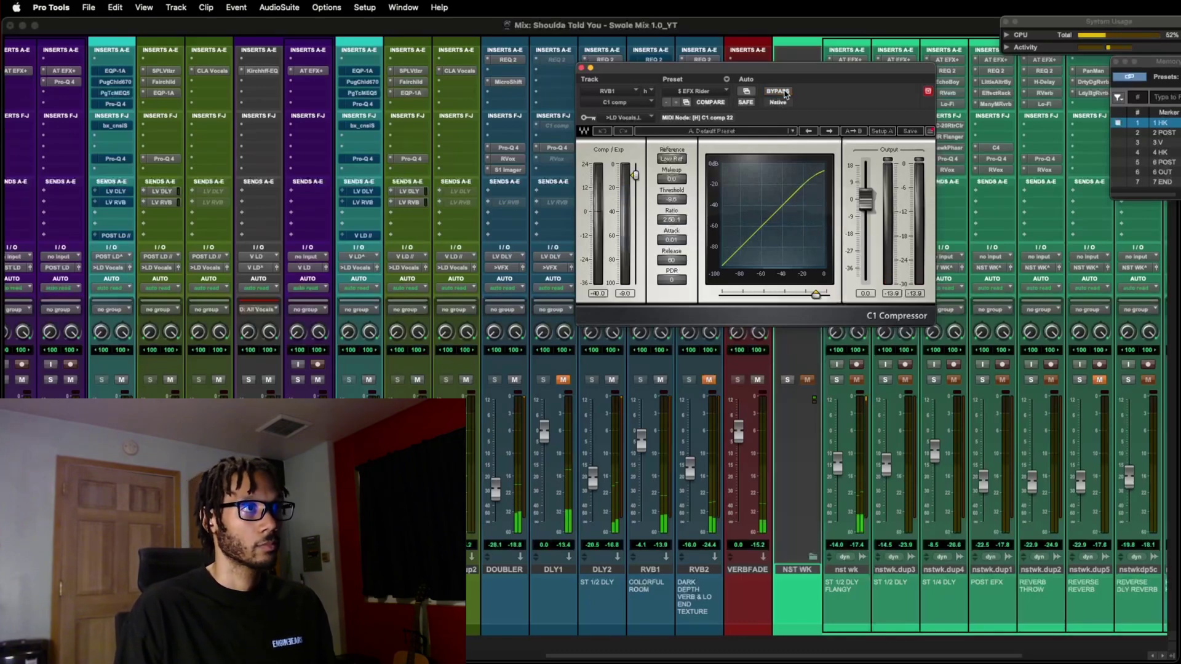
key("super+w")
left_click(656, 159)
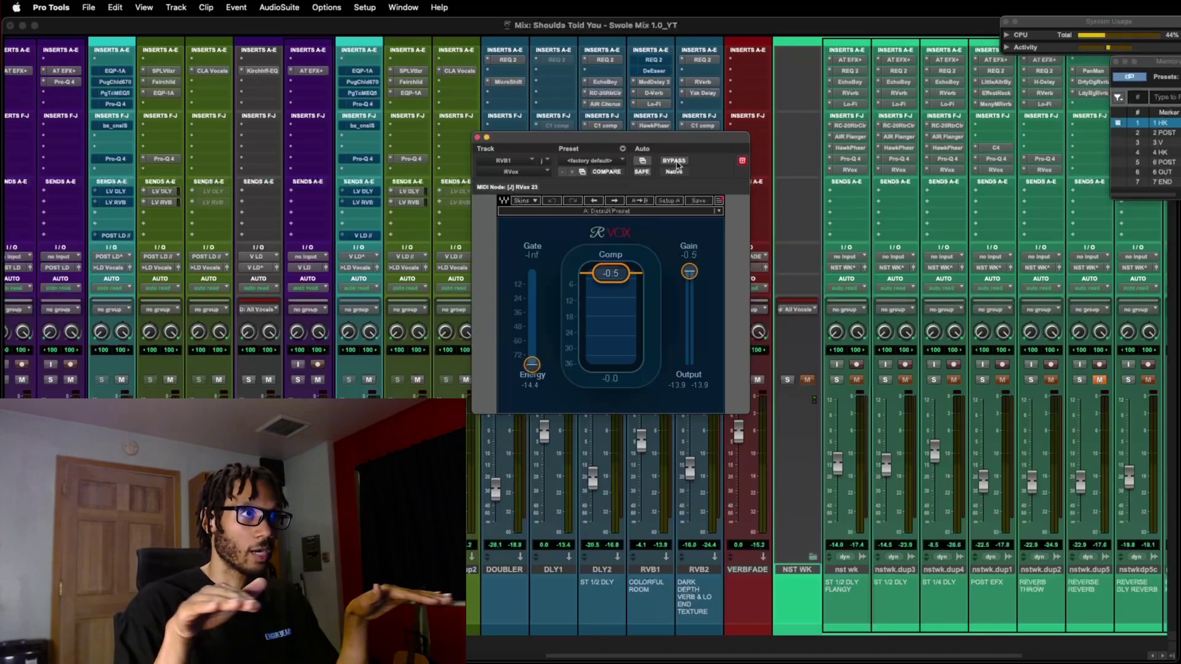
key("space")
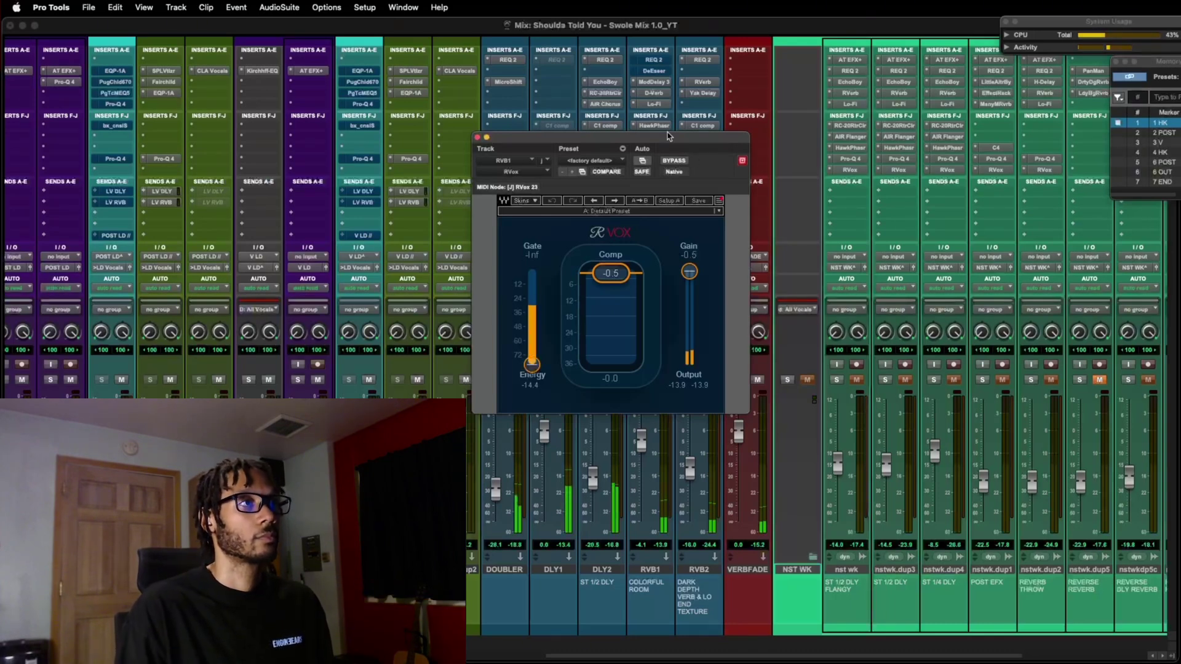
Take the DeEsser and REQ 2 on the RVB1 track out of bypass and lower the track's volume to -13.0 dB.
left_click(654, 70)
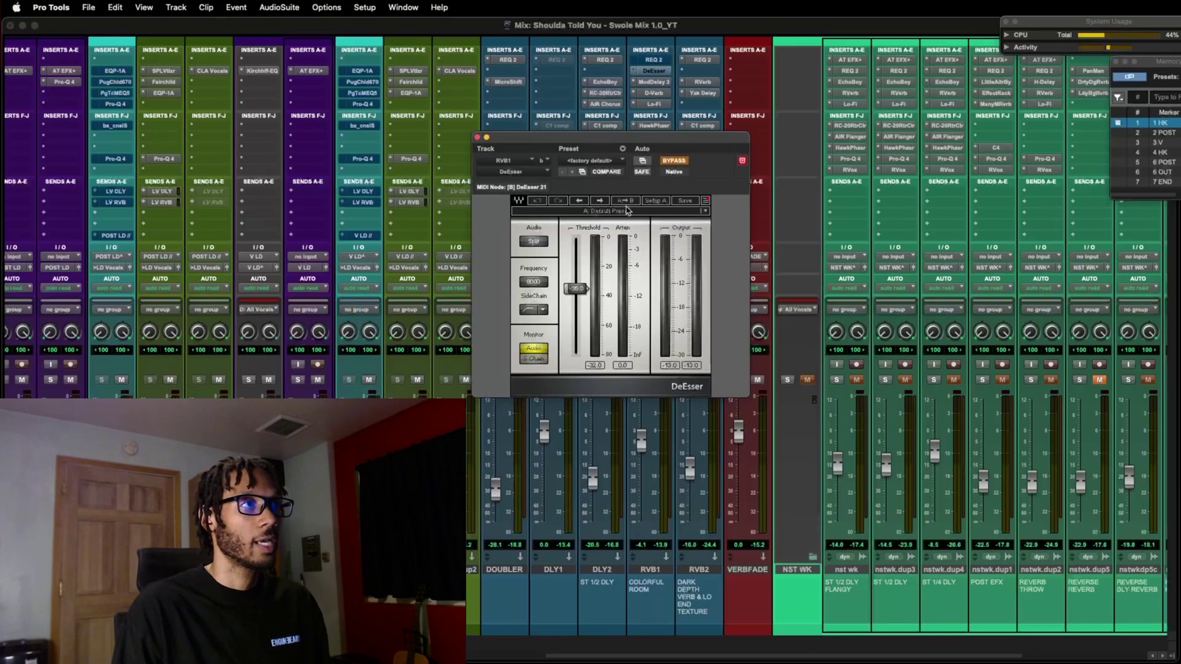
left_click(654, 59)
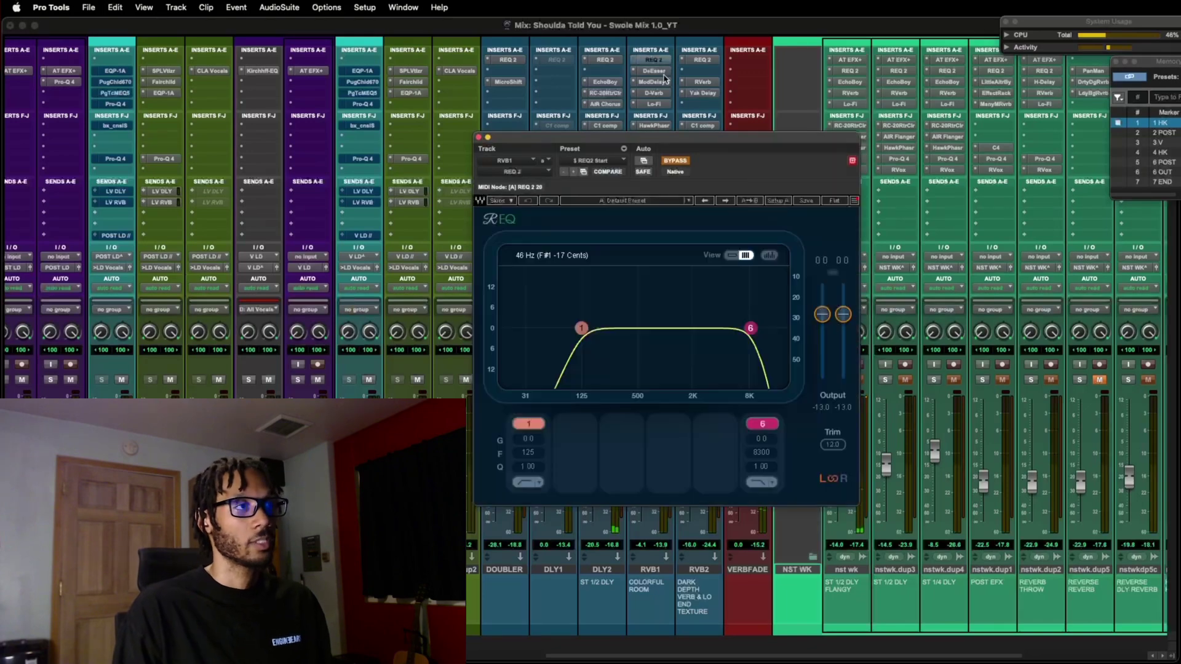
left_click(673, 162)
key("super+w")
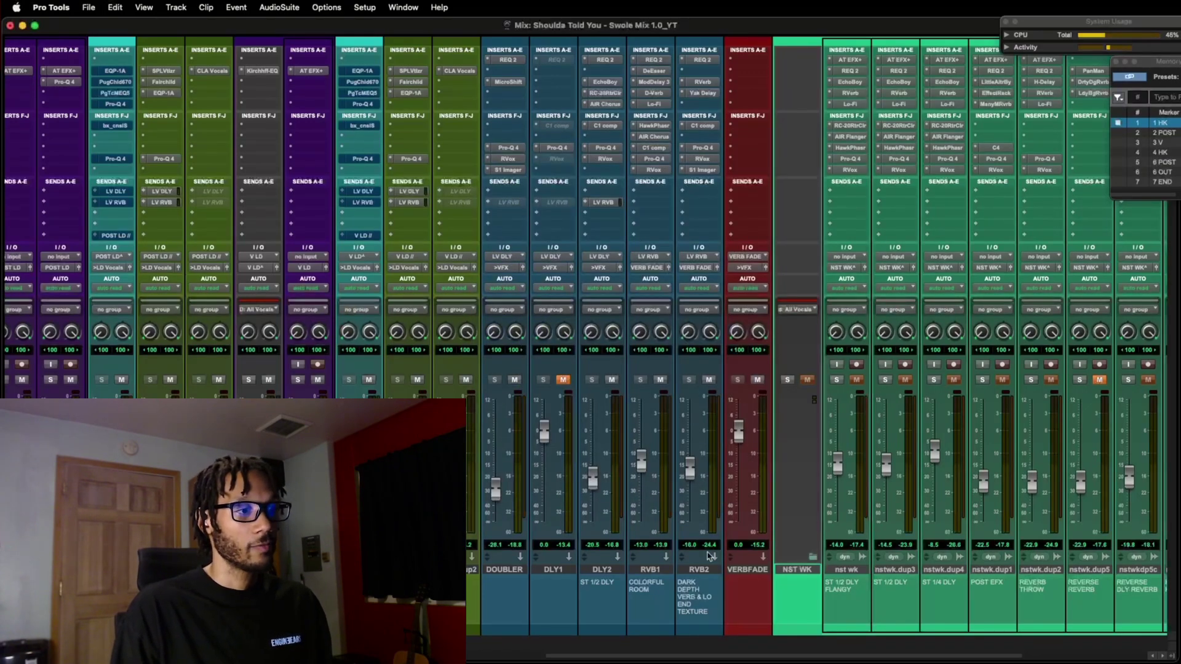
Compare the vocal with the RVB2 track muted and unmuted during playback, leaving the track unmuted.
scroll(677, 452, "right", 1)
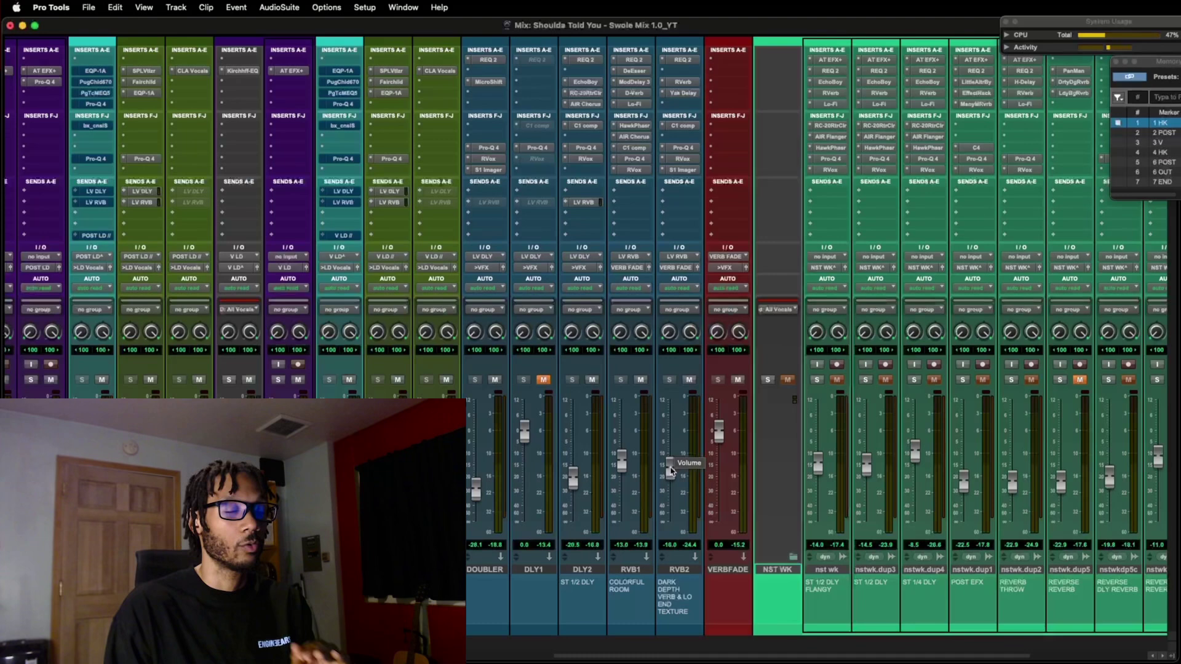
left_click(690, 382)
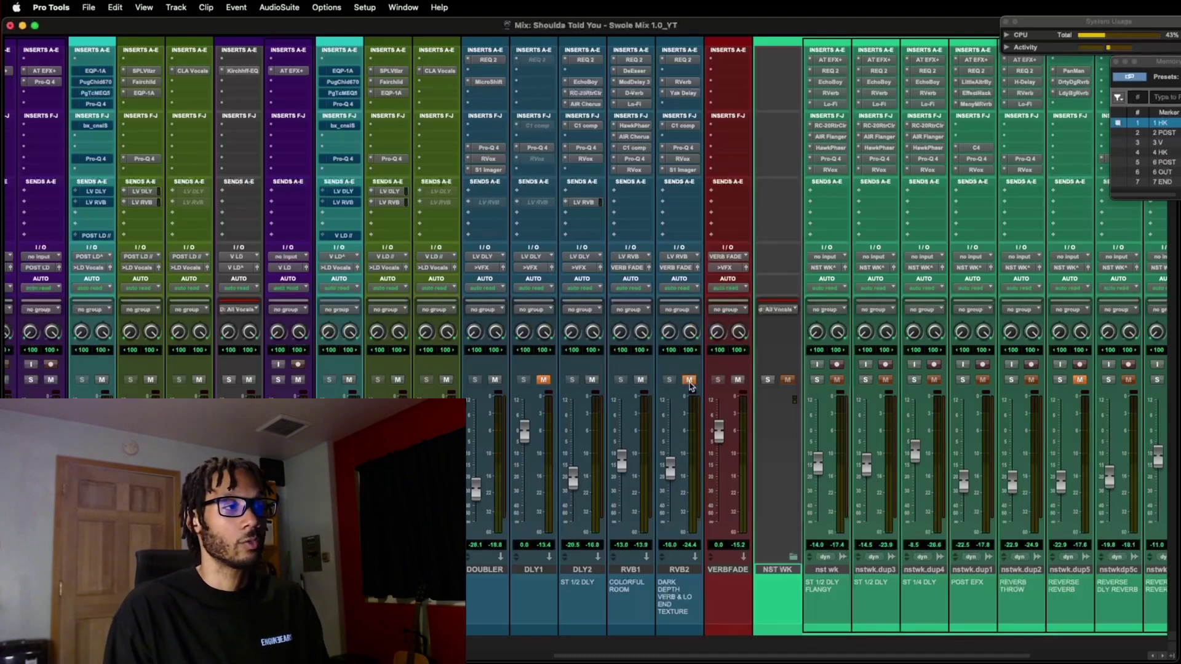
key("space")
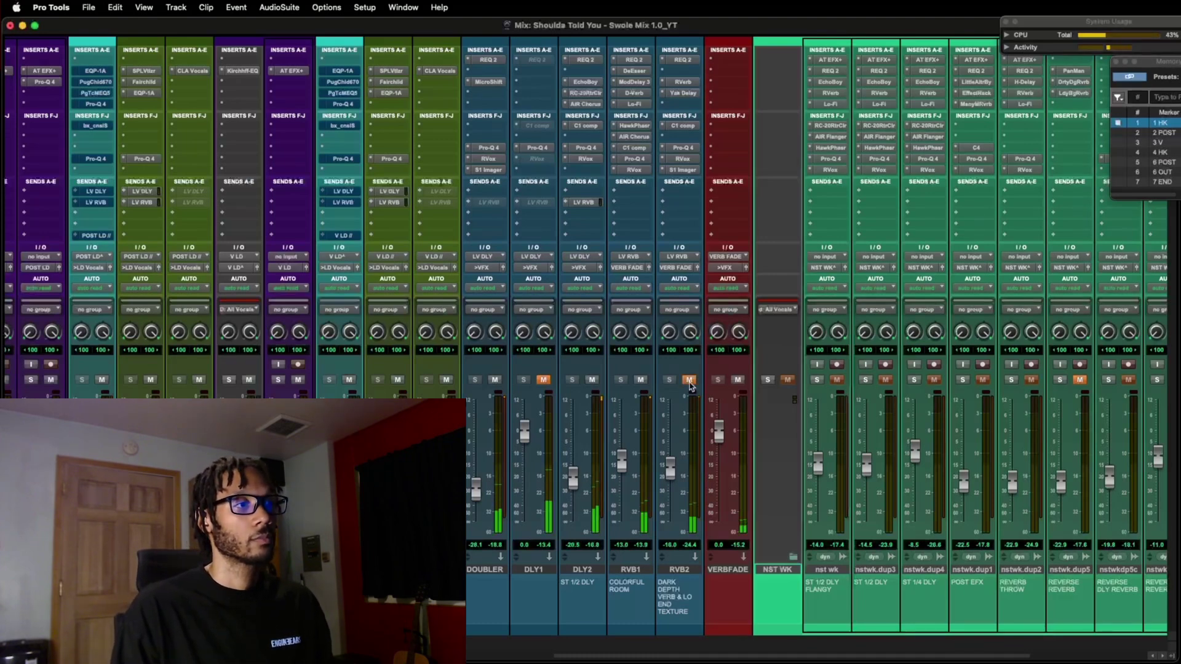
left_click(690, 380)
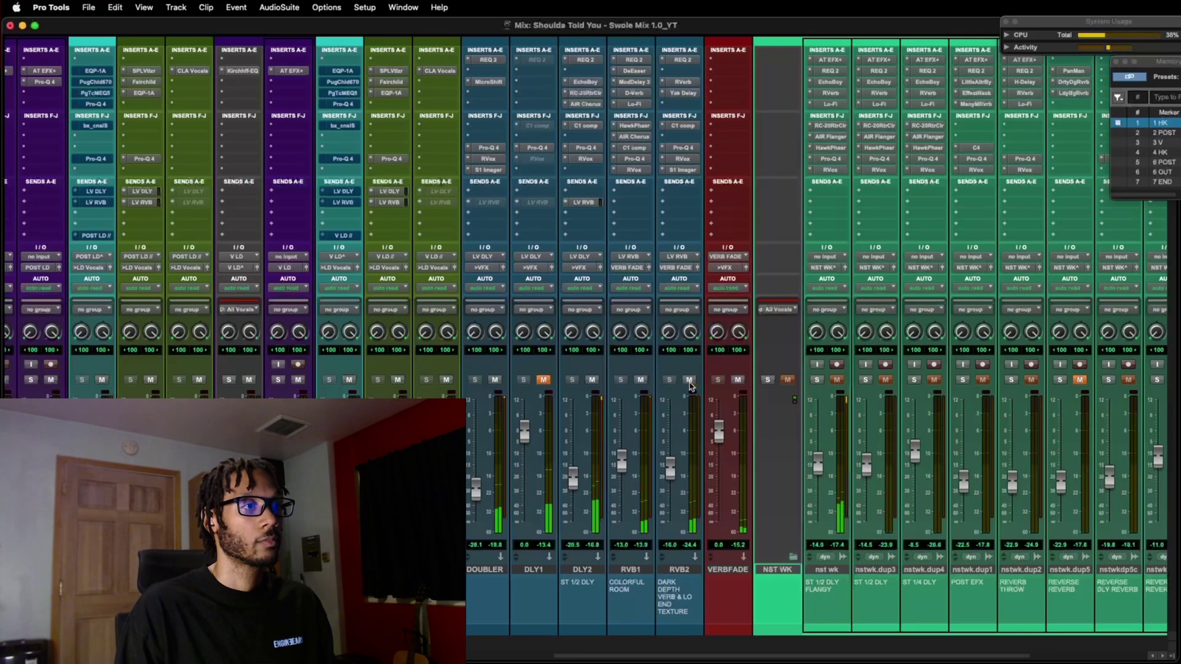
left_click(690, 380)
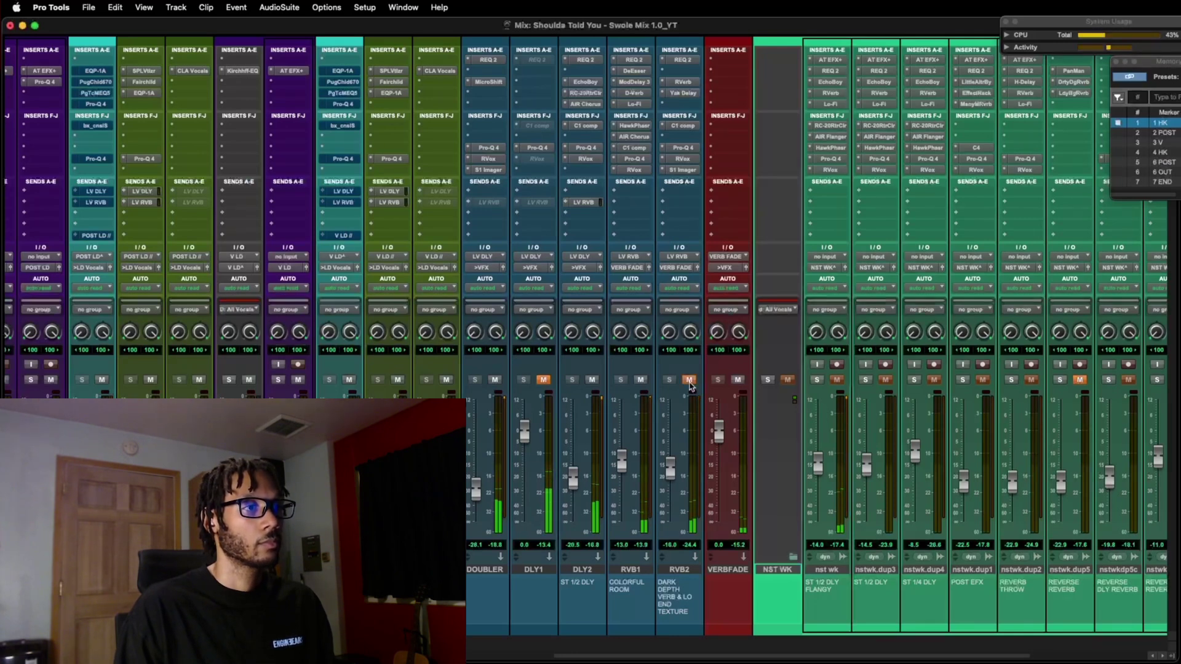
left_click(690, 380)
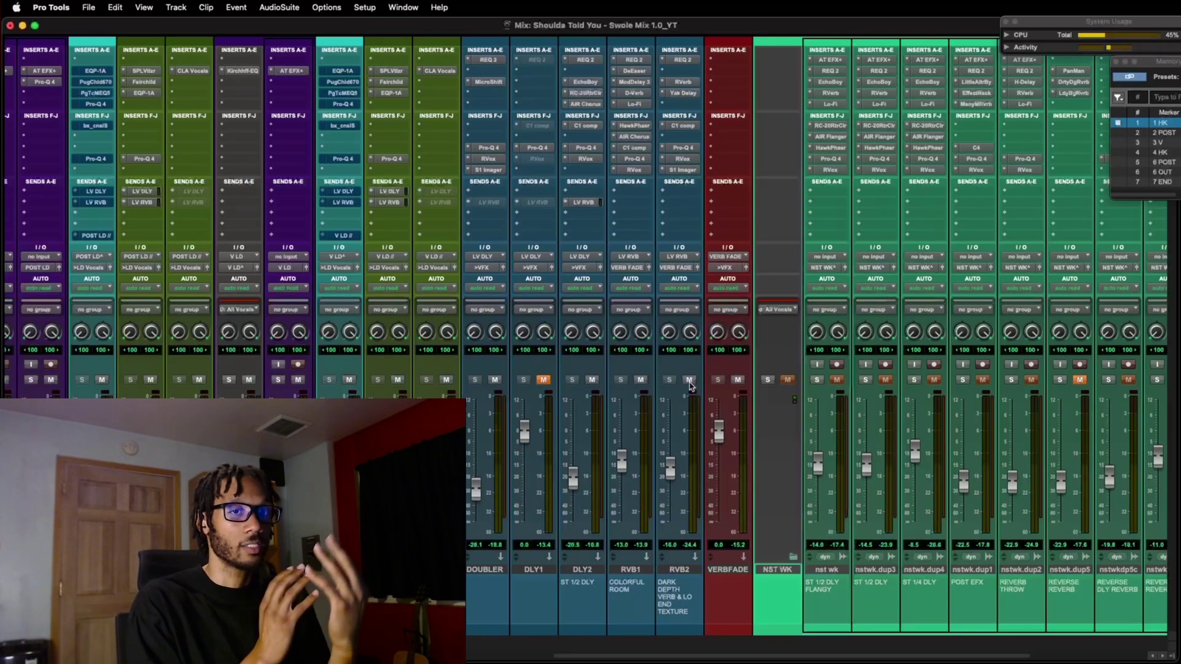
Examine the RVerb and Yak Delay settings on the RVB2 track in turn.
left_click(683, 82)
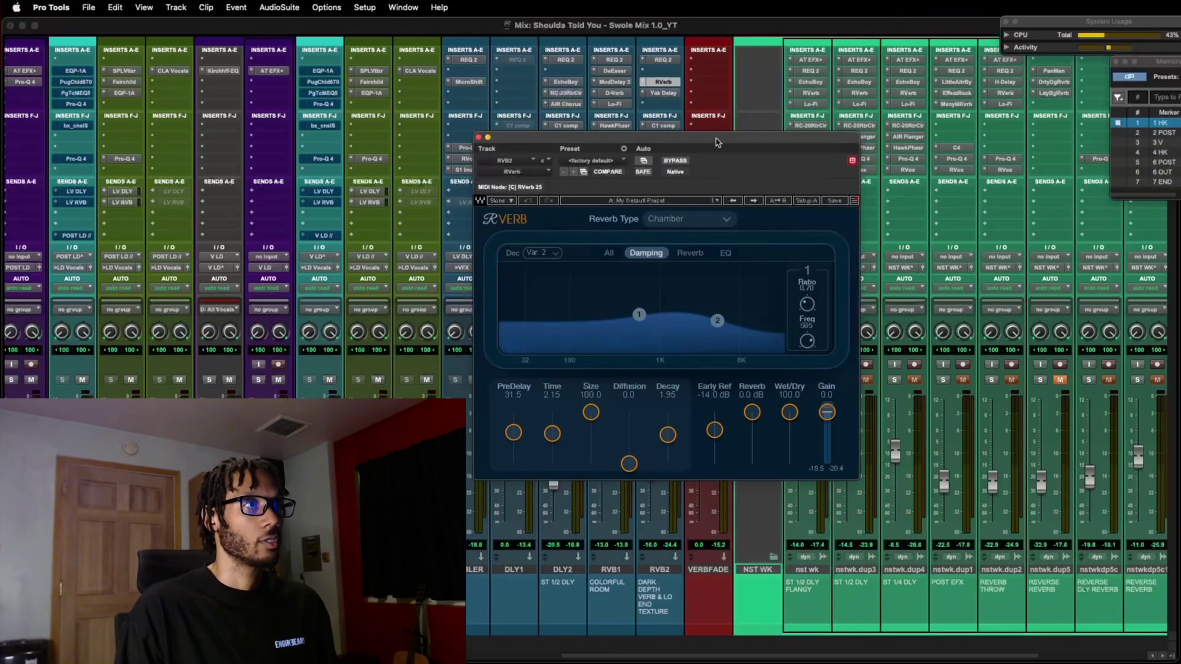
left_click_drag(717, 143, 728, 136)
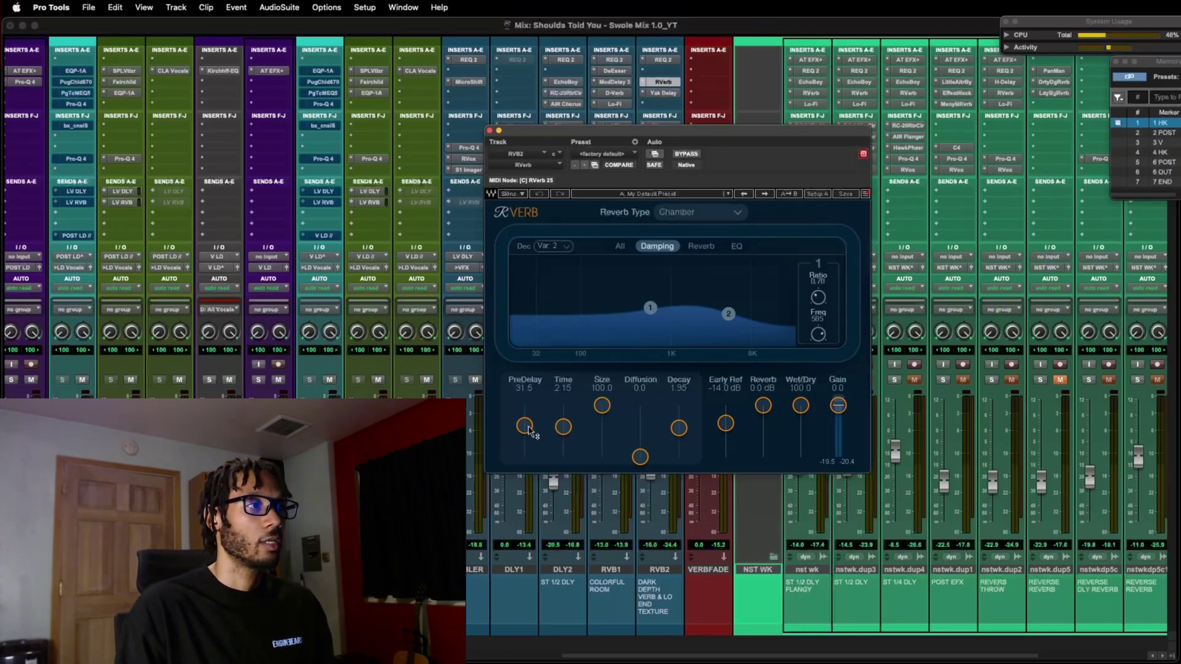
left_click(663, 82)
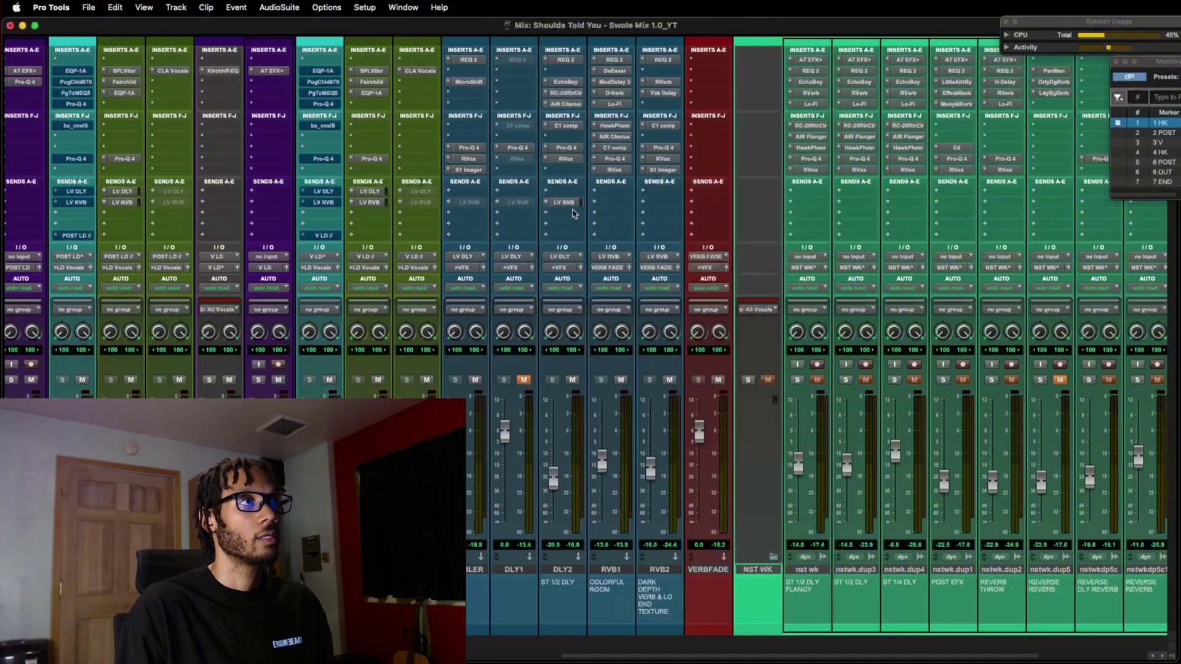
left_click(664, 93)
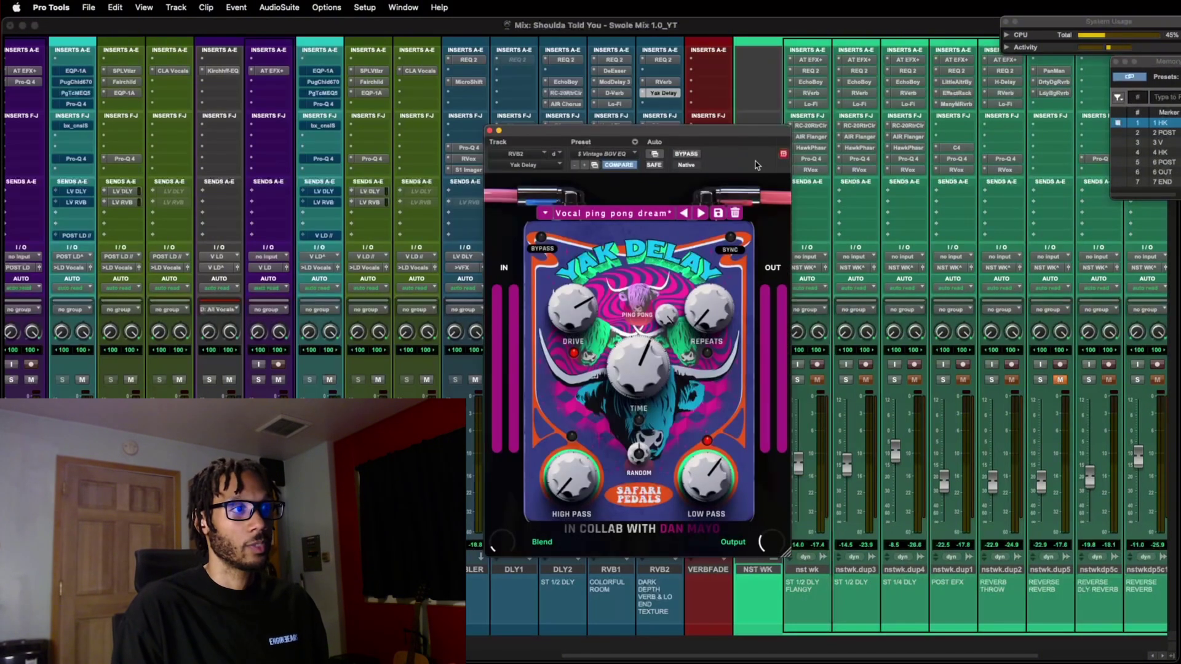
left_click(664, 93)
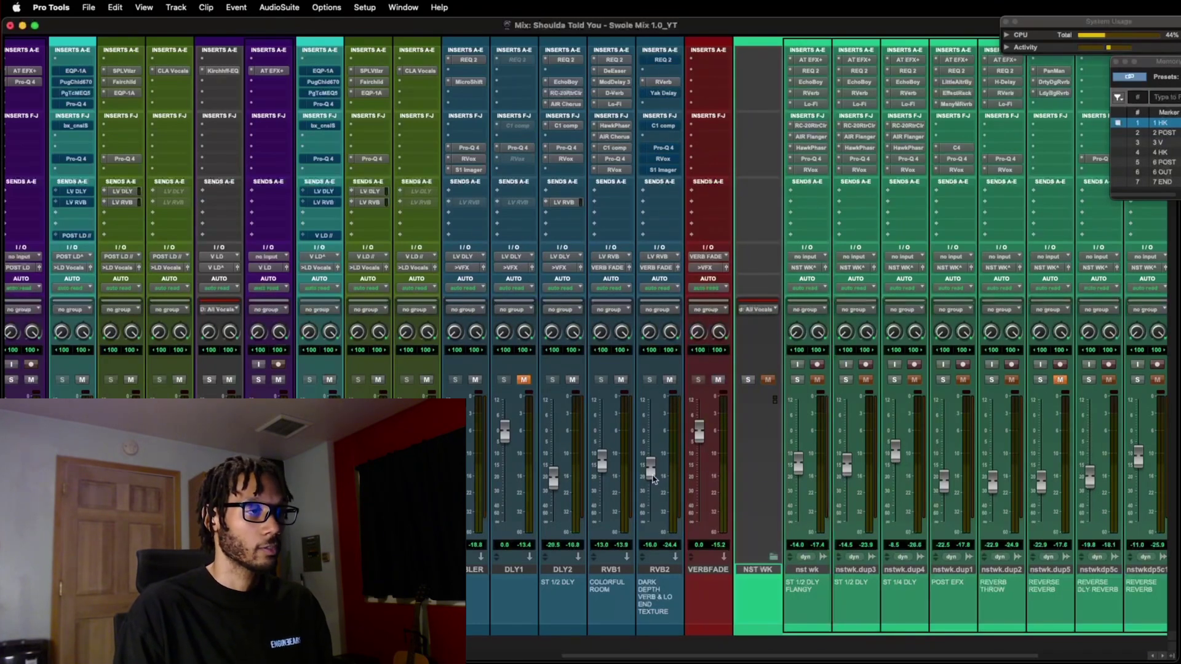
Raise the RVB2 track's volume to +4.8 dB and take its RVerb and Yak Delay out of bypass.
left_click_drag(653, 479, 654, 430)
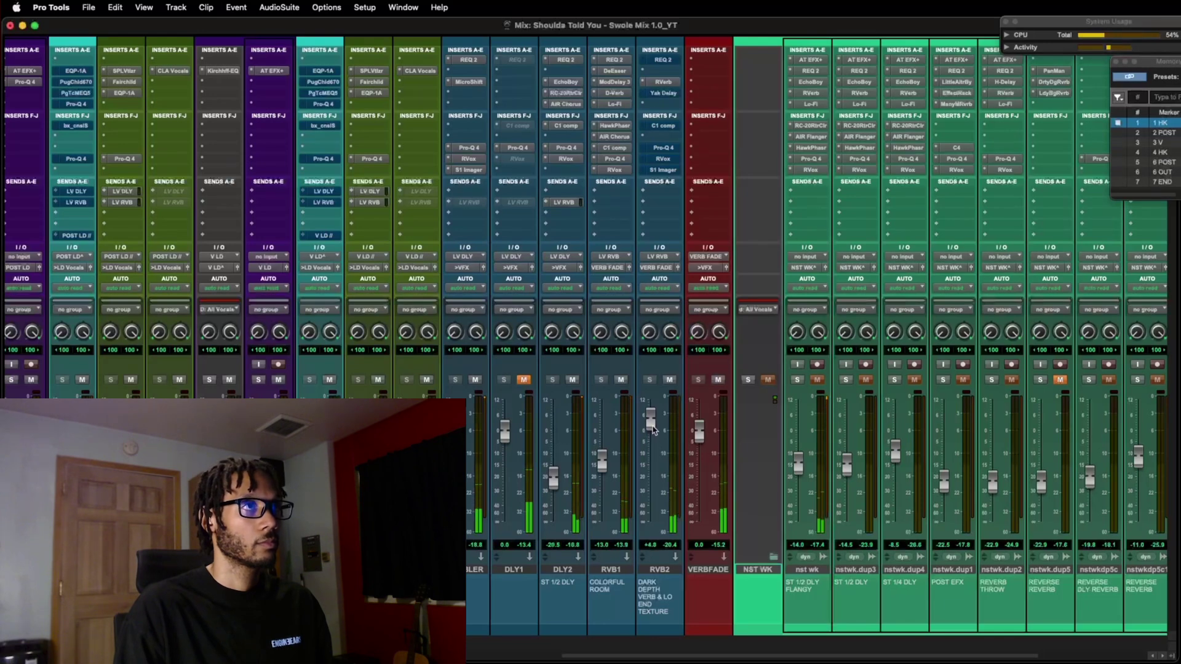
left_click(663, 81)
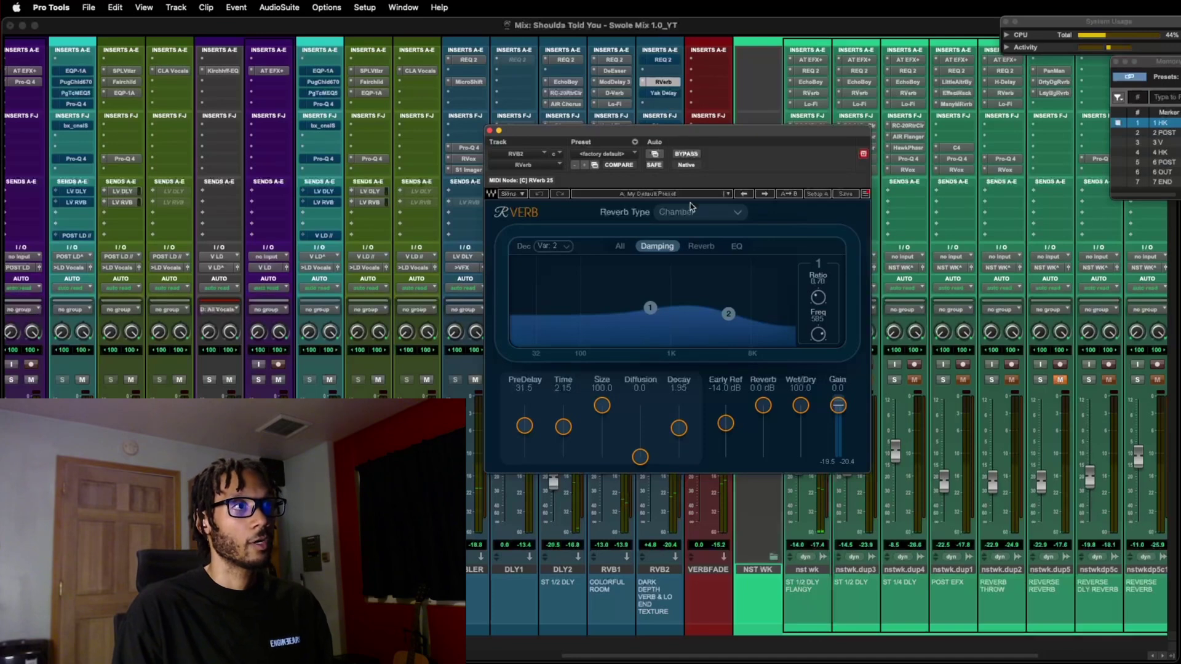
left_click(664, 93)
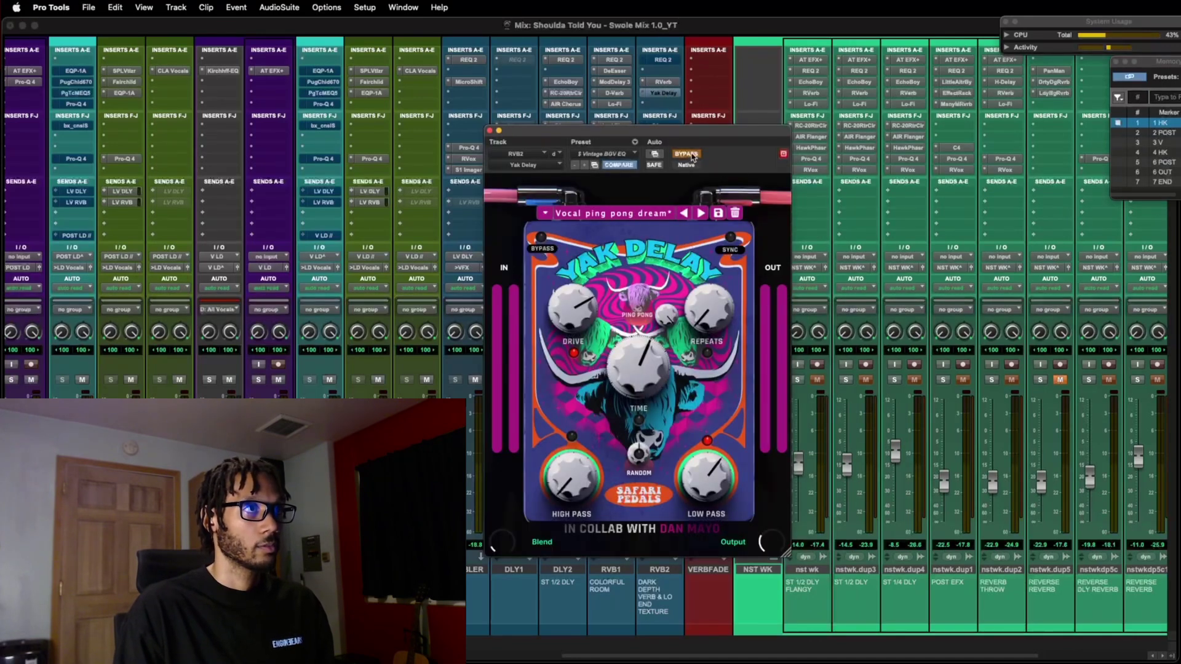
left_click(691, 155)
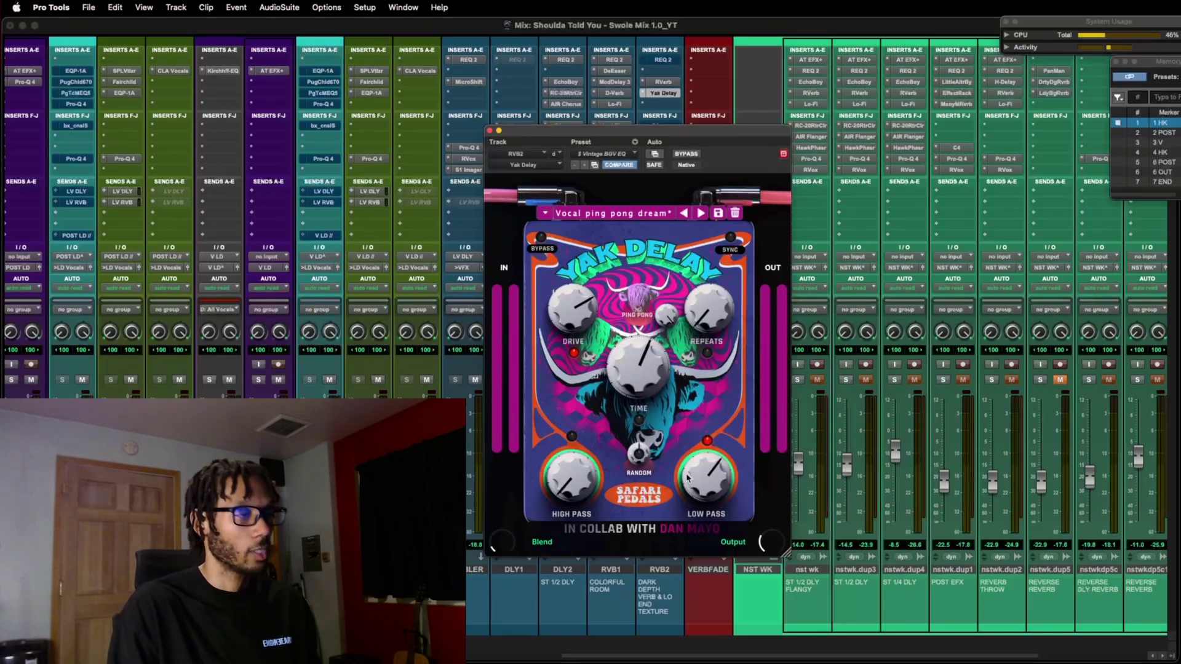
Examine the Yak Delay, Pro-Q 4, RVox and S1 Imager settings on the RVB2 track in turn.
left_click(663, 93)
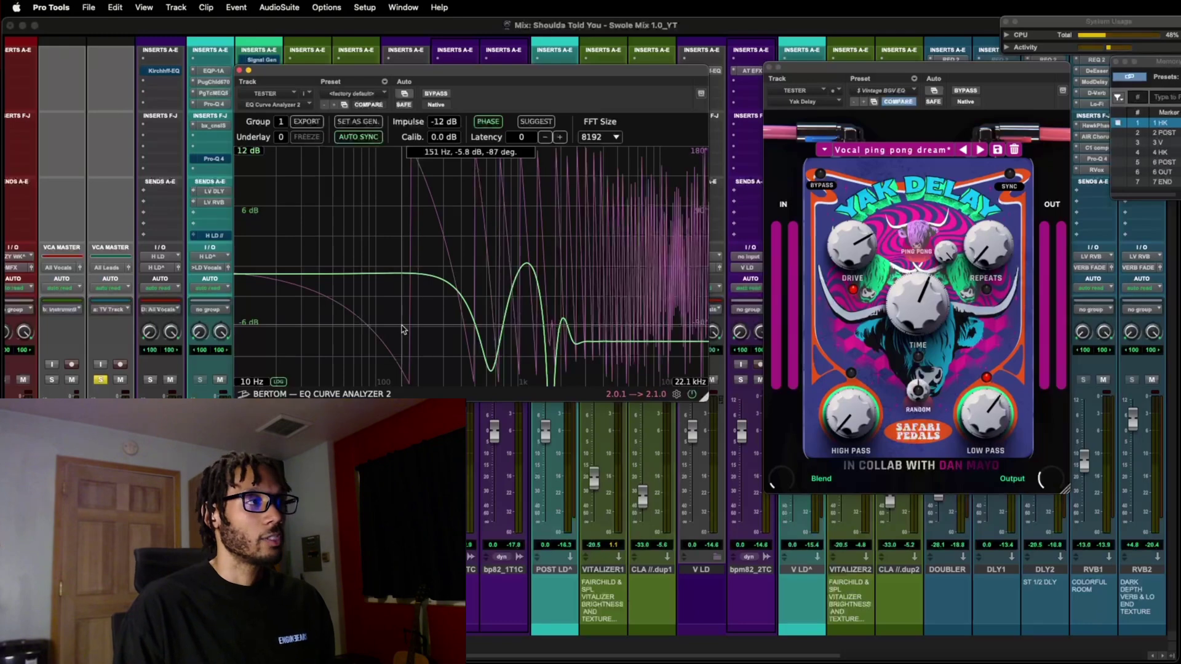
scroll(586, 347, "right", 3)
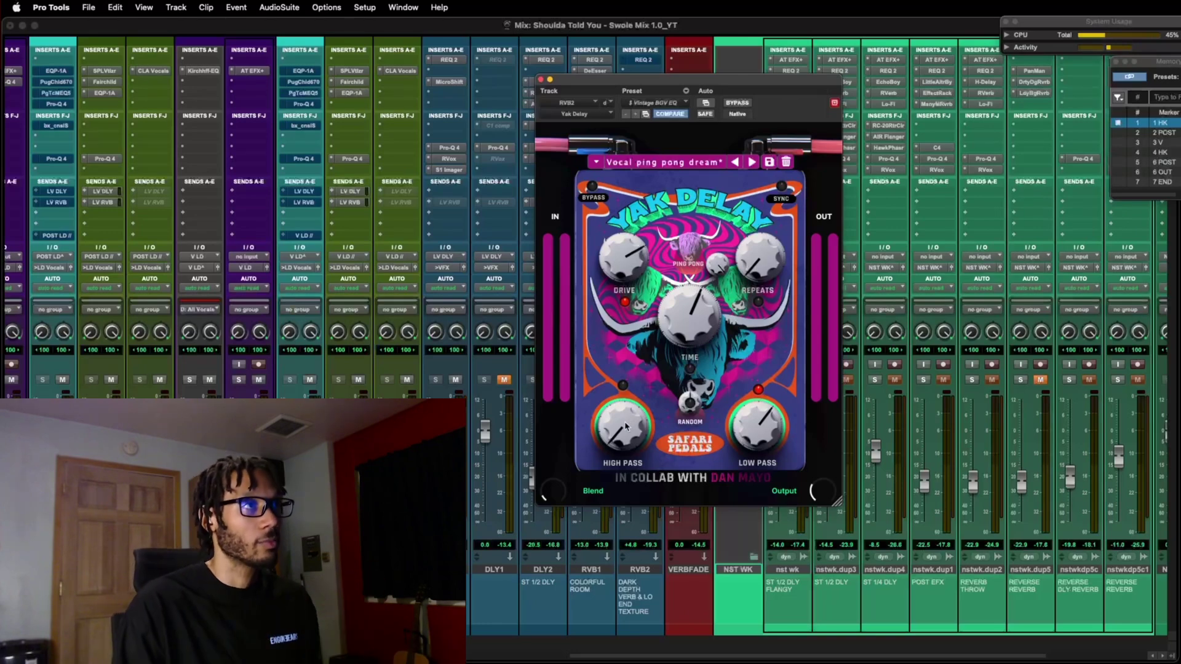
key("super+w")
left_click(644, 128)
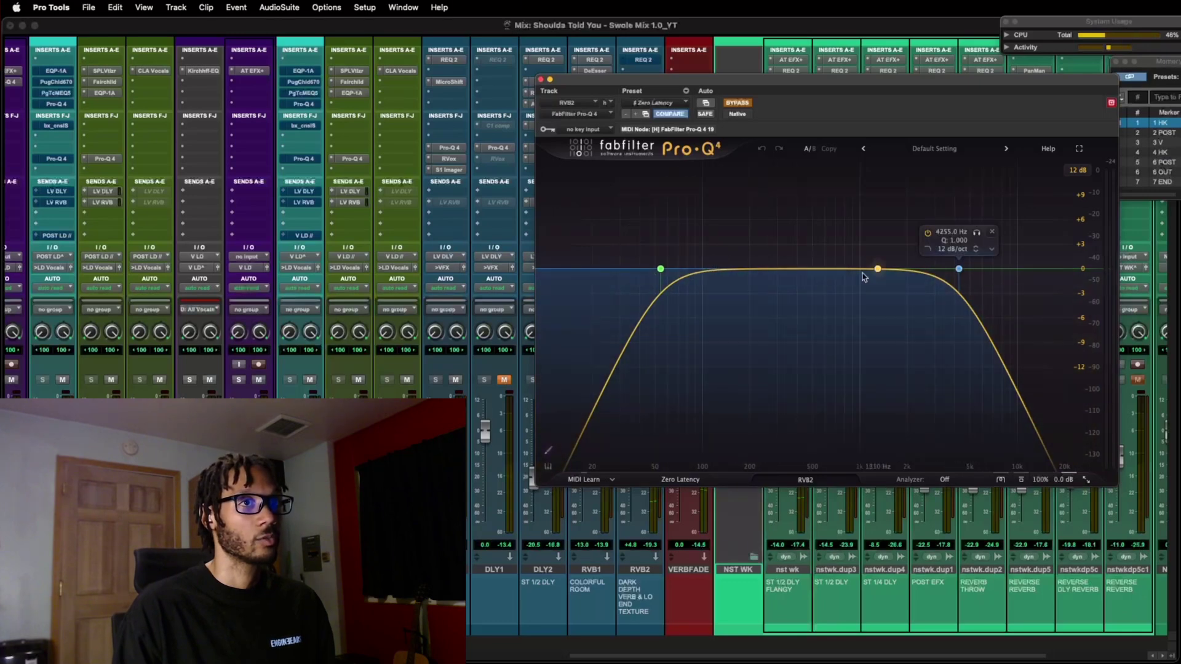
key("super+w")
left_click(639, 160)
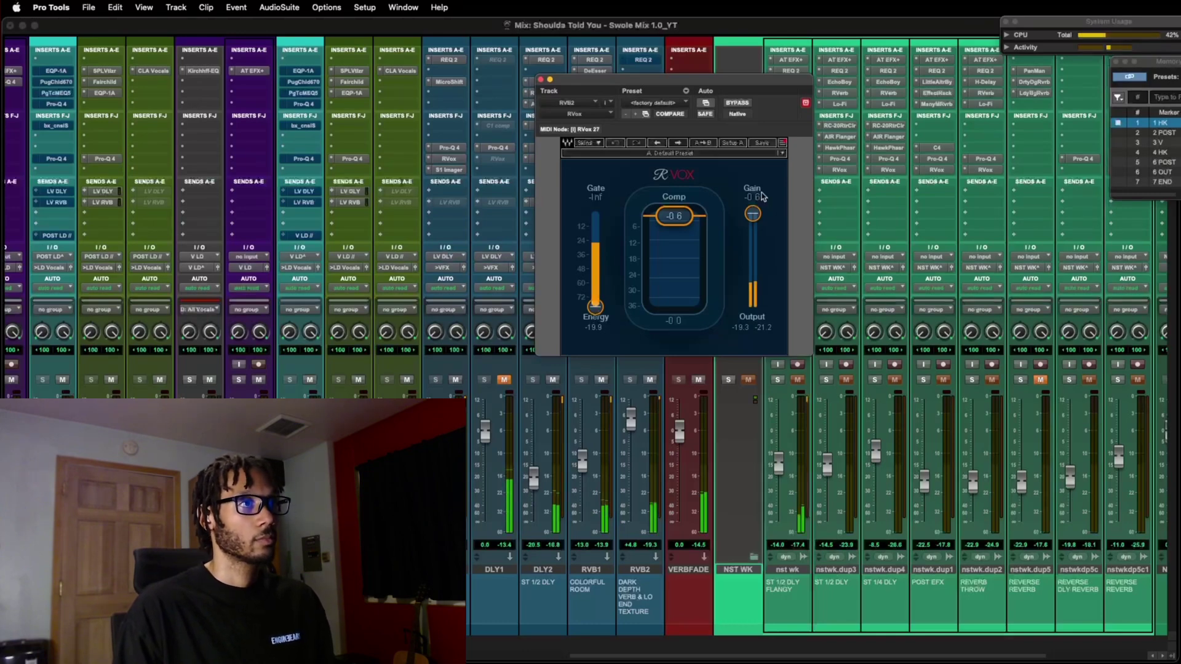
key("super+w")
left_click(640, 170)
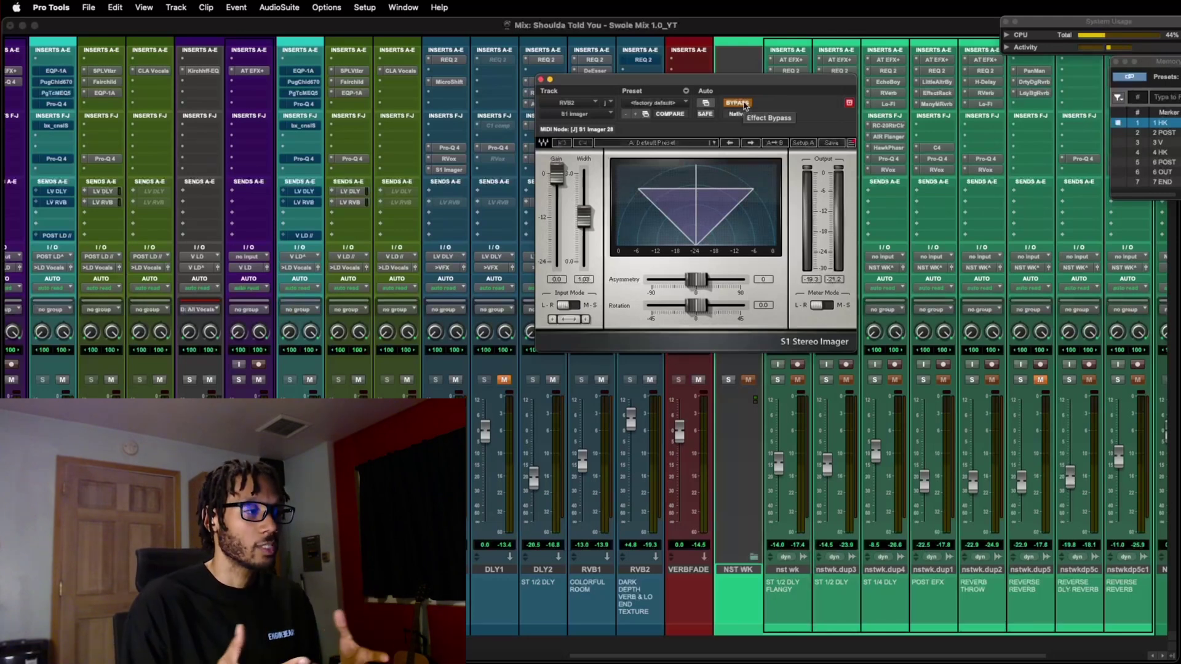
Take the REQ 2 on the RVB2 track out of bypass and lower the track's volume to -16.0 dB.
left_click(643, 60)
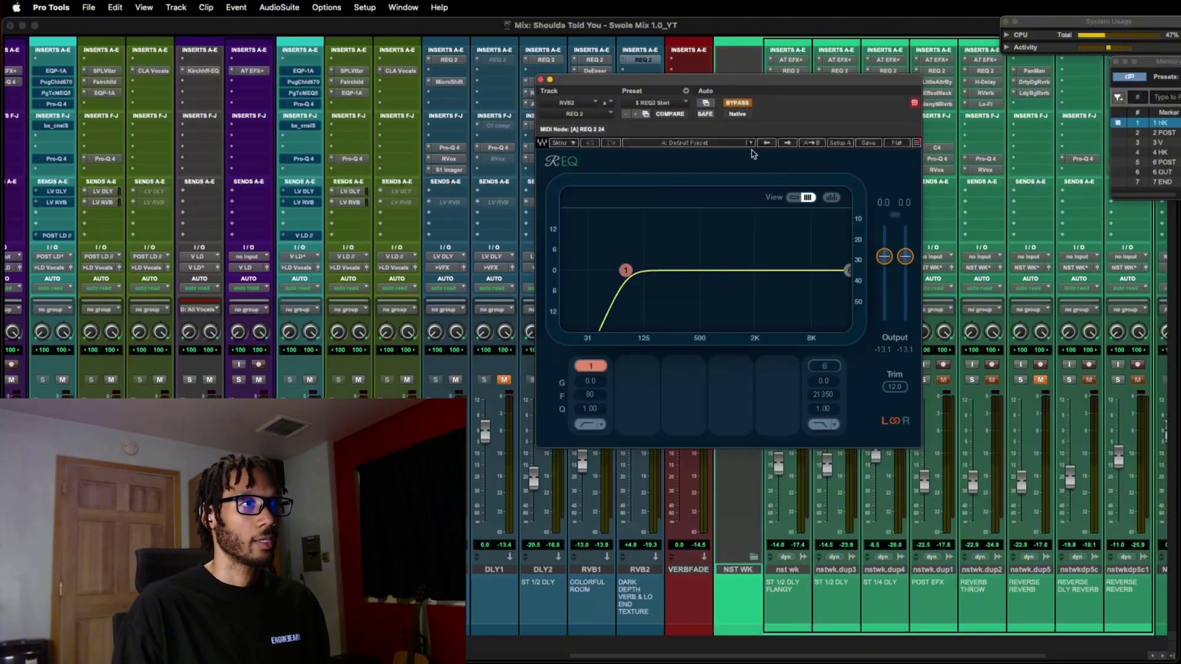
left_click(744, 103)
key("super+w")
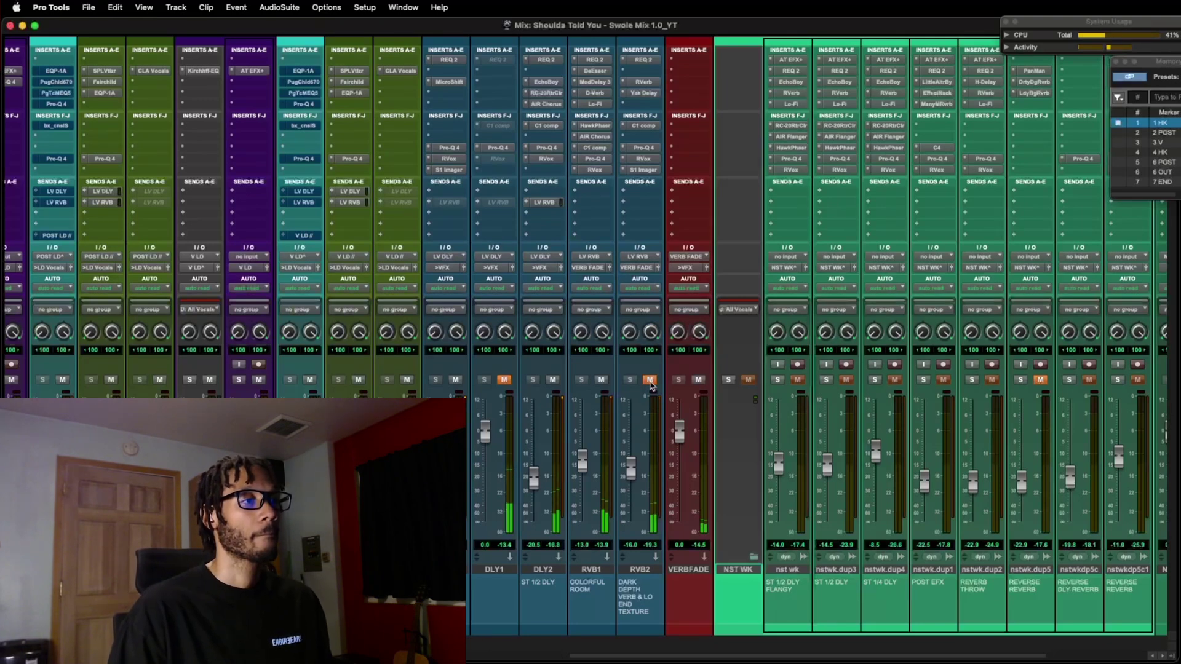
Compare the vocal with the RVB2 track muted and unmuted, and inspect the LV RVB send on the DLY2 track.
left_click(650, 381)
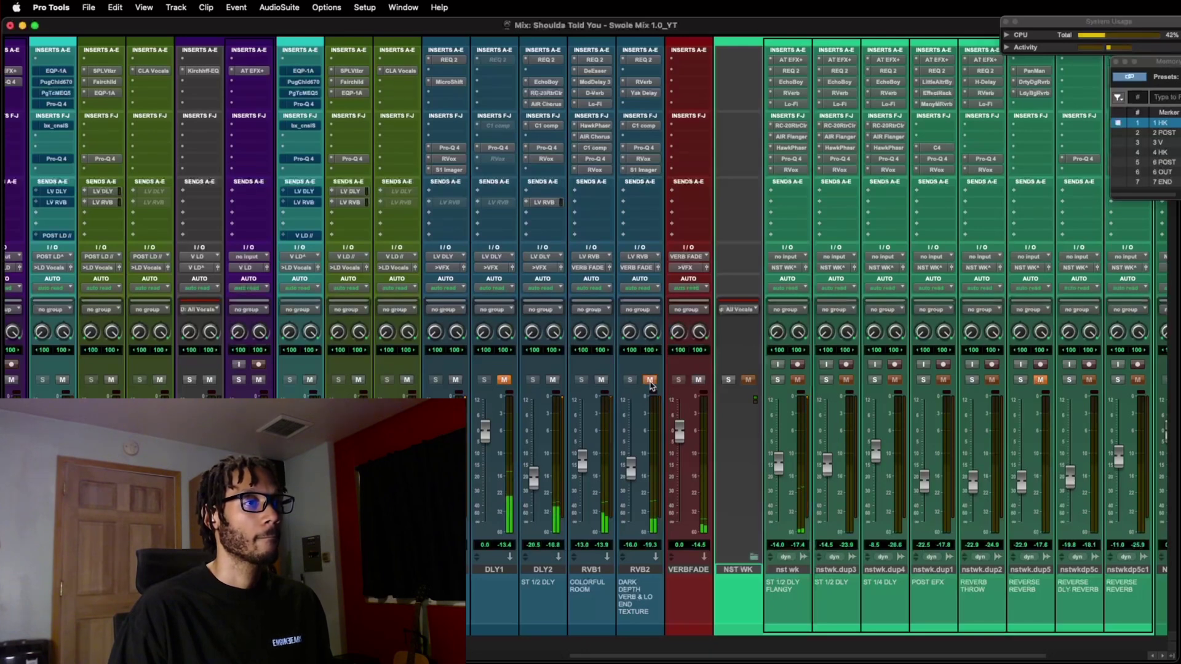
left_click(650, 380)
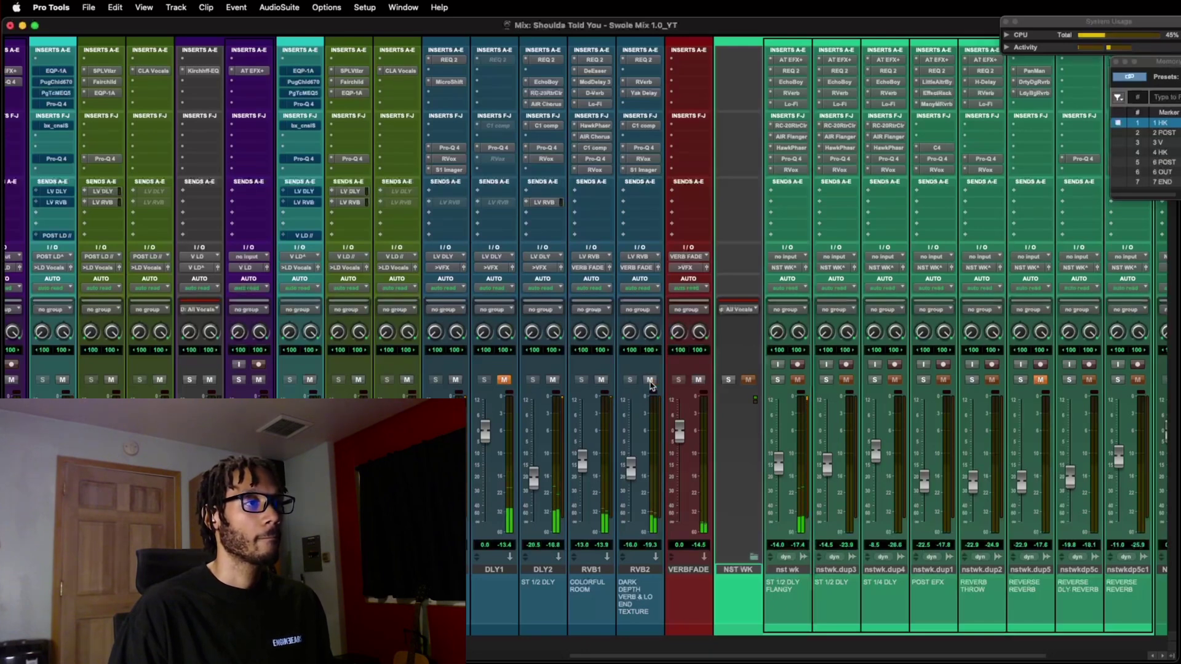
scroll(590, 209, "left", 2)
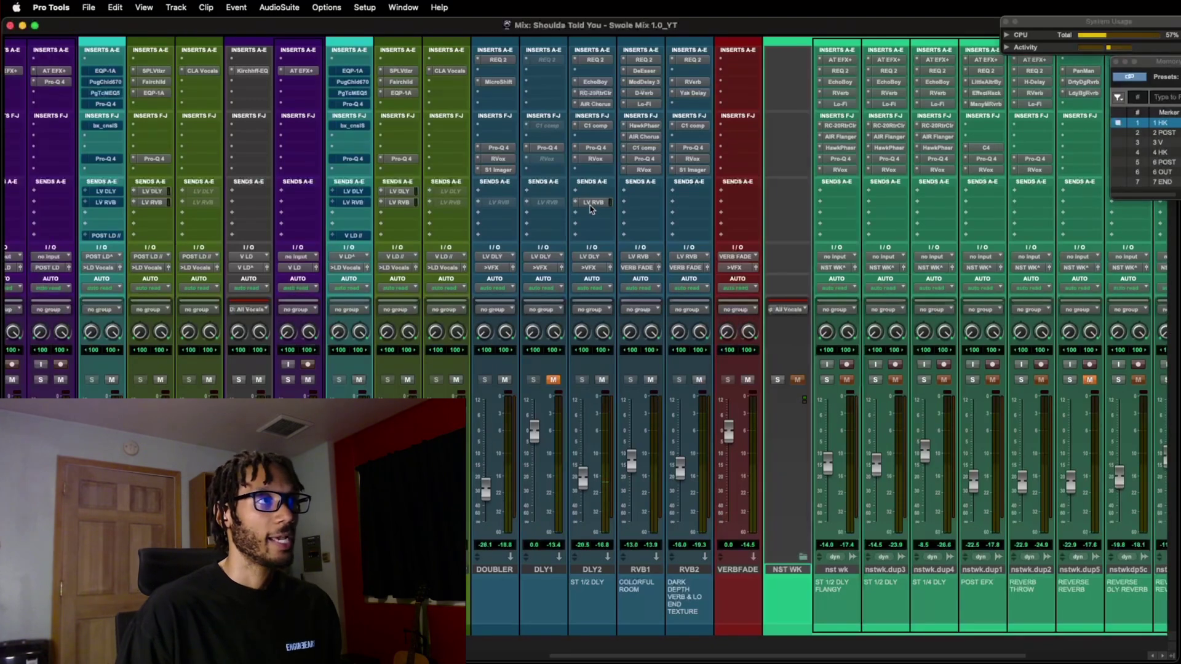
left_click(589, 203)
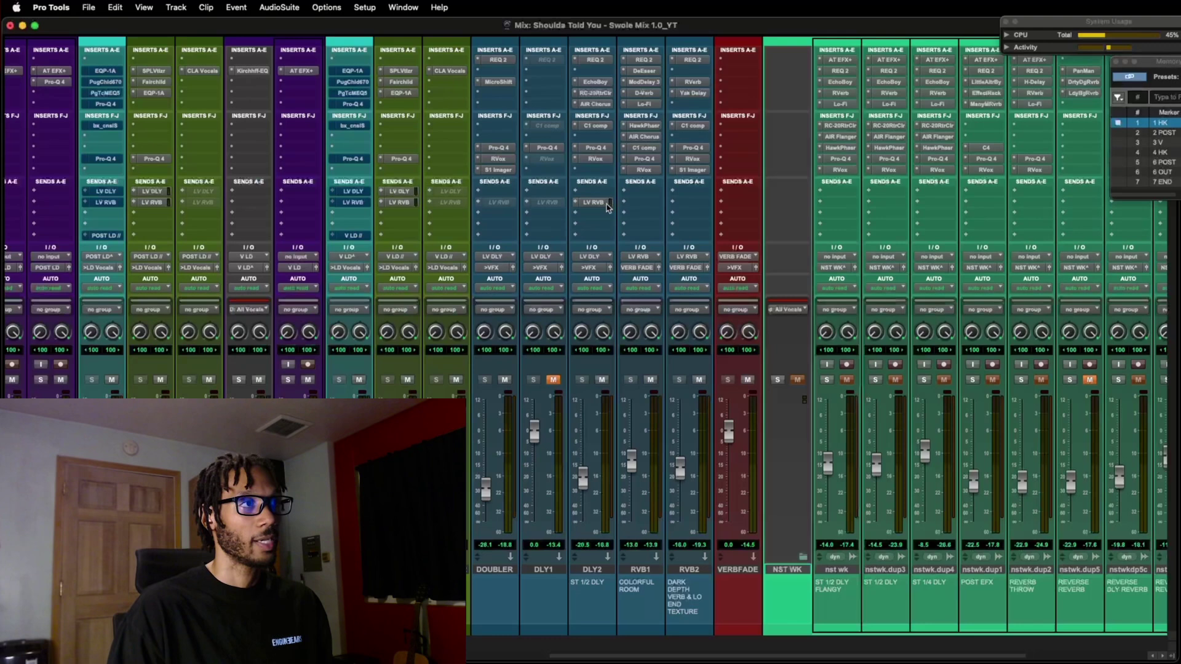
left_click_drag(635, 154, 588, 154)
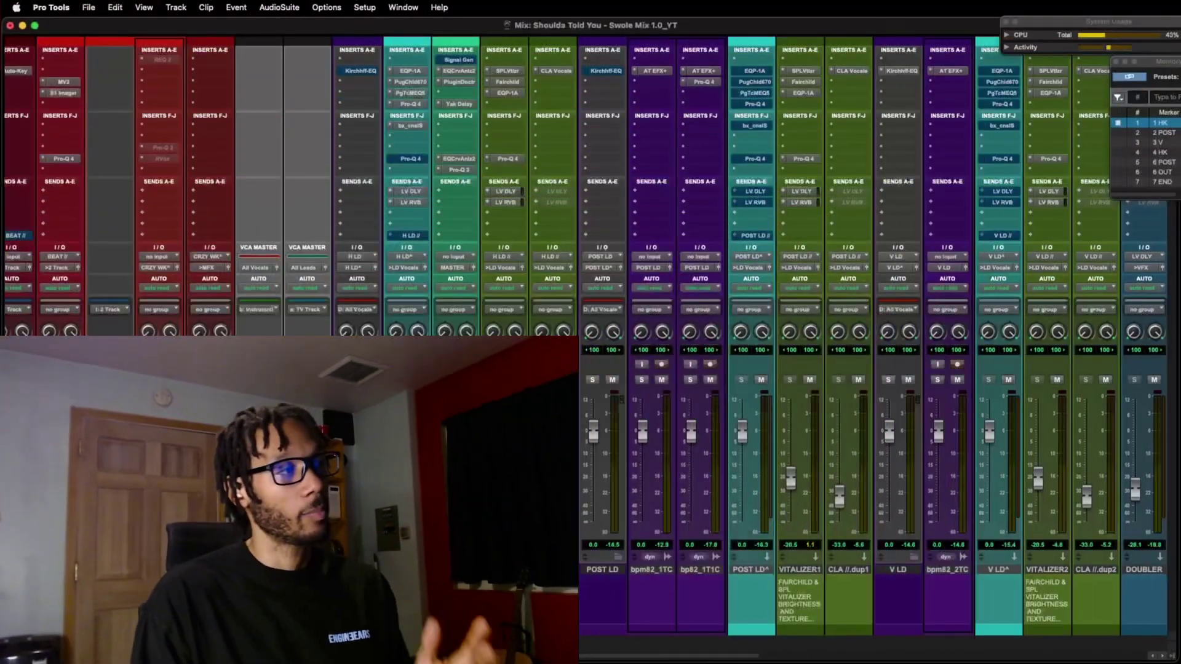
Mute the CLA // track and compare the vocal with the VITALIZER track muted and unmuted during playback, leaving VITALIZER unmuted.
scroll(513, 394, "left", 10)
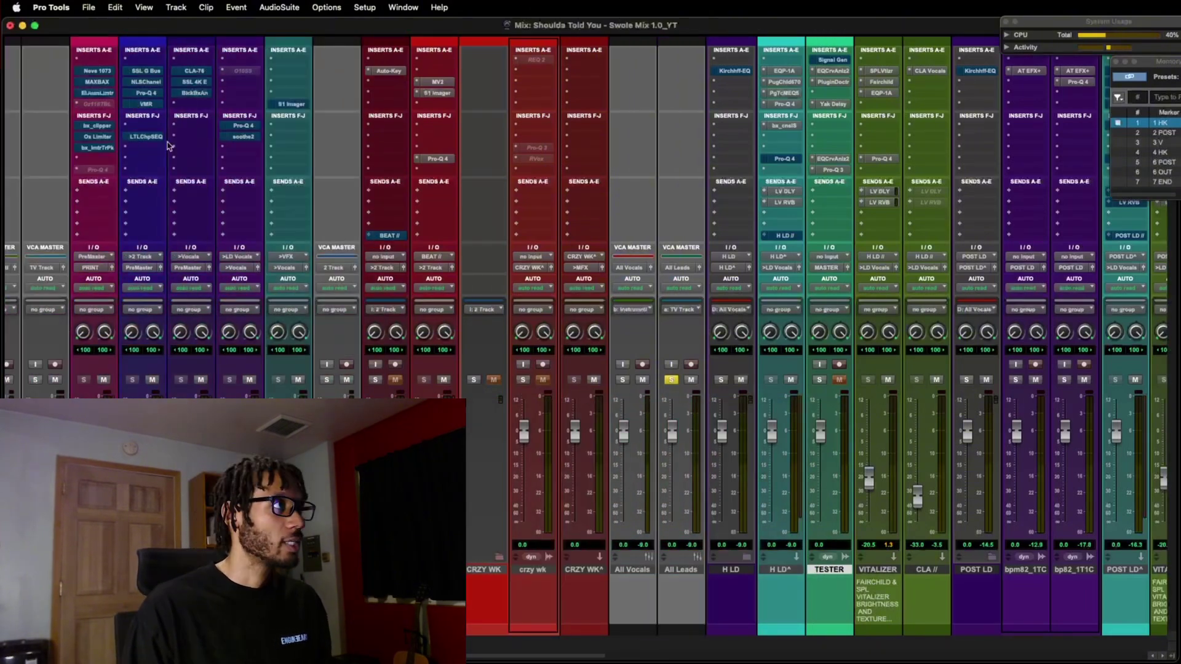
scroll(299, 250, "left", 3)
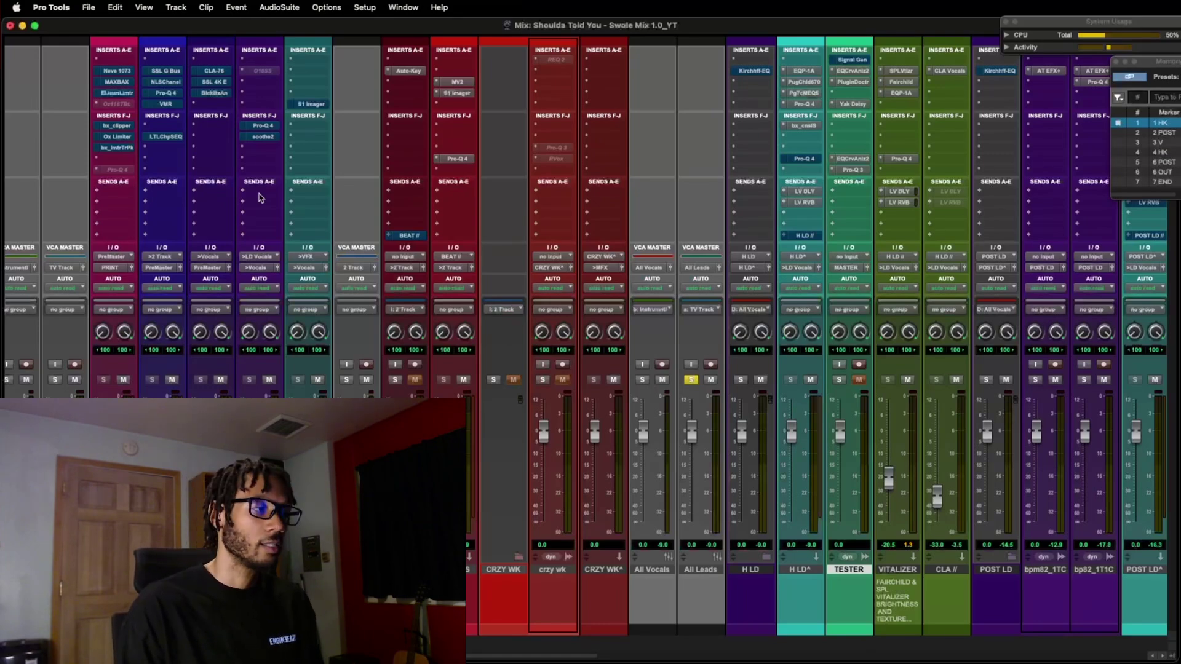
scroll(260, 197, "right", 8)
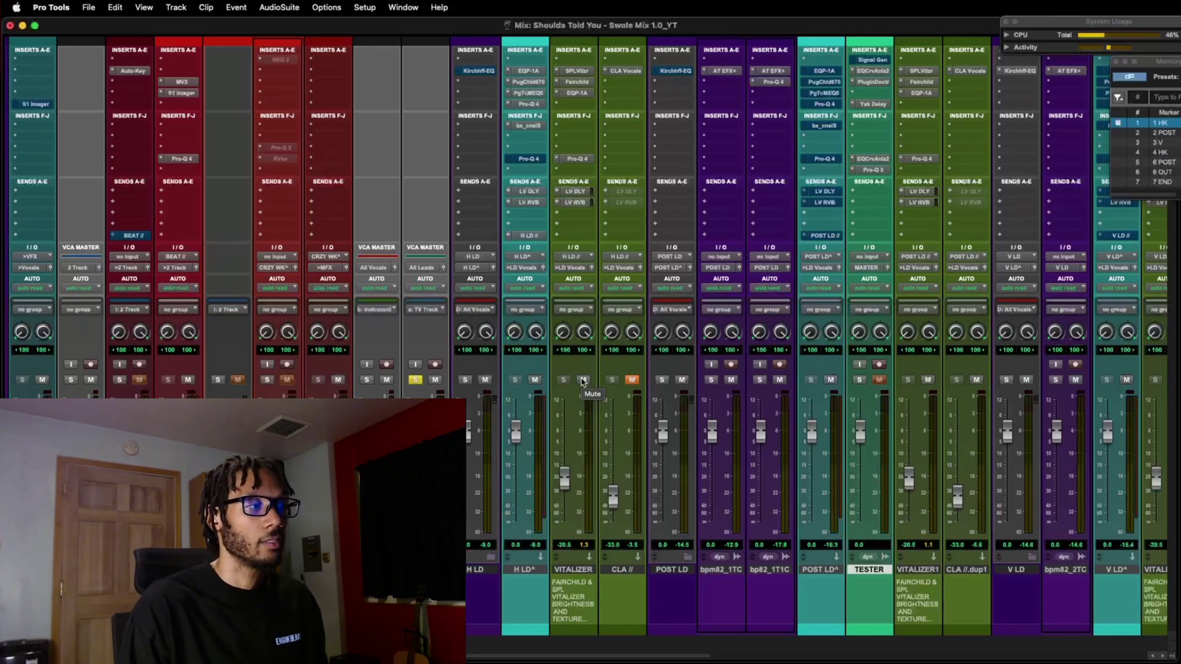
left_click(583, 381)
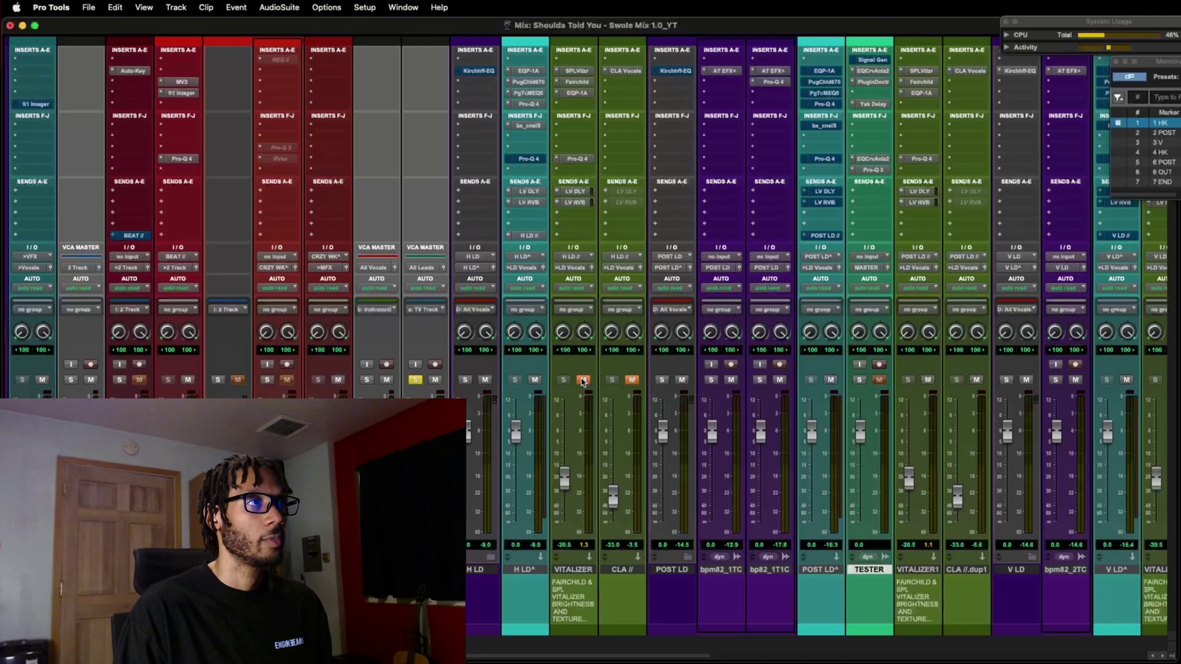
key("space")
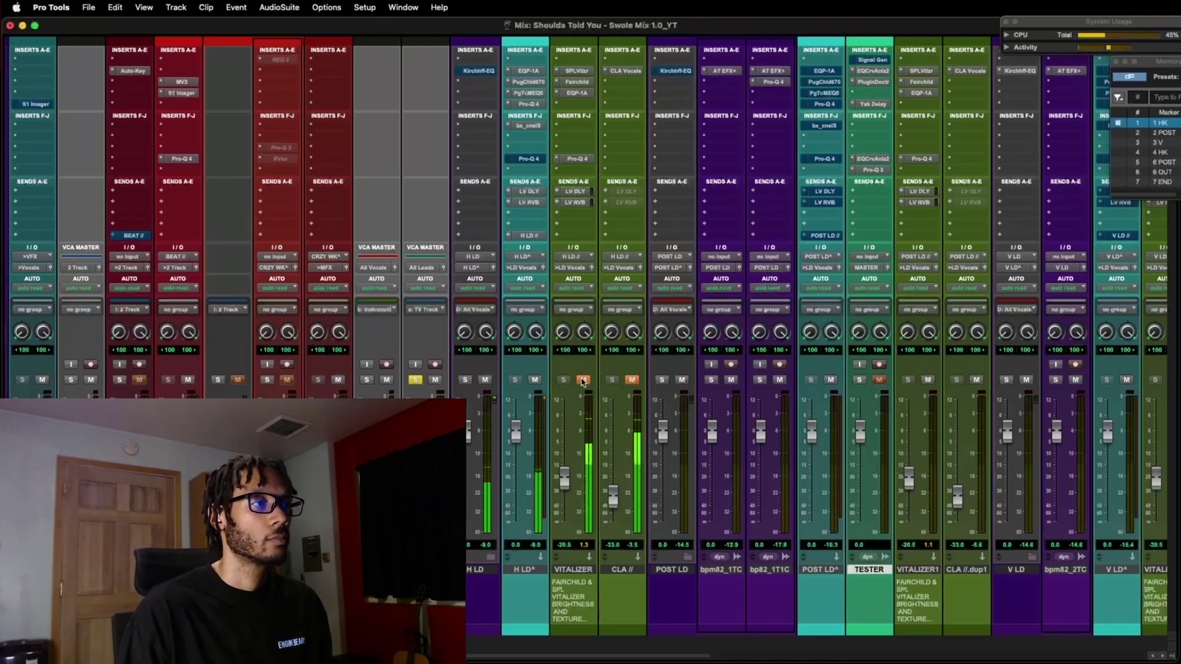
left_click(583, 380)
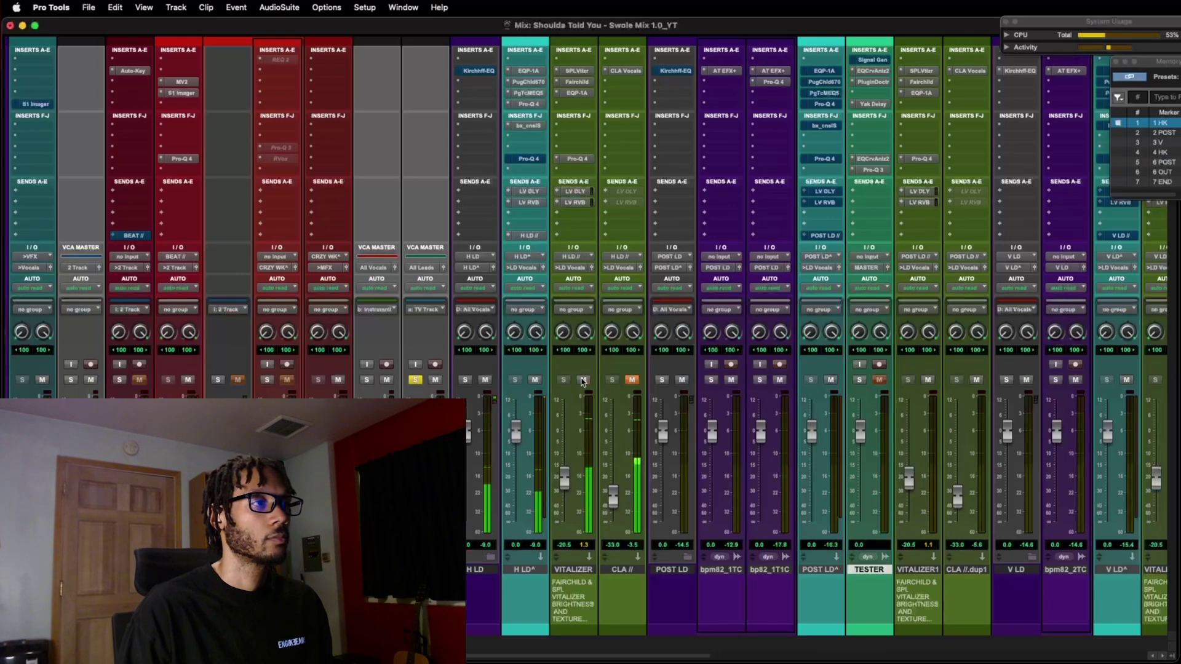
left_click(583, 380)
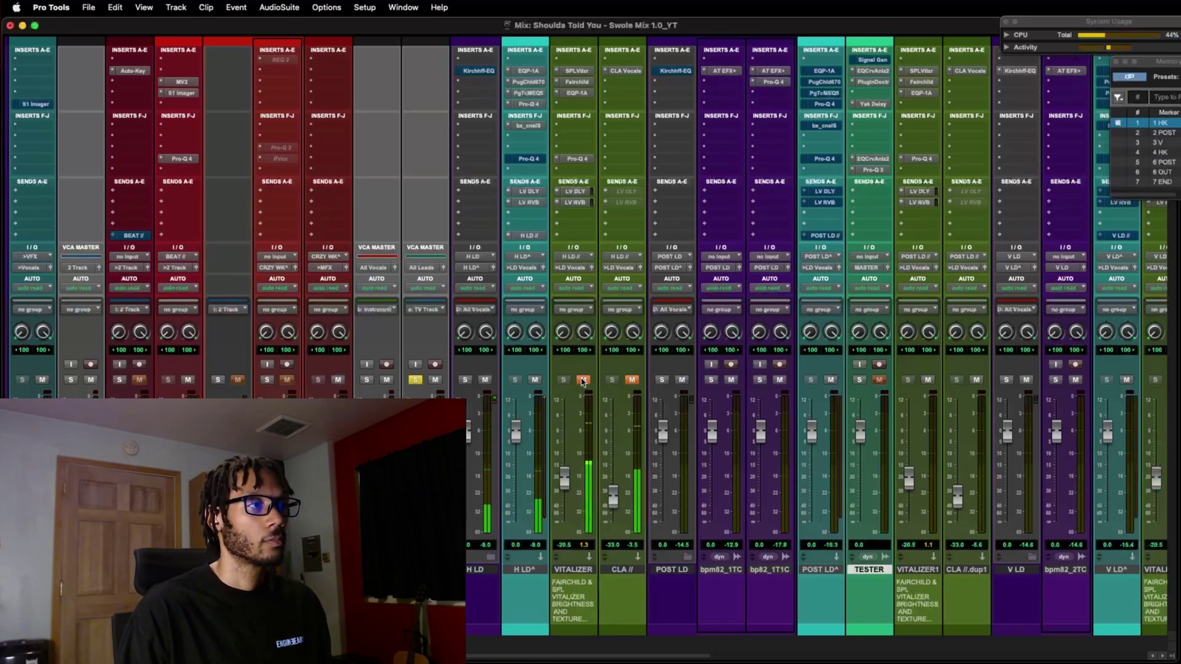
left_click(584, 380)
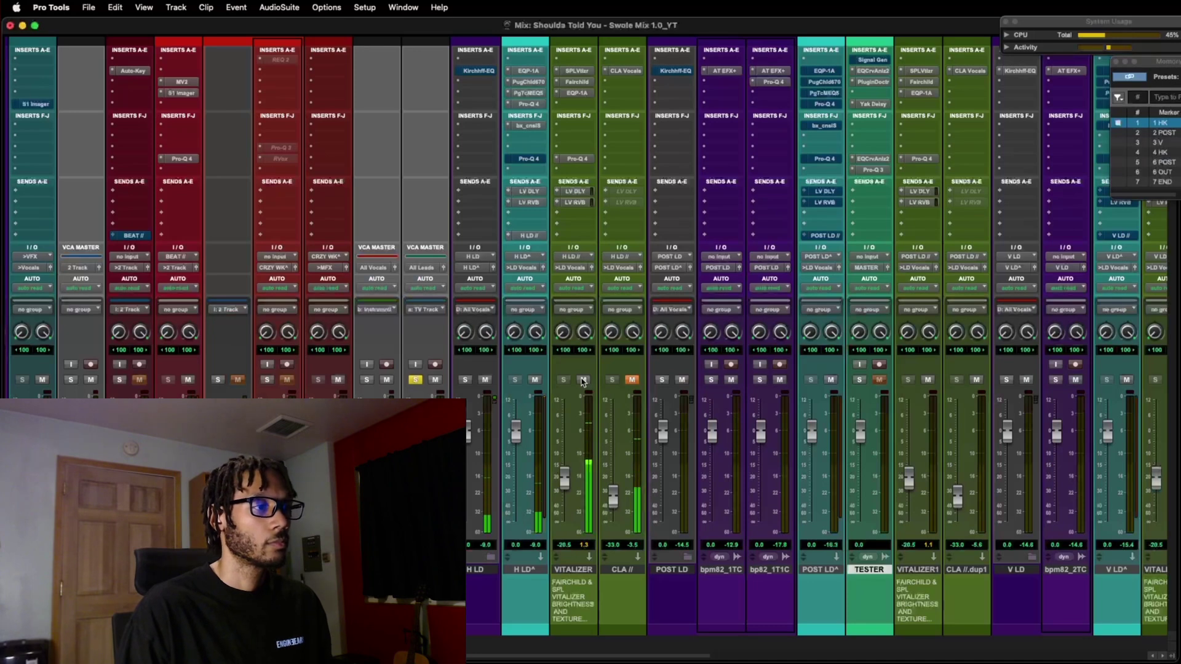
Examine the SPL Vitalizer and Fairchild 670 settings on the VITALIZER track.
left_click(584, 71)
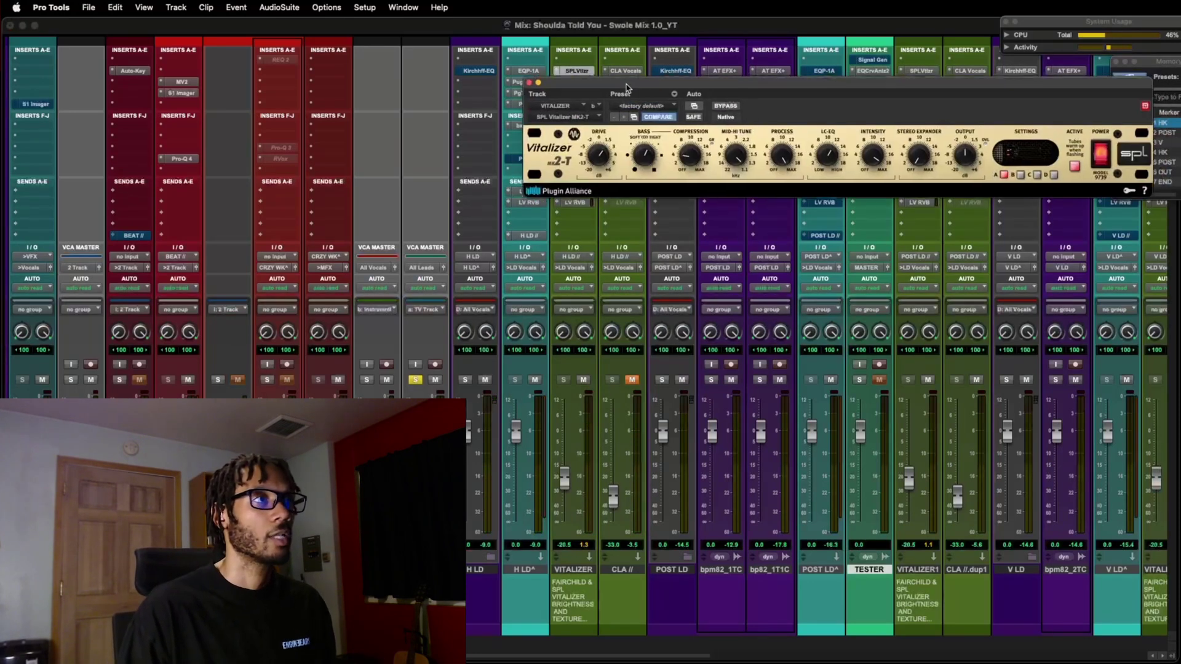
left_click_drag(622, 80, 428, 151)
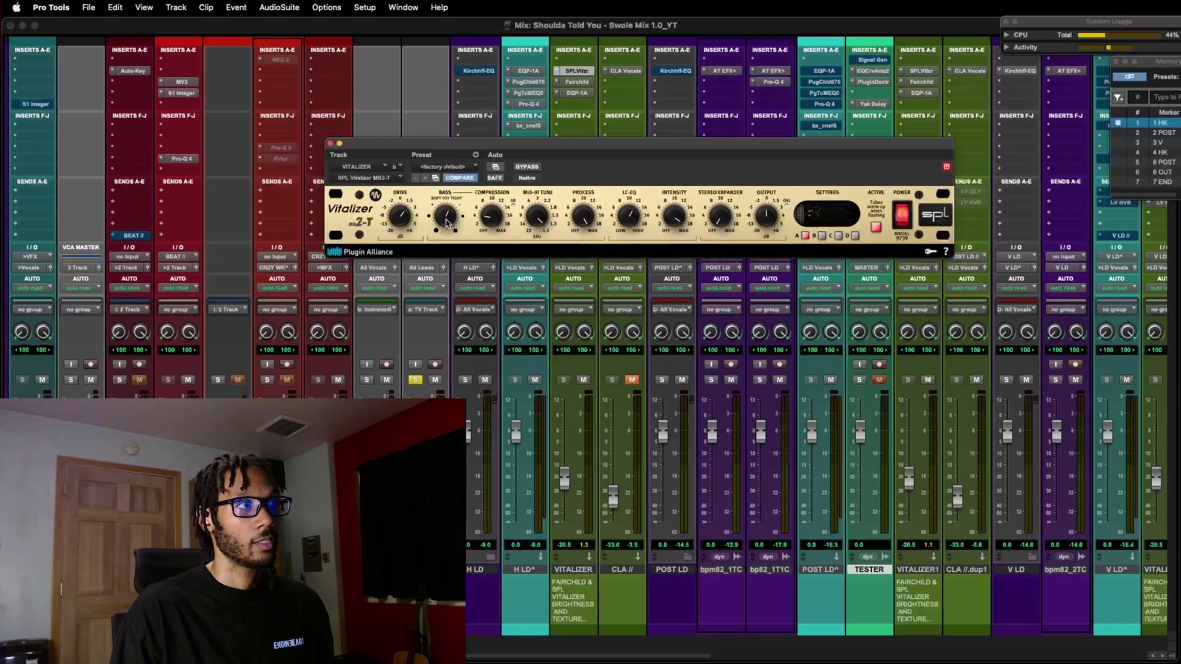
left_click(576, 71)
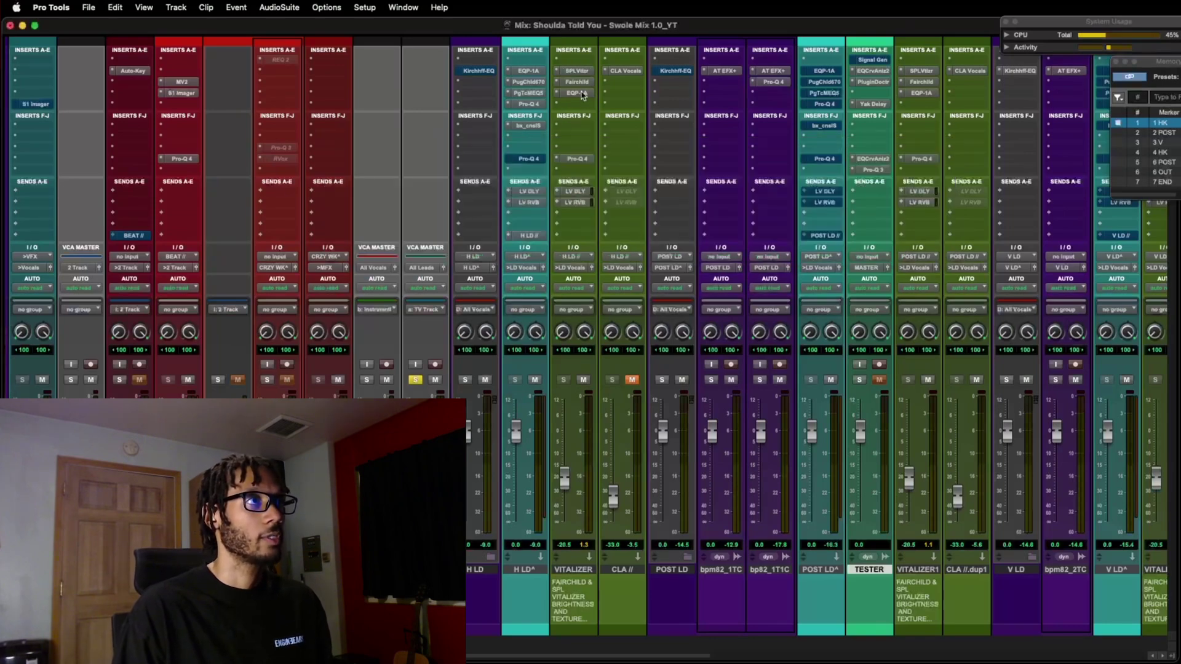
left_click(577, 82)
left_click_drag(627, 139, 633, 95)
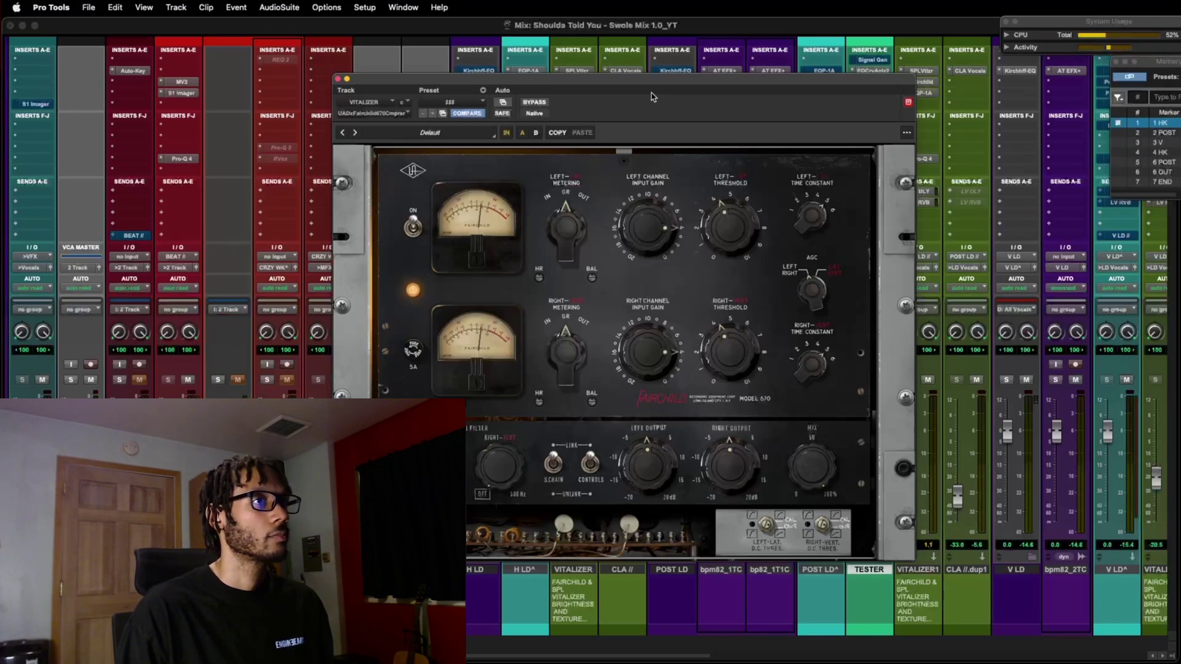
key("super+w")
Review the Pultec EQP-1A on the VITALIZER track and copy it to the TESTER track in place of the Yak Delay.
left_click(578, 95)
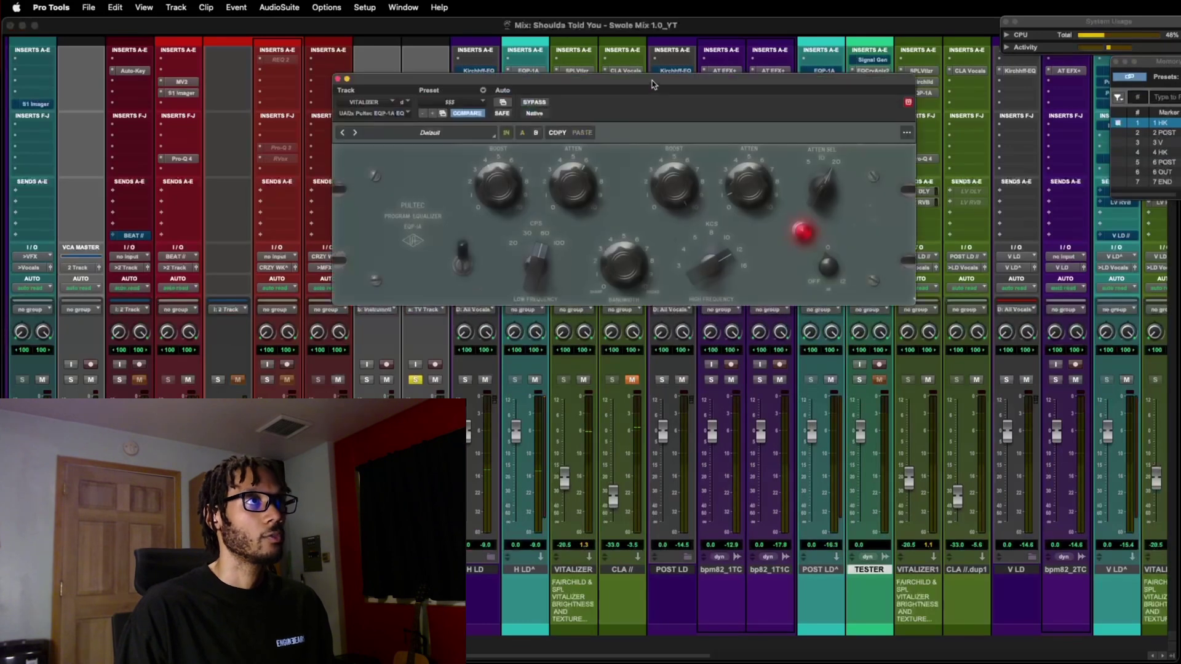
left_click_drag(654, 84, 641, 100)
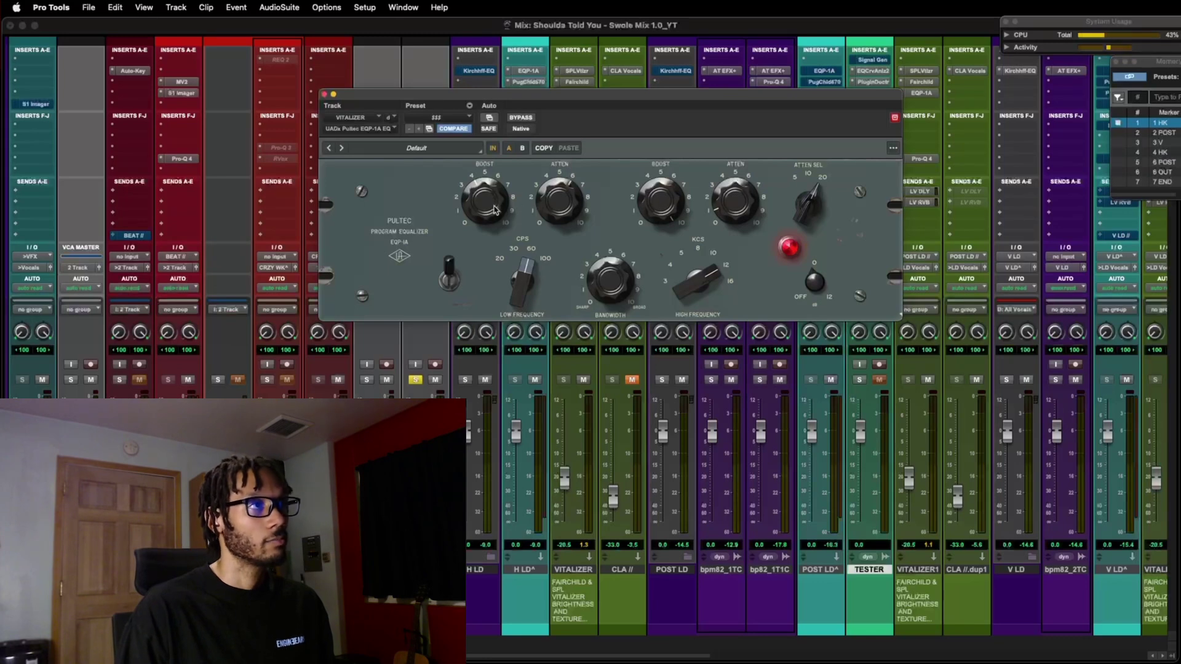
key("super+w")
left_click_drag(569, 95, 862, 111)
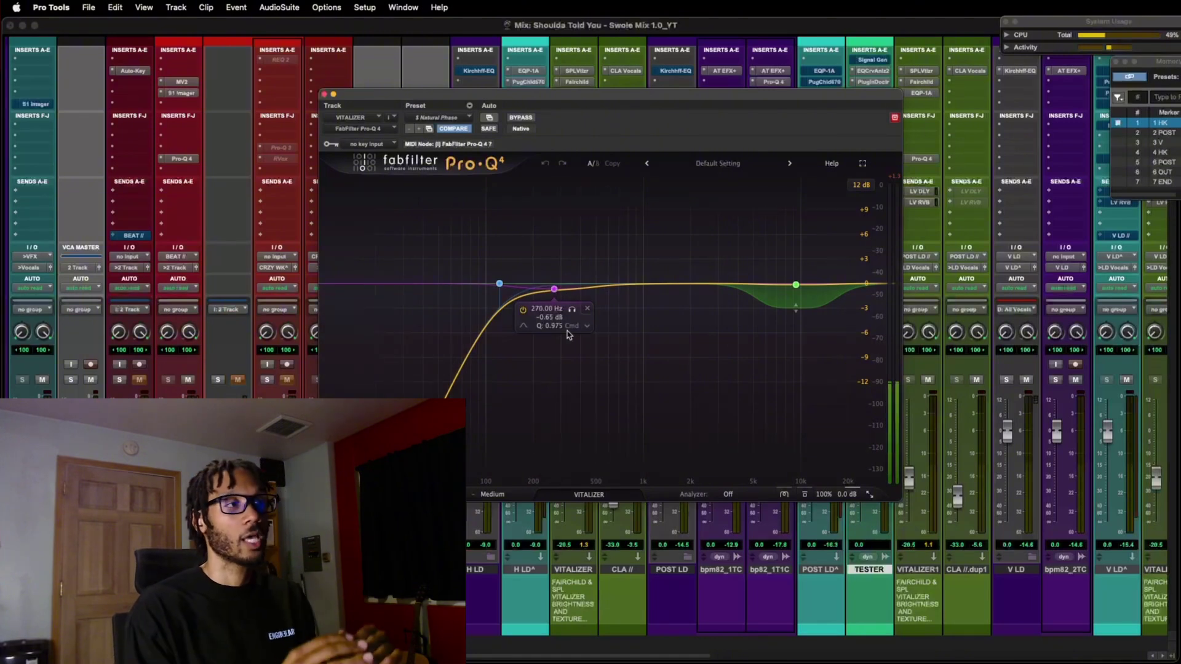
Examine the low-mid and high-frequency bands of the Pro-Q 4 on the VITALIZER track.
mouse_move(806, 301)
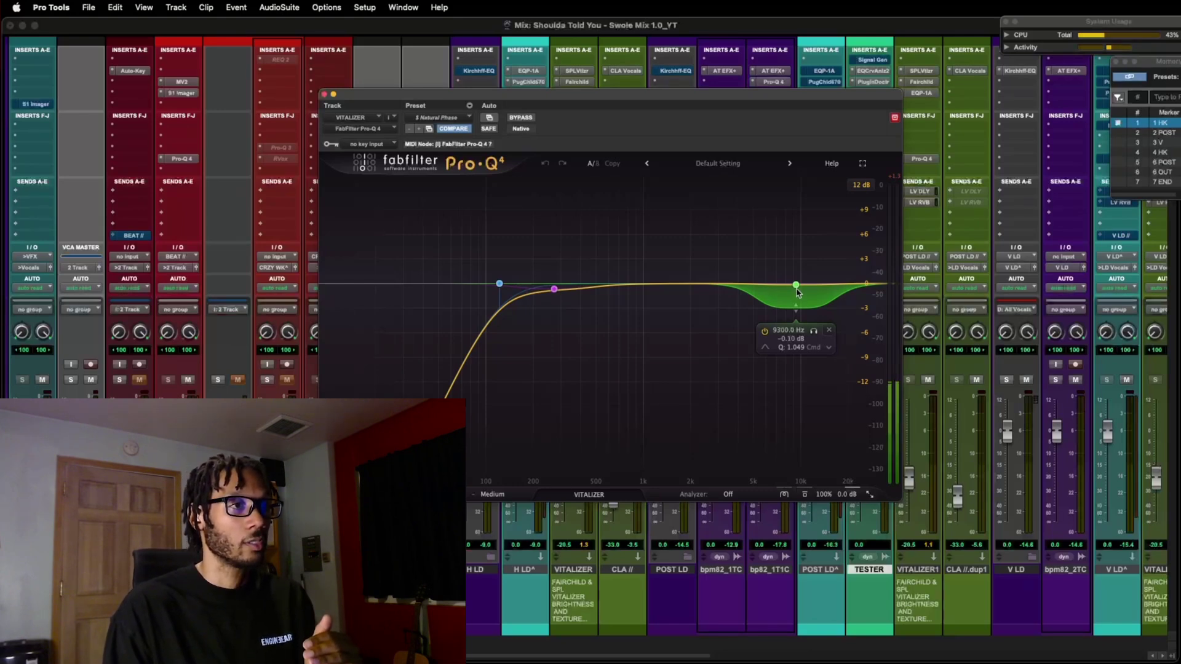
mouse_move(555, 293)
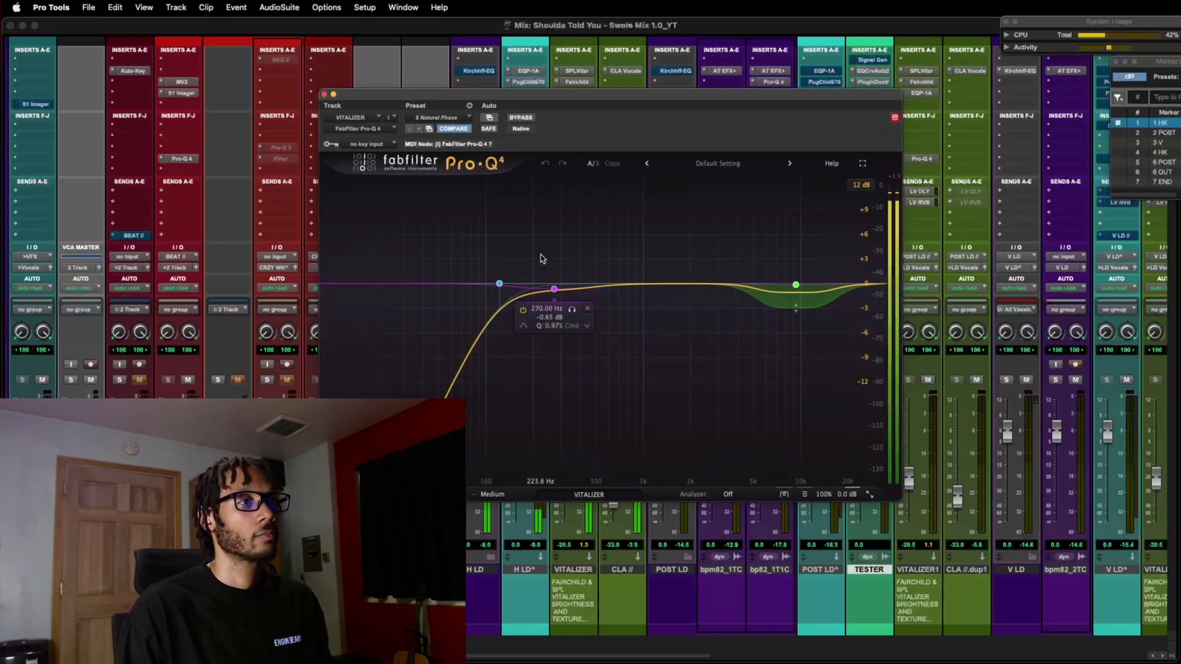
left_click(325, 94)
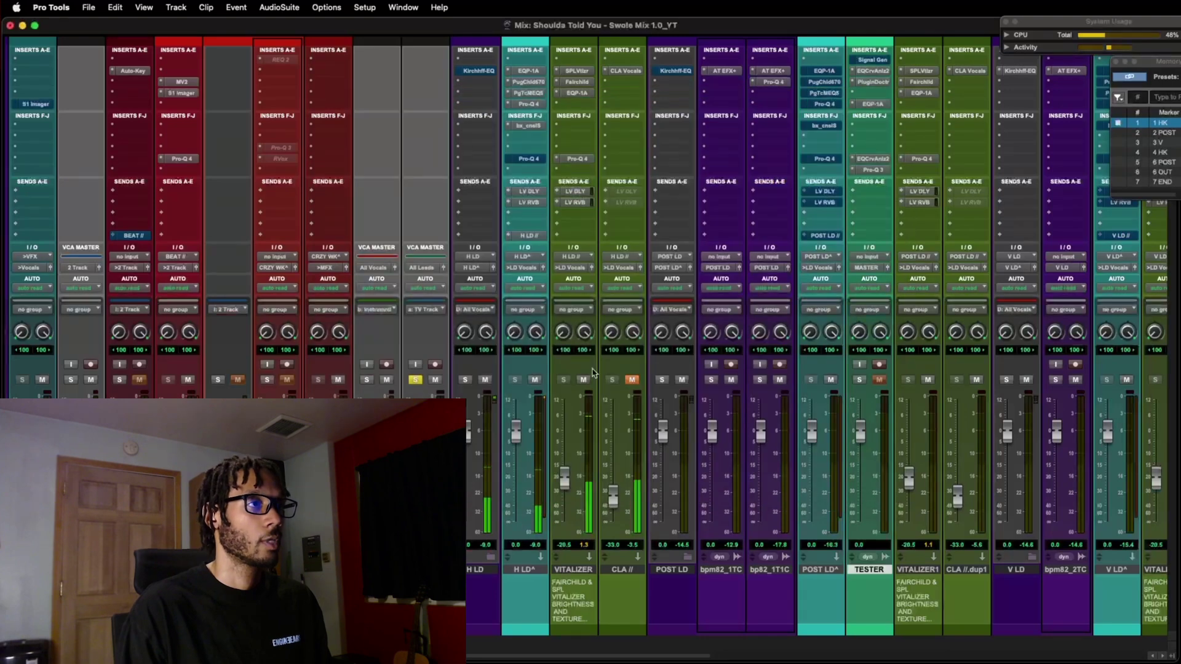
Check the levels of the VITALIZER track's LV DLY and LV RVB sends.
left_click(569, 192)
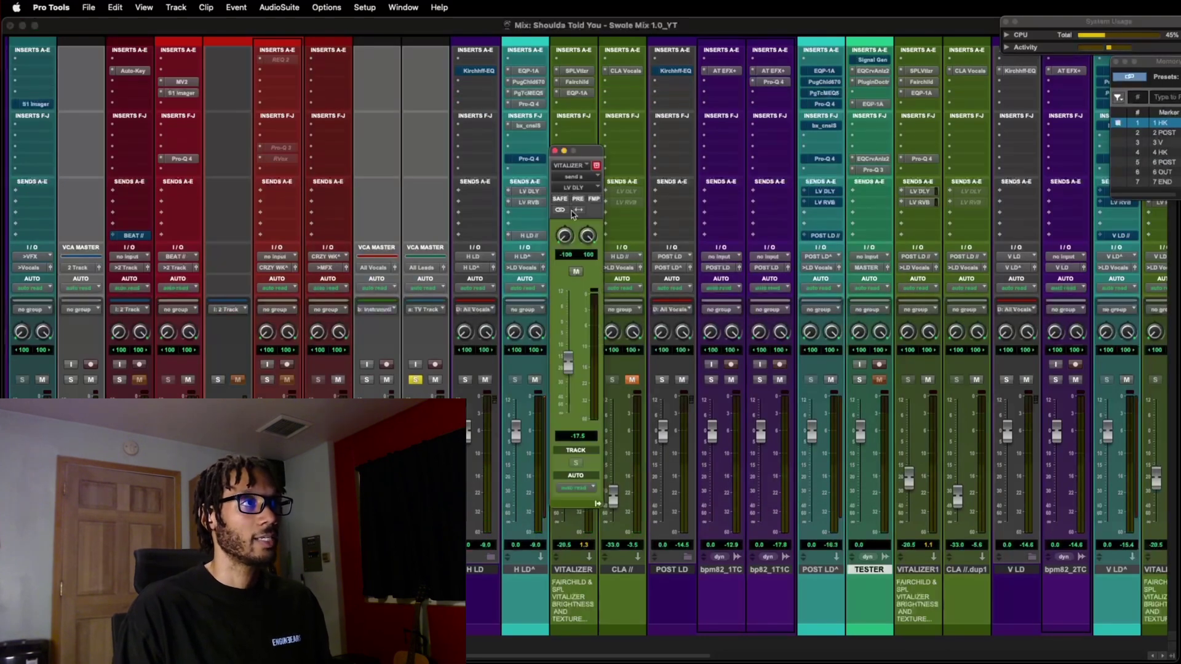
key("super+w")
left_click(575, 203)
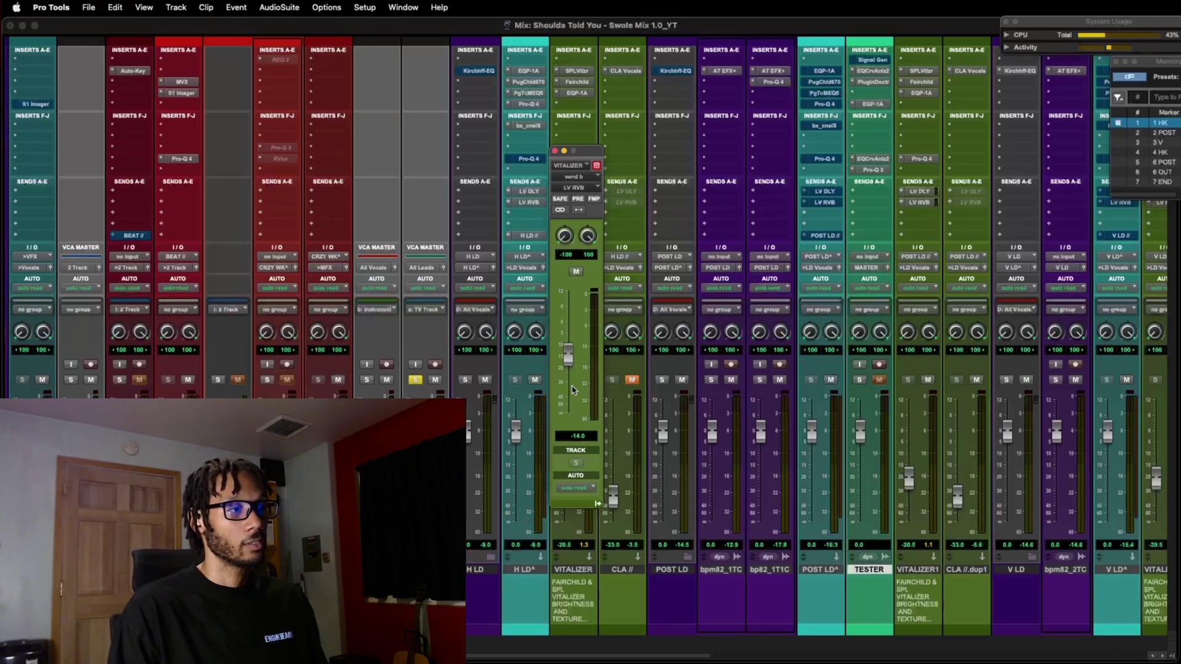
key("super+w")
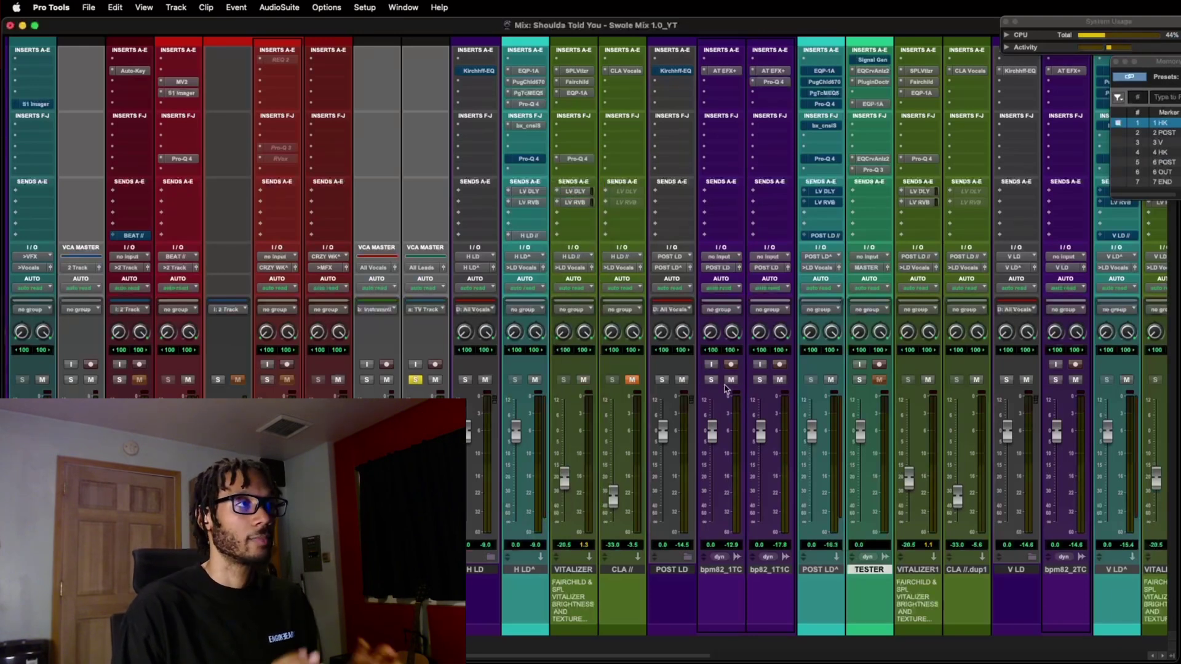
Examine the CLA Vocals plug-in's compression and bass settings on the CLA // track.
scroll(726, 387, "right", 2)
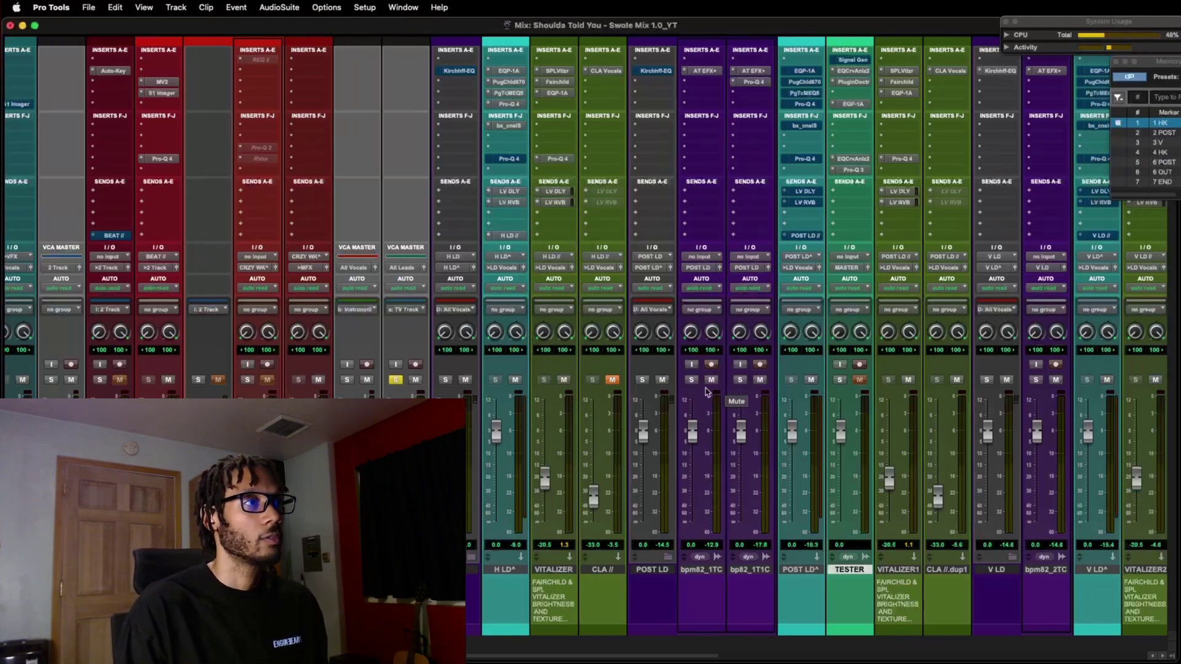
left_click(607, 72)
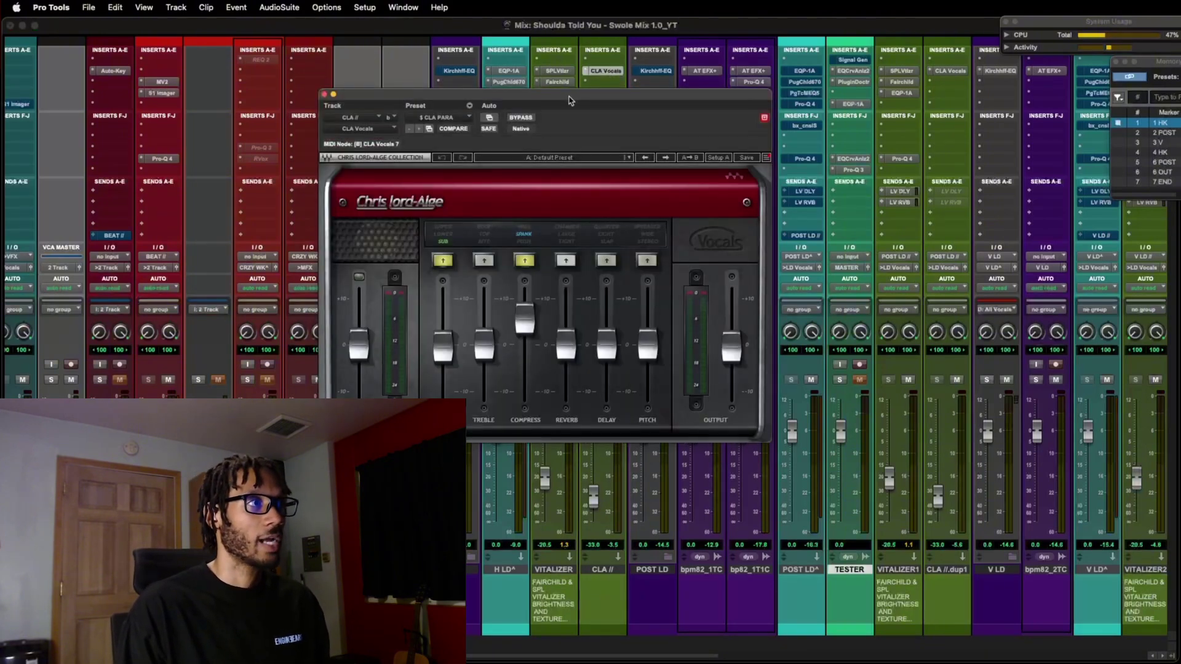
left_click_drag(569, 100, 888, 100)
scroll(556, 216, "right", 5)
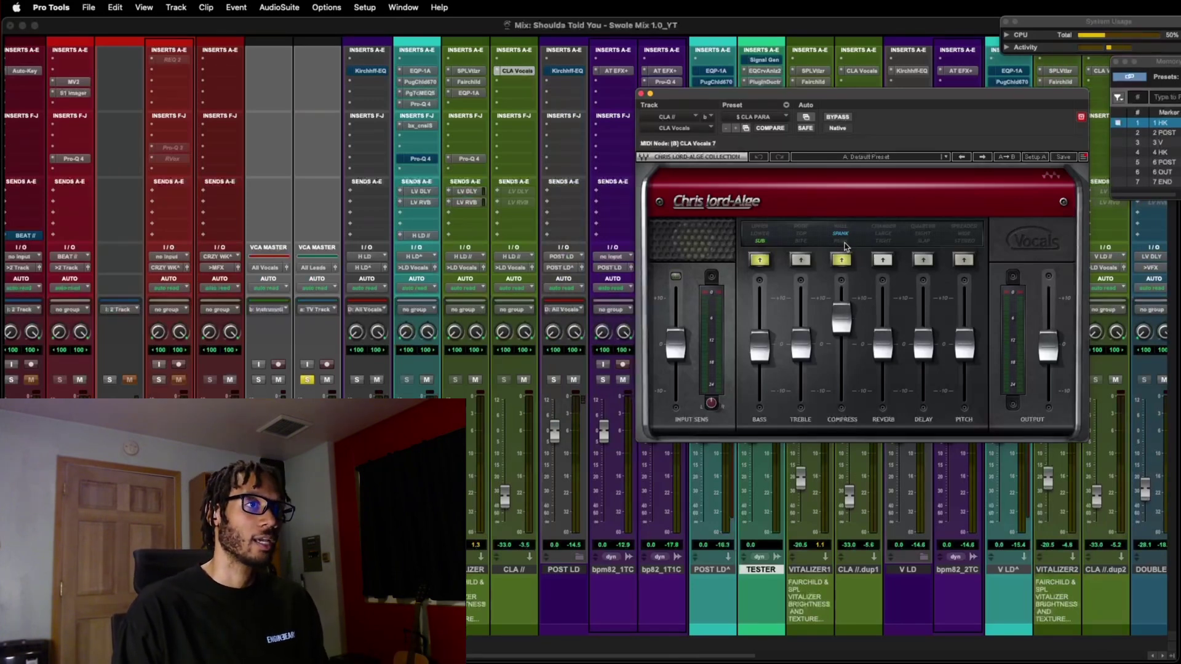
left_click(844, 329)
left_click(758, 335)
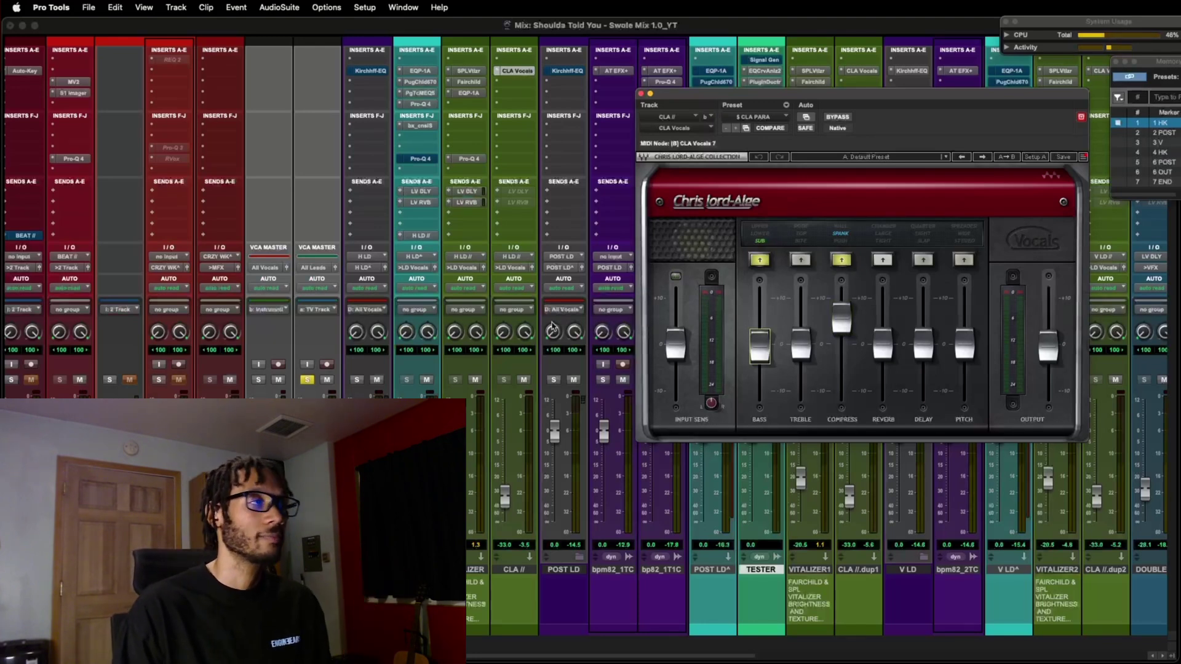
Audition the CLA // track muted and unmuted during playback, leaving it unmuted.
left_click(525, 380)
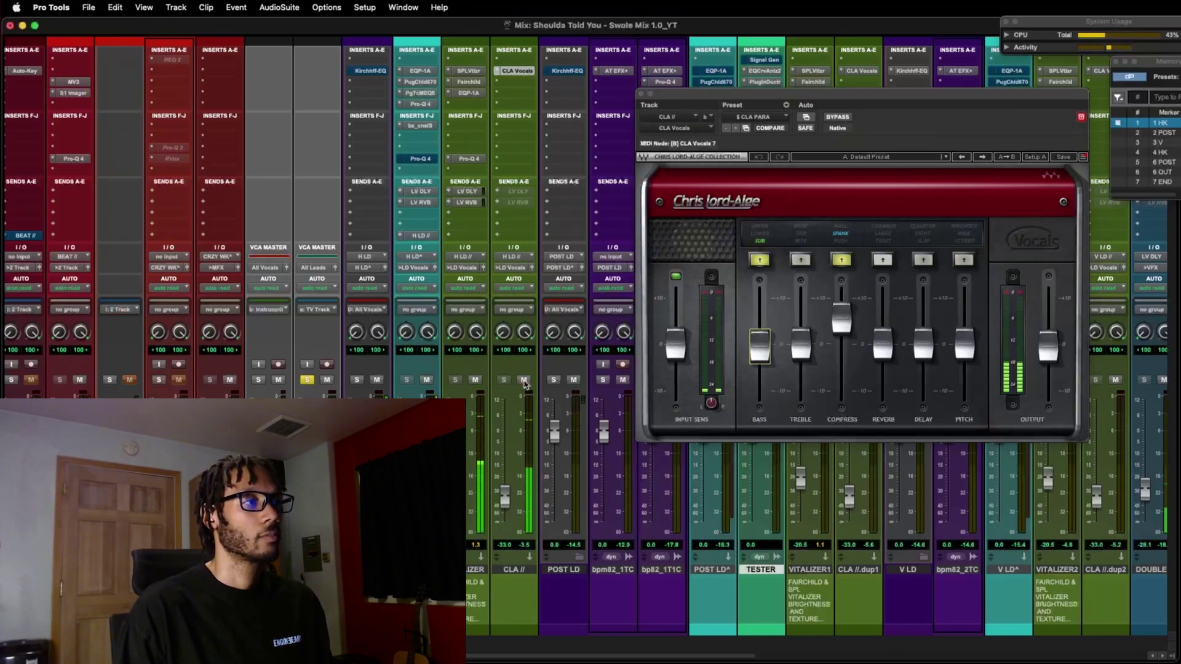
left_click(524, 381)
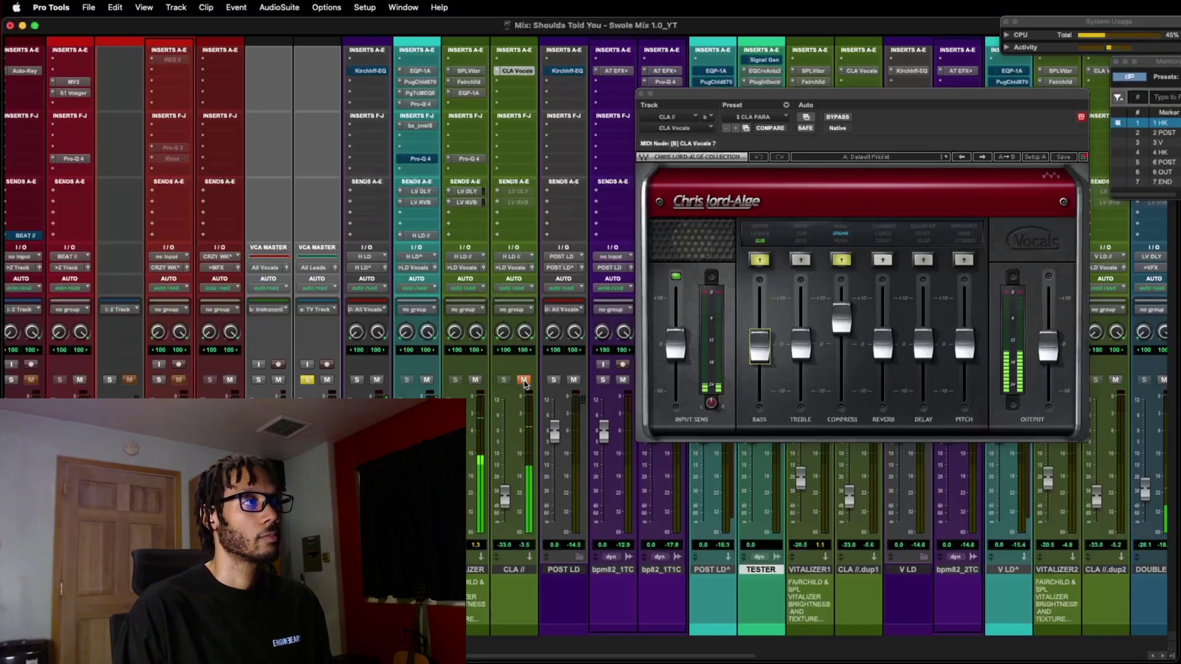
left_click(524, 381)
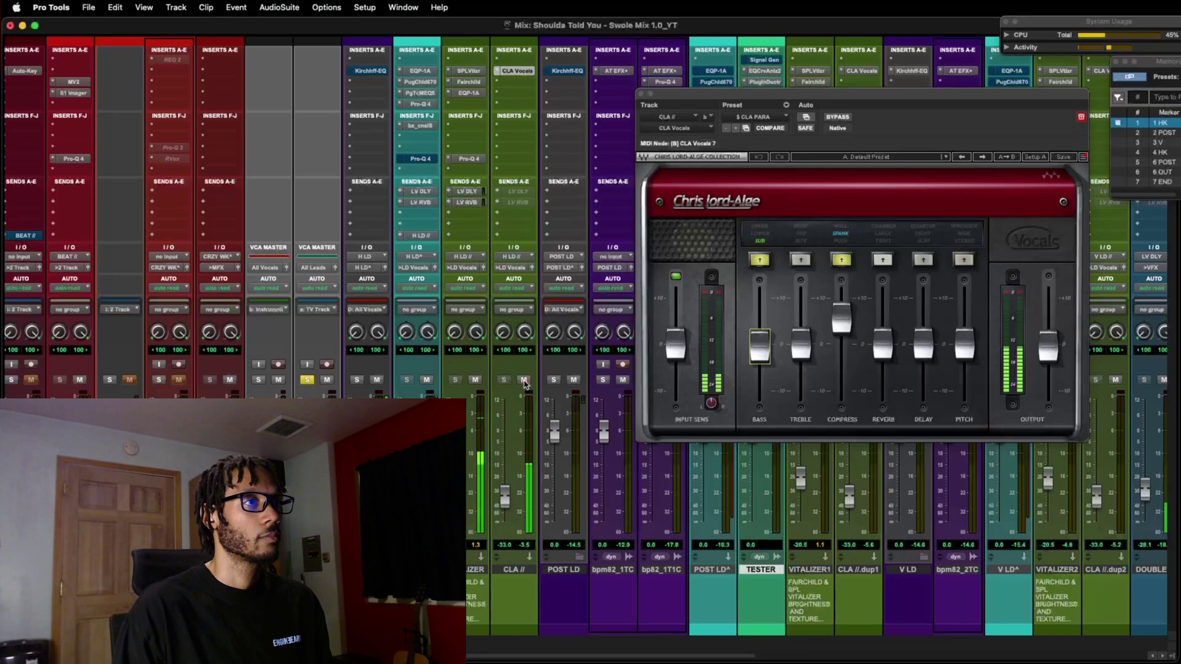
key("space")
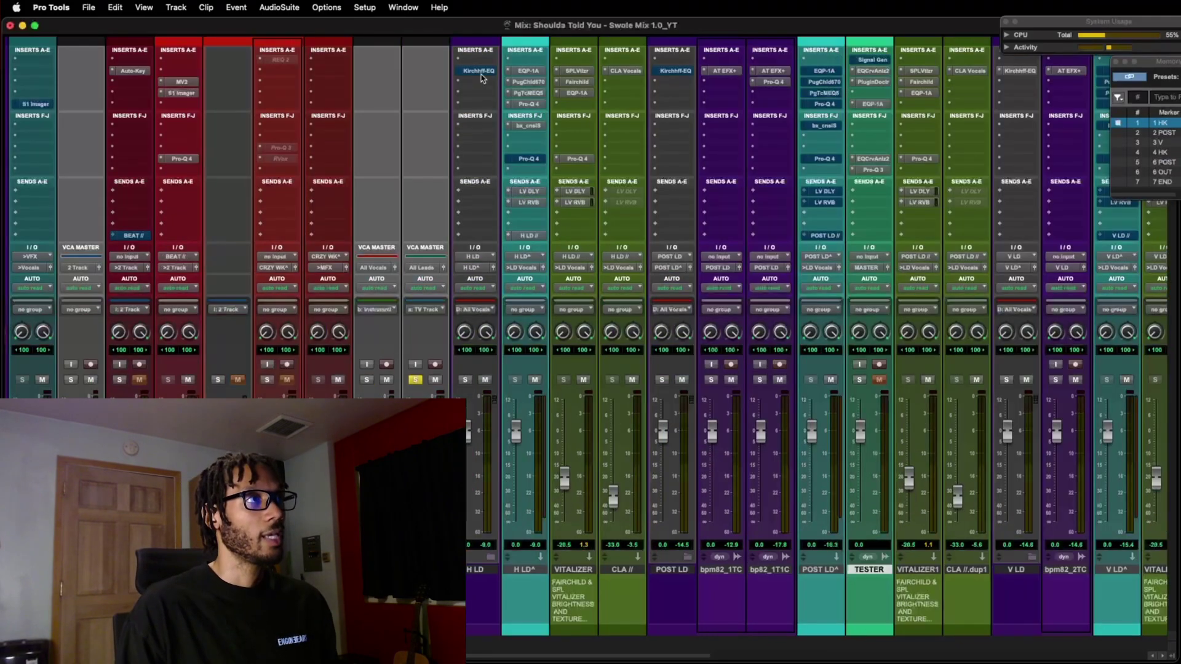
Review the low cut and high-frequency notch of the Kirchhoff-EQ on the H LD track, comparing the plug-in bypassed and active.
left_click(480, 72)
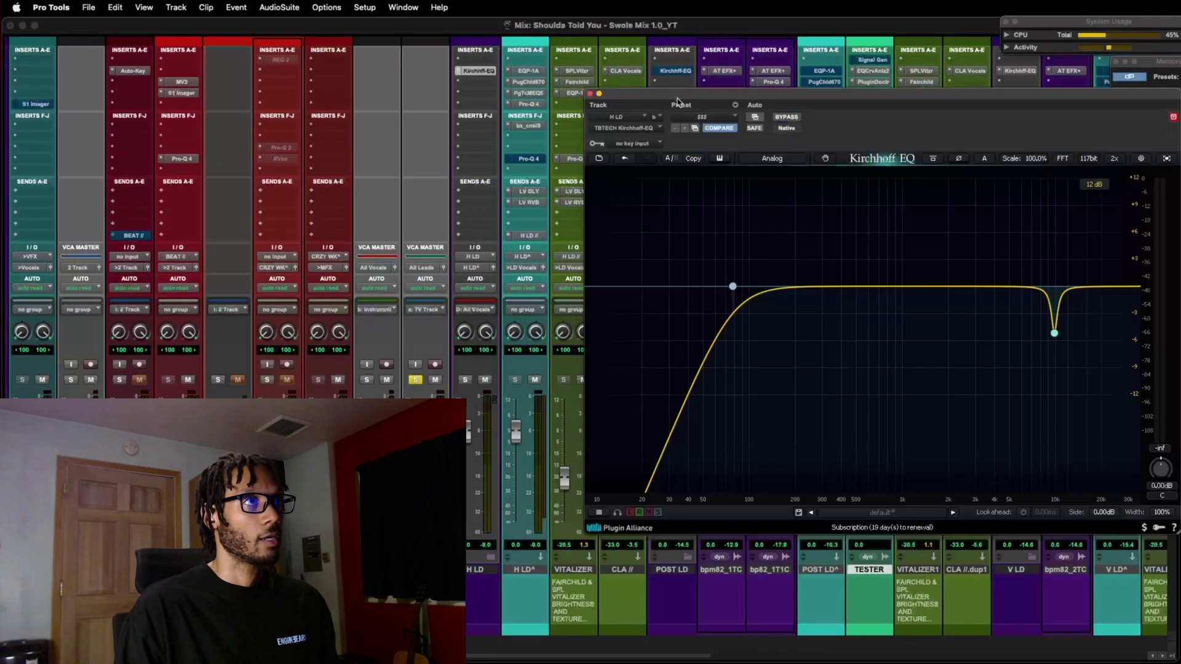
left_click_drag(678, 98, 435, 91)
key("super+w")
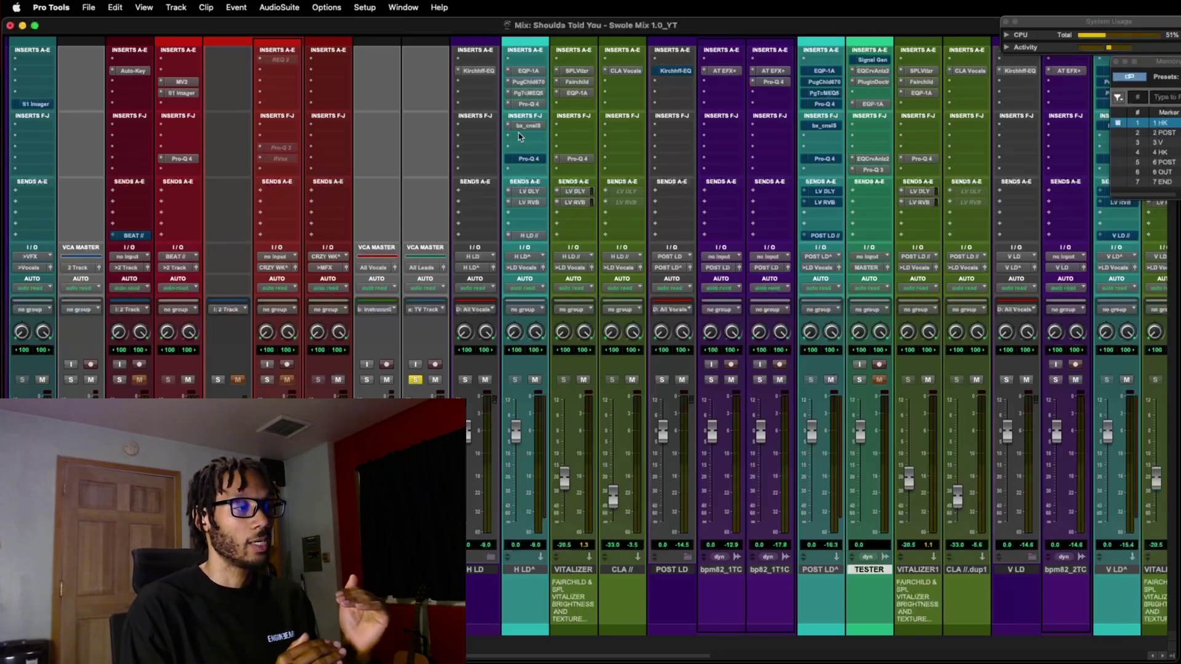
left_click(478, 70)
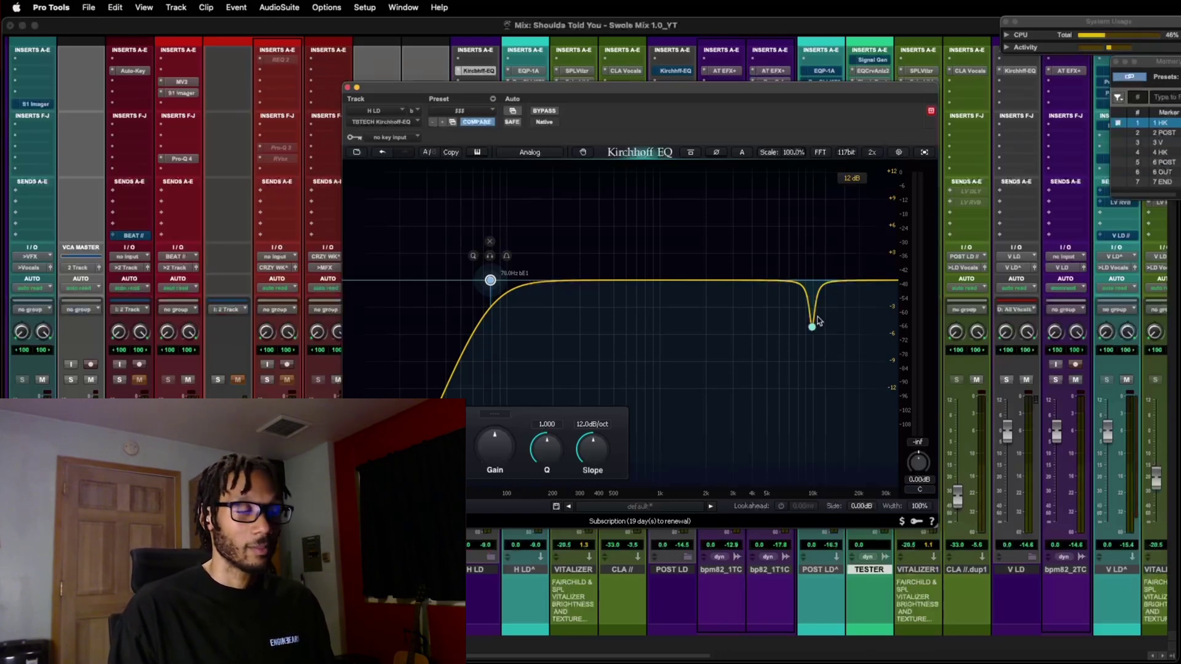
left_click(545, 111)
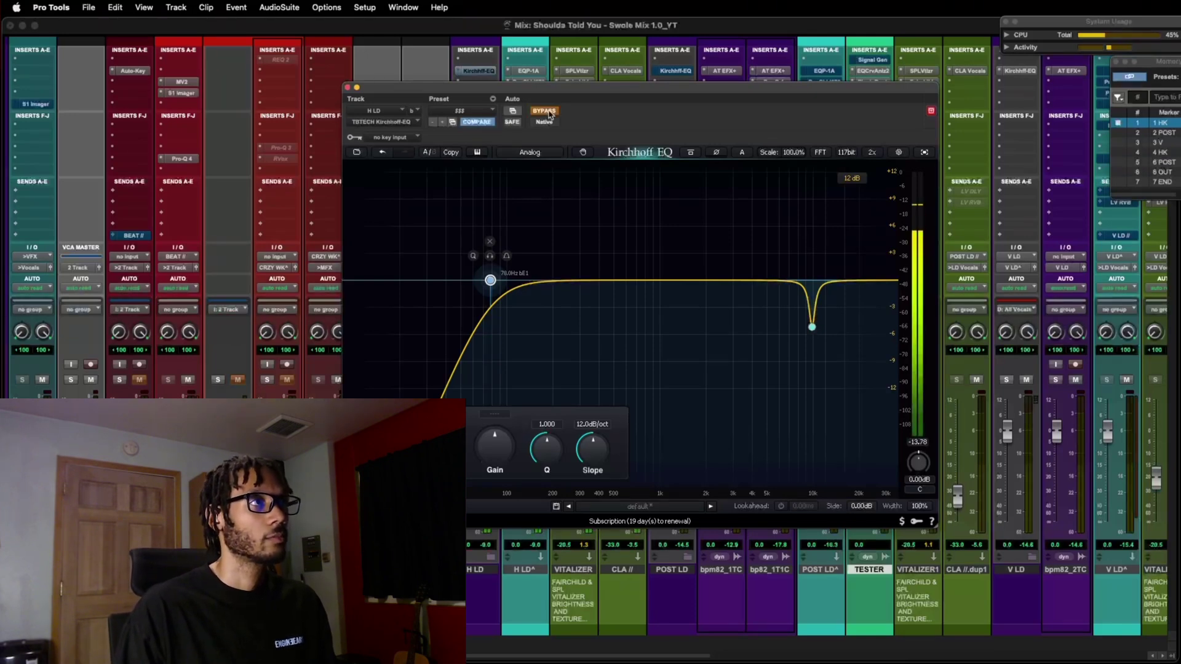
left_click(544, 112)
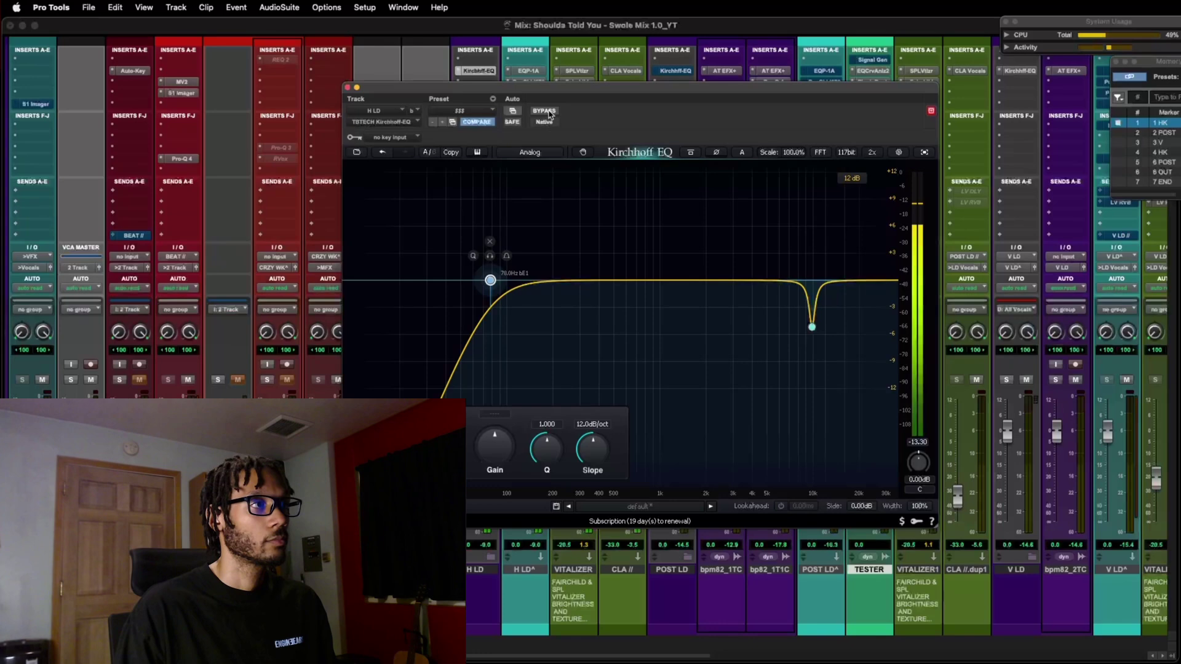
left_click(545, 112)
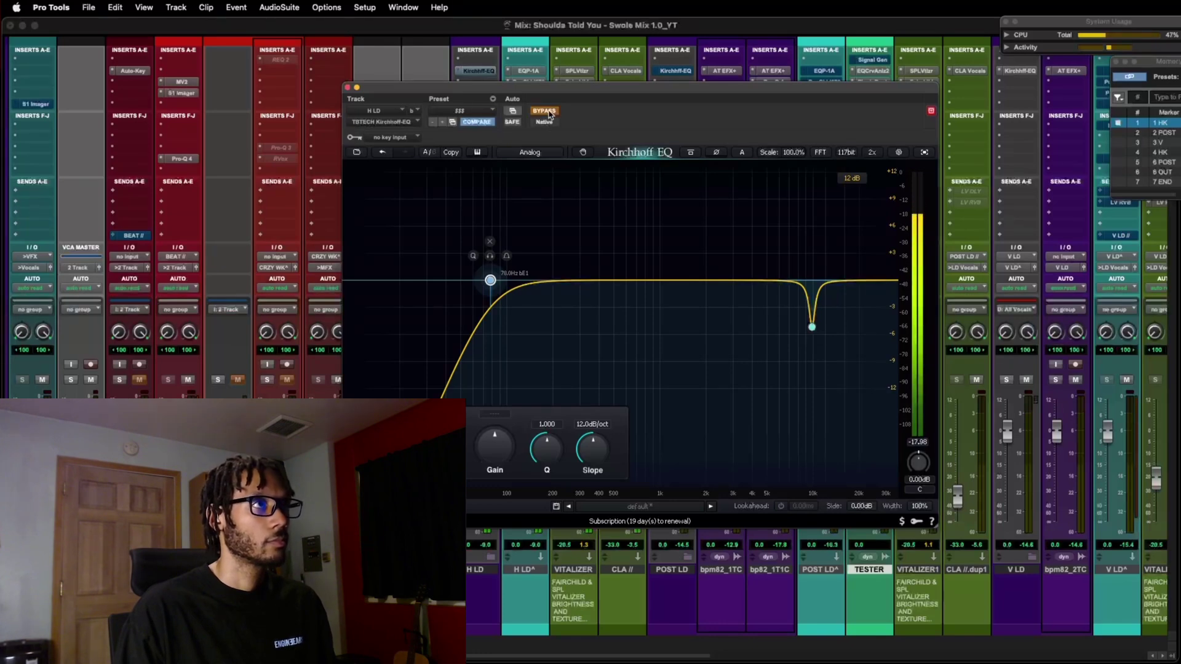
left_click(544, 111)
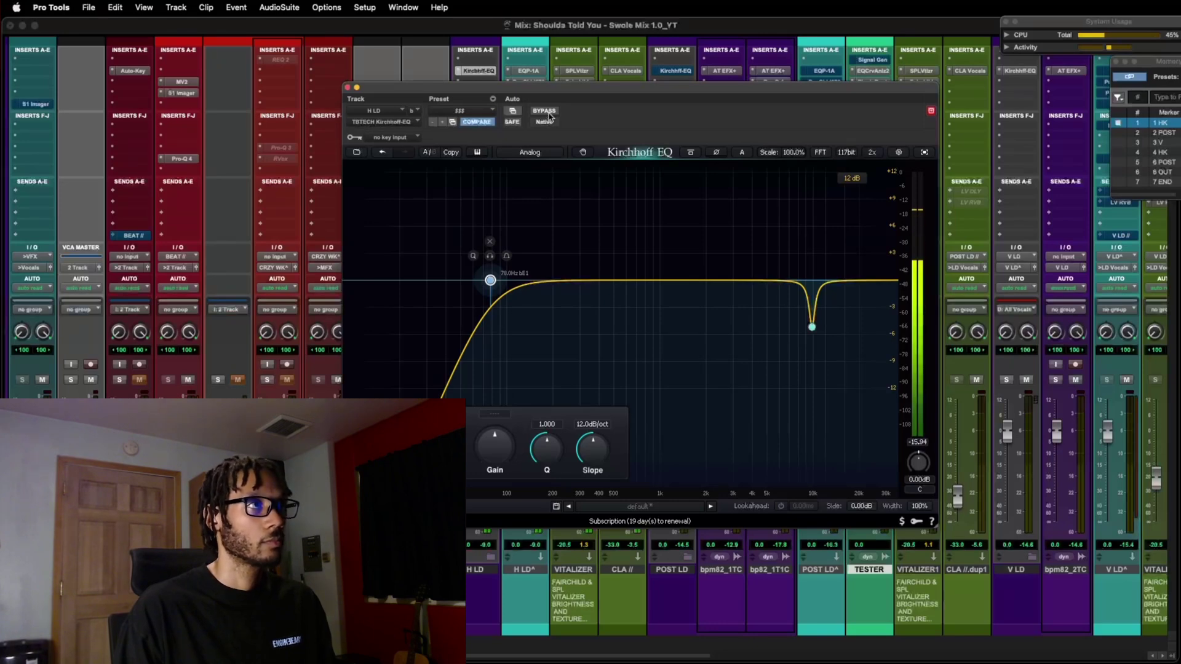
left_click(812, 327)
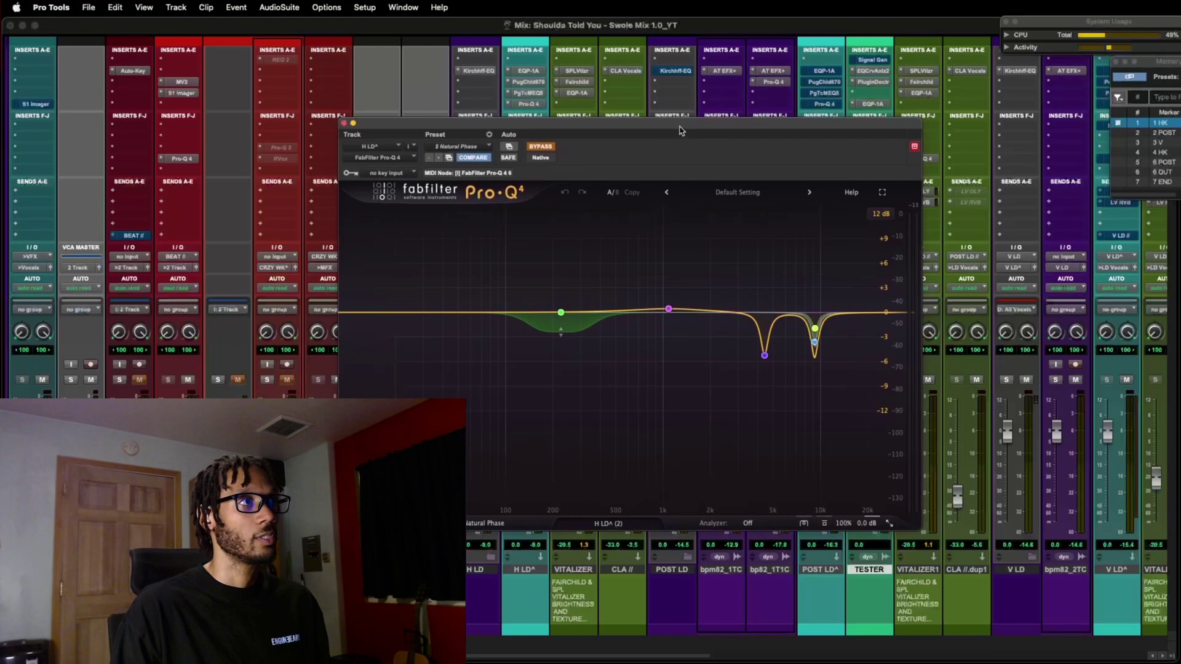
Compare the Pro-Q 4 on the H LD^ track bypassed and active during playback, leaving it active.
left_click_drag(681, 127, 679, 163)
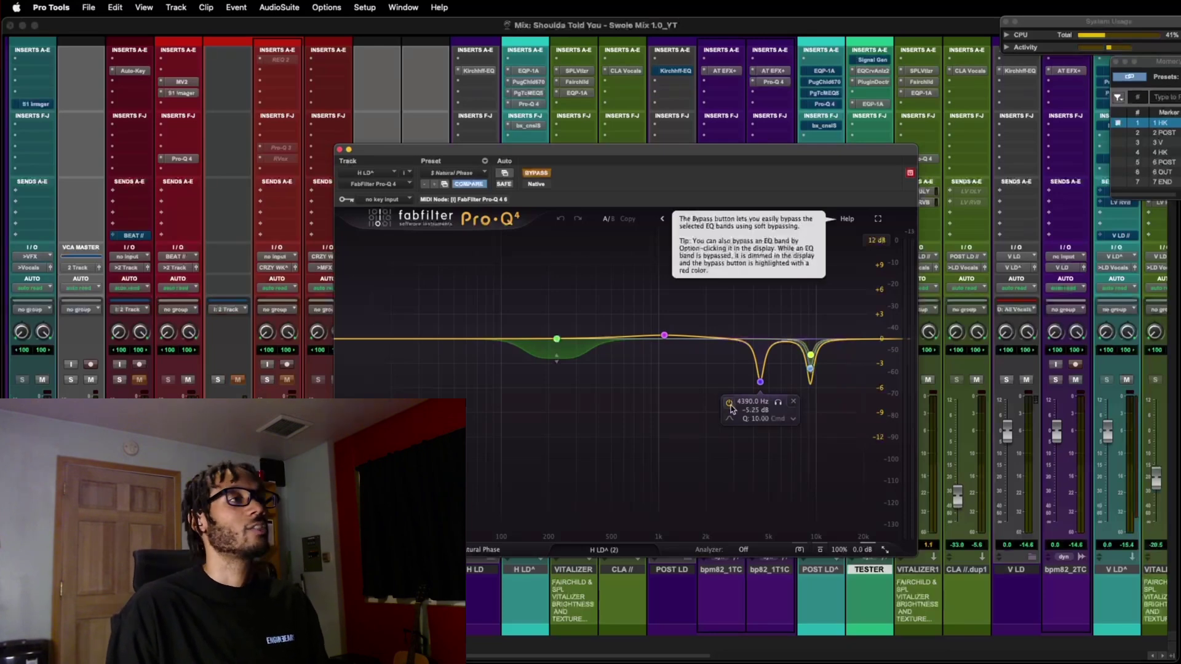
left_click(542, 140)
left_click(487, 176)
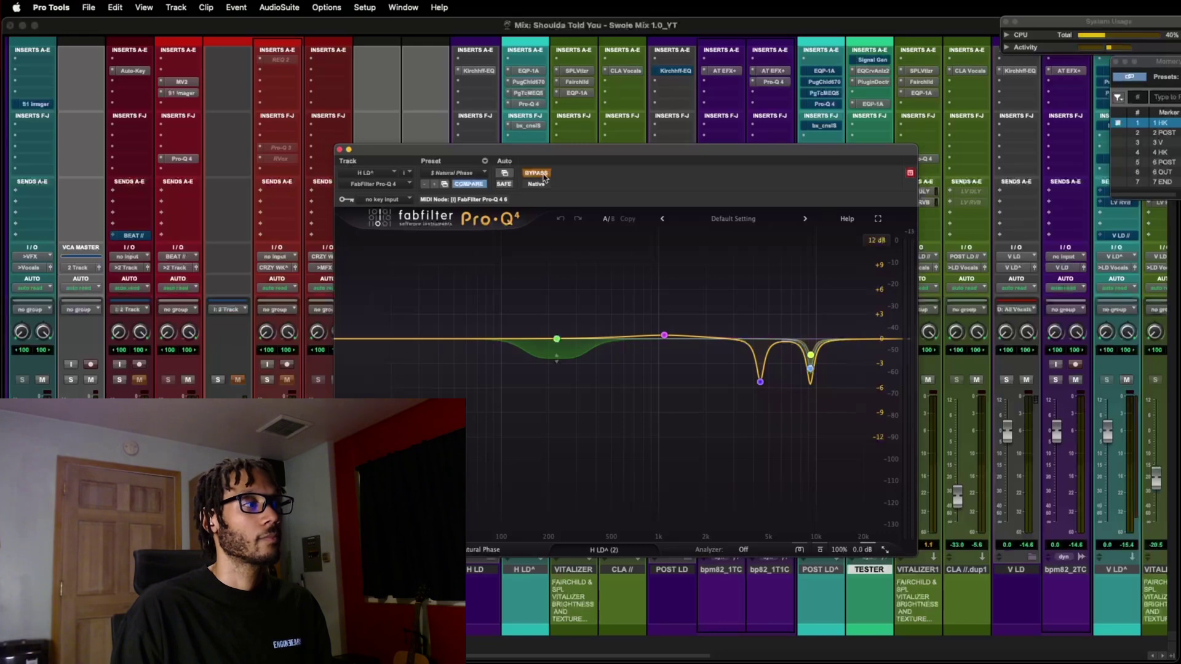
left_click(544, 175)
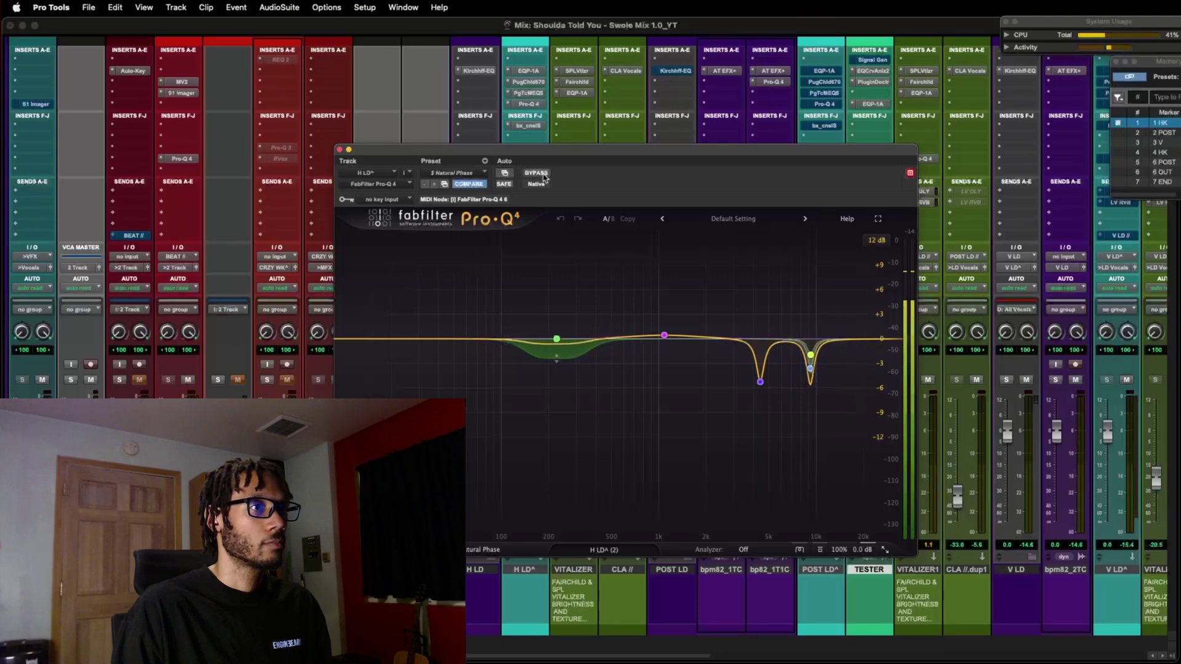
left_click(544, 175)
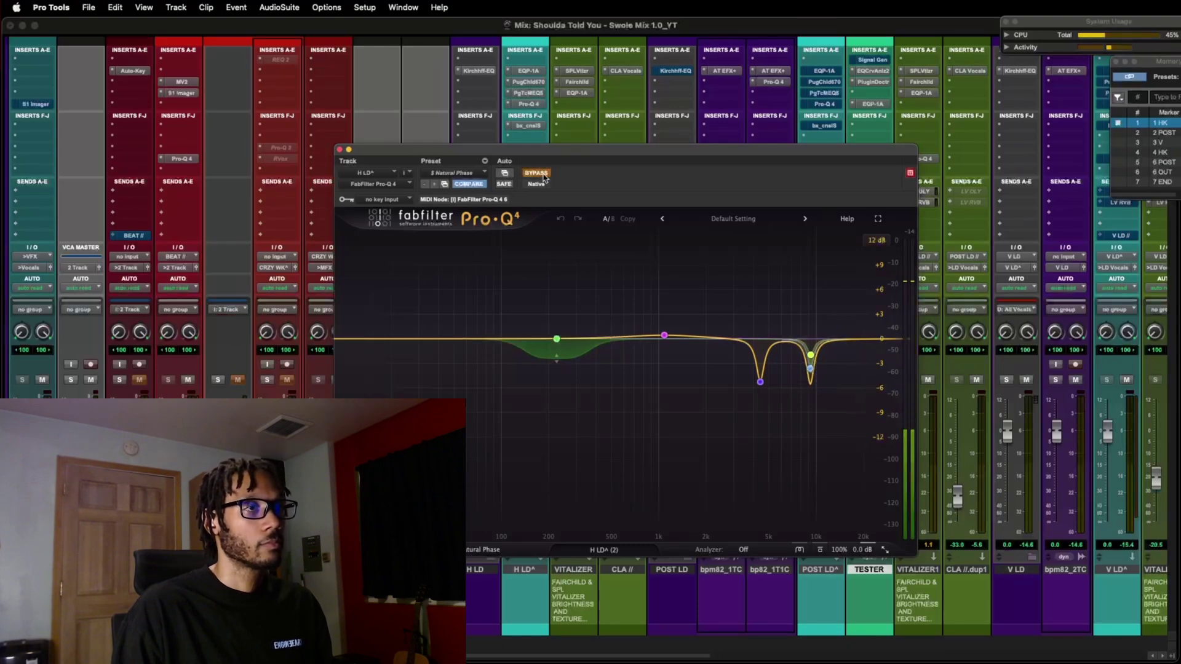
left_click(543, 176)
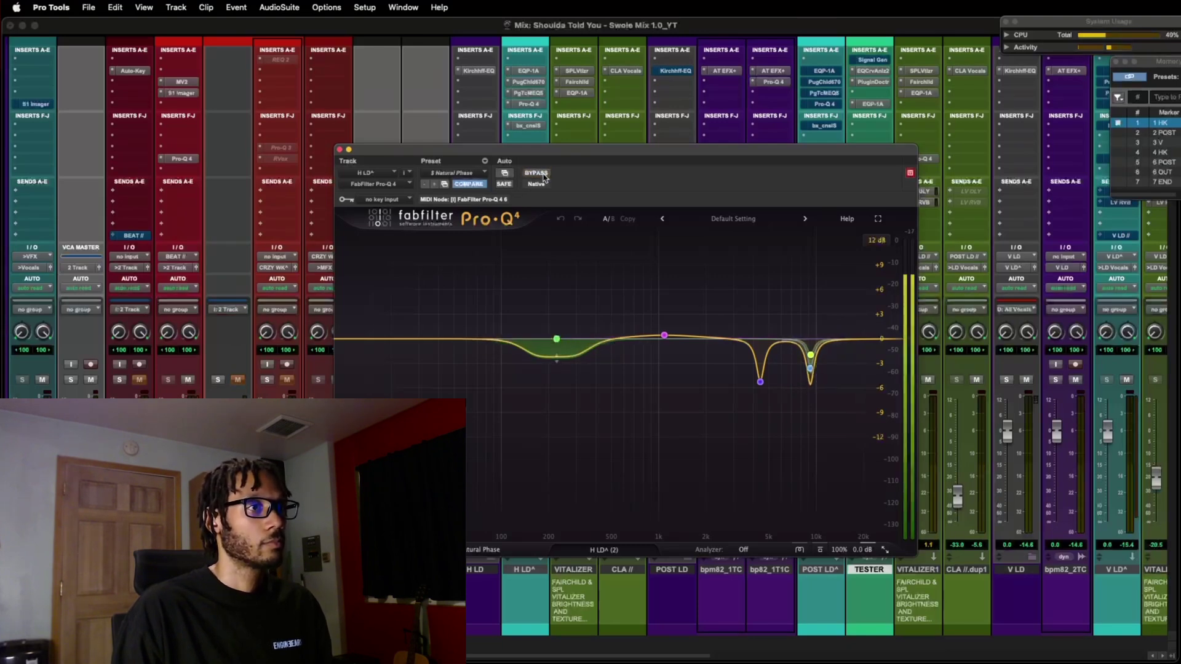
Solo-listen to the 4390 Hz and 9170 Hz bands of the Pro-Q 4 on the H LD^ track.
left_click(761, 381)
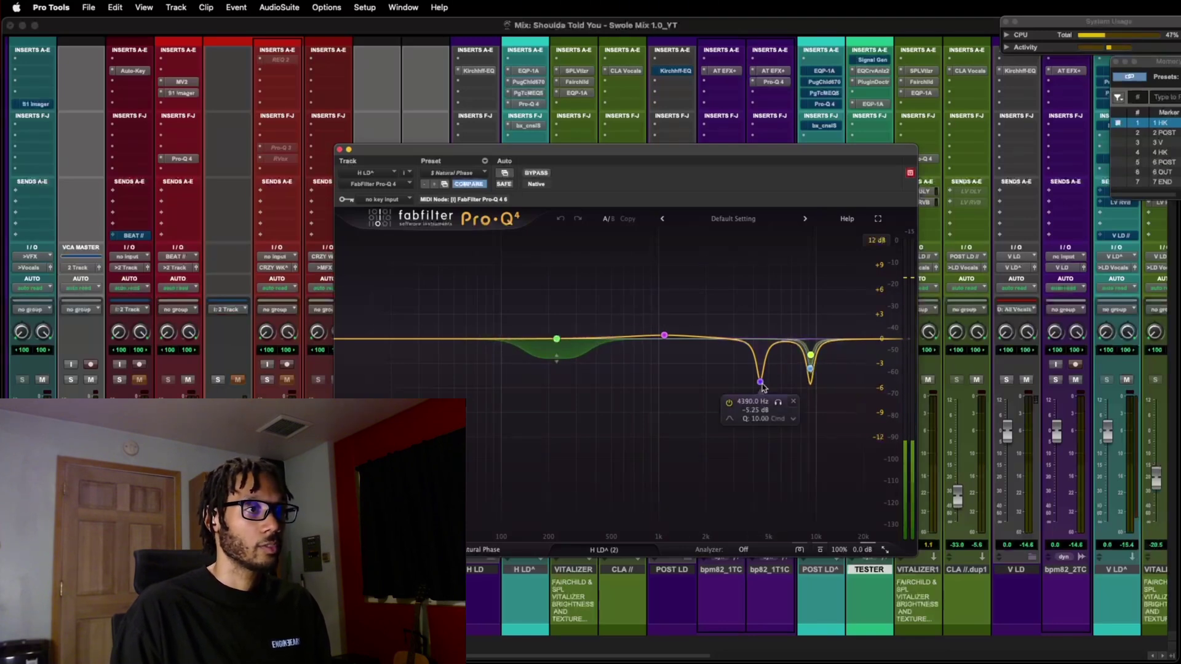
left_click(779, 402)
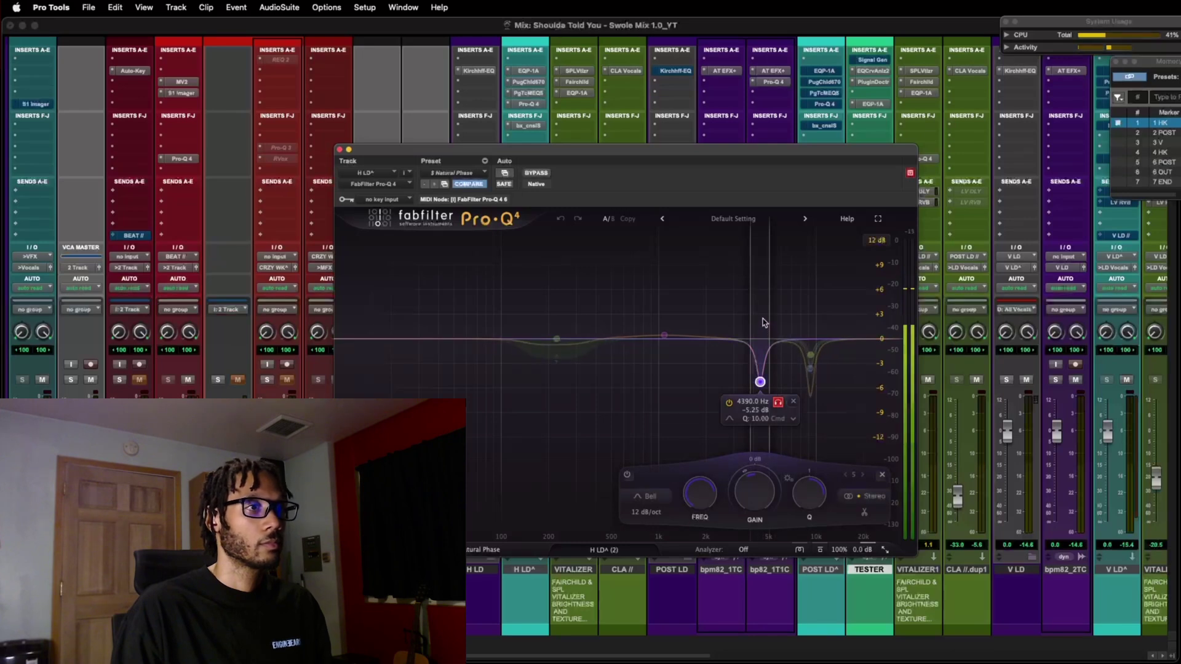
left_click_drag(764, 321, 765, 323)
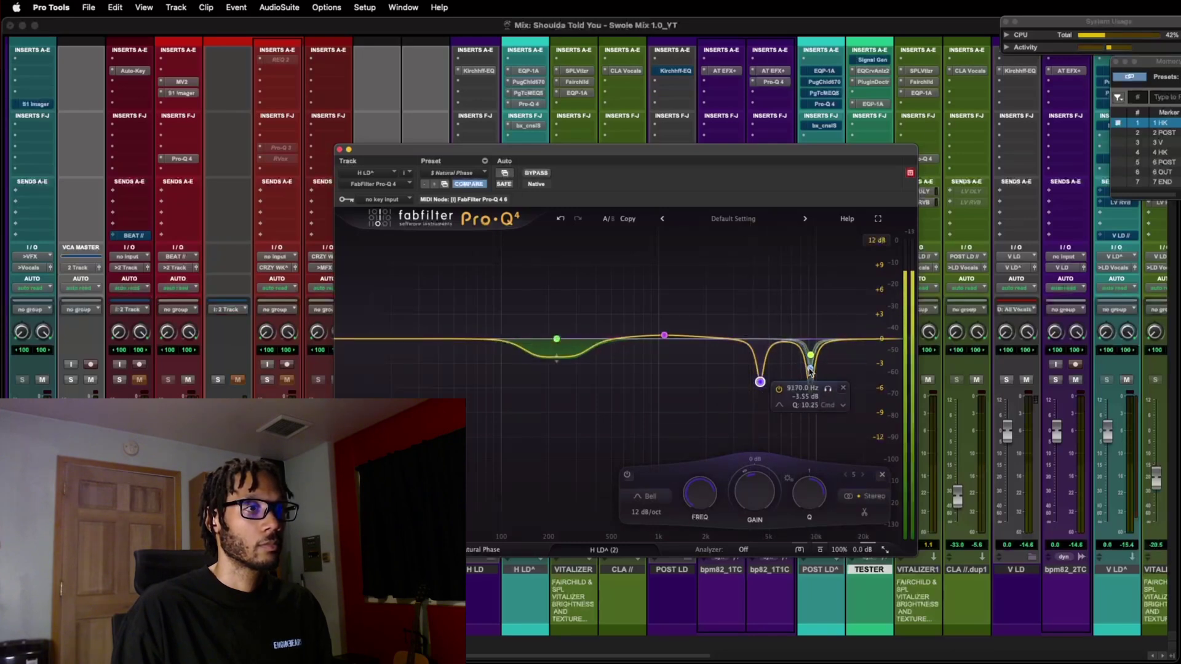
left_click(811, 369)
left_click_drag(829, 390, 810, 288)
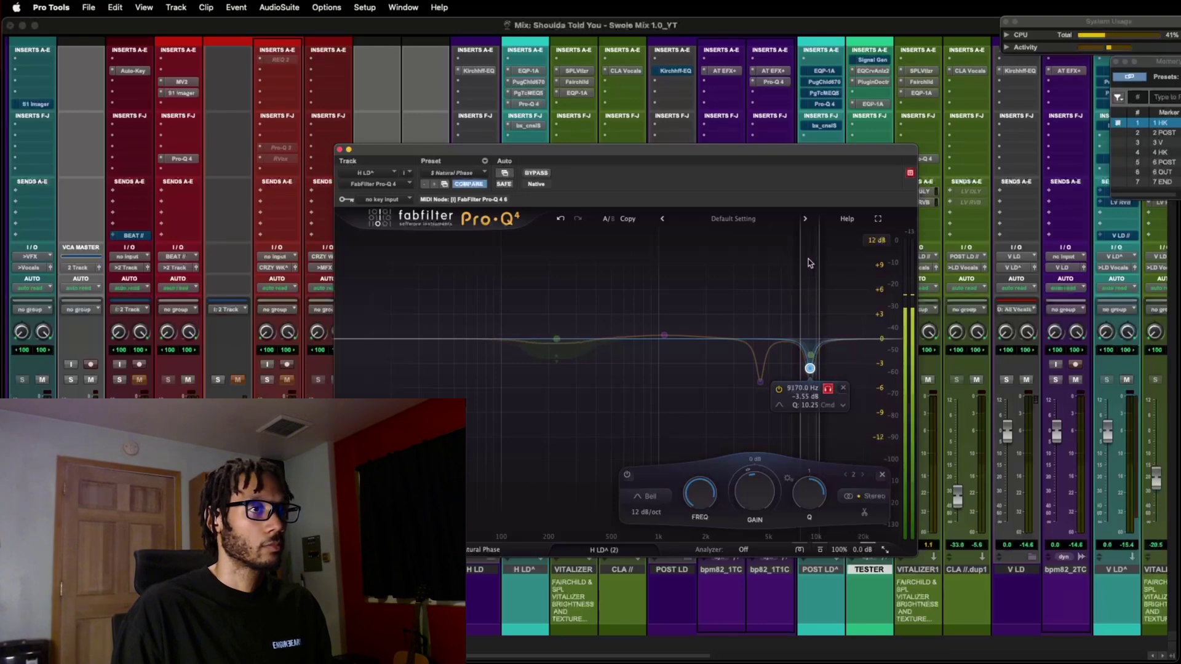
left_click_drag(810, 264, 810, 265)
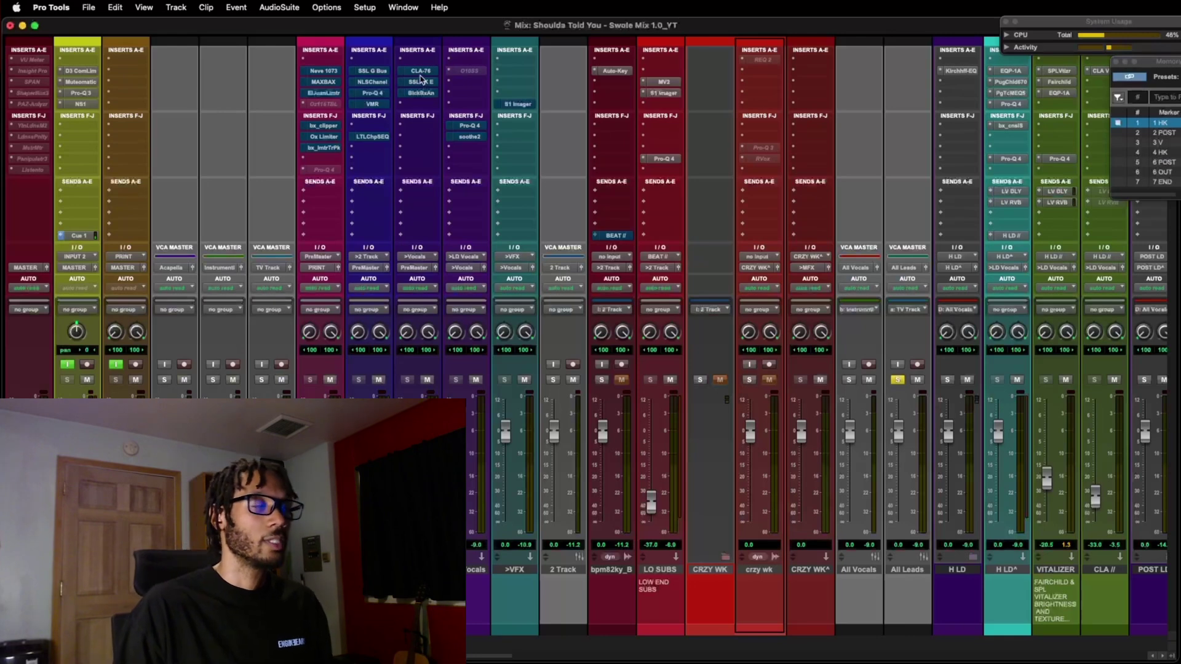
Compare the CLA-76 on the >Vocals track bypassed and active during playback, leaving it active.
left_click(421, 71)
left_click_drag(506, 154, 632, 122)
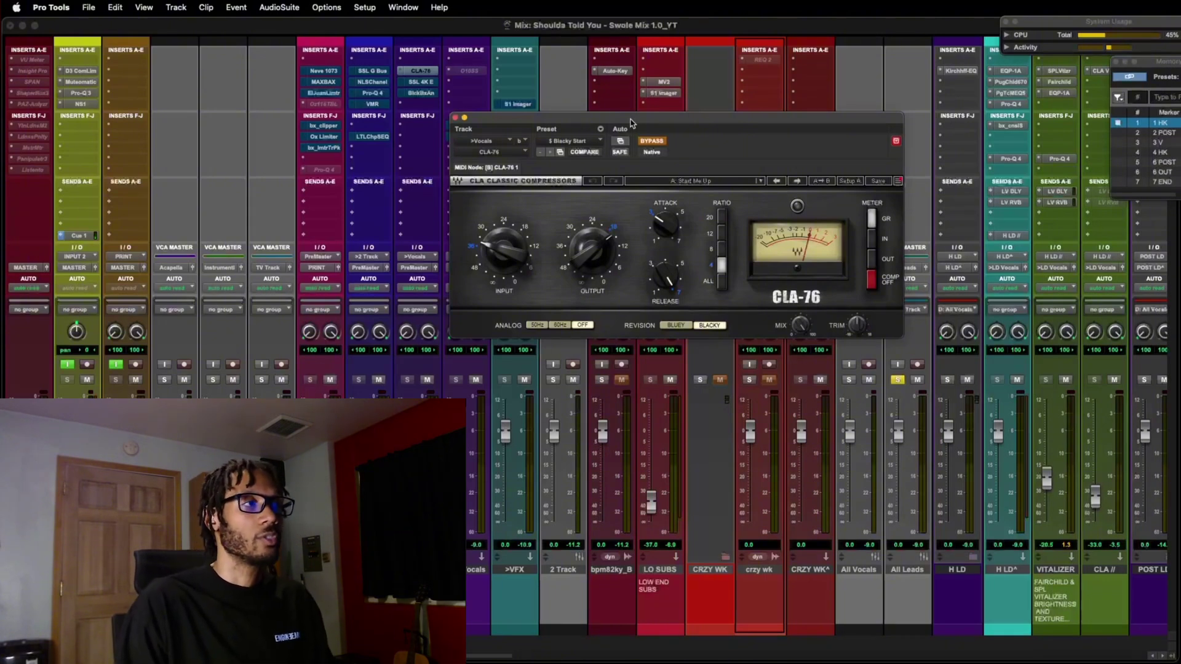
left_click_drag(632, 122, 623, 131)
key("space")
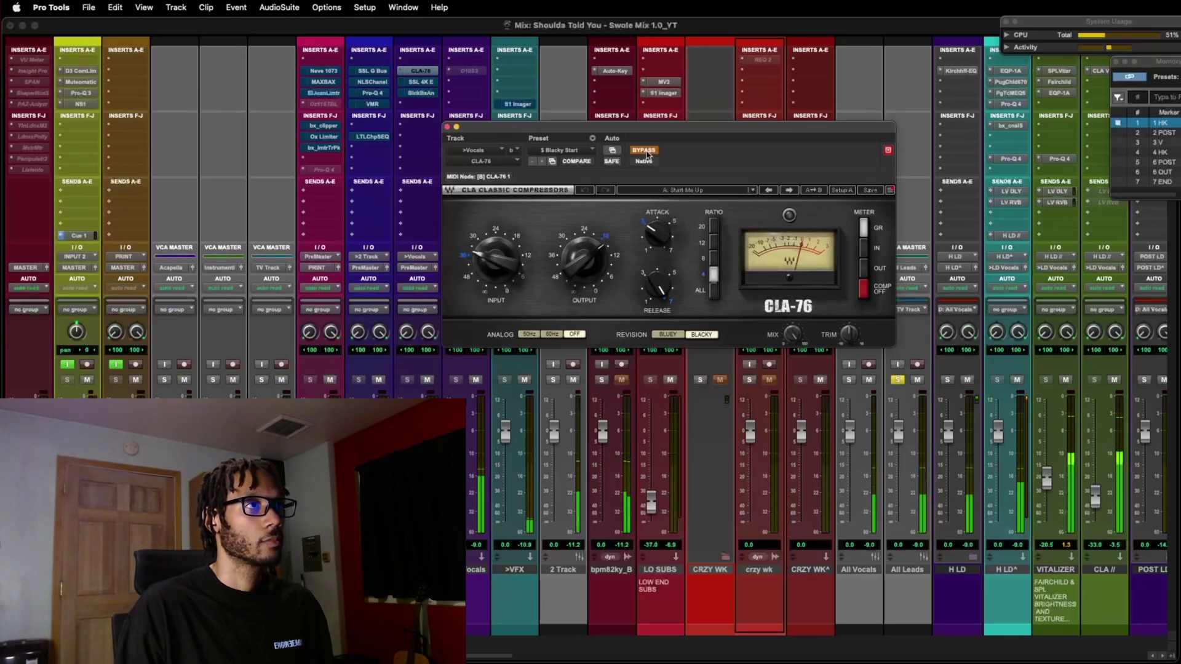
left_click(646, 153)
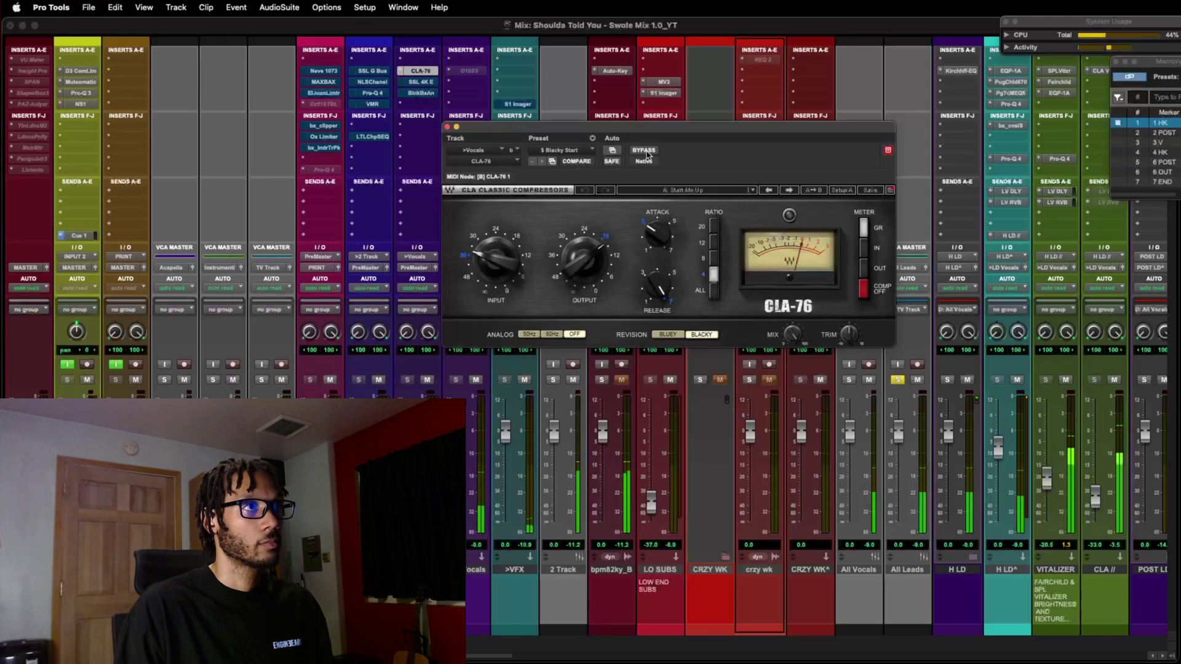
left_click(646, 153)
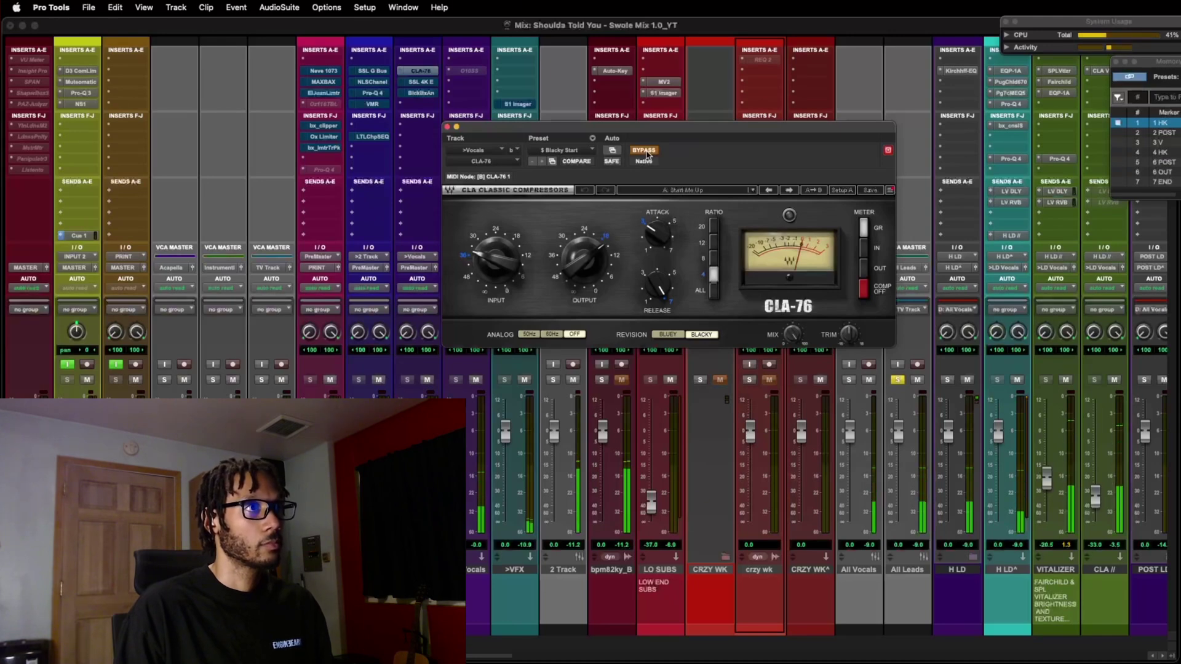
left_click(646, 153)
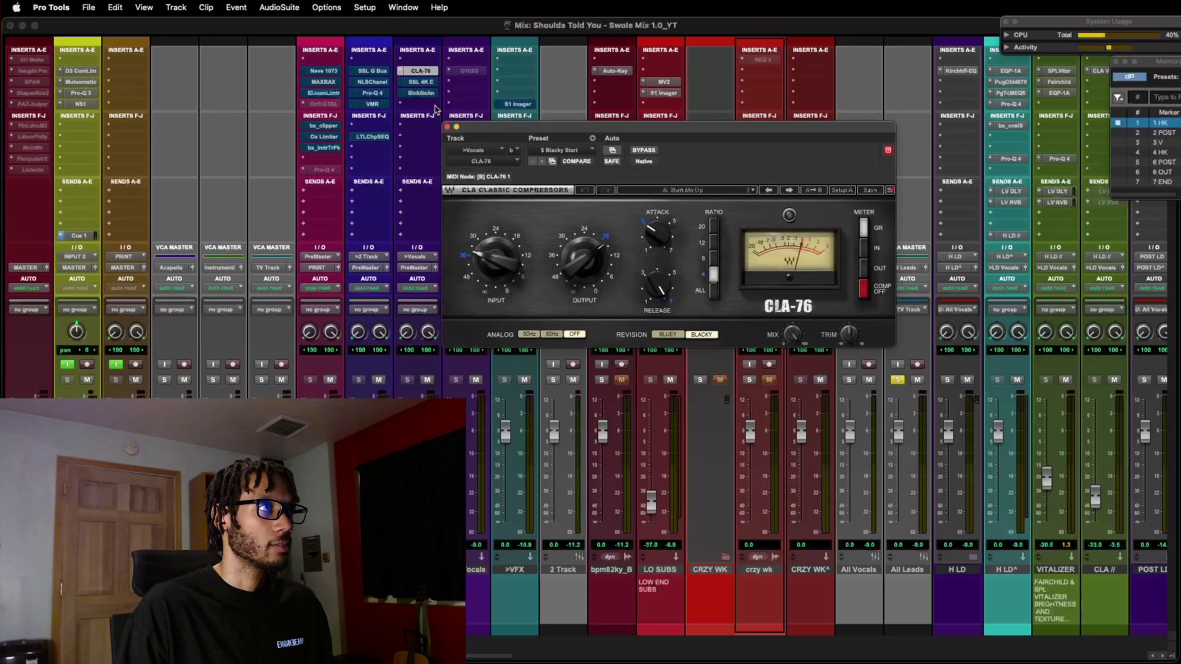
Compare the SSL 4K E on the >Vocals track bypassed and active, leaving it active.
left_click(421, 82)
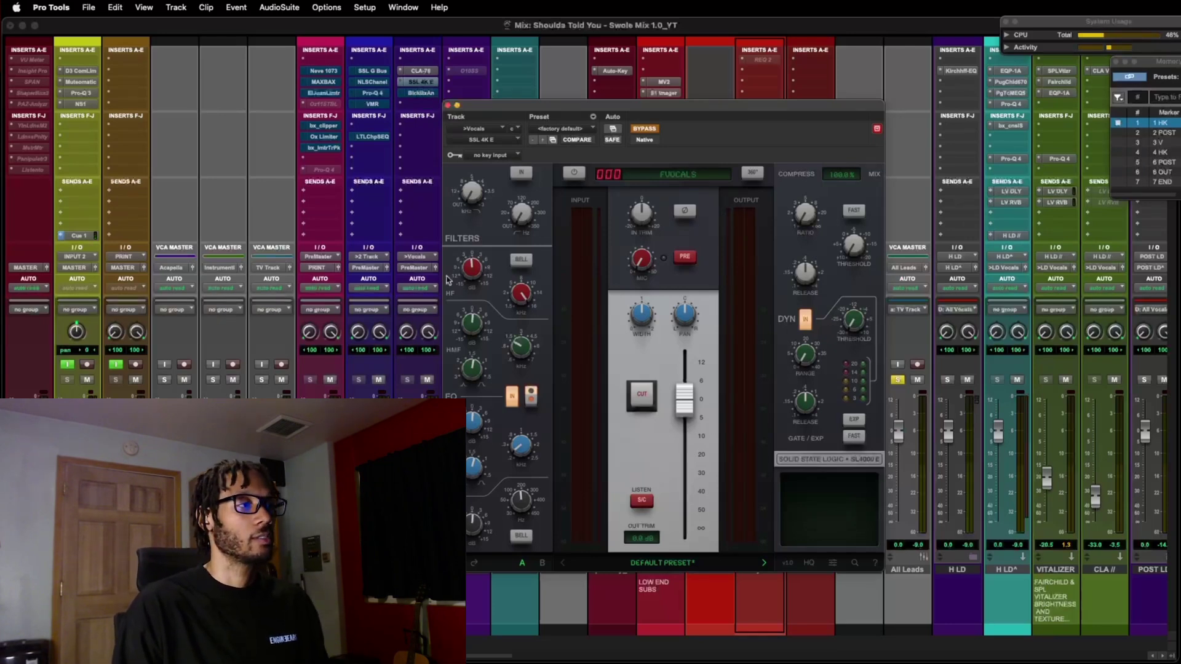
left_click(644, 129)
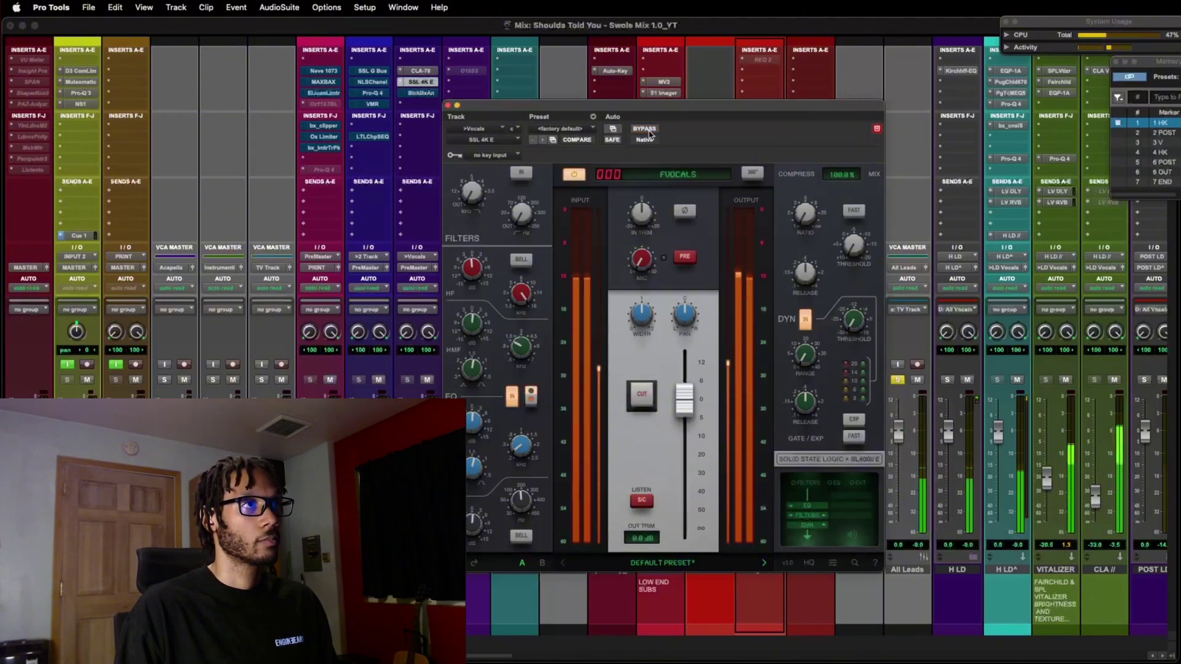
left_click(649, 134)
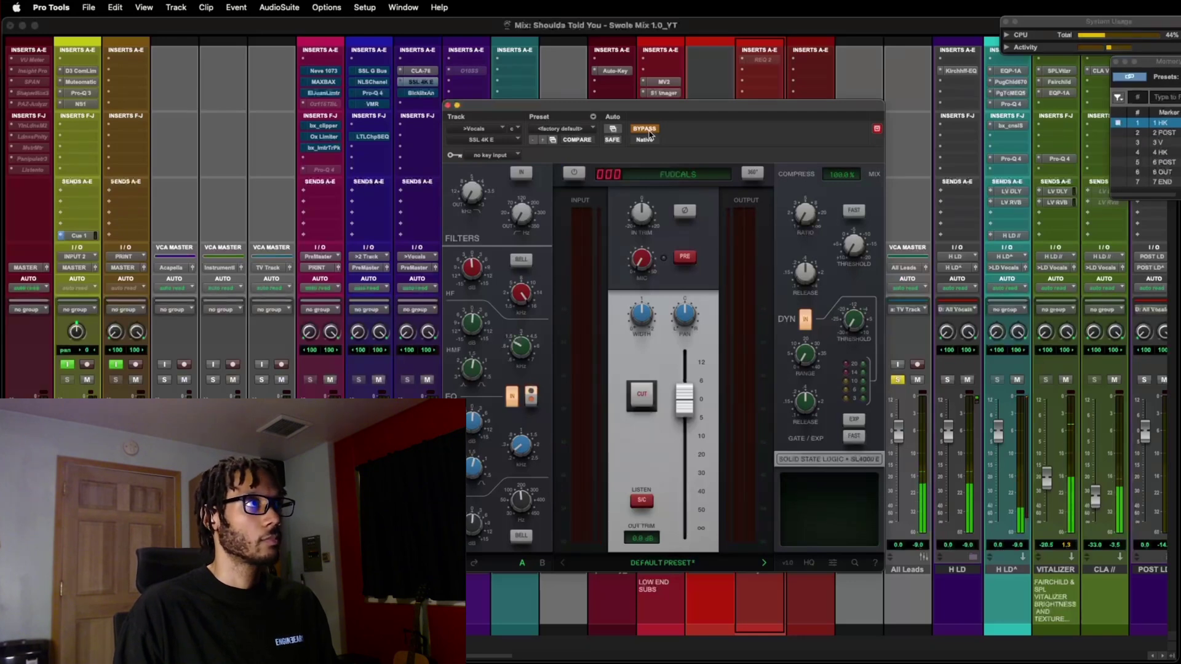
left_click(649, 134)
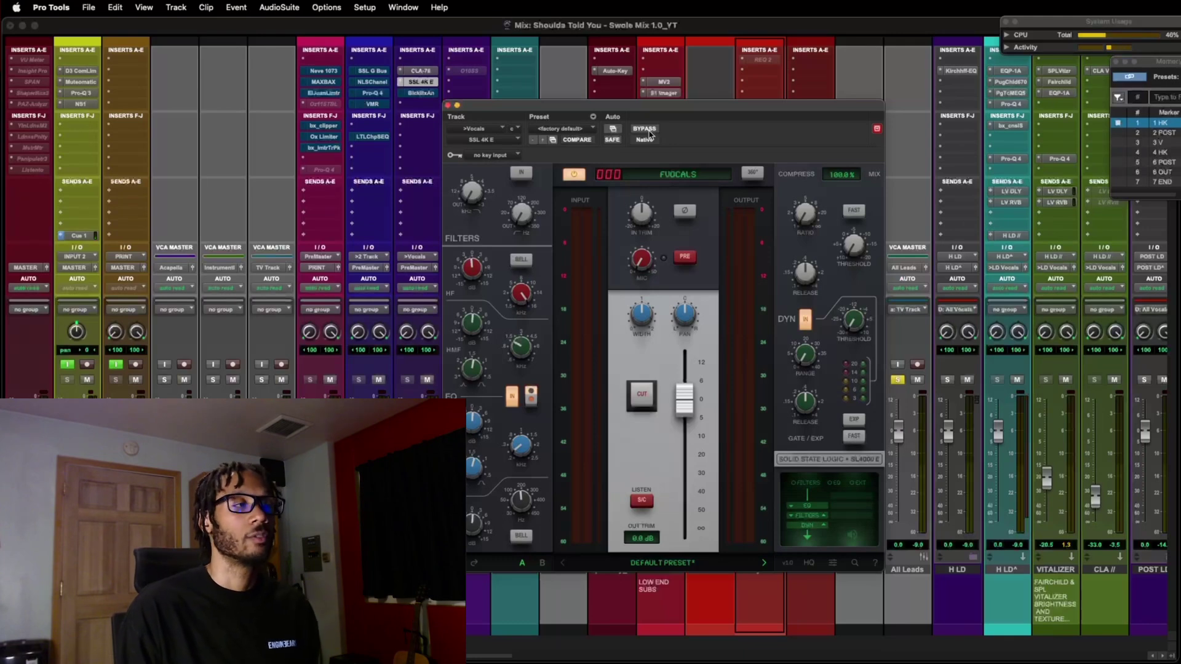
Compare the soothe2 on the >LD Vocals track bypassed and active during playback, leaving it active.
left_click(448, 105)
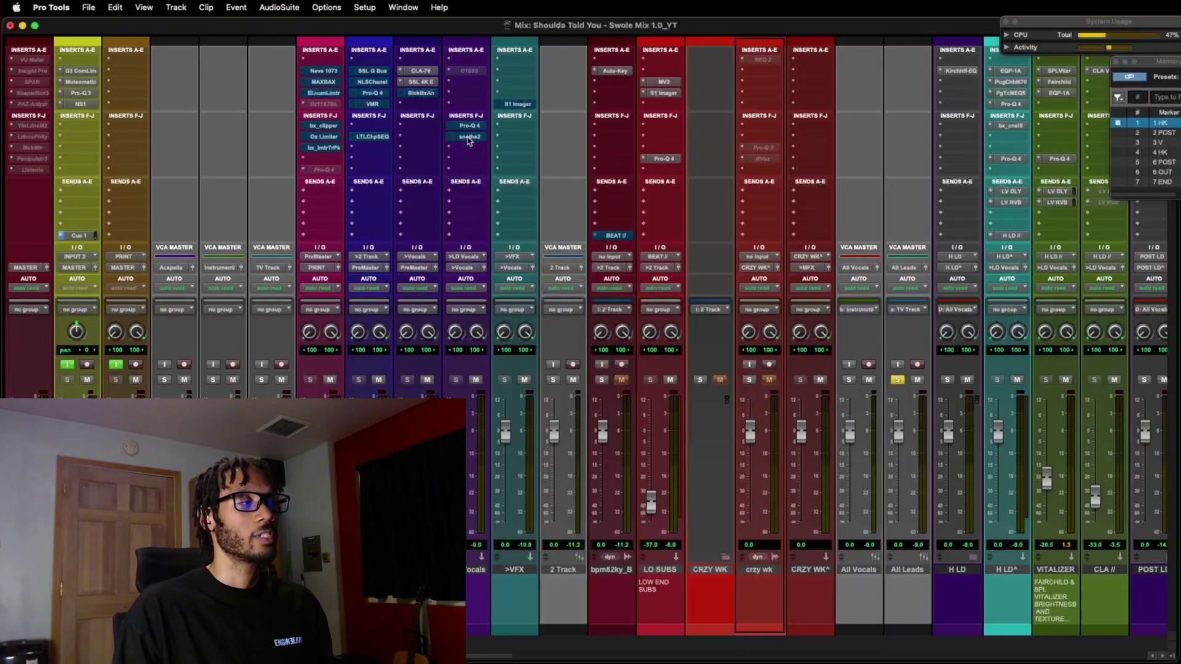
left_click(469, 137)
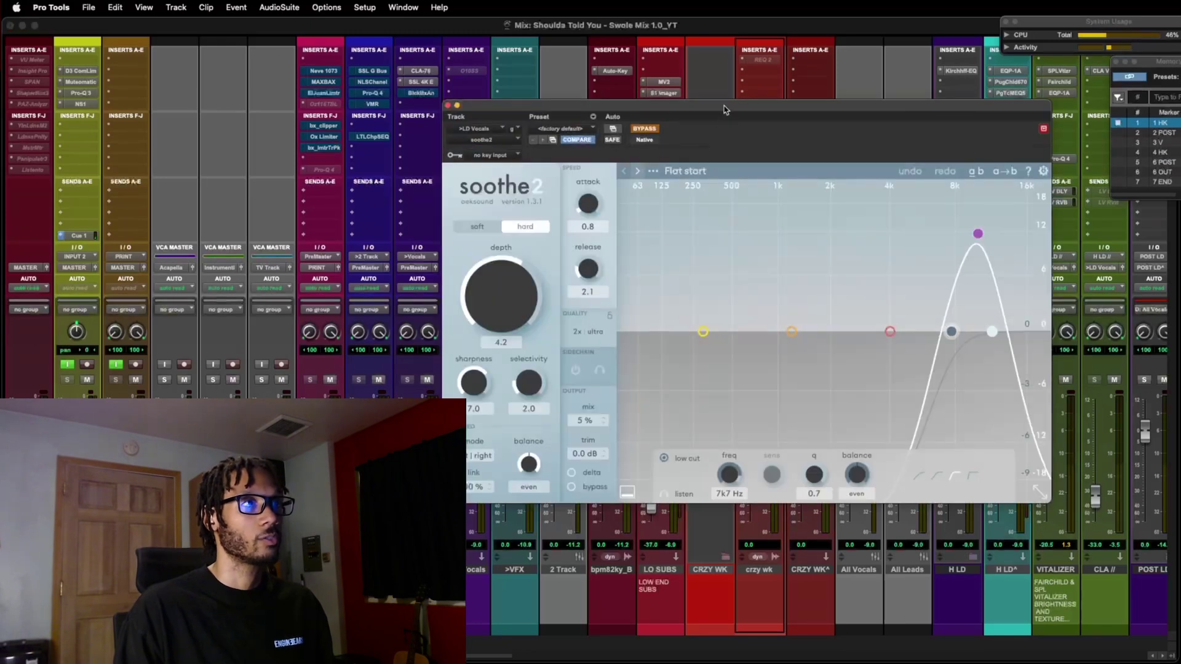
left_click_drag(724, 110, 644, 110)
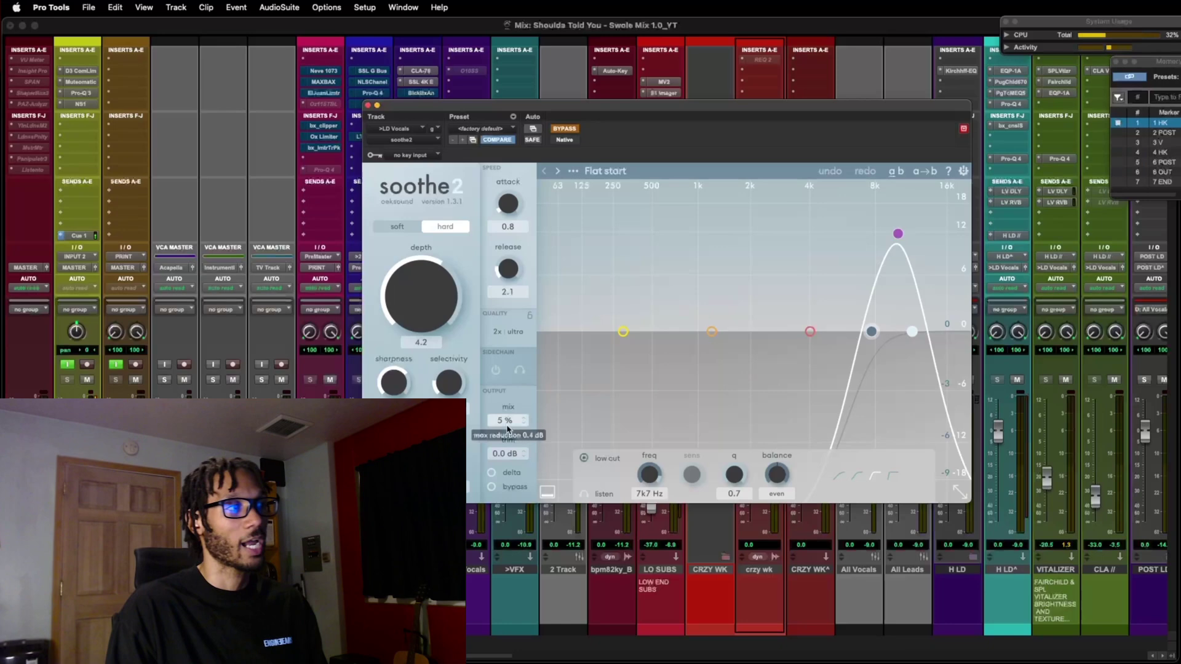
mouse_move(510, 424)
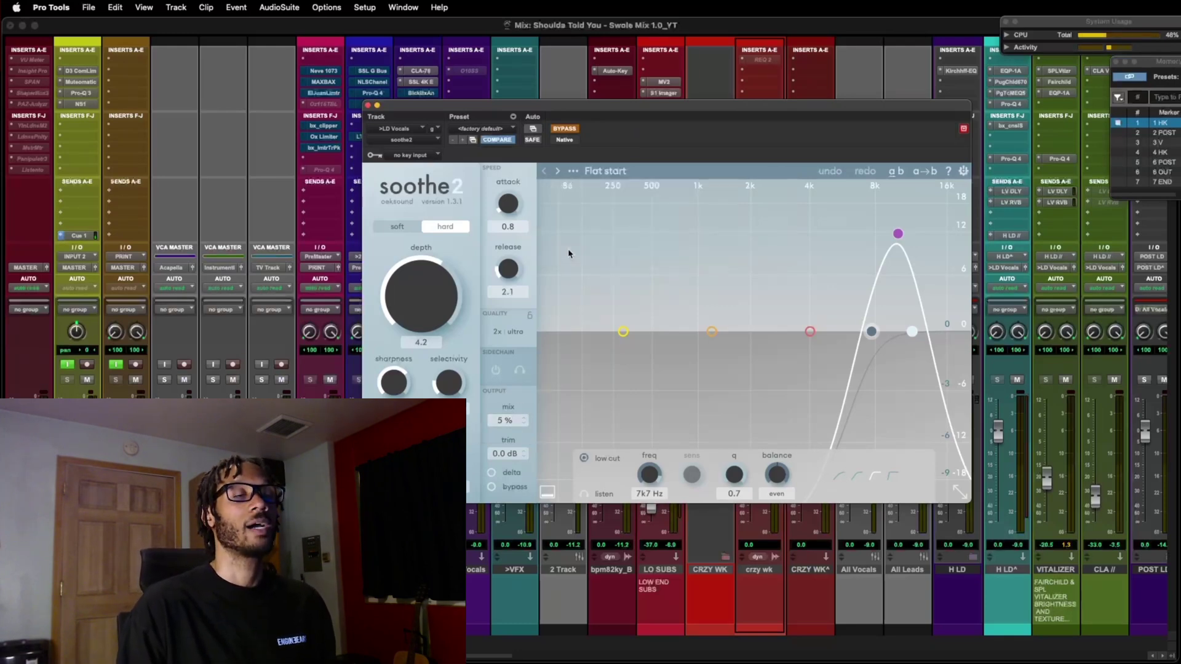
left_click(572, 130)
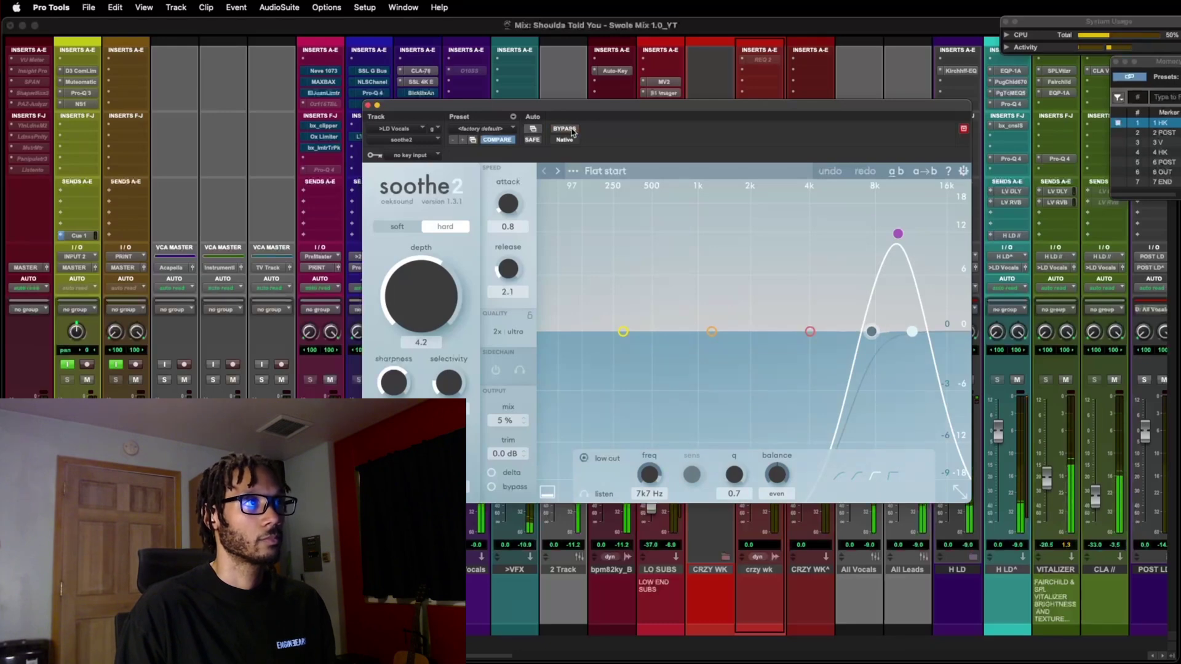
left_click(572, 131)
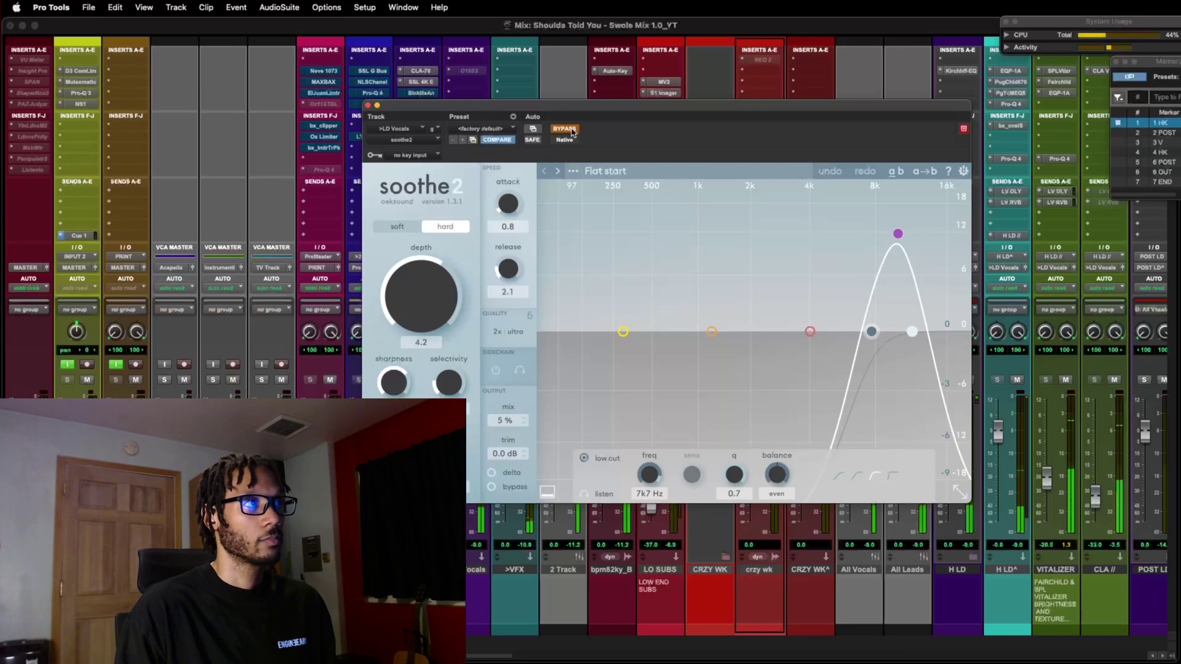
left_click(572, 131)
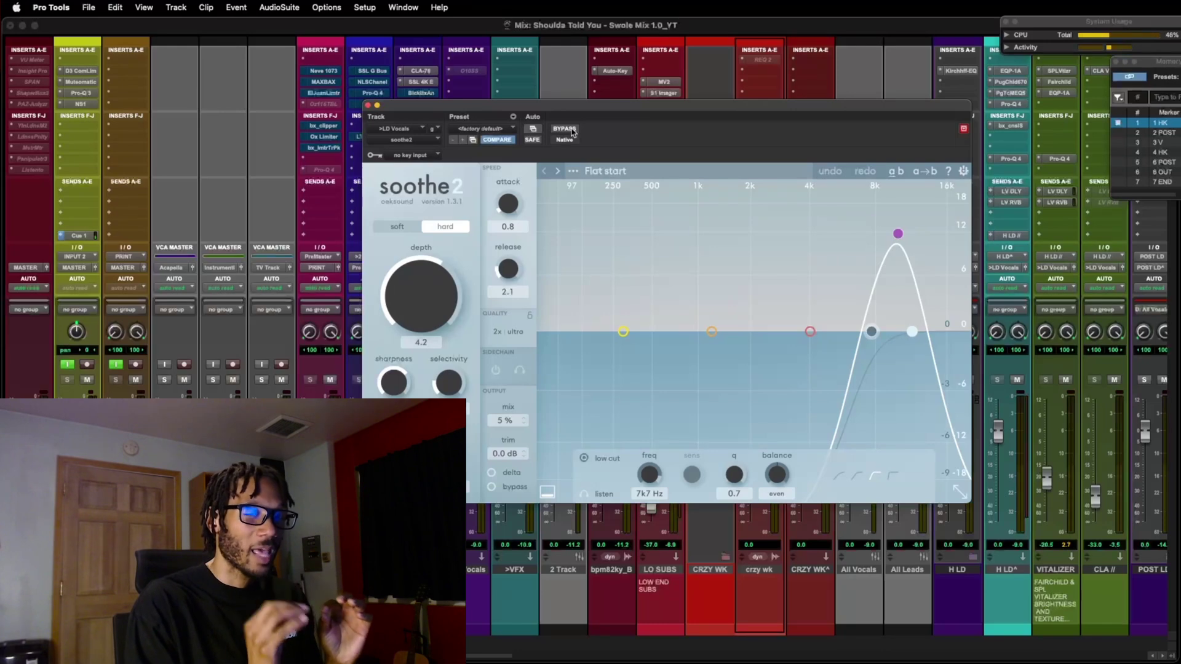
key("super+w")
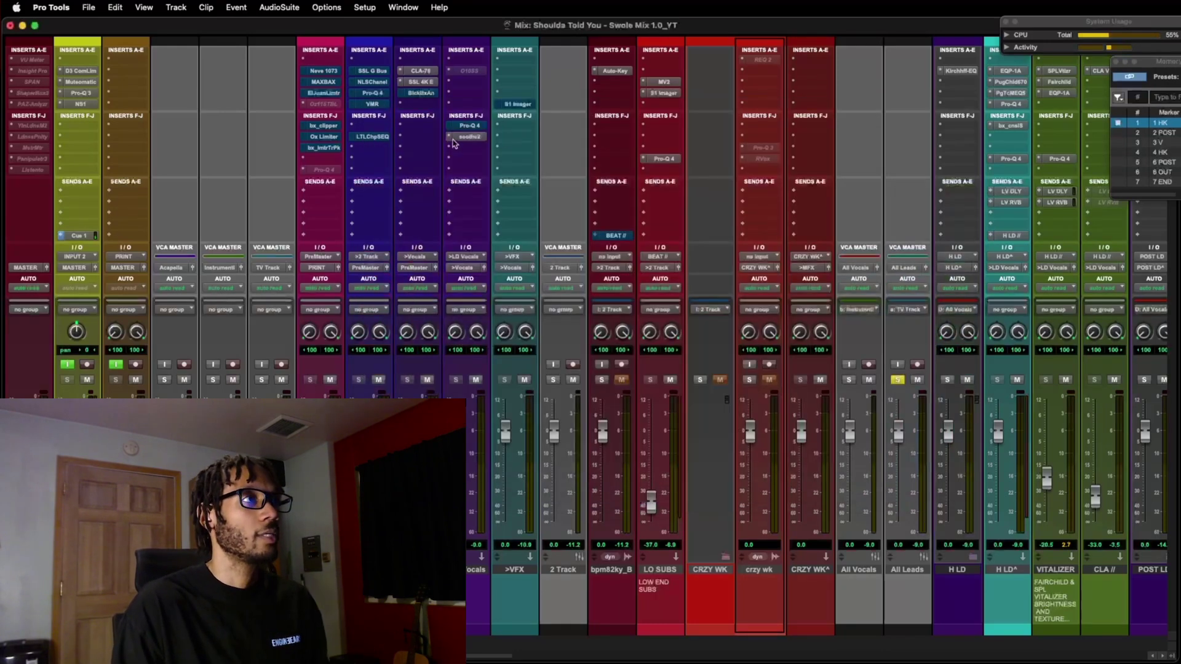
Compare the Pro-Q 4 on the >LD Vocals track bypassed and active during playback, leaving it active.
left_click(468, 126)
left_click_drag(767, 106, 757, 102)
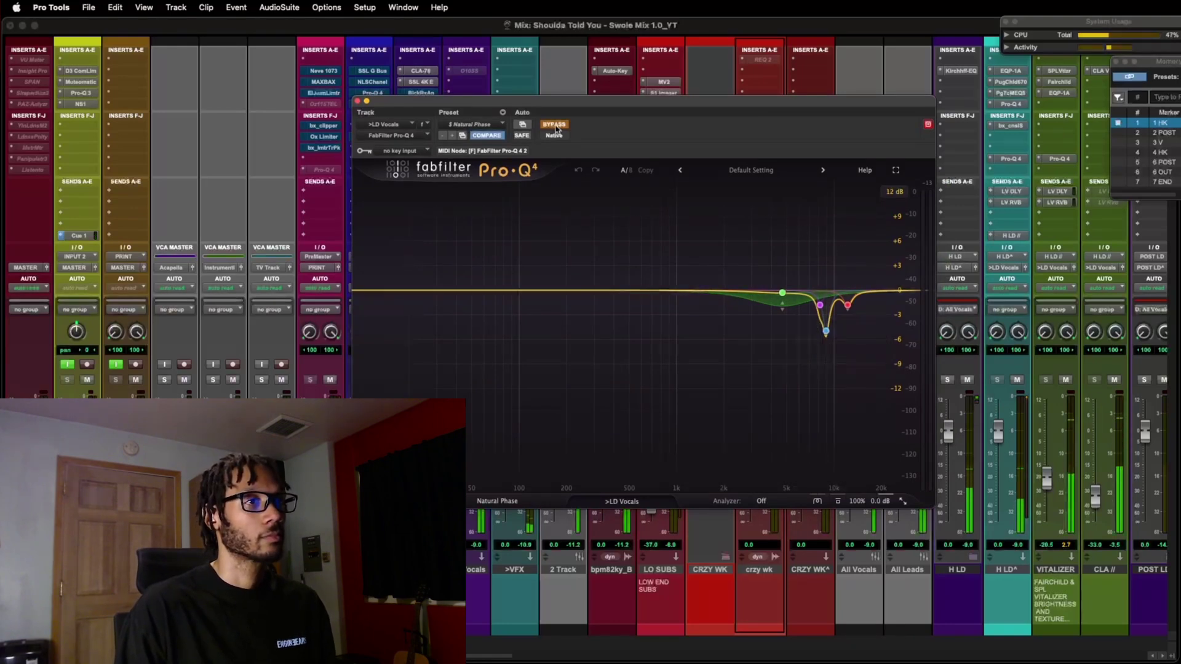
left_click(555, 125)
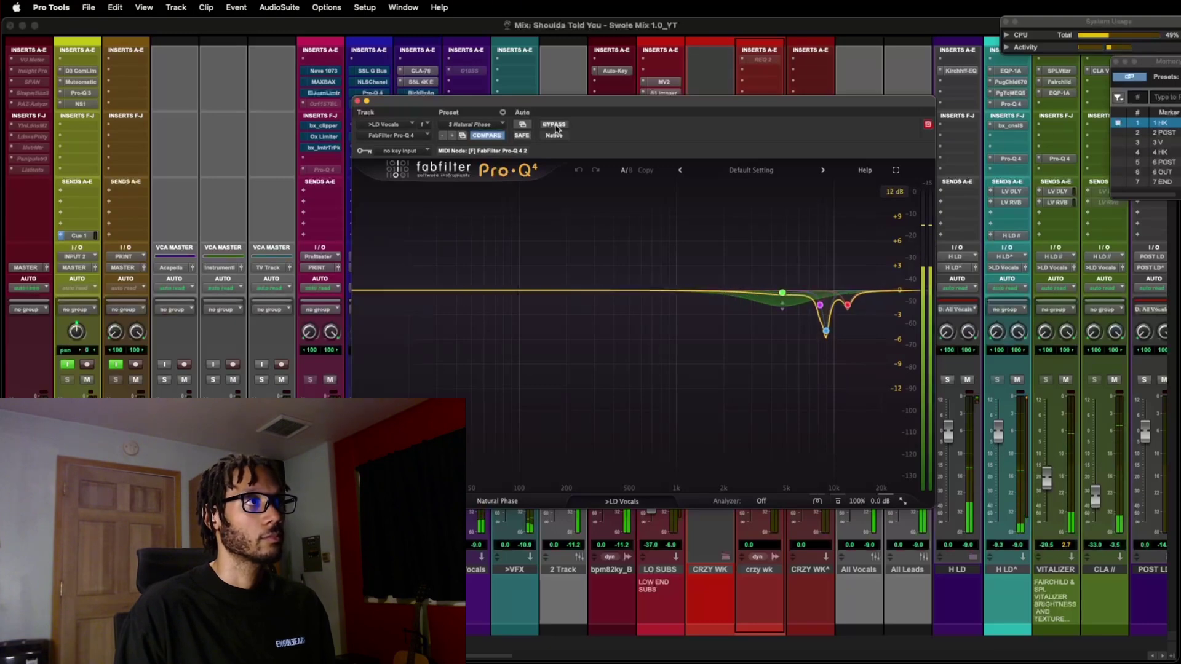
left_click(555, 126)
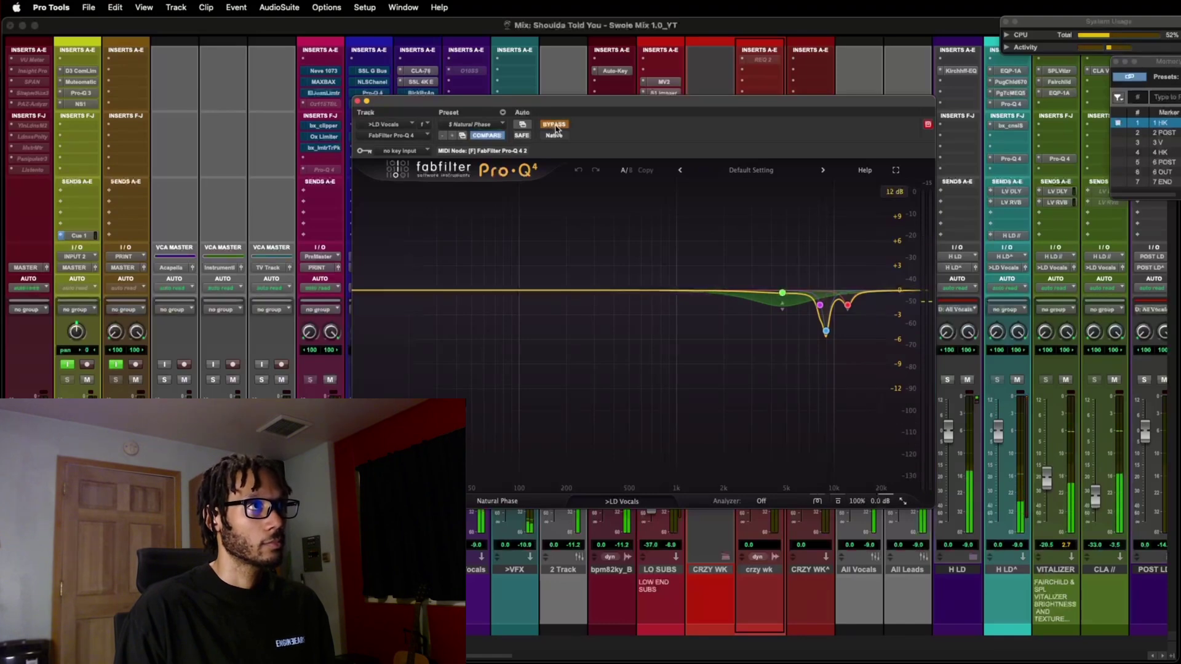
left_click(555, 127)
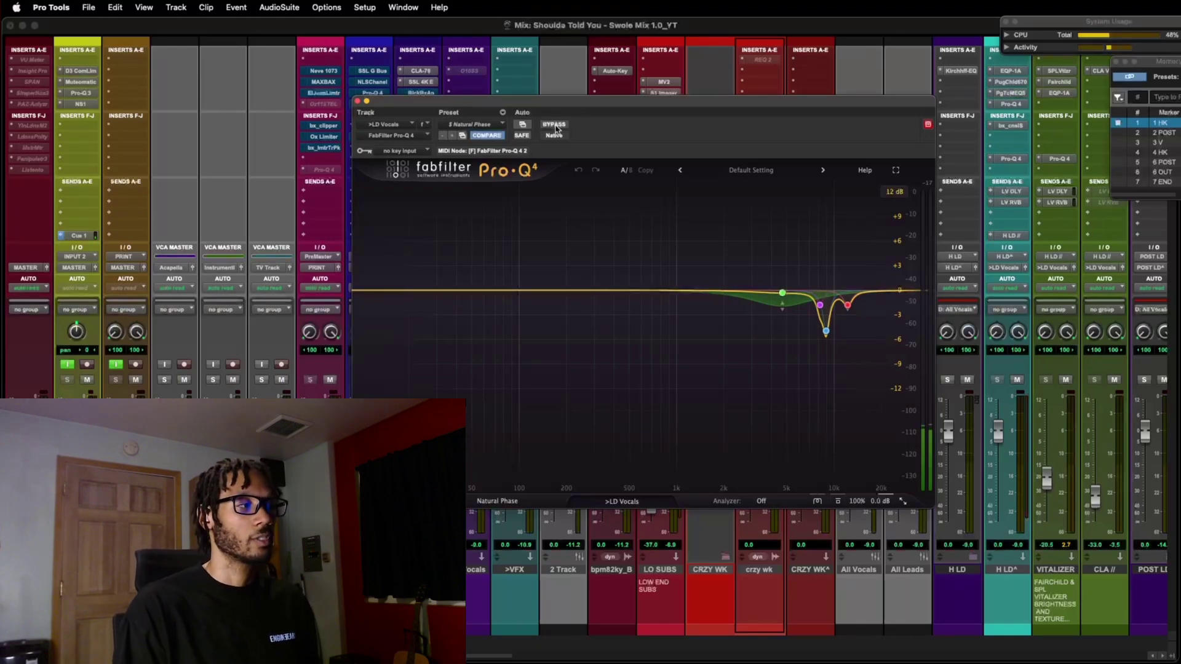
Compare the Black Box HG-2 on the >Vocals track bypassed and active during playback, leaving it active.
left_click(421, 93)
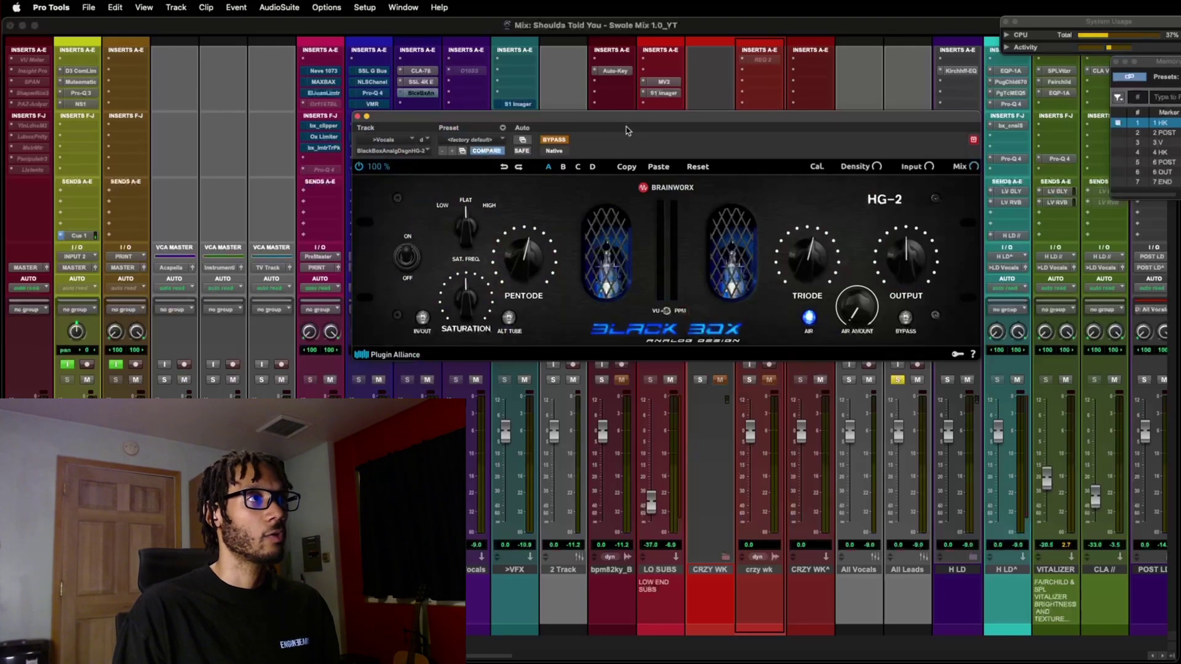
left_click_drag(627, 130, 621, 133)
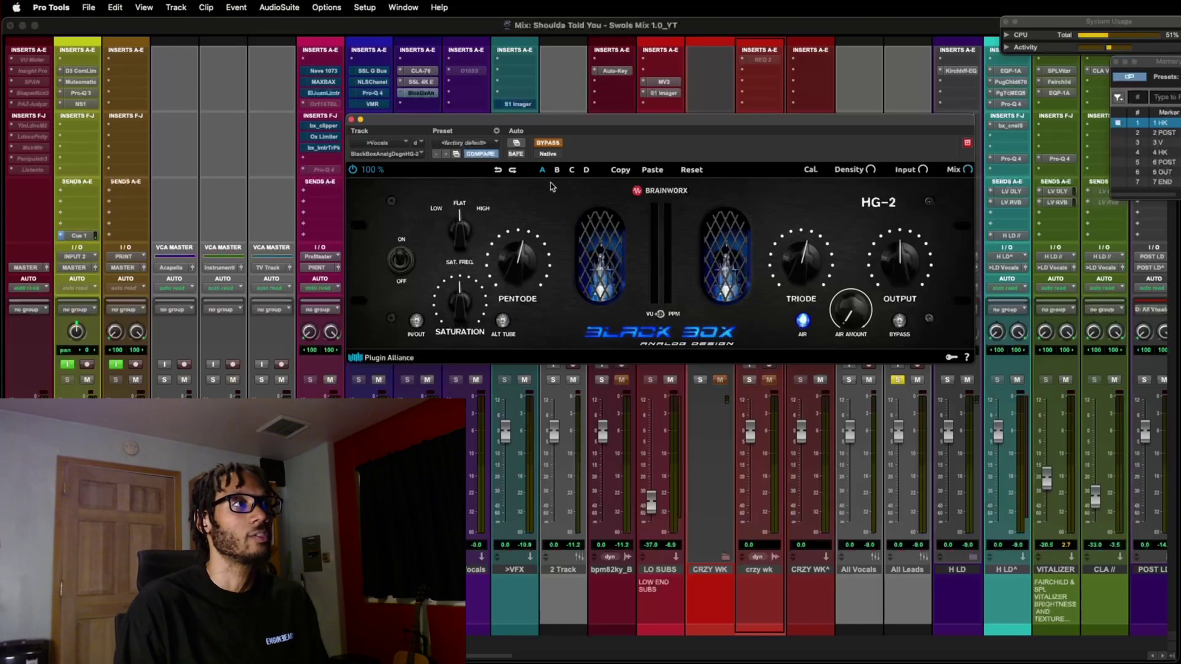
key("space")
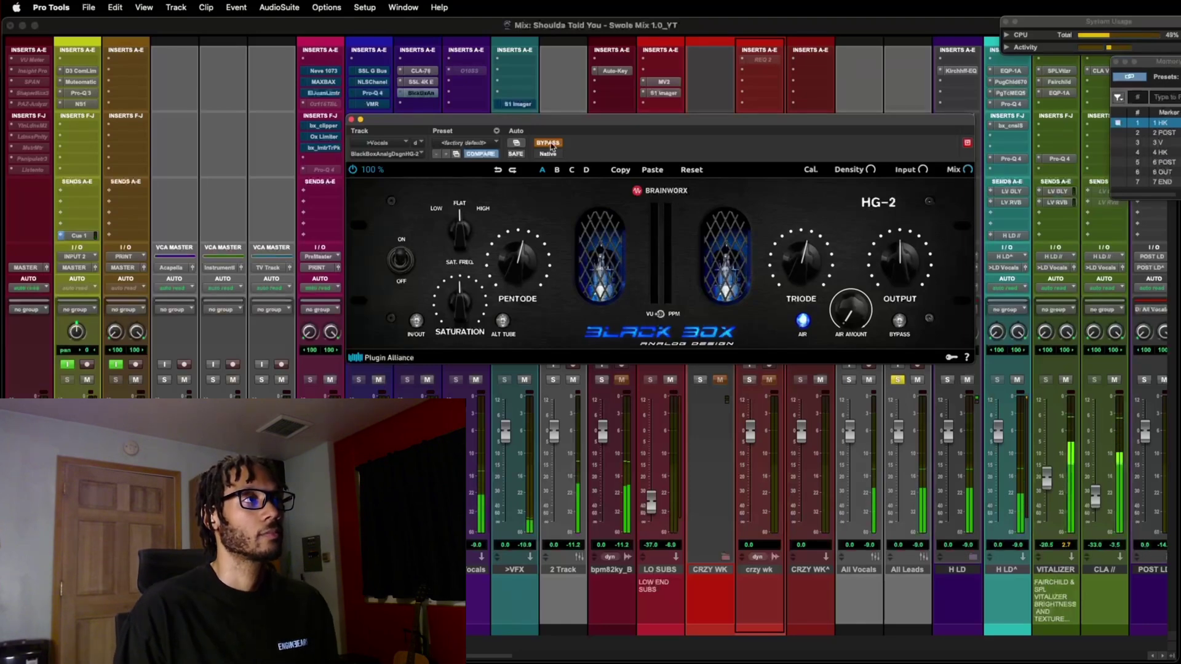
left_click(549, 144)
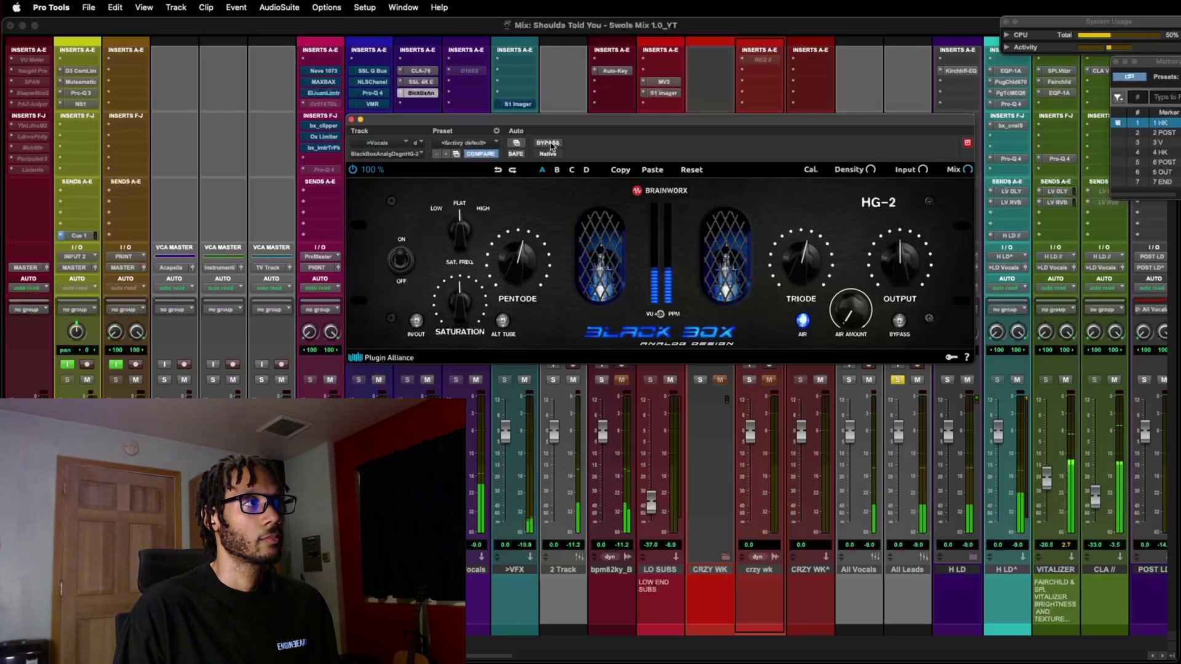
left_click(549, 144)
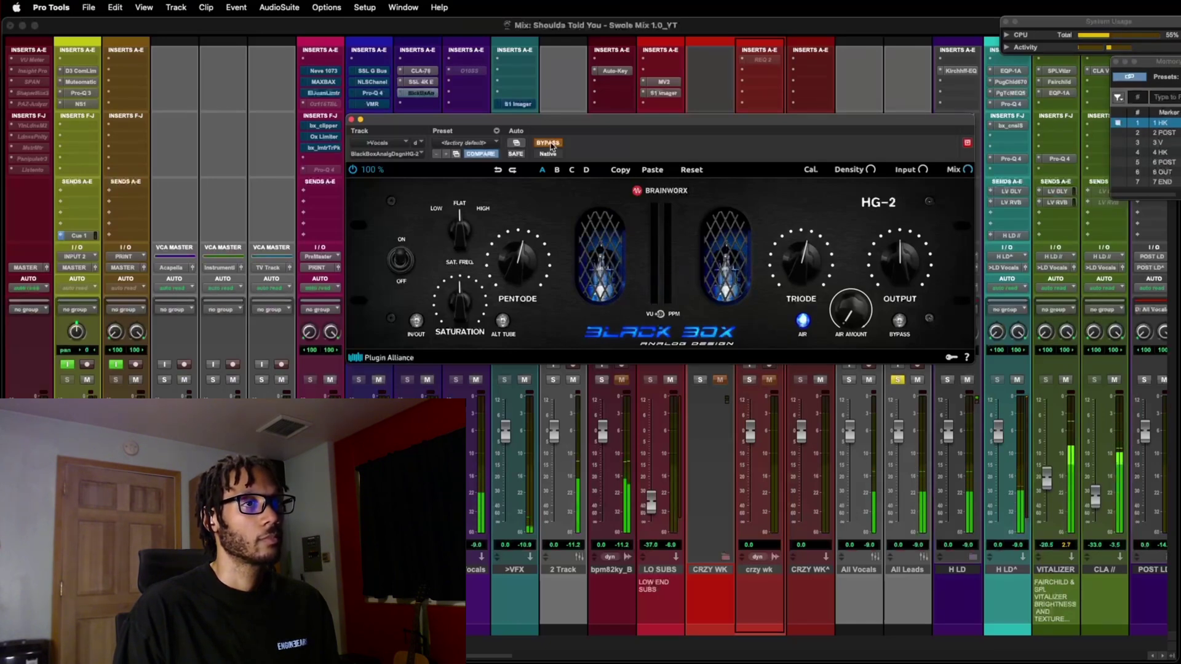
left_click(549, 144)
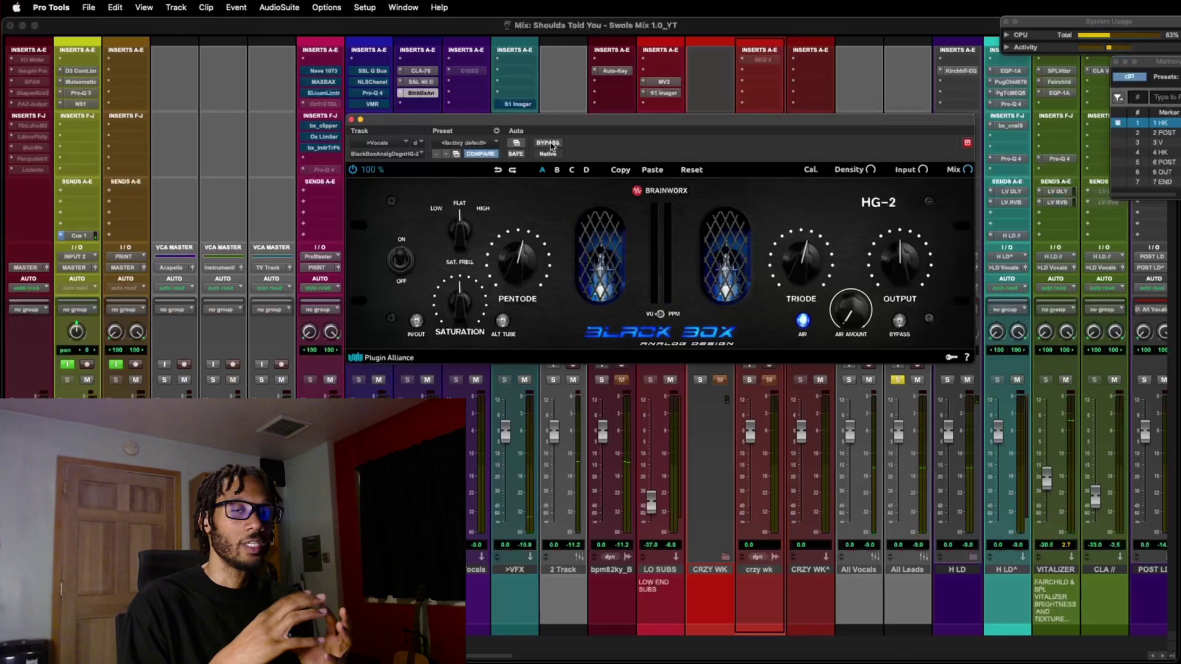
Mute the >2 Track bus and switch the S1 Imager on the >VFX track from bypassed to active during playback.
left_click(519, 105)
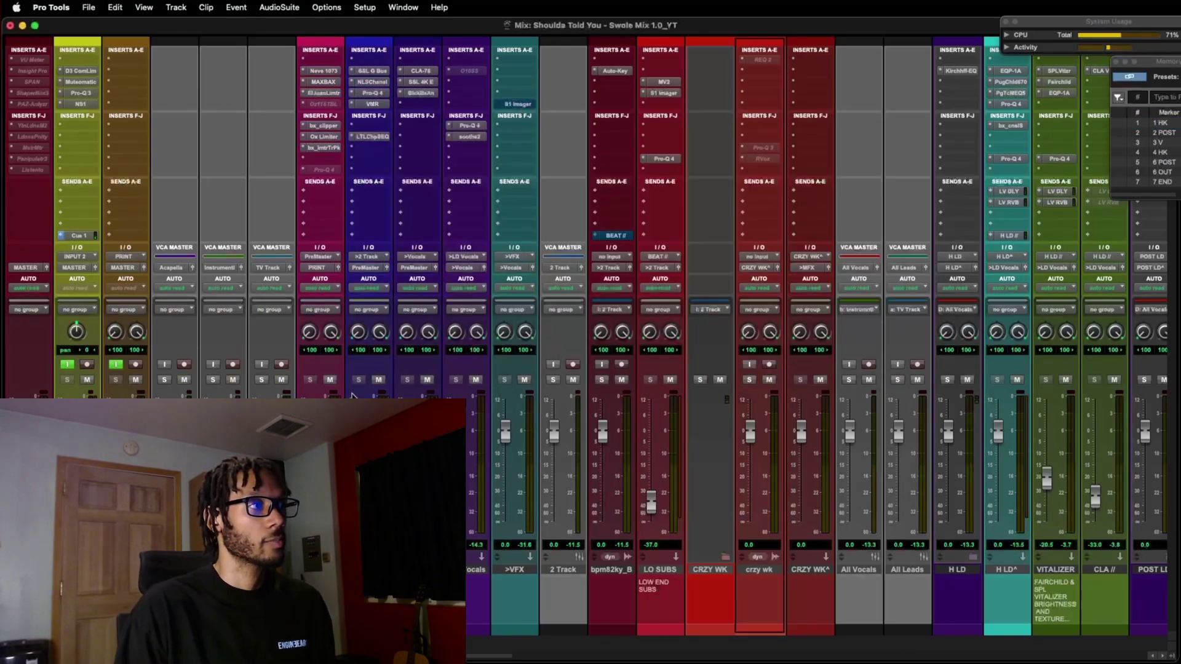
left_click(379, 380)
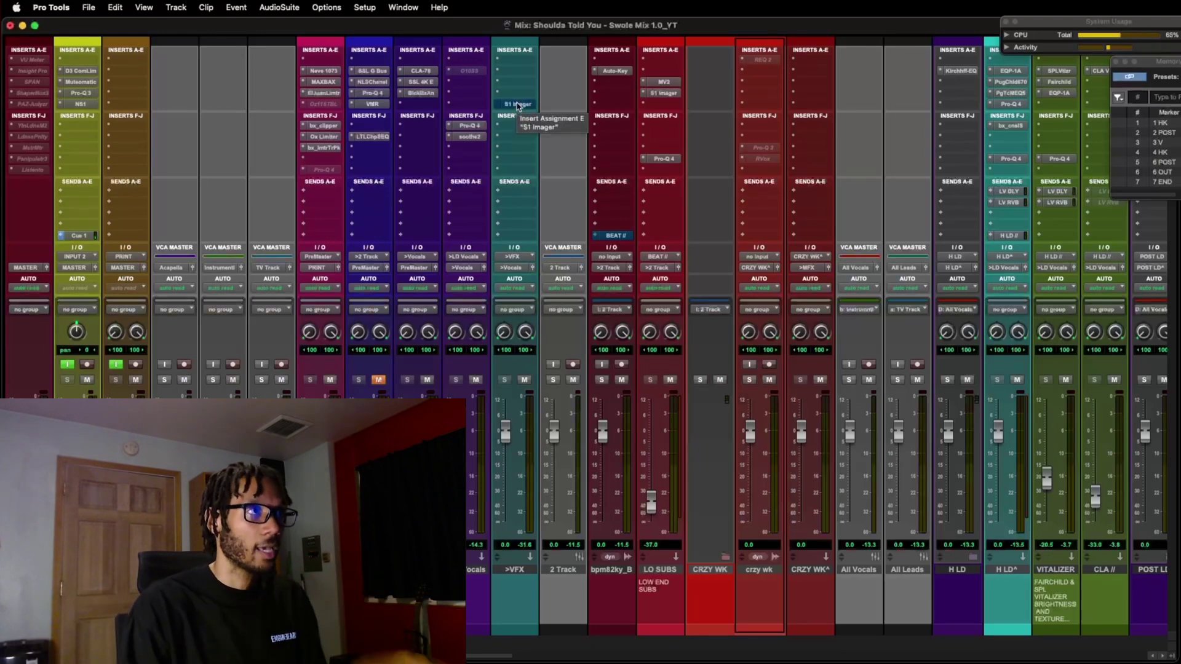
left_click(519, 105)
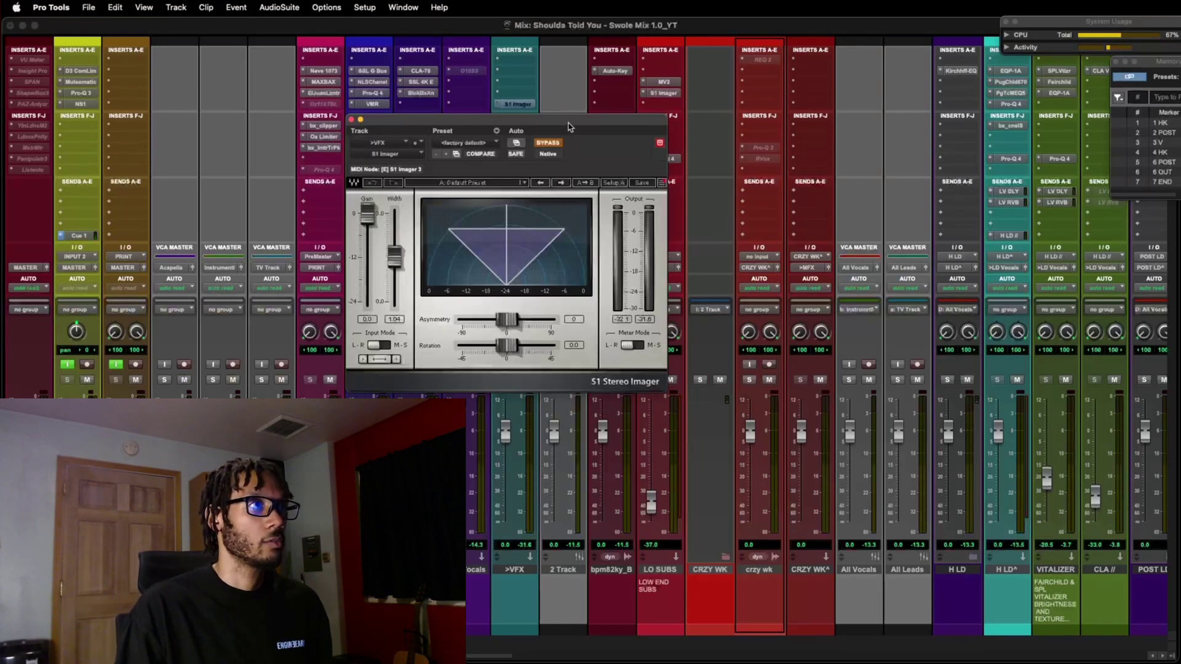
left_click_drag(568, 126, 654, 112)
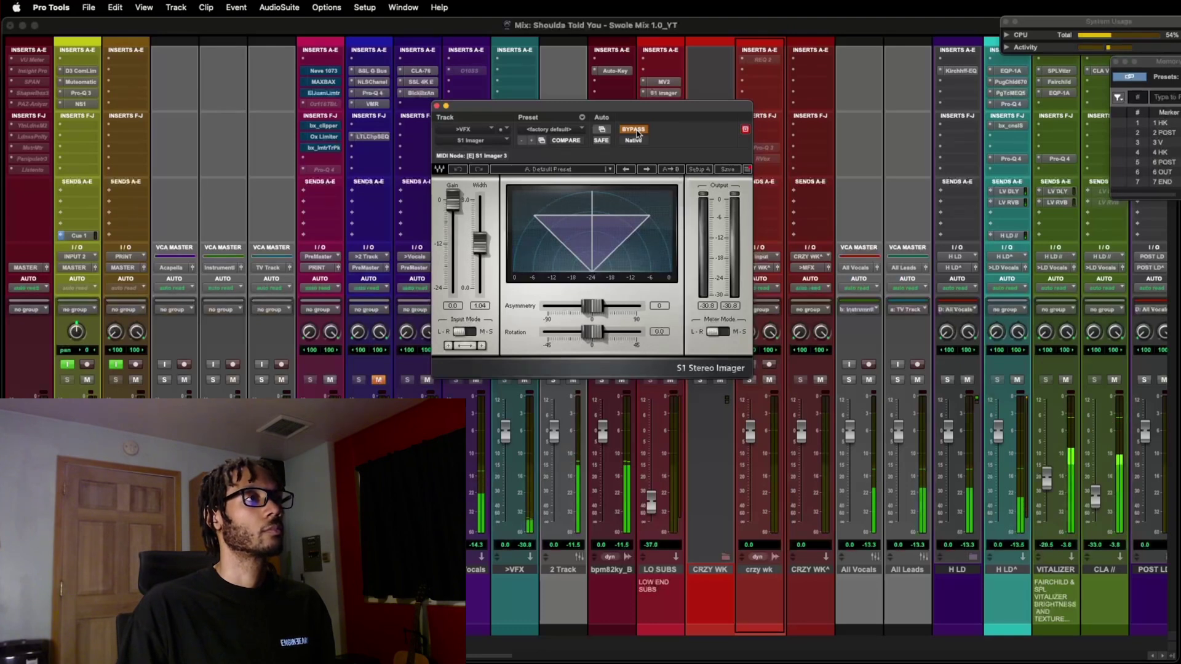
left_click(636, 130)
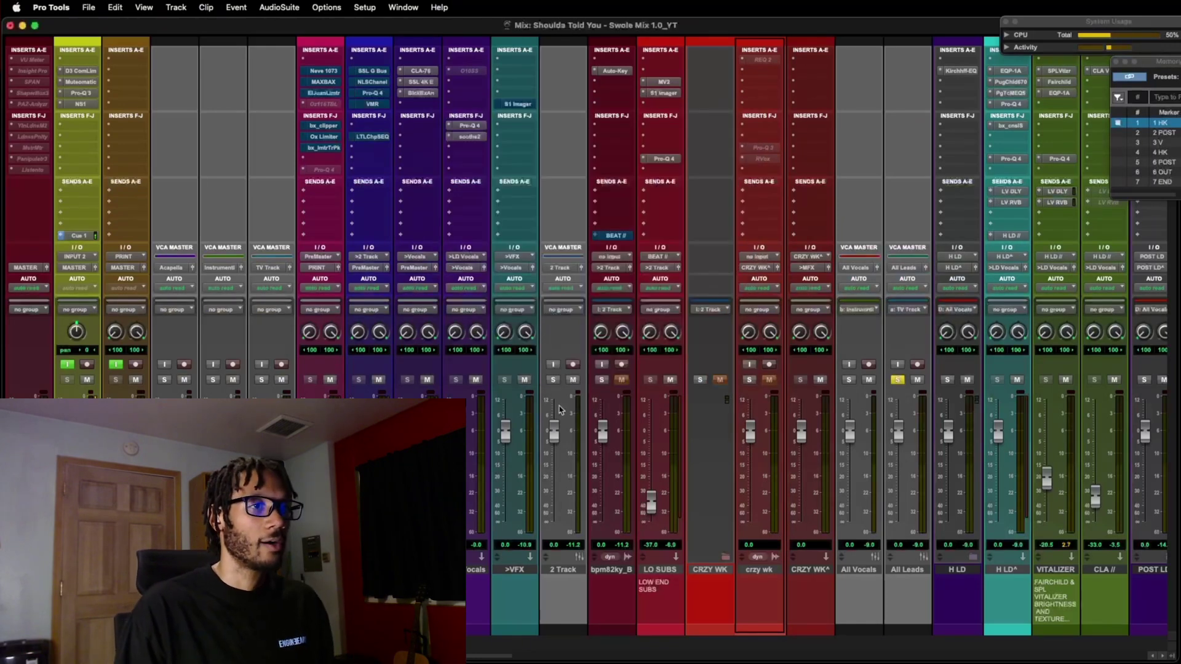
Unsolo the All Leads VCA and pull down the >2 Track fader.
left_click(898, 380)
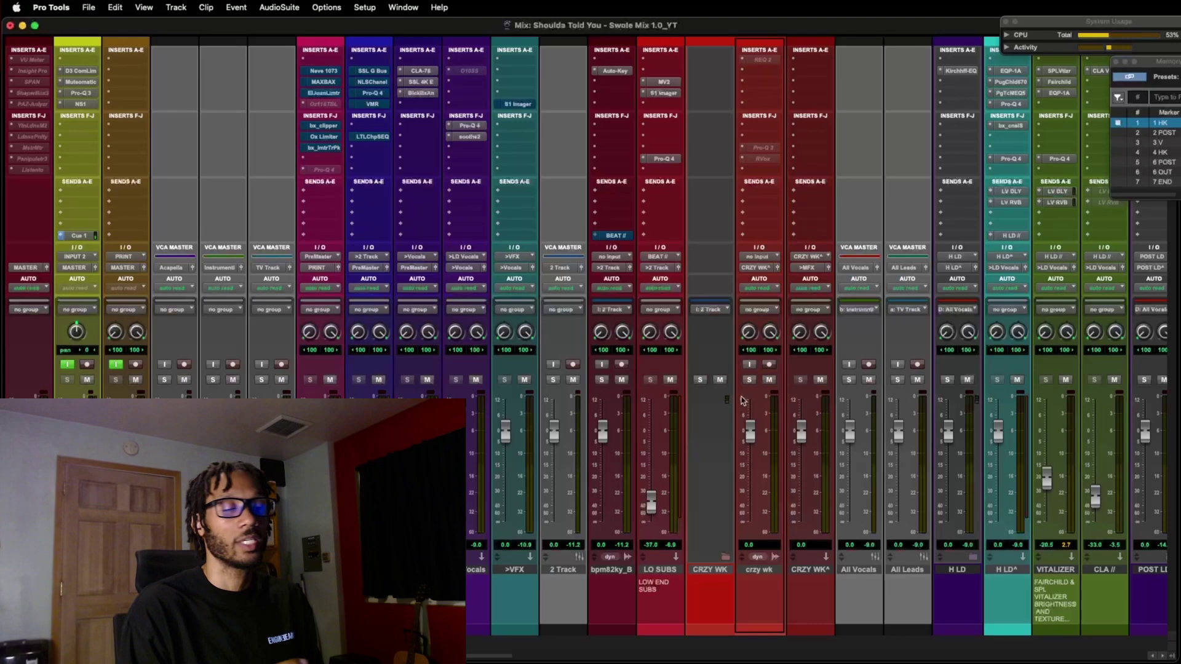
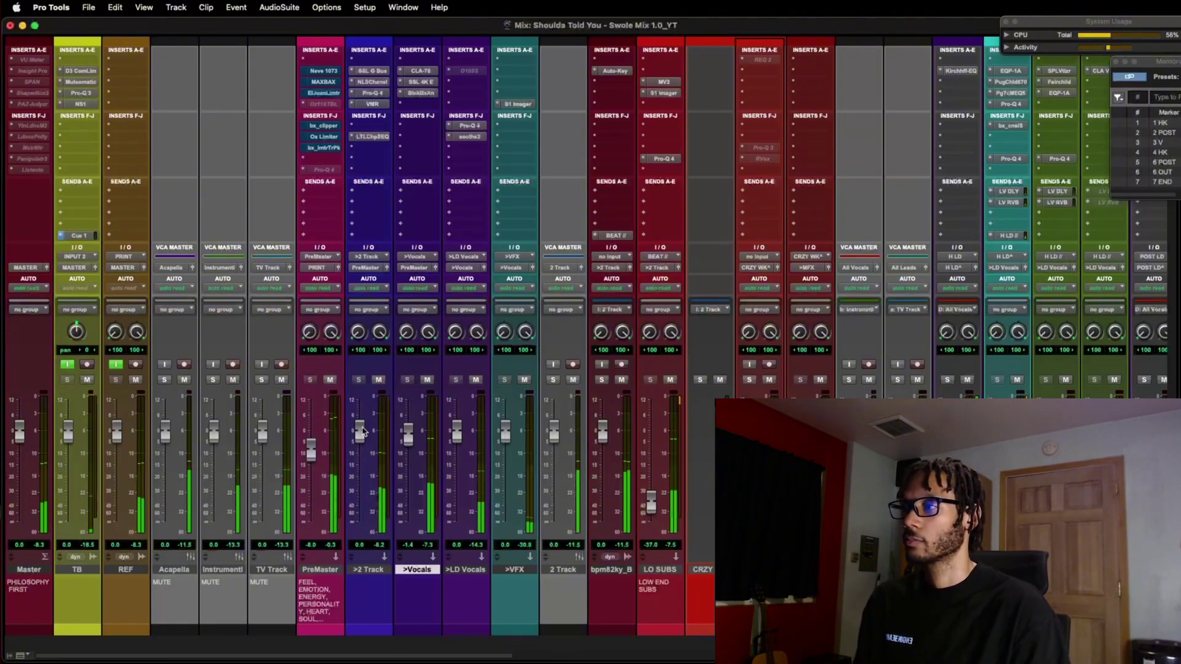
left_click_drag(362, 447, 361, 535)
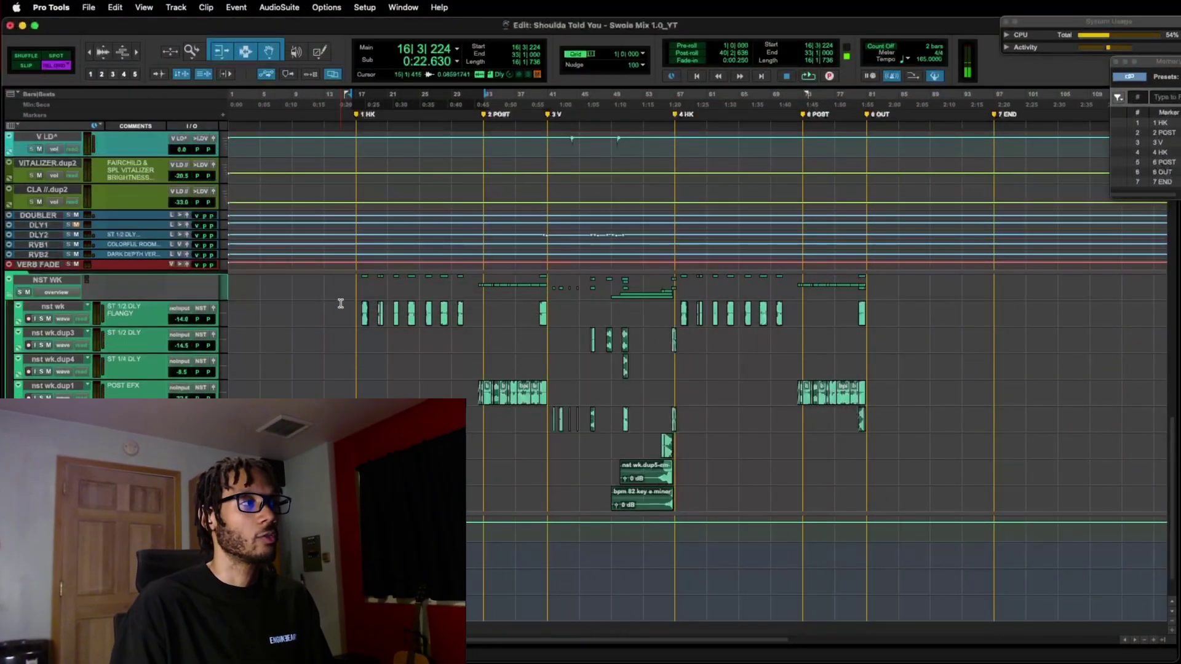
Solo the NST WK folder and play the nst wk clips from the start of the 1 HK section.
left_click_drag(340, 304, 373, 324)
left_click(350, 308)
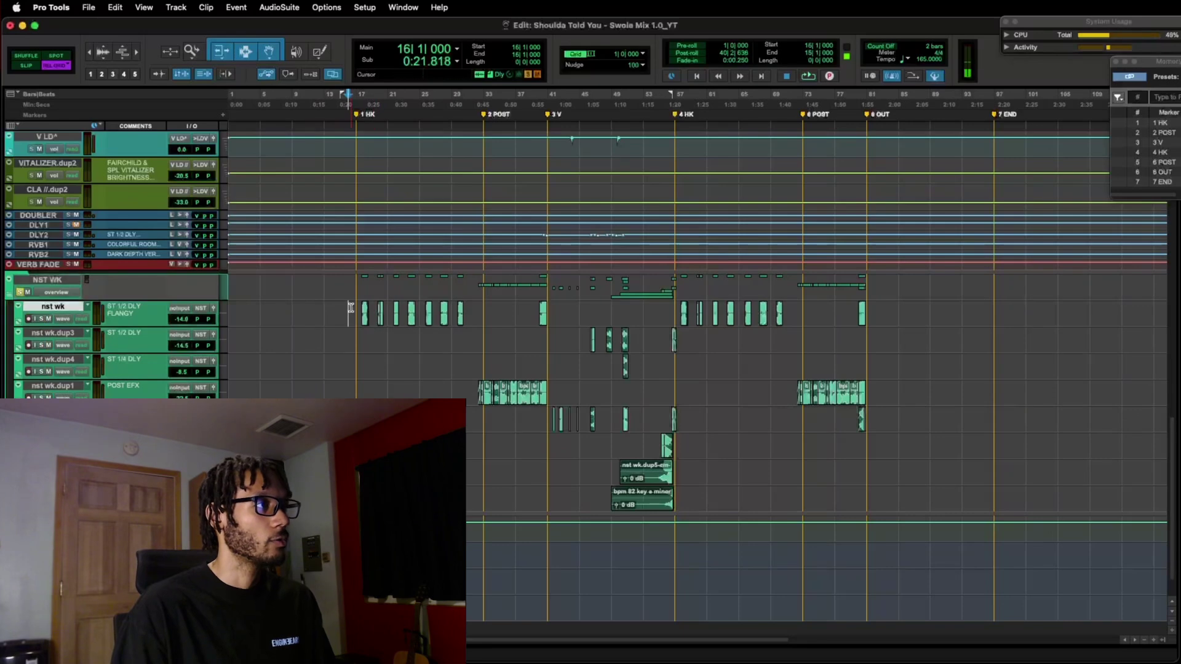
key("t")
key("t")
key("t")
key("space")
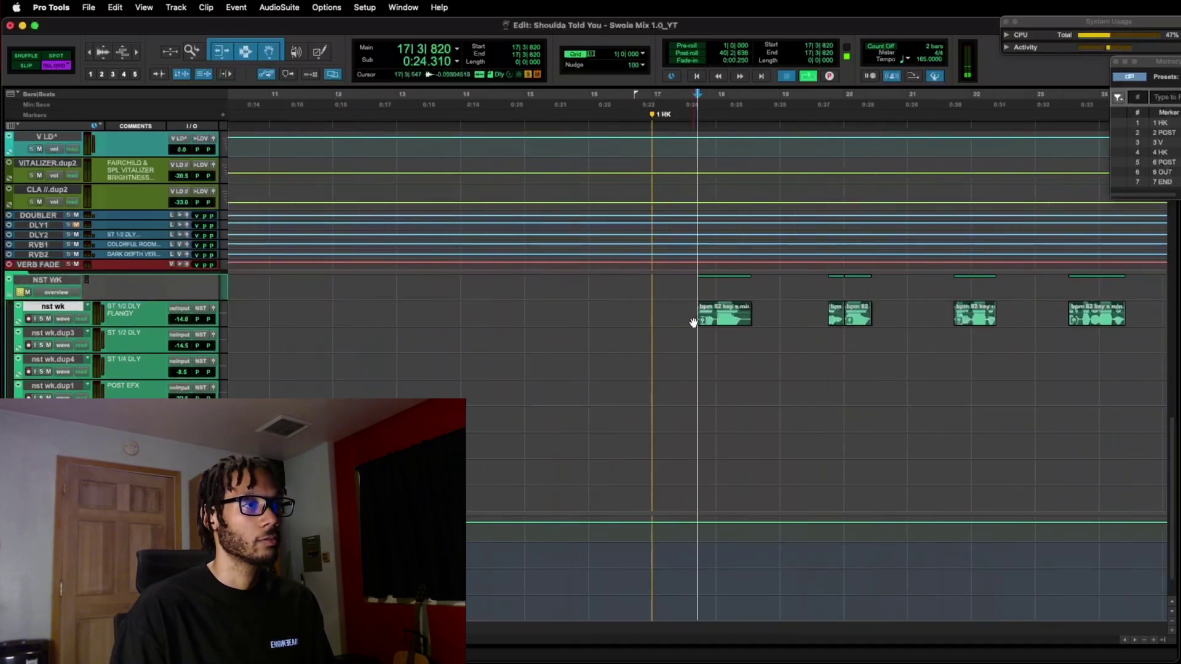
scroll(692, 326, "right", 2)
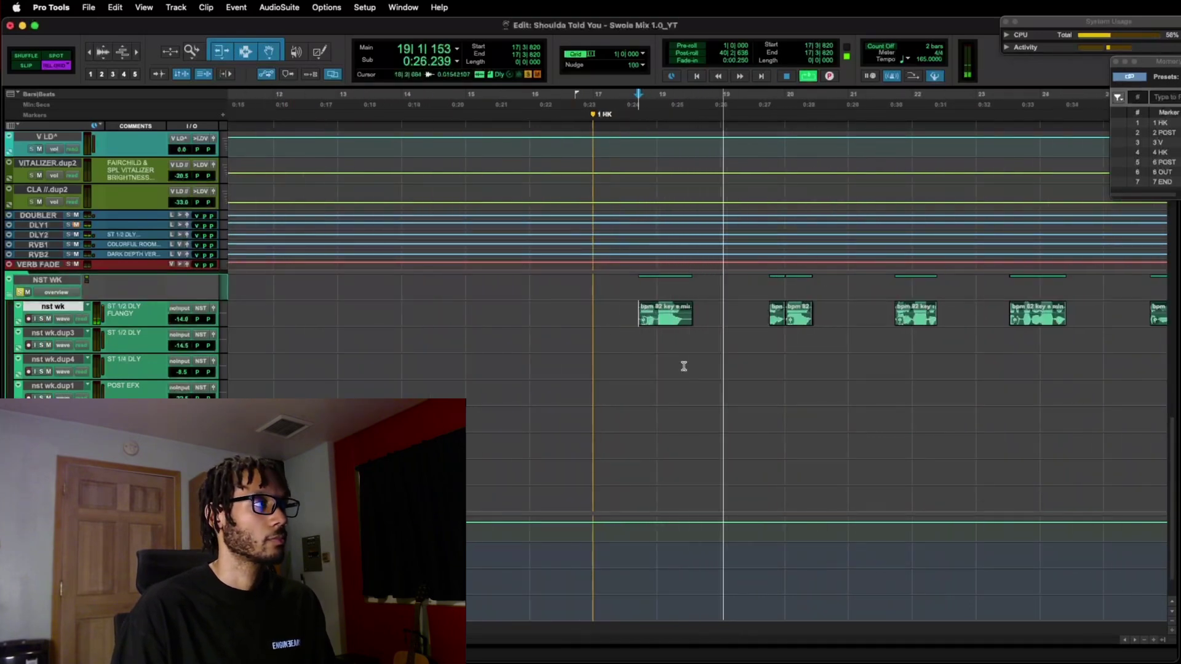
scroll(684, 366, "right", 1)
scroll(683, 366, "right", 3)
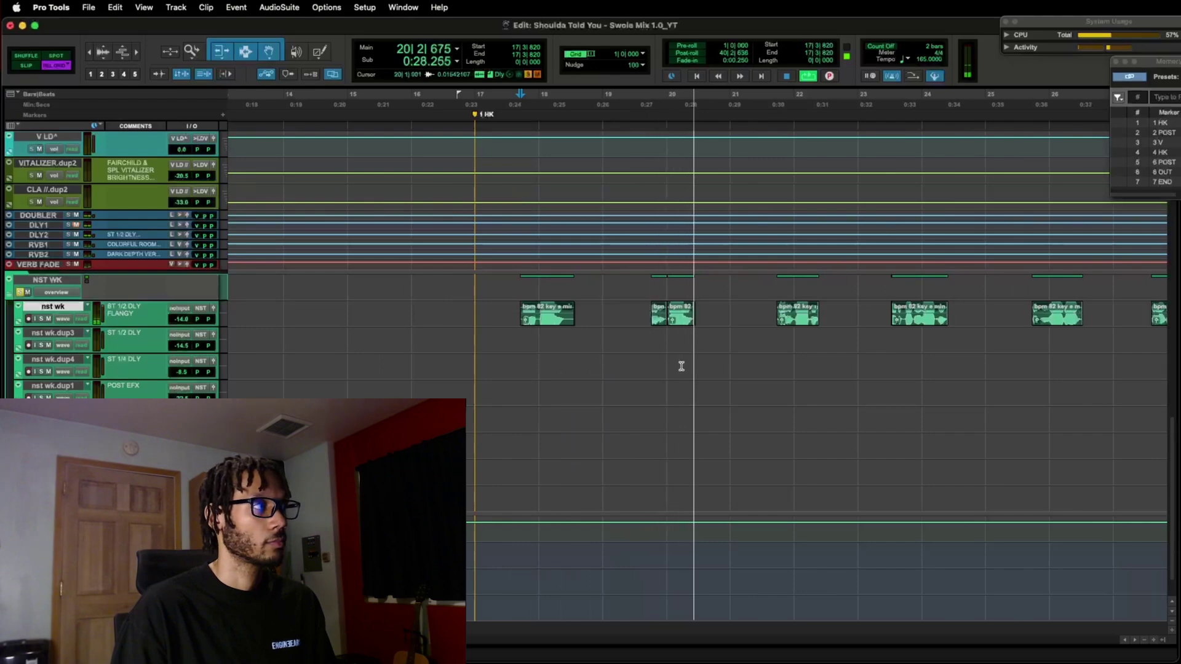
key("space")
Play the nst wk.dup1 POST EFX clips from just before the 2 POST marker with the NST WK folder unsoloed.
key("r")
left_click(698, 391)
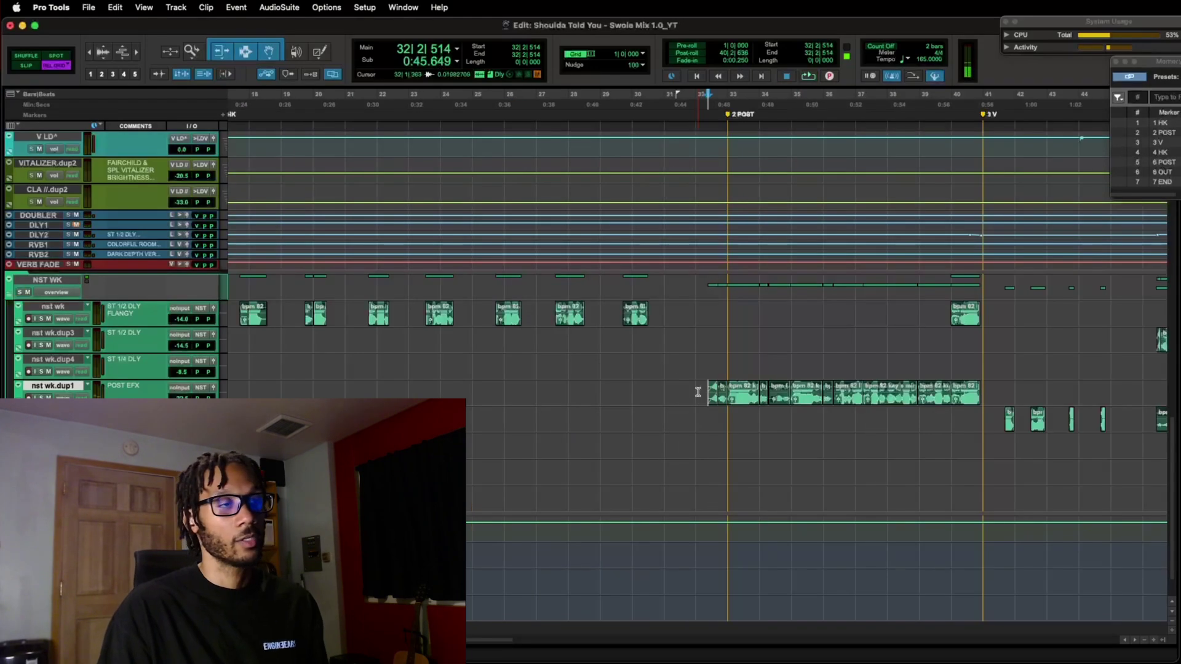
scroll(698, 392, "up", 10)
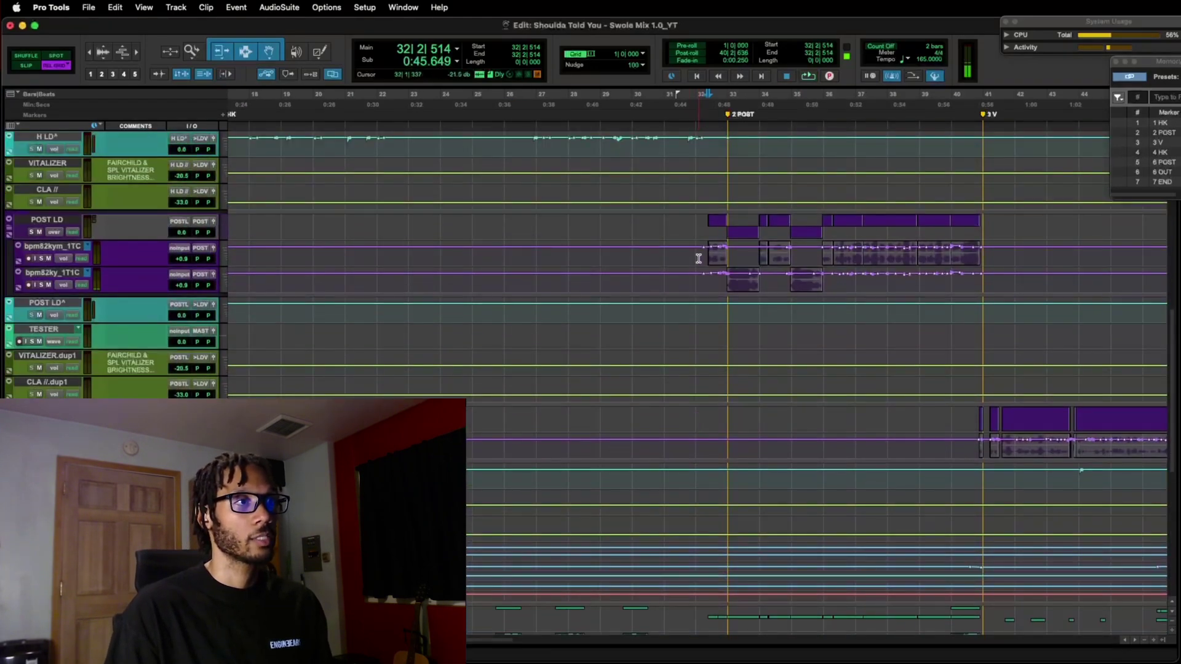
scroll(713, 310, "down", 9)
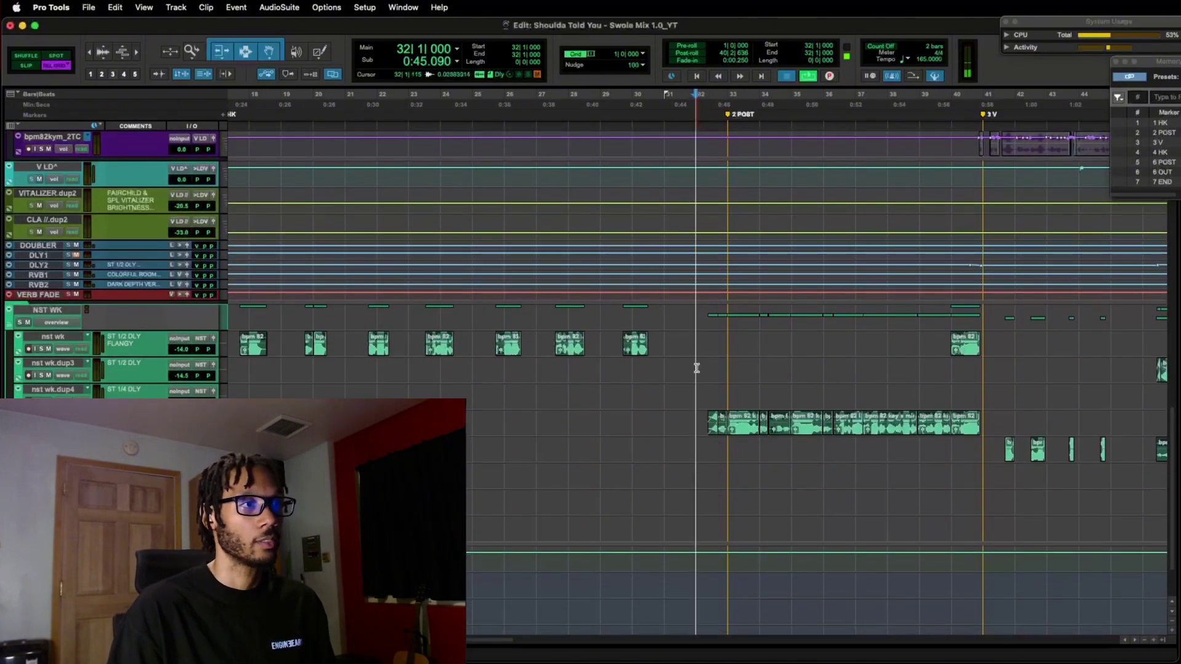
key("space")
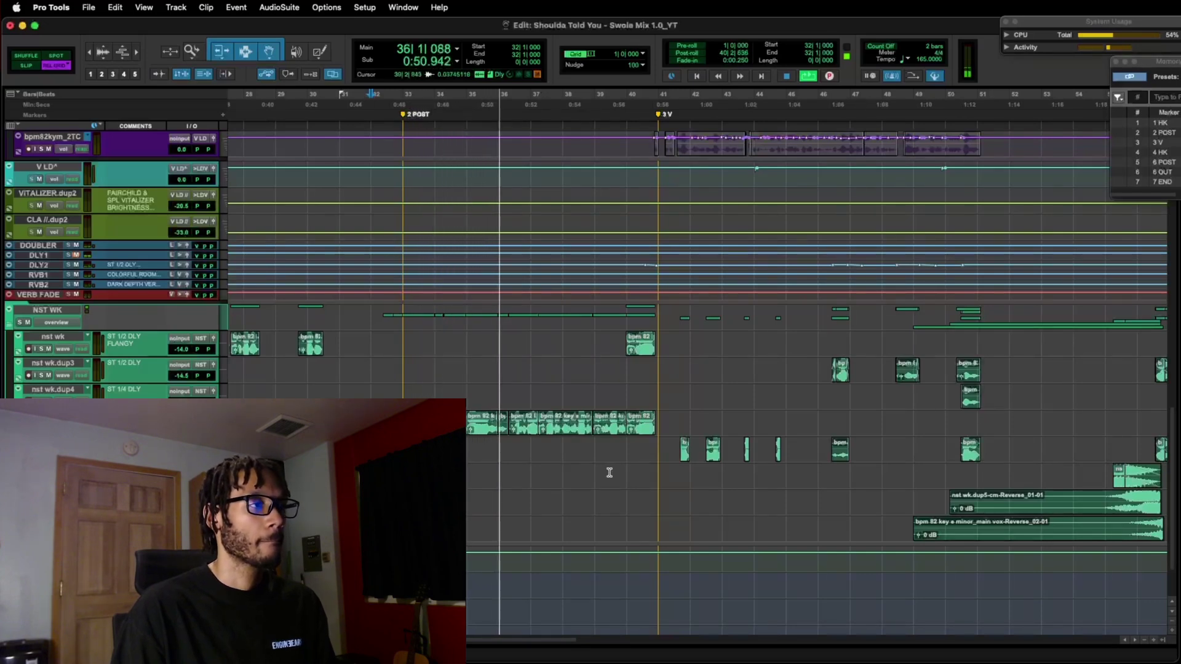
key("space")
left_click(663, 447)
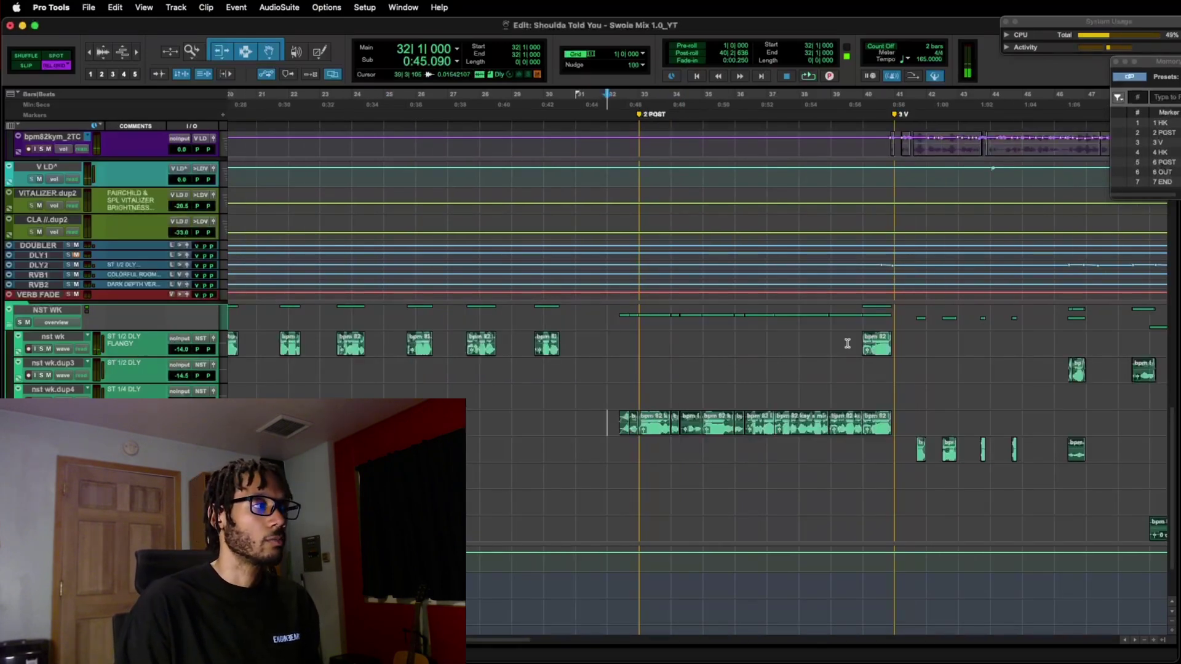
Play the NST WK effect clips through the 3 V section.
scroll(799, 394, "right", 5)
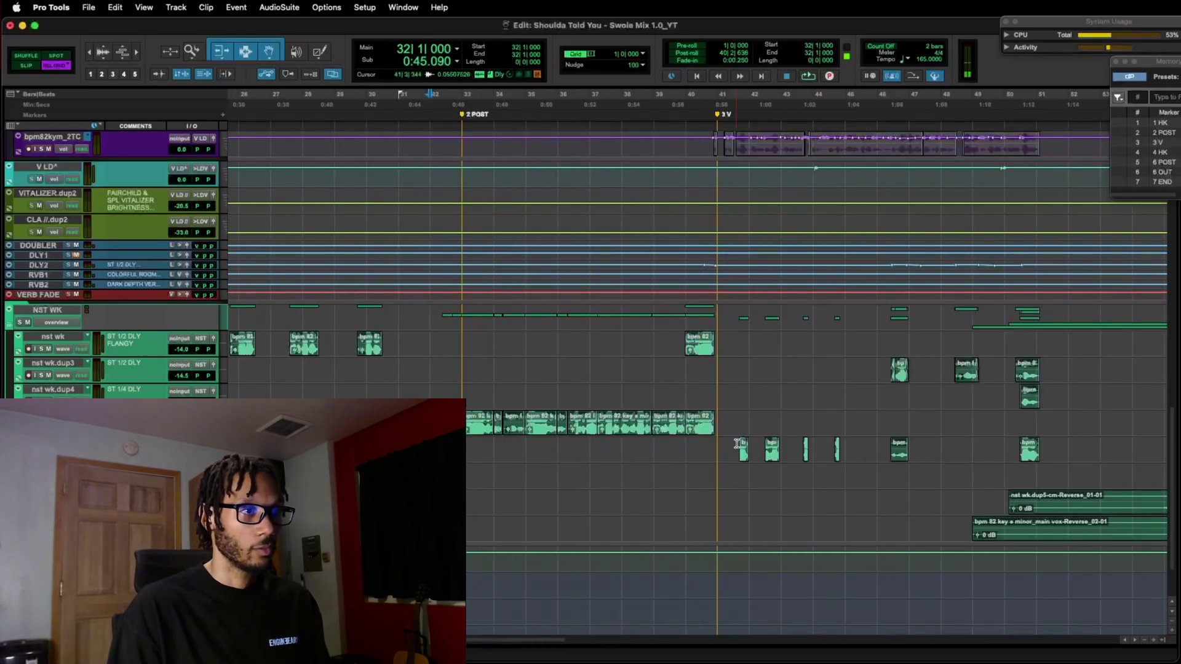
key("space")
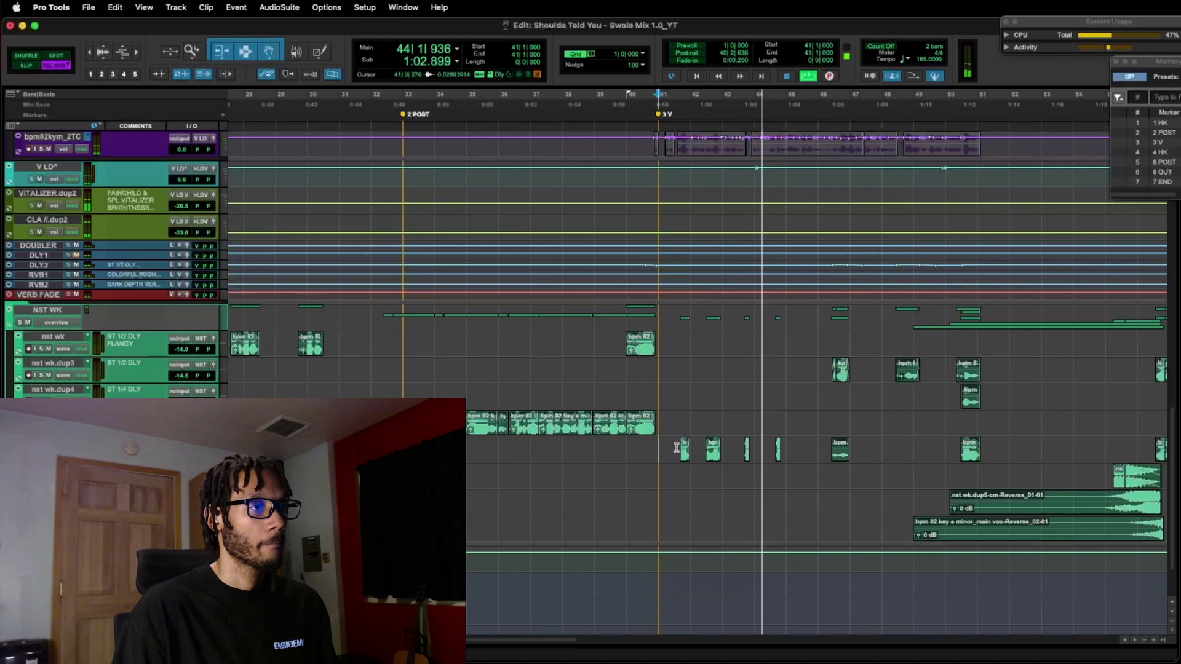
key("space")
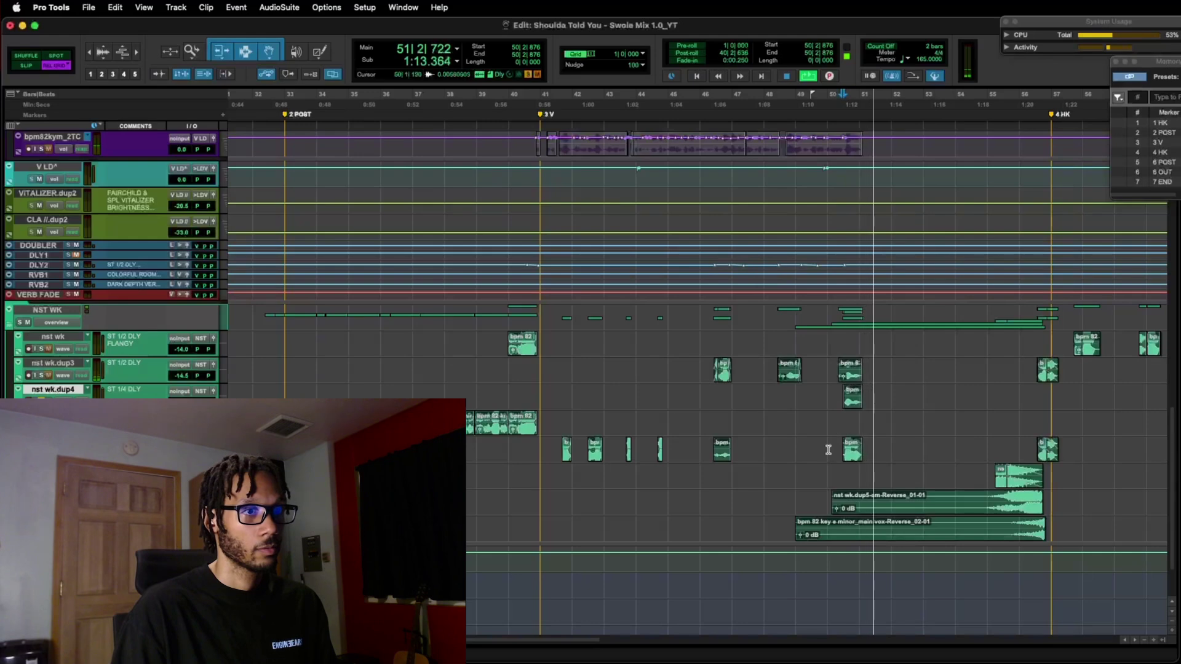
key("space")
left_click(828, 448)
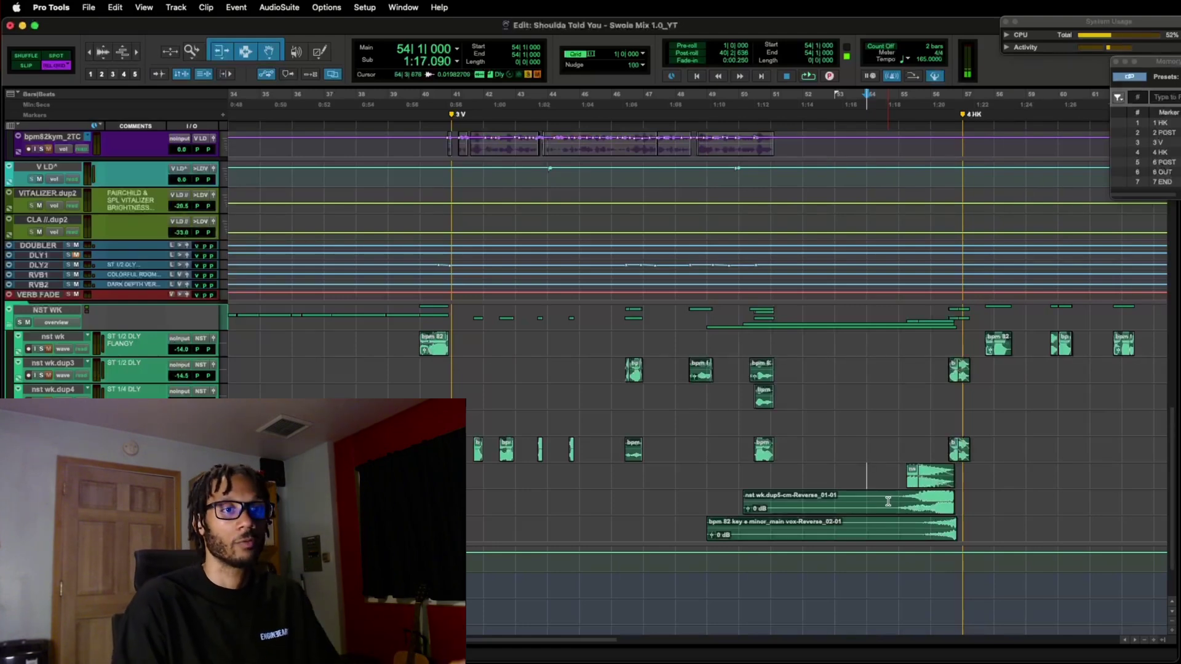
Select the nst wk.dup4 clip just past bar 50 and open that track's EchoBoy delay plug-in.
scroll(888, 501, "right", 5)
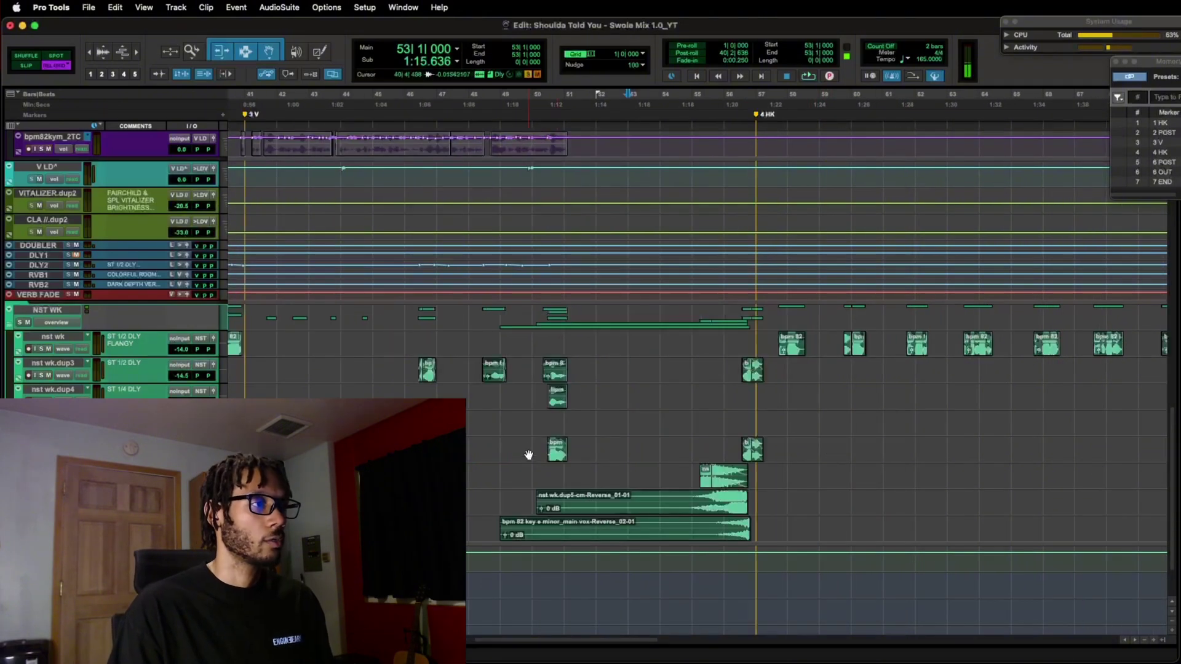
scroll(528, 456, "left", 4)
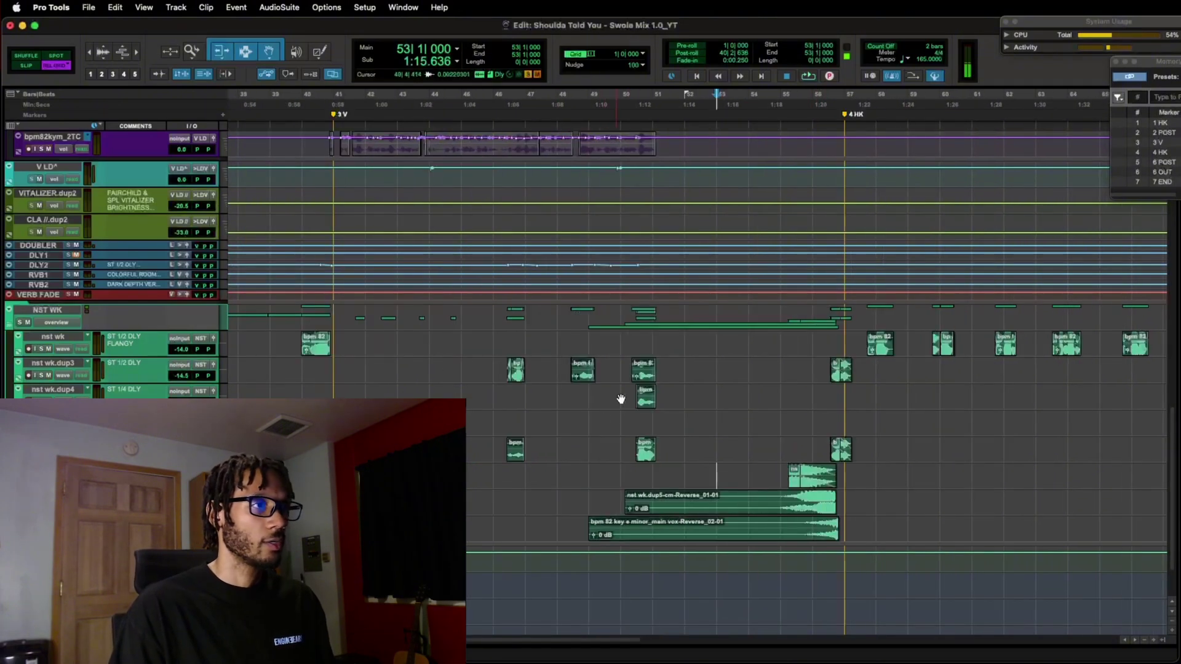
left_click(644, 406)
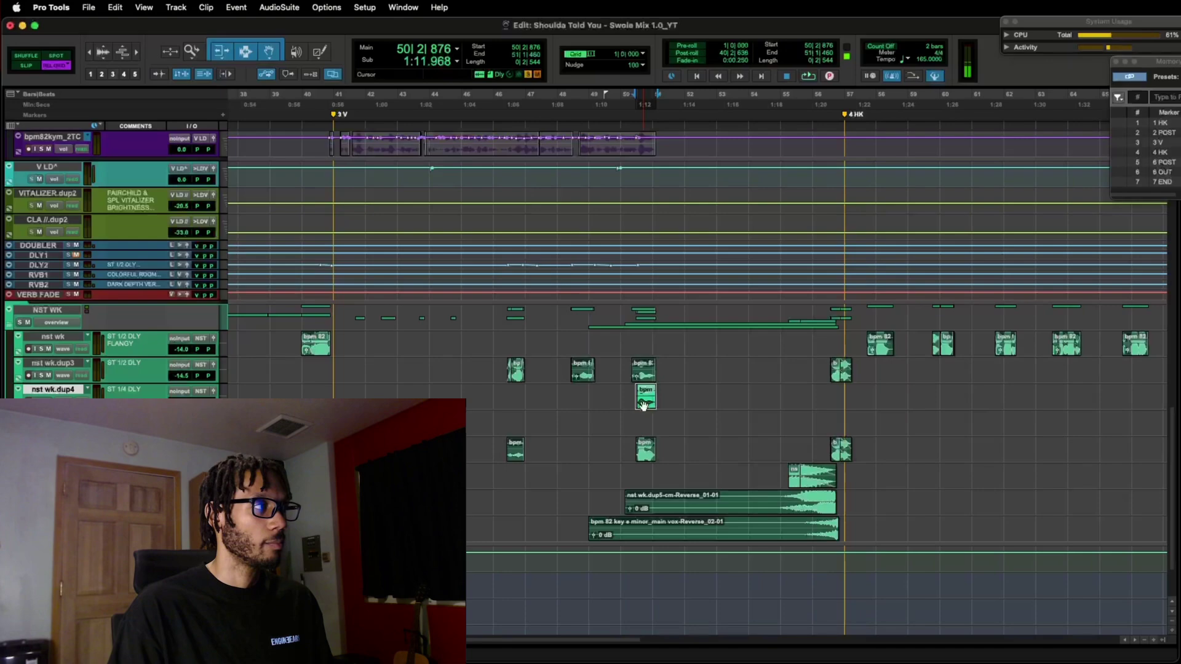
key("super+=")
scroll(644, 406, "right", 15)
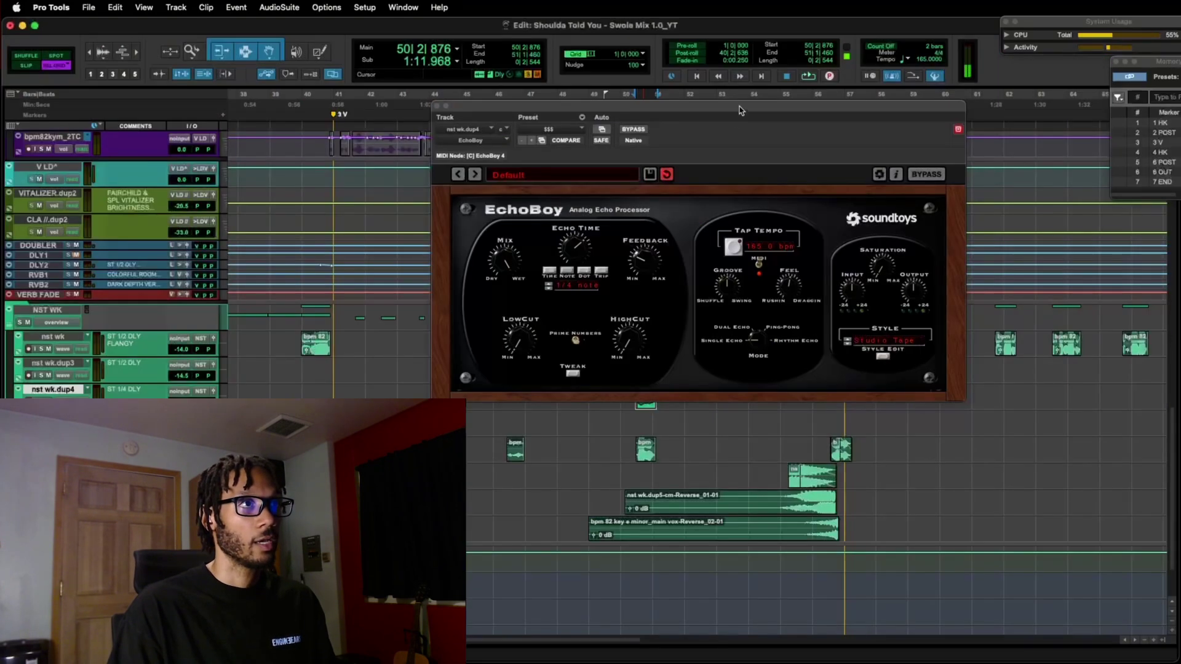
left_click_drag(741, 111, 740, 78)
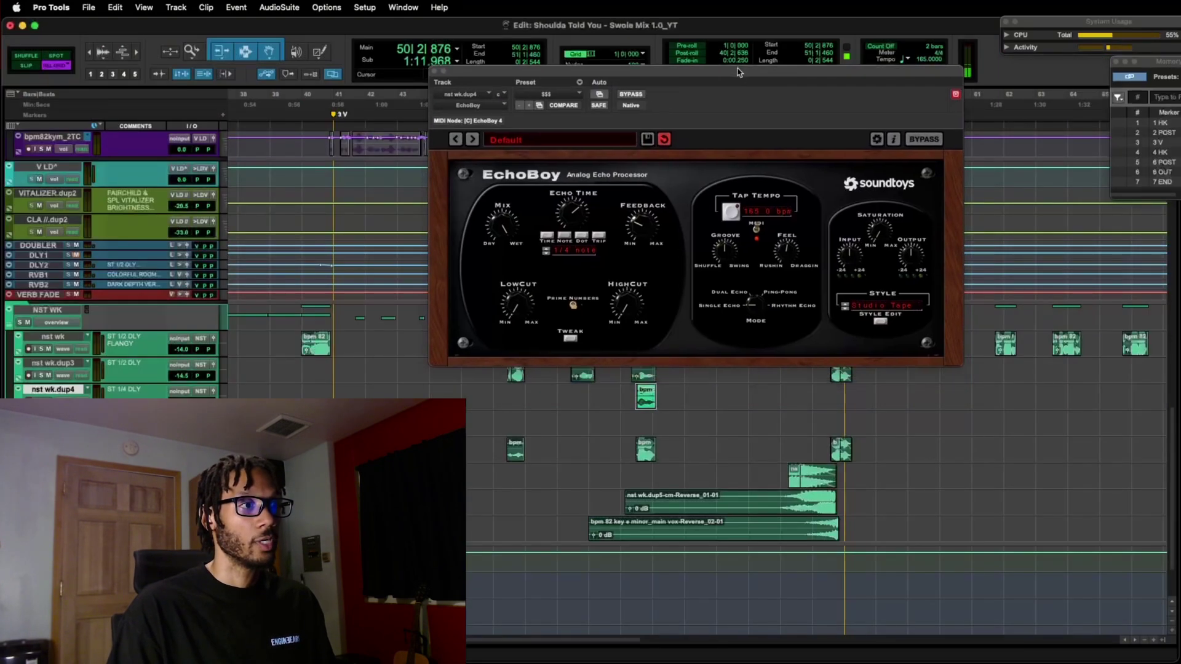
Play from bar 49 to hear the nst wk.dup4 throw with its EchoBoy delay shown, and close the plug-in window.
left_click(642, 406)
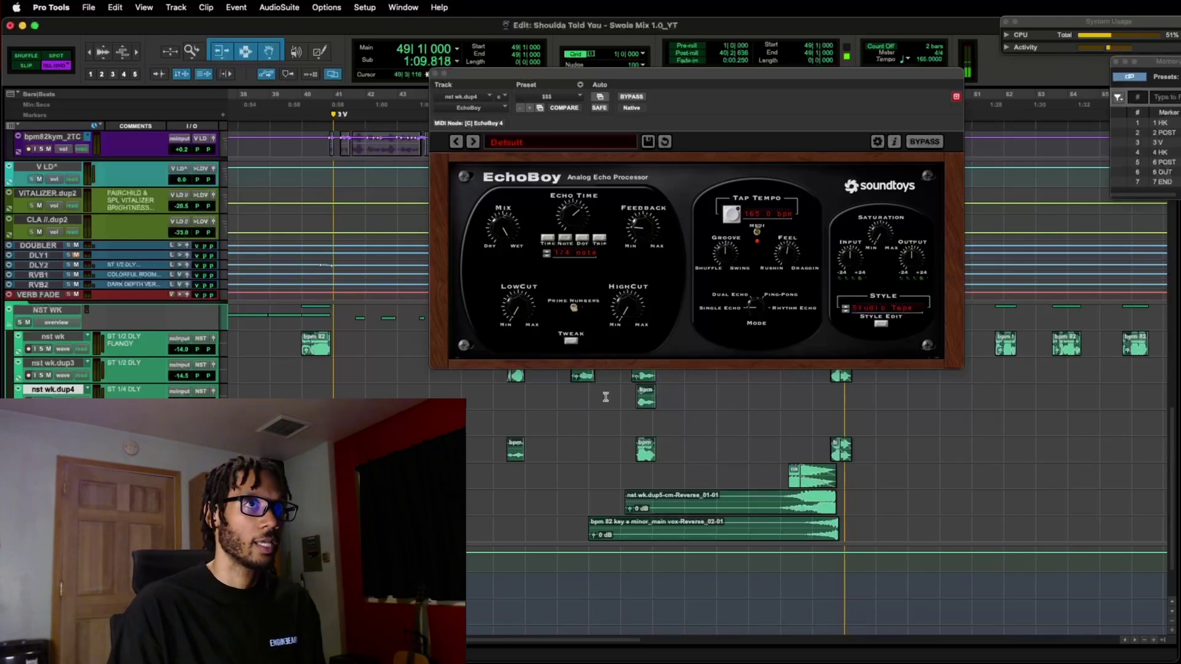
key("space")
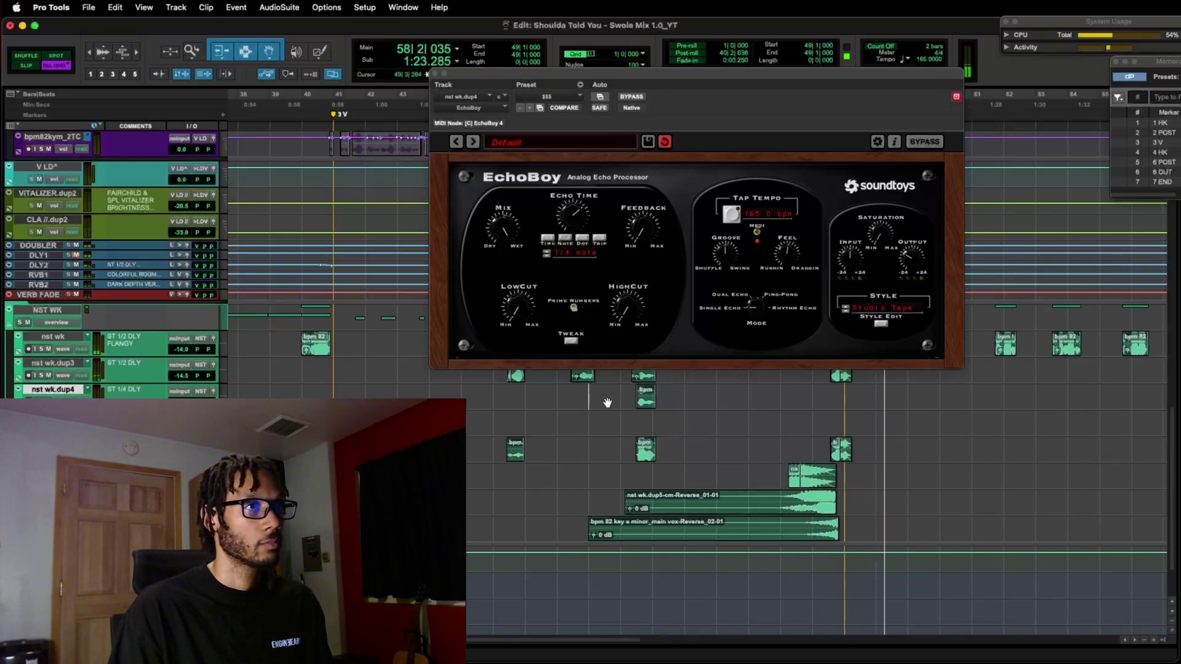
key("space")
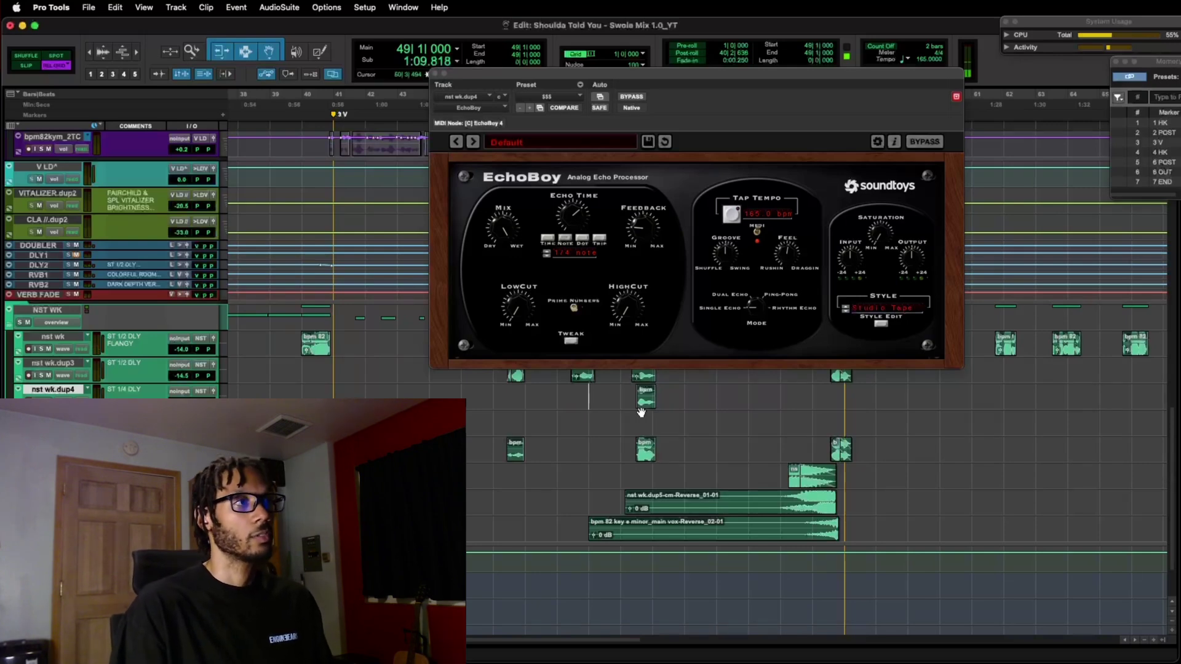
key("super+w")
key("semicolon")
key("semicolon")
key("semicolon")
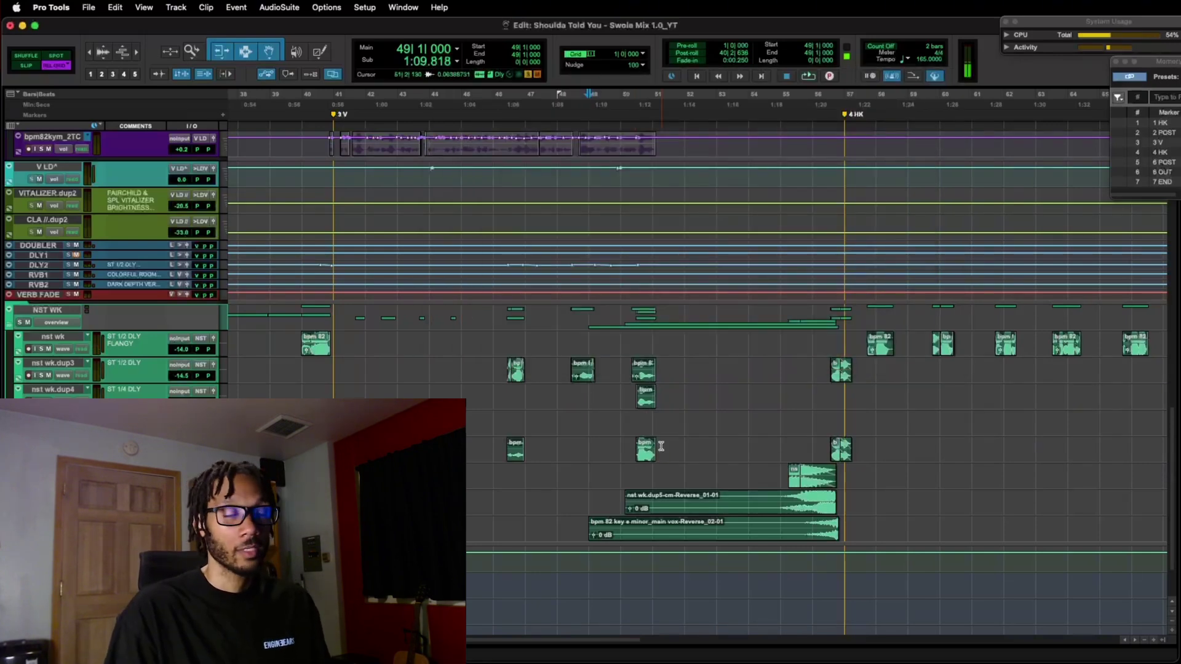
Show the Mix window and review the inserts on the hook lead vocal bus.
key("super+equal")
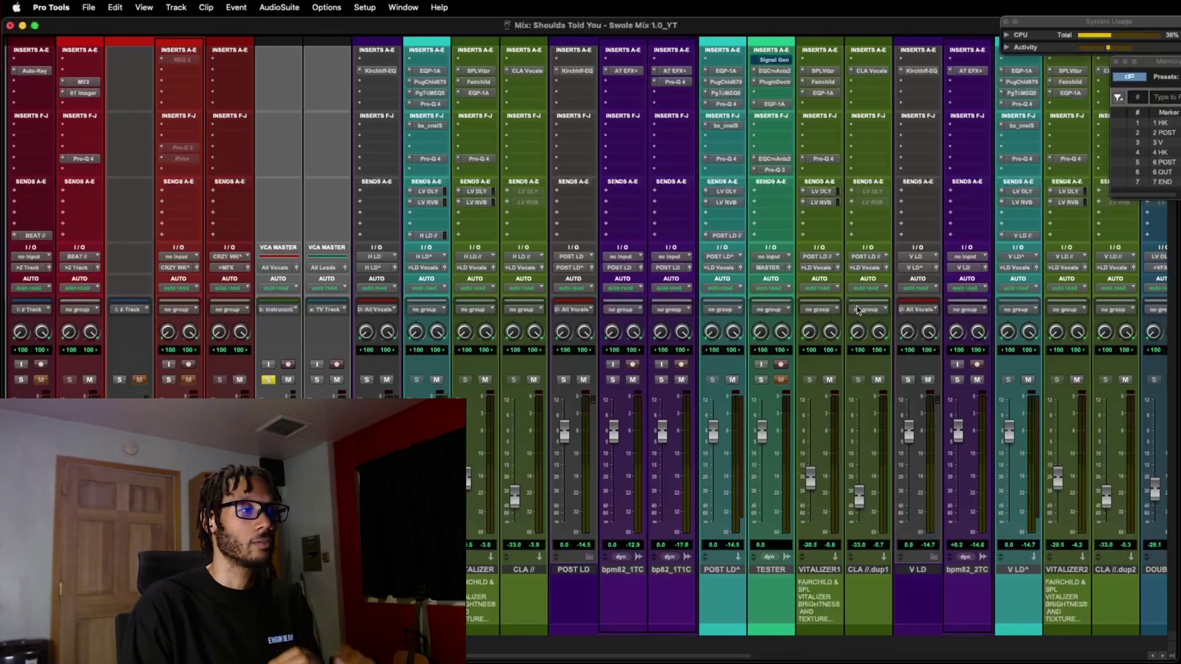
scroll(859, 310, "right", 1)
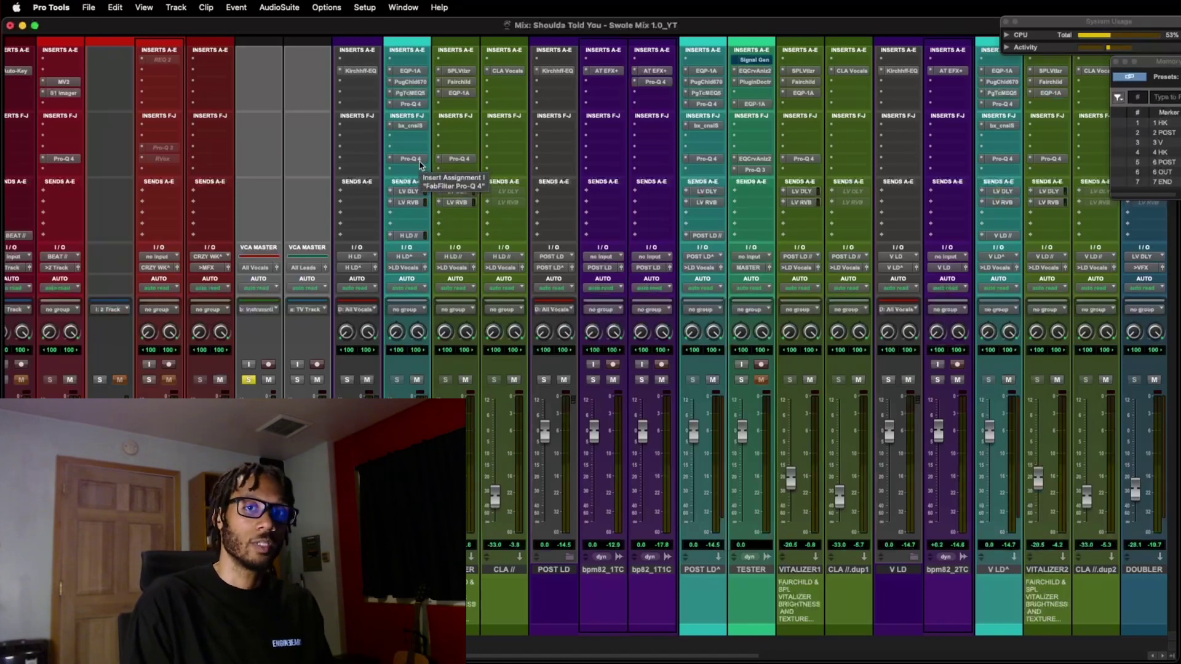
left_click(409, 81)
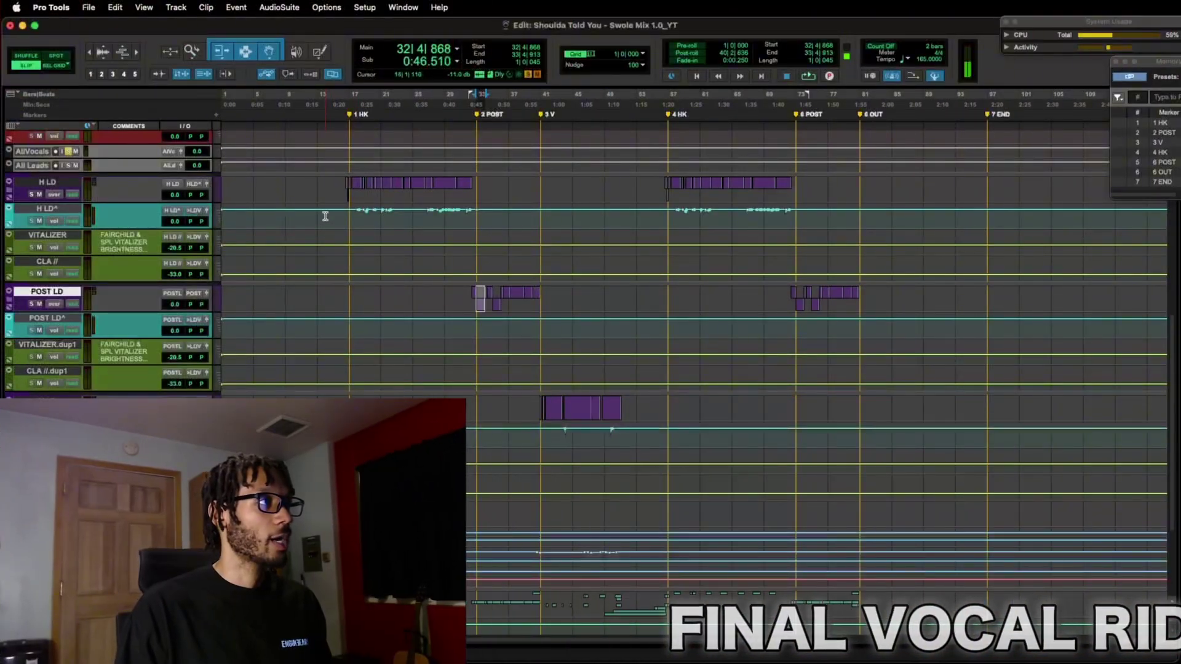
Expand the H LD folder and zoom in on its vocal clips and H LD^ volume automation around the 1 HK marker.
left_click_drag(328, 211, 340, 246)
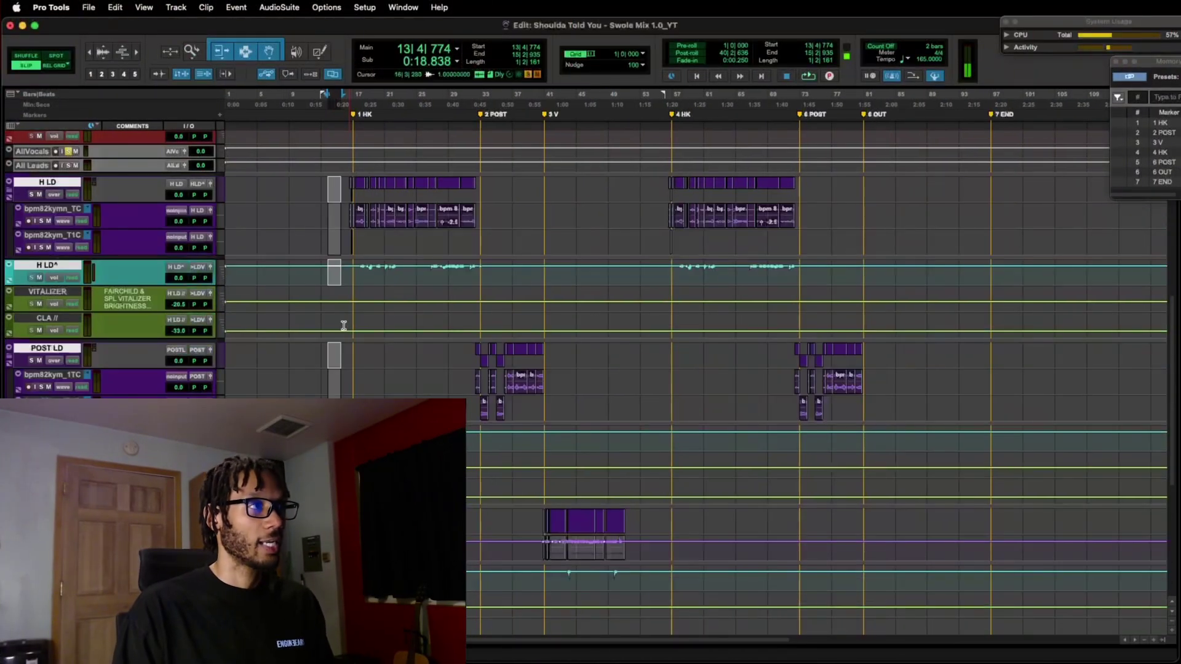
left_click(336, 210)
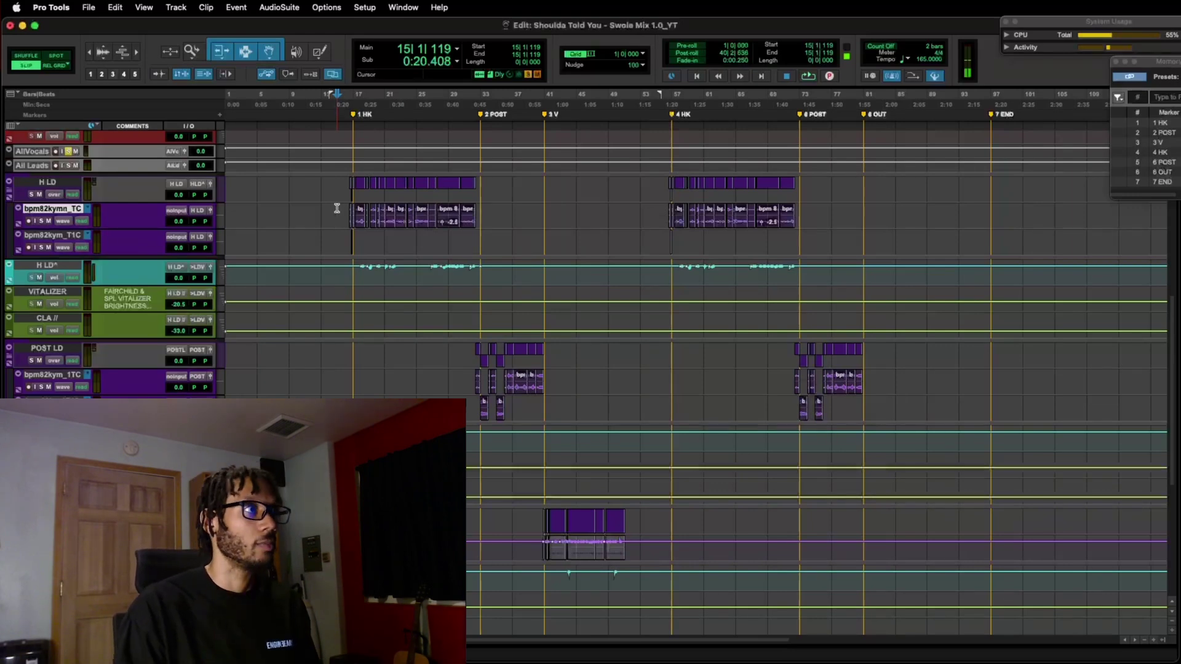
left_click_drag(350, 209, 367, 281)
key("e")
scroll(520, 496, "right", 3)
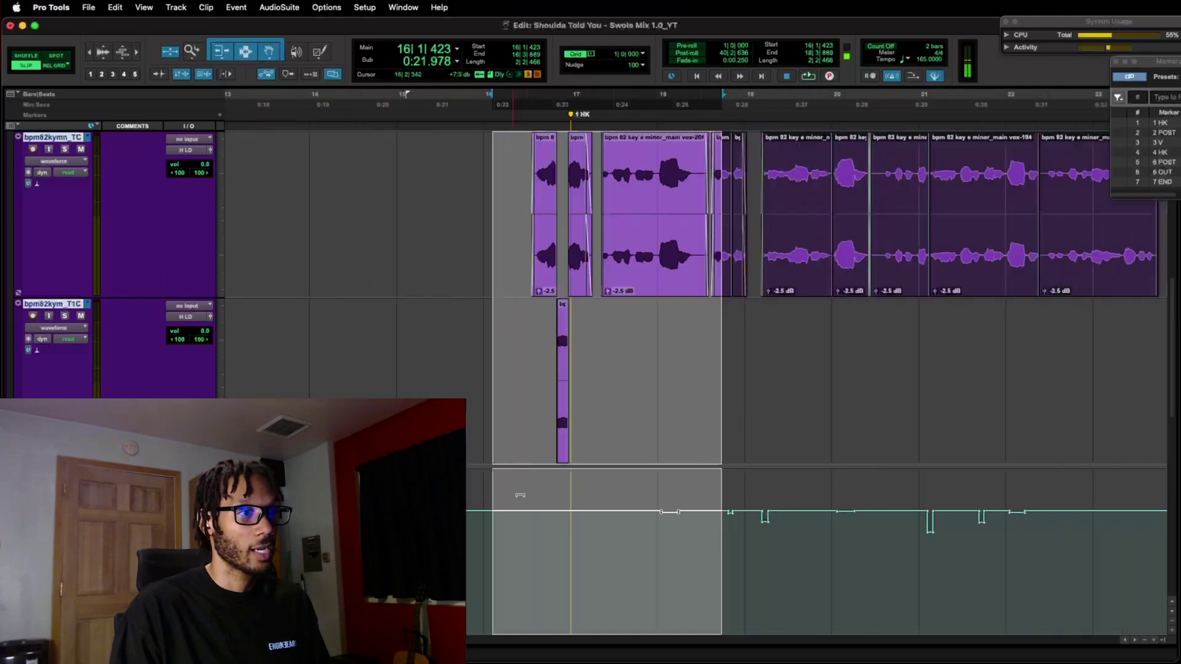
Examine the H LD^ volume ride against the loud phrase near bar 18 of the hook lead vocal.
left_click(633, 563)
key("t")
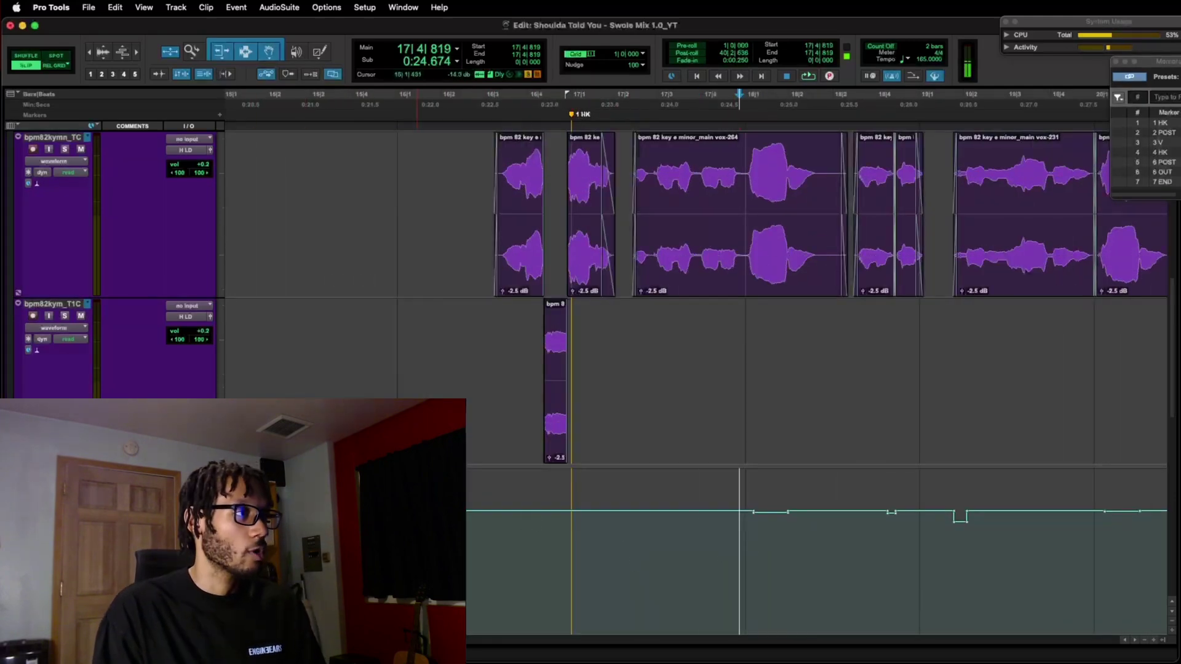
scroll(572, 521, "right", 3)
left_click(659, 554)
key("t")
key("t")
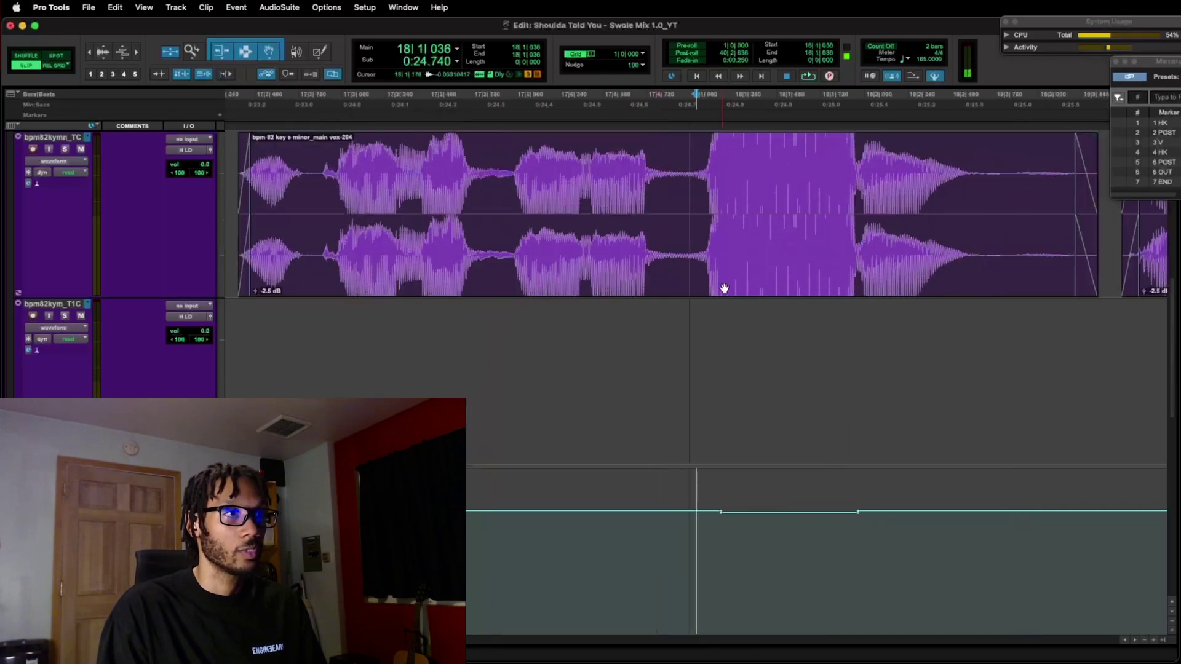
key("r")
key("r")
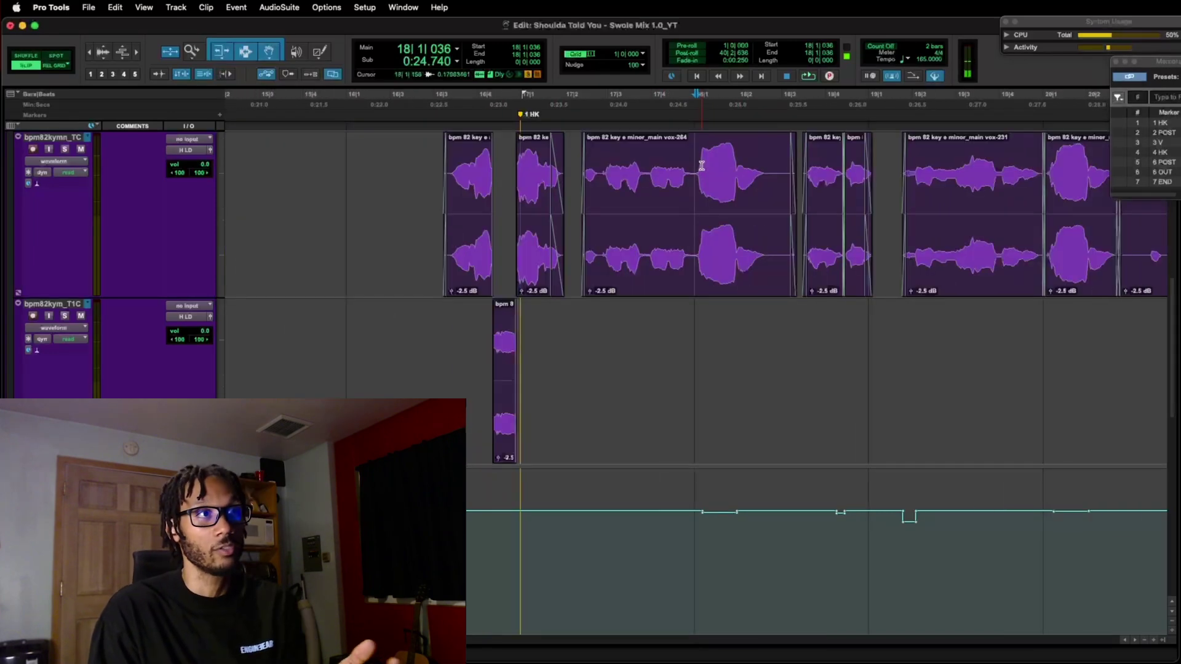
Switch the bpm82kymn_TC track from waveform to volume view and review its vocal rides across bars 18 to 21.
left_click(707, 169)
key("ctrl+minus")
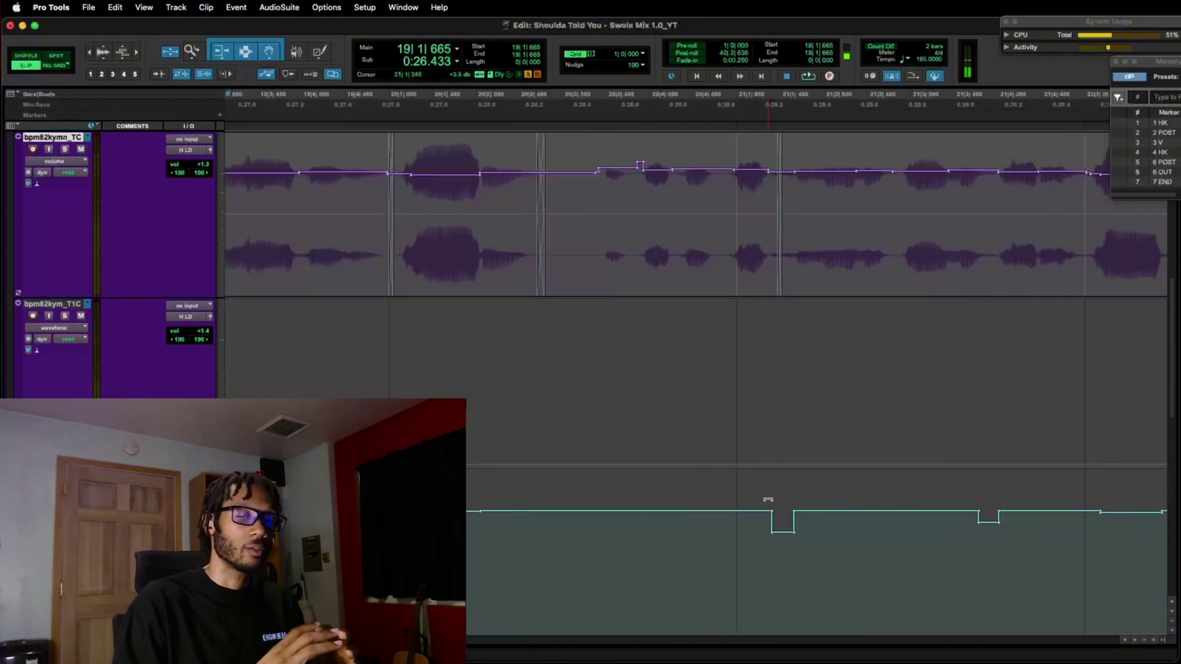
key("r")
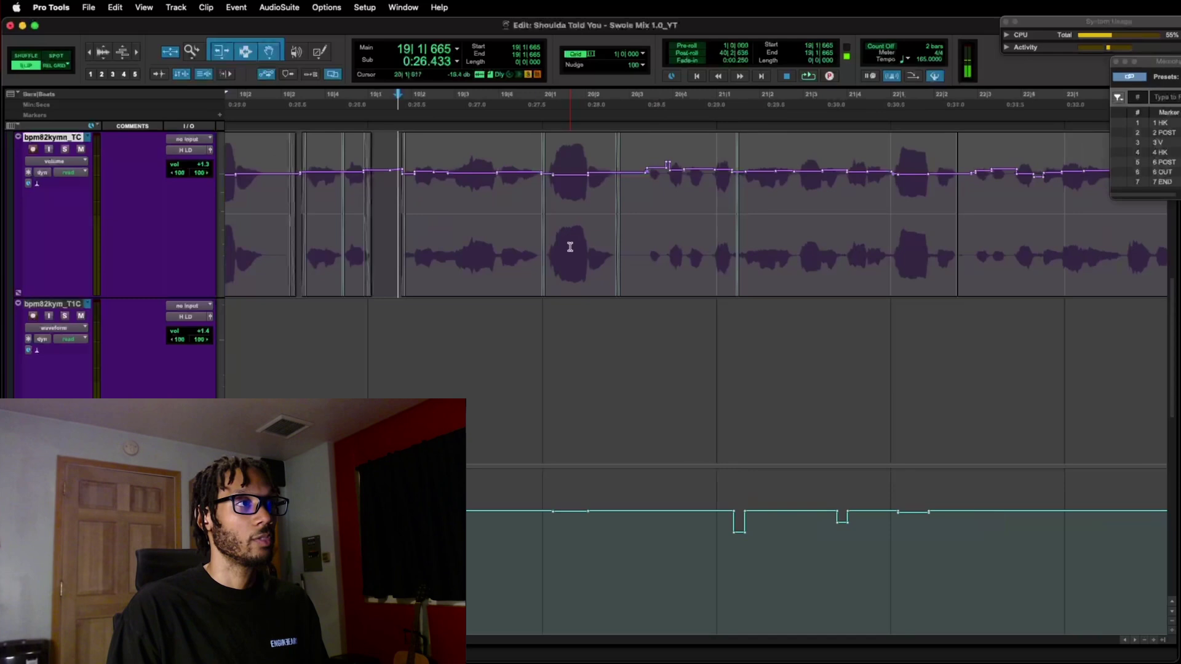
scroll(570, 246, "left", 3)
scroll(510, 281, "right", 2)
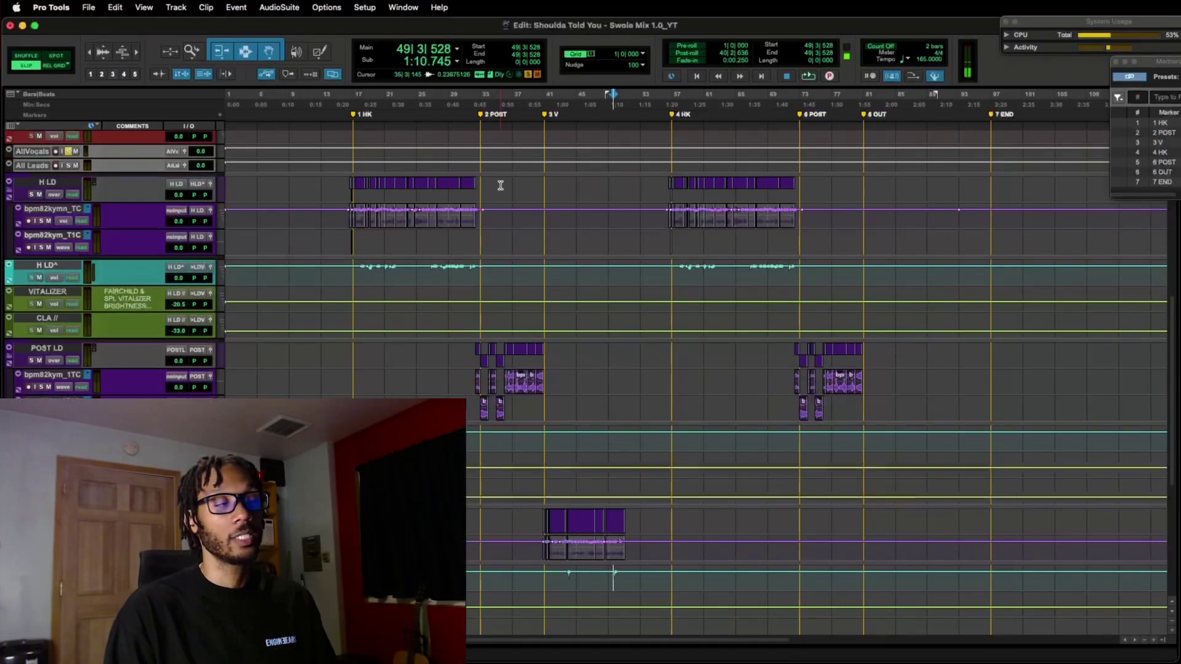
Play from bar 15 through the 1 HK section, toggling input monitoring on the REF track to compare the rough mix with the current mix.
scroll(492, 197, "up", 5)
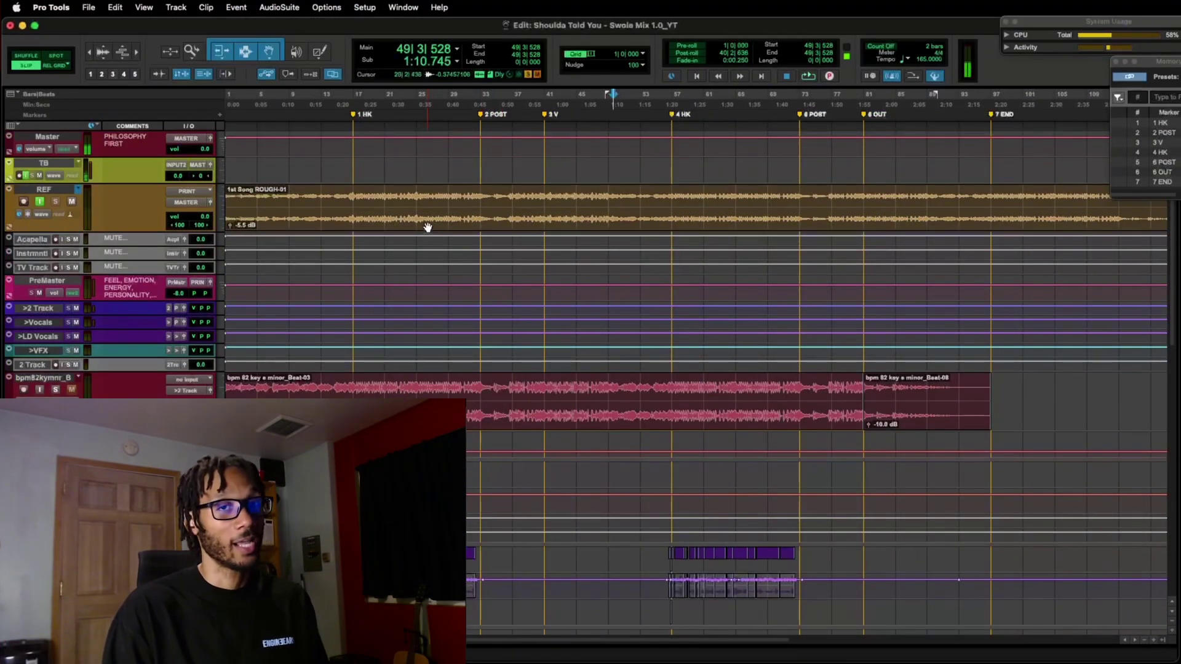
left_click(375, 217)
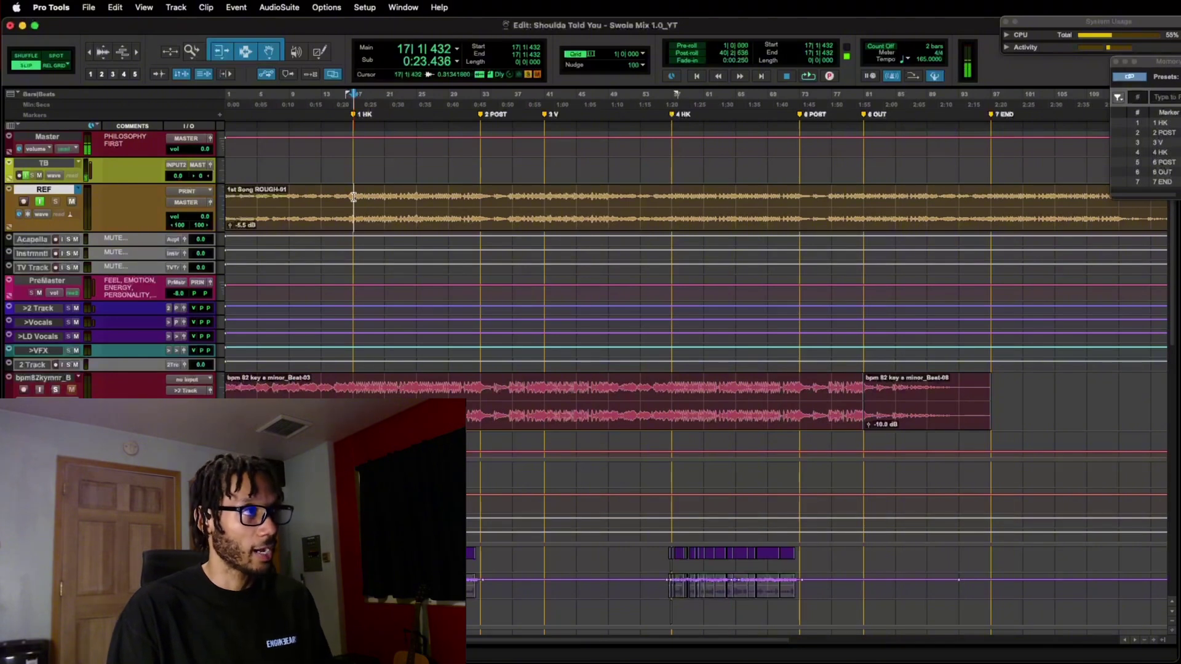
left_click(342, 199)
key("space")
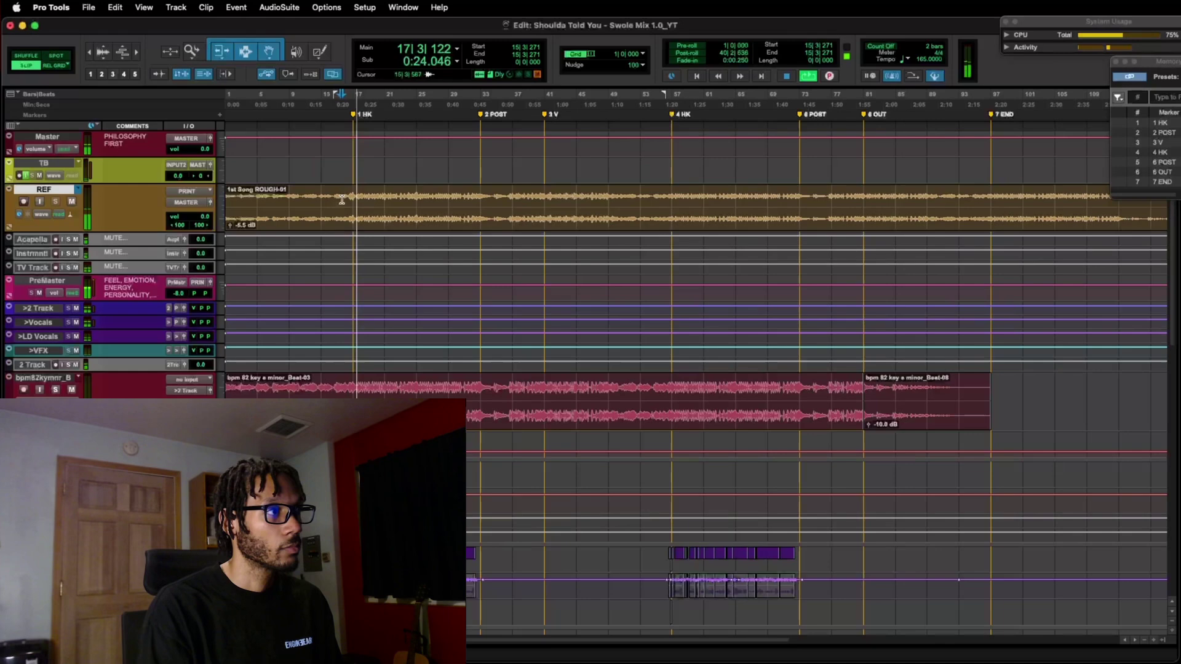
key("shift+i")
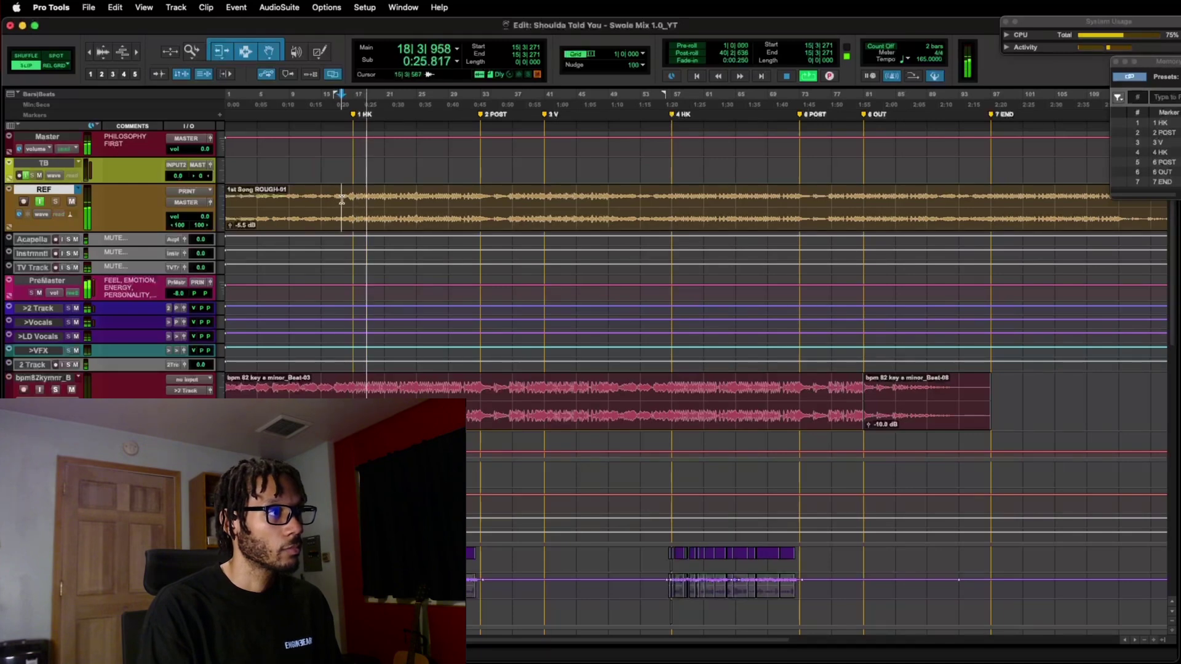
key("shift+i")
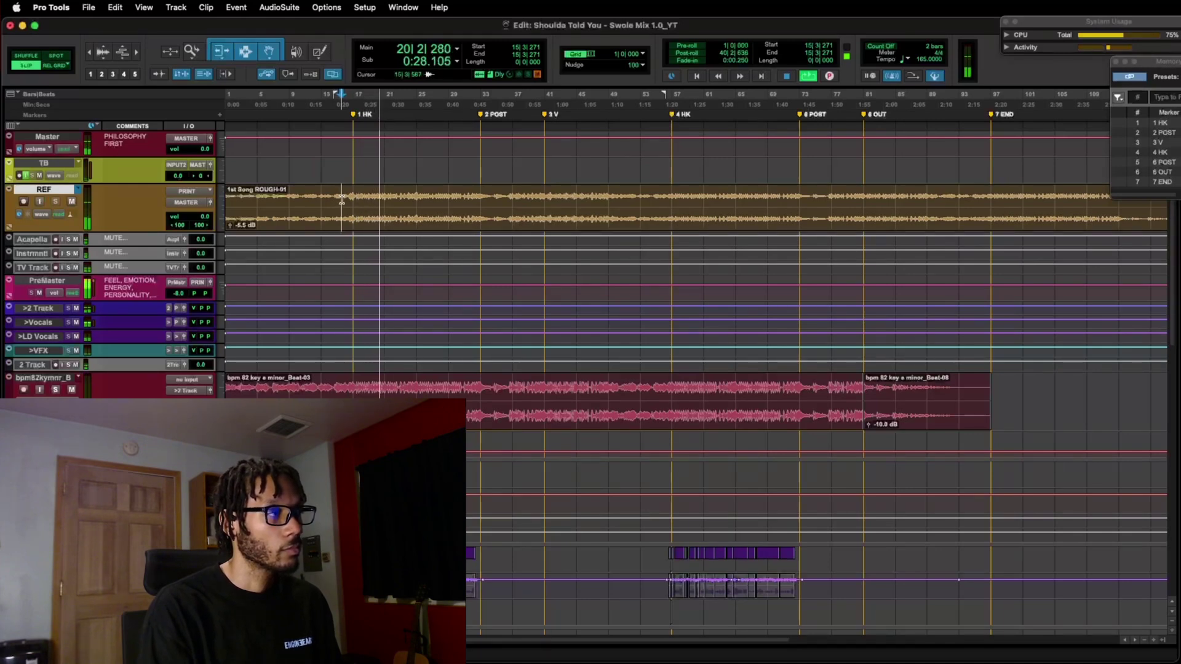
key("shift+i")
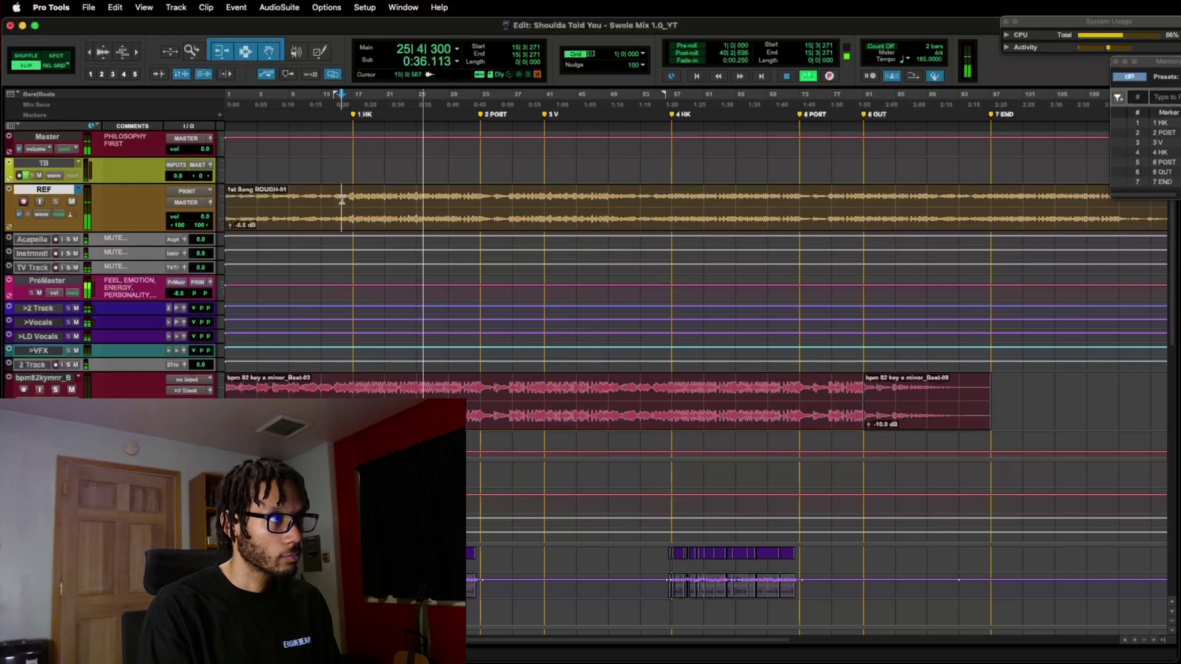
key("shift+i")
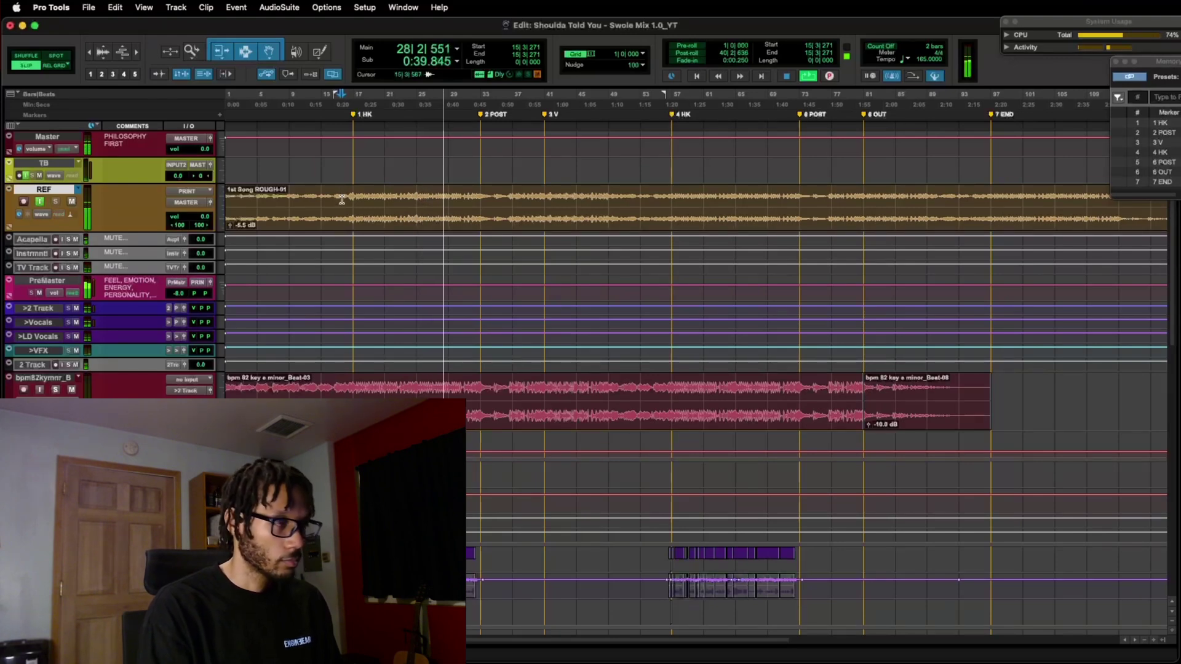
key("space")
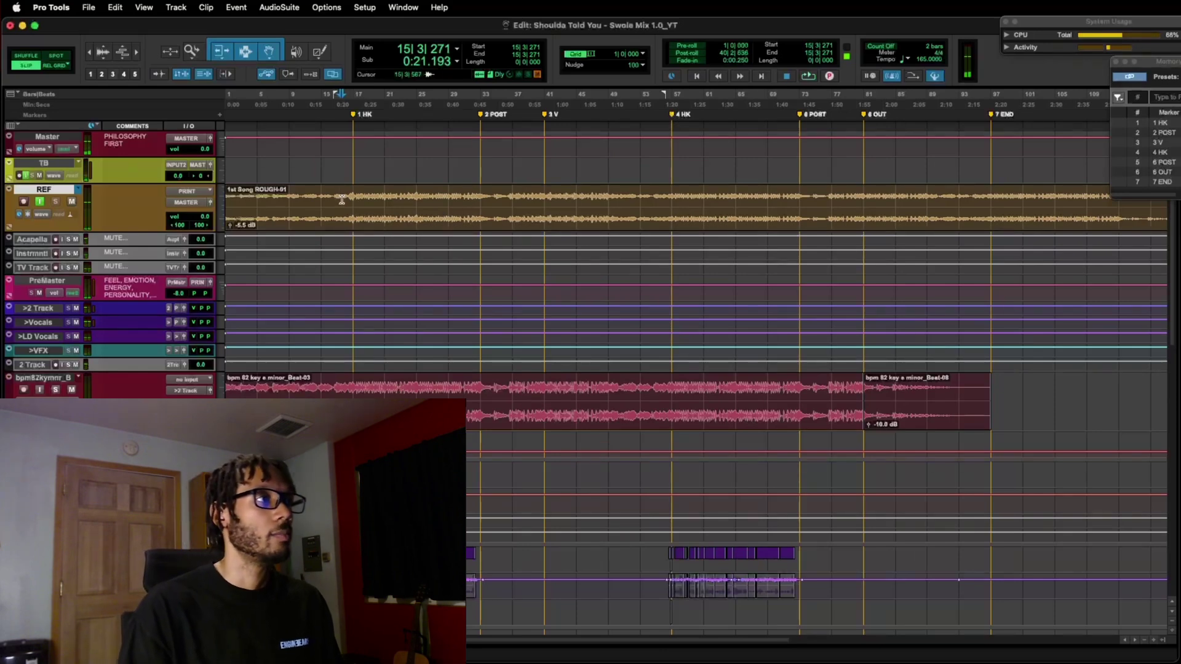